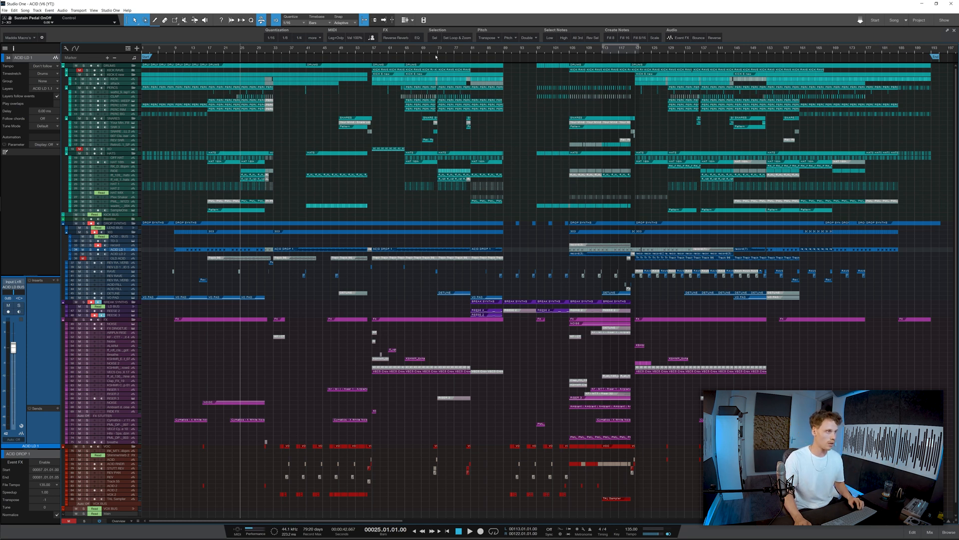
- Solo the KICK track and select its first kick event at bar 57
drag(241, 49, 209, 51)
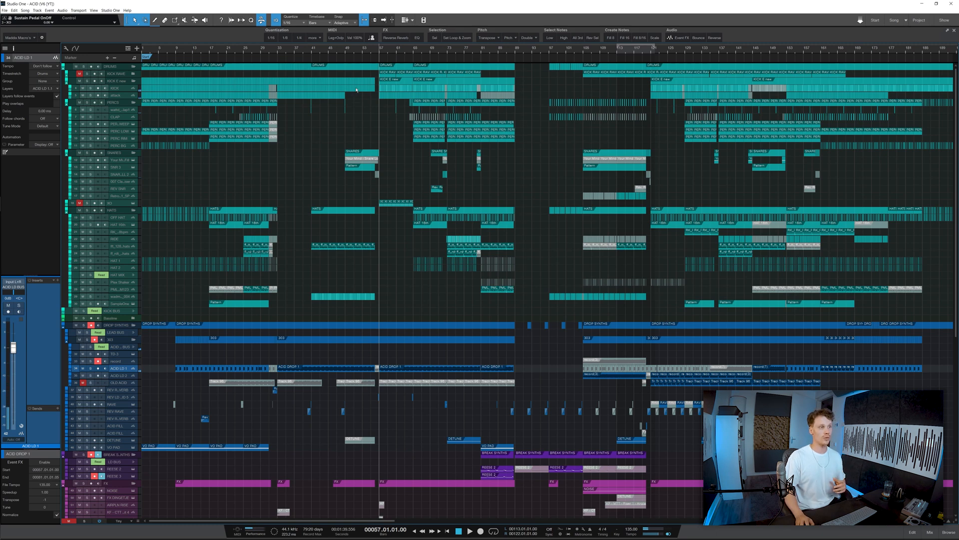
click(352, 85)
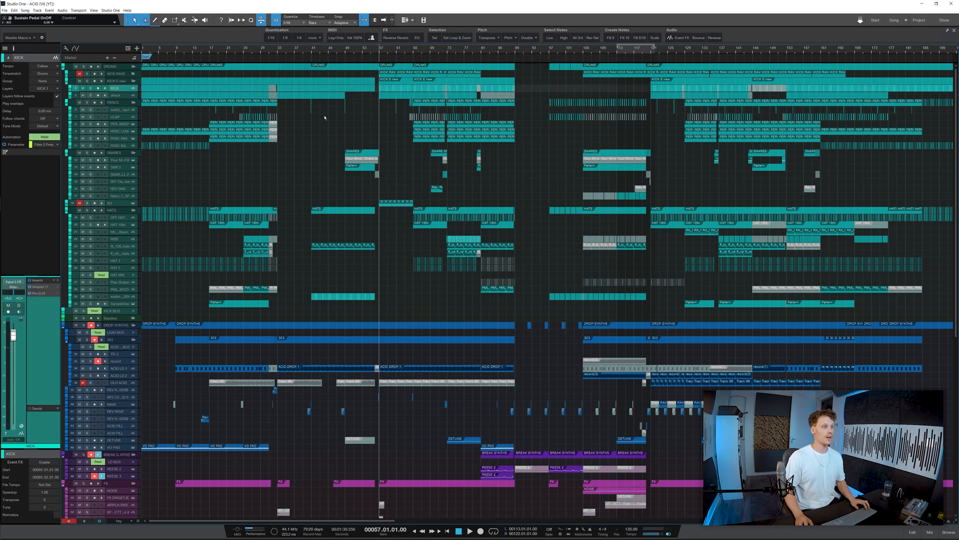
scroll(388, 100, up, 2)
scroll(393, 103, up, 3)
scroll(397, 107, up, 3)
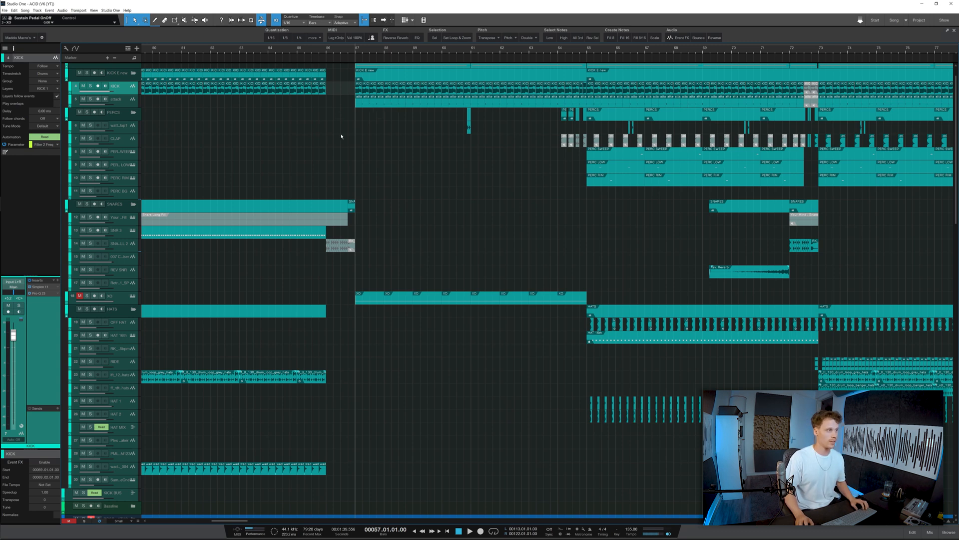
scroll(300, 108, up, 3)
key(s)
scroll(356, 99, up, 2)
scroll(355, 99, up, 3)
click(356, 99)
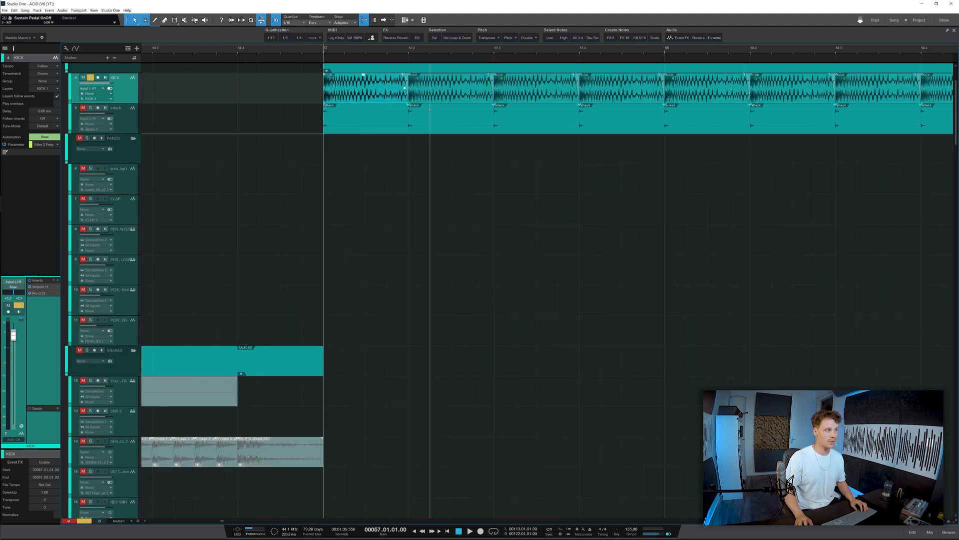
scroll(409, 149, up, 3)
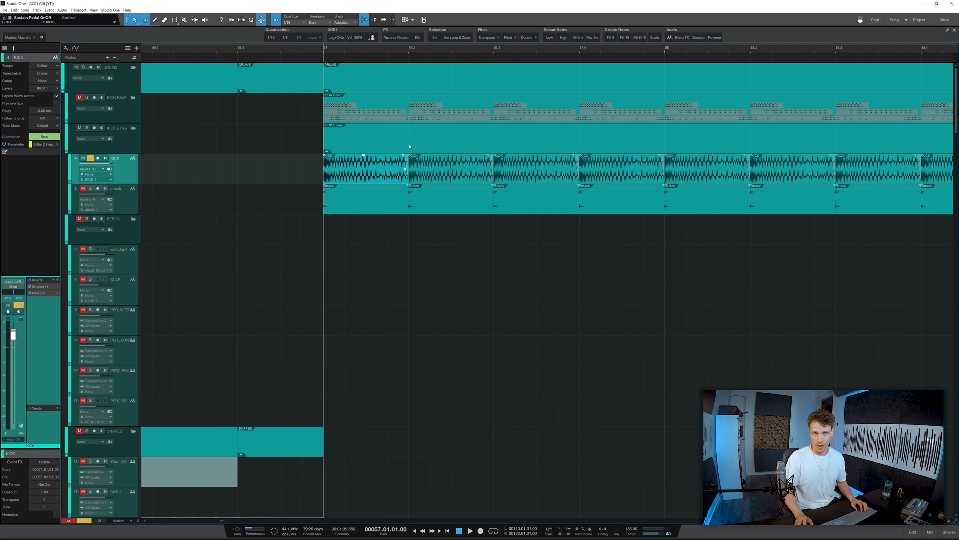
click(128, 111)
key(s)
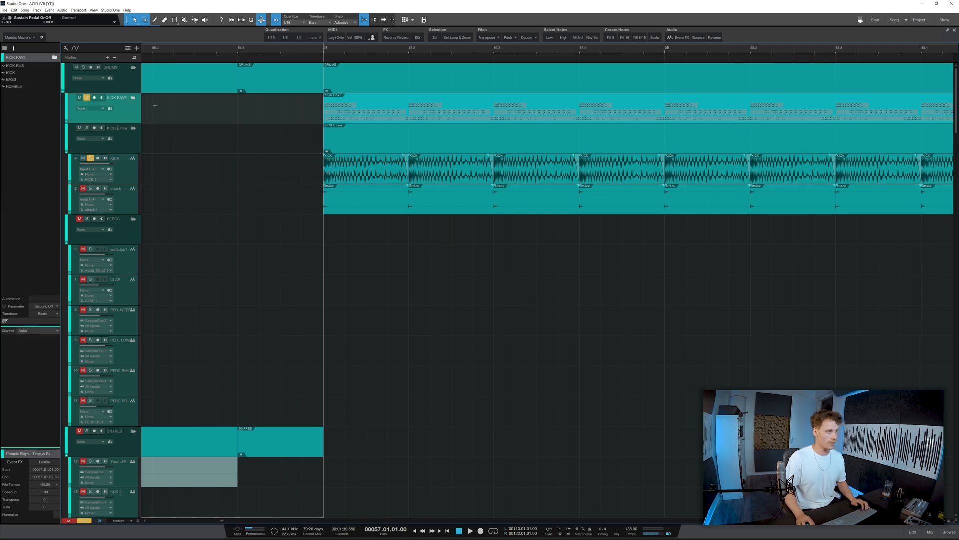
key(s)
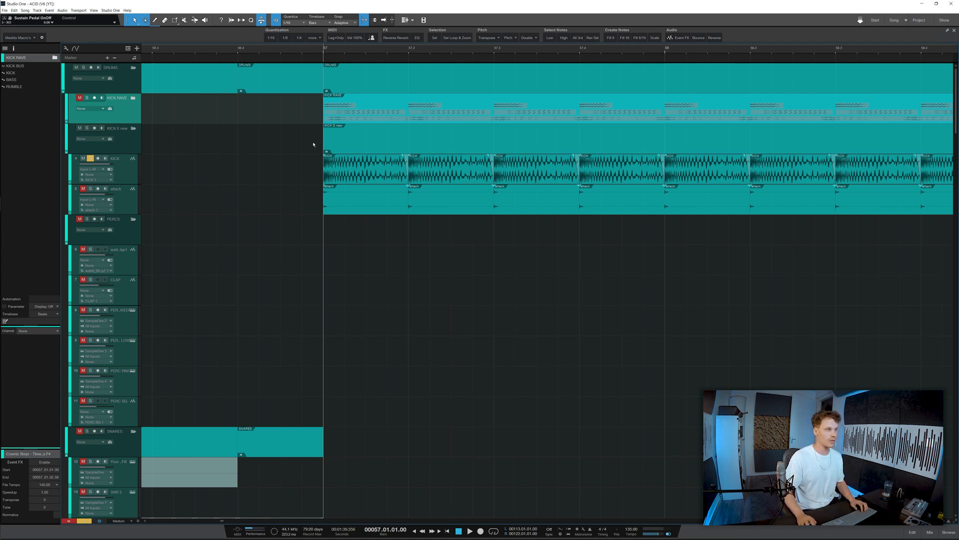
- Select the KICK track and play it on its own from bar 57
click(155, 173)
key(space)
key(space)
- Open the FabFilter Simplon insert on the KICK track and examine its Filter 1 Freq control
click(40, 288)
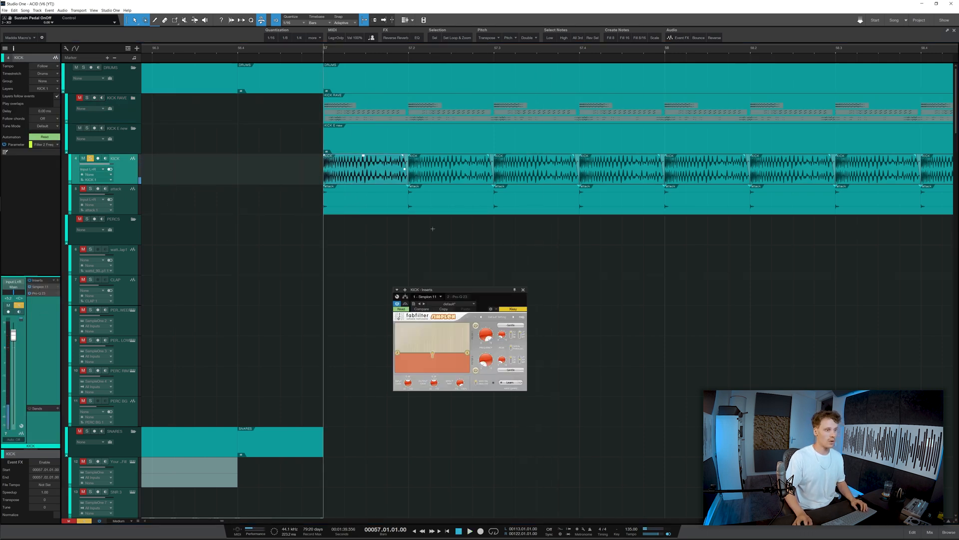
drag(439, 299, 477, 258)
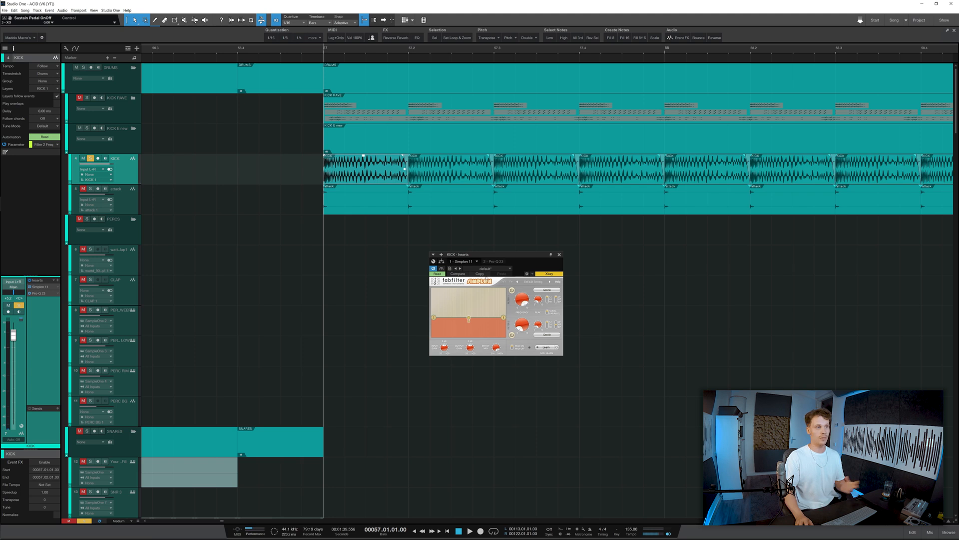
drag(498, 255, 498, 248)
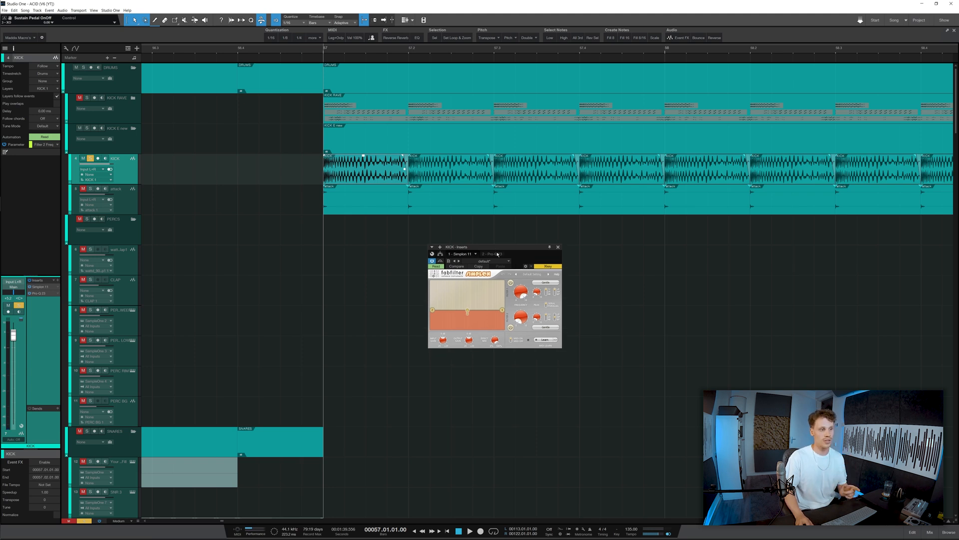
mouse_move(523, 317)
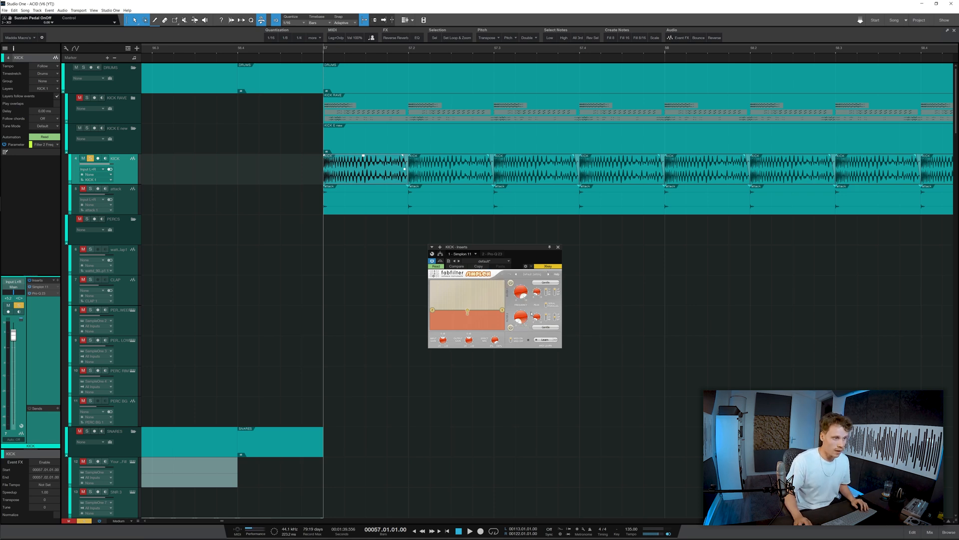
drag(533, 264, 516, 263)
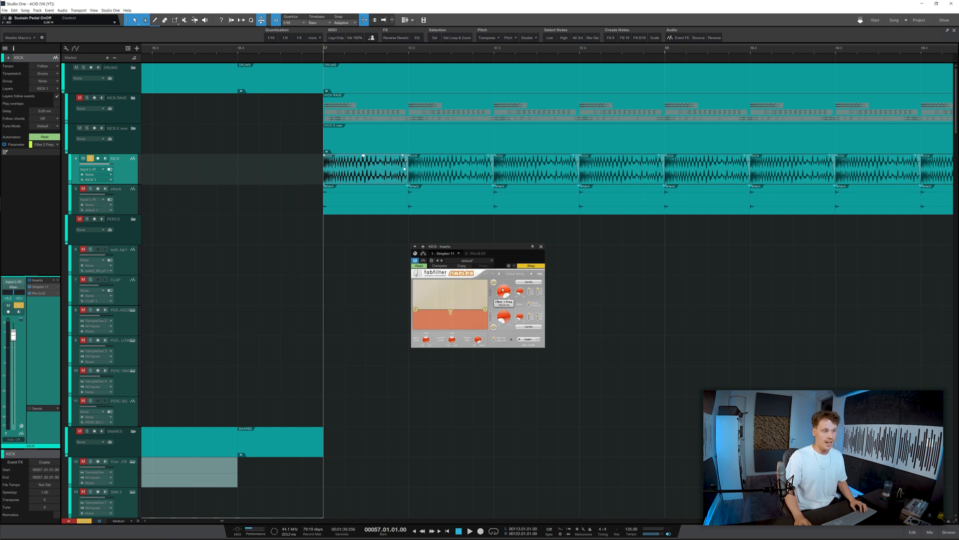
mouse_move(503, 290)
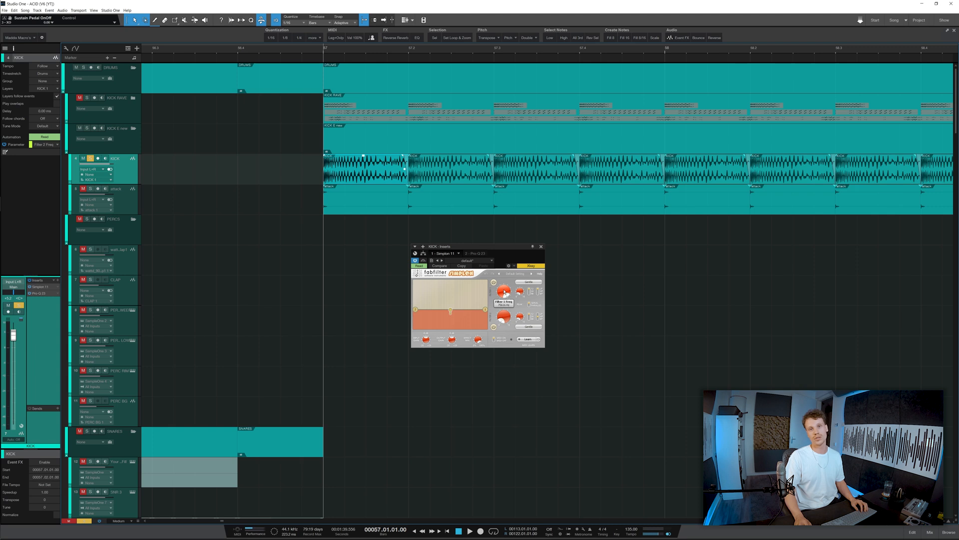
- Play the kick again and examine the Pro-Q 3 EQ curve in its inserts, closing the plug-in window when finished
click(48, 288)
key(space)
key(space)
click(44, 294)
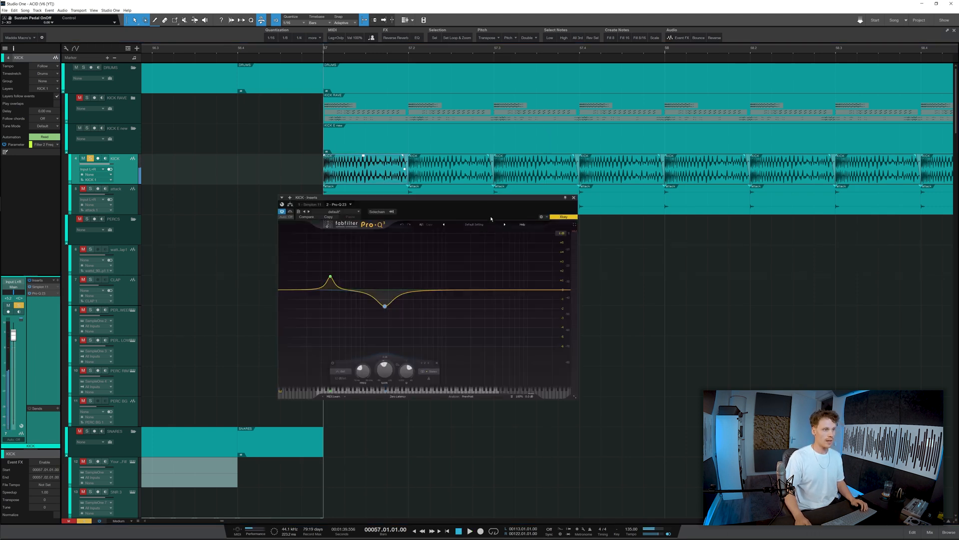
mouse_move(461, 281)
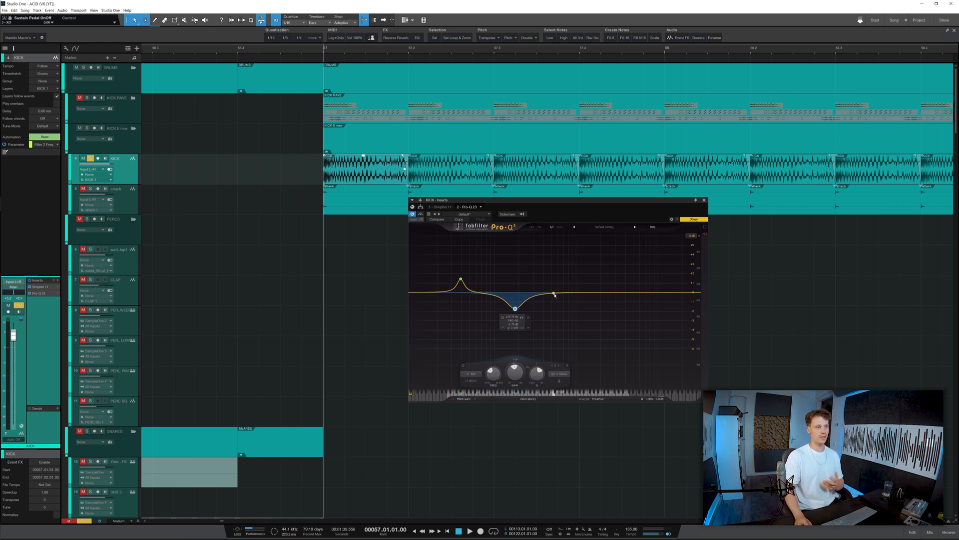
click(703, 200)
- Add the attack track to the solo alongside the KICK track
scroll(197, 217, down, 3)
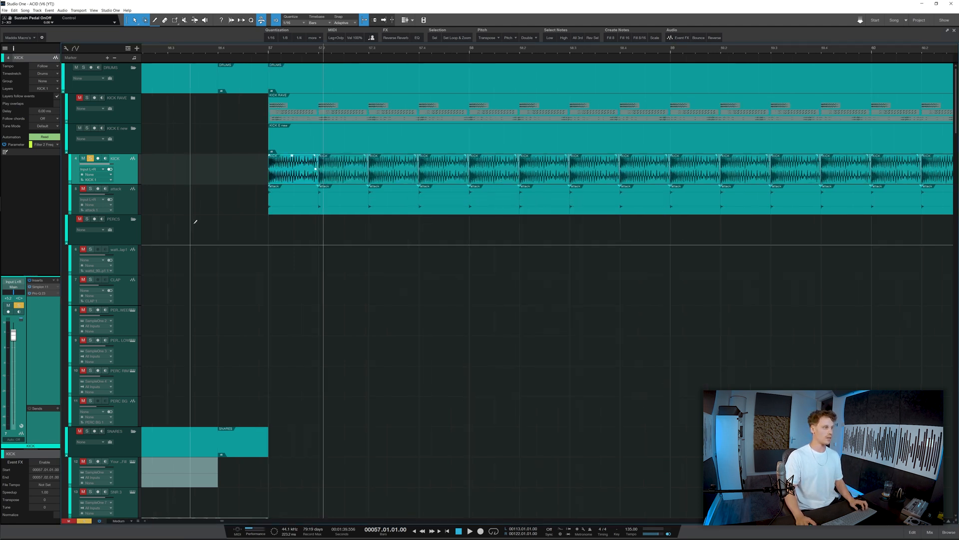
click(125, 211)
key(s)
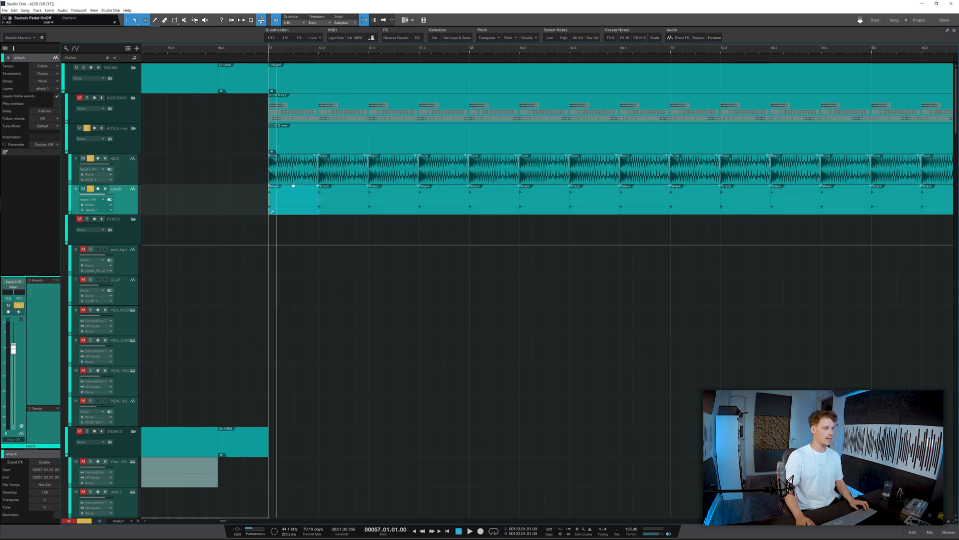
- Silence the KICK track and play the attack layer on its own from bar 57
scroll(273, 243, up, 6)
click(125, 171)
key(m)
key(space)
key(space)
click(124, 203)
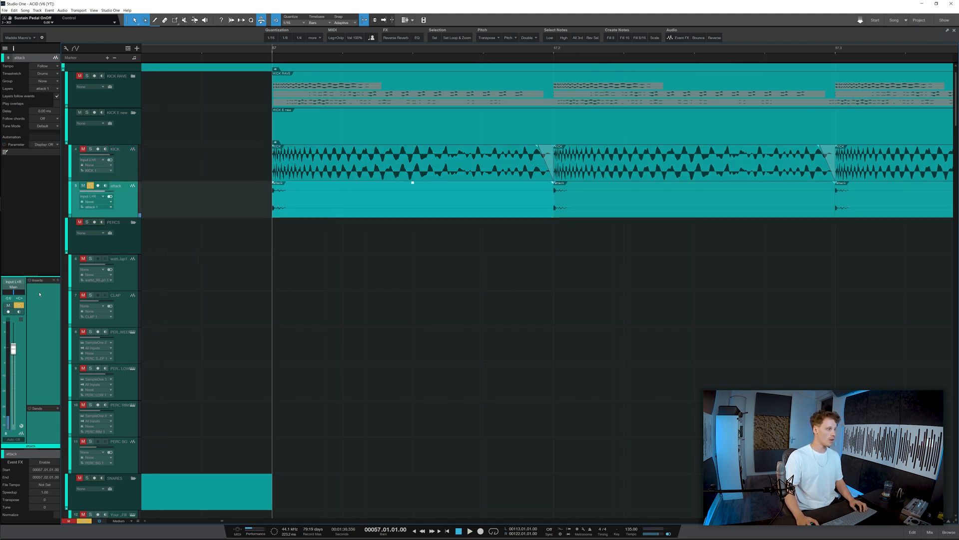
- Solo KICK together with attack, play both layers from bar 57, and clear the solo on the KICK E new folder
click(123, 165)
key(s)
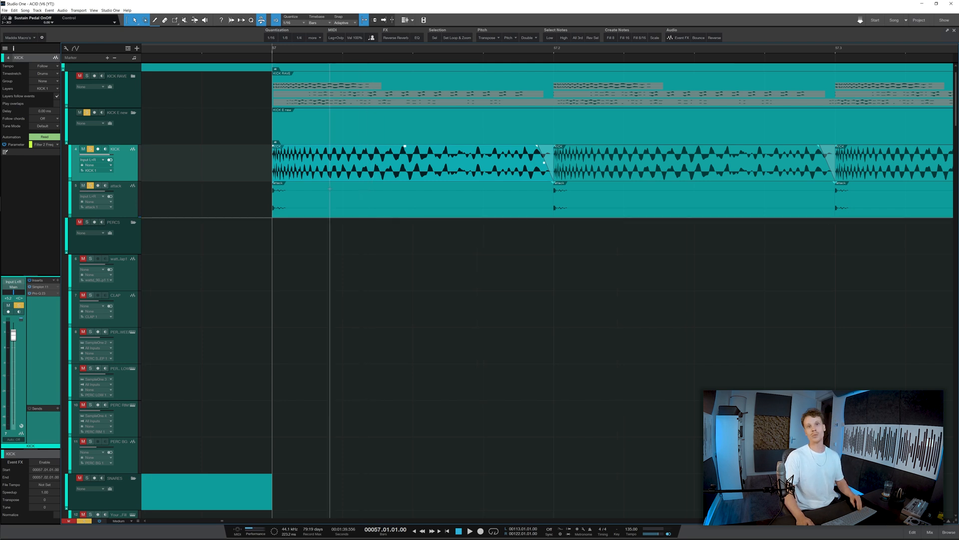
key(space)
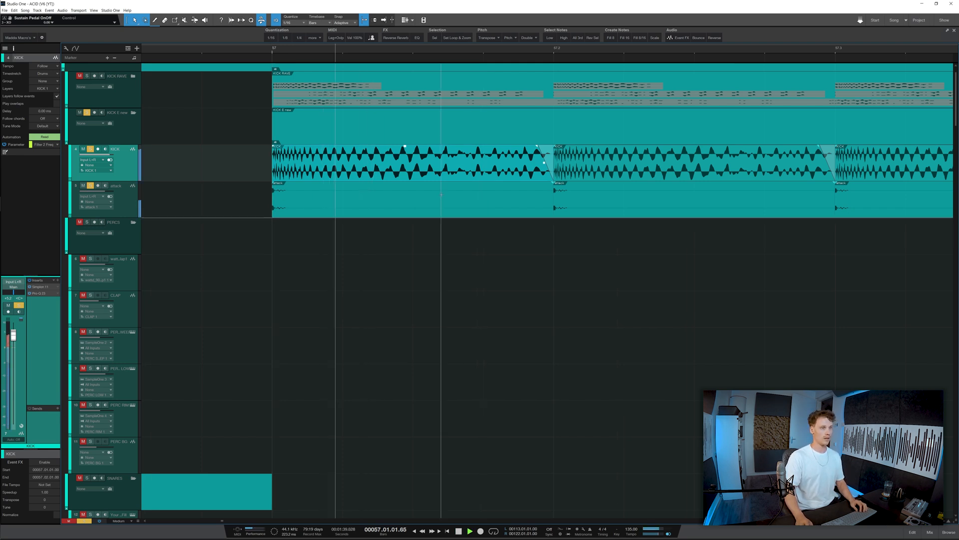
scroll(444, 196, down, 10)
key(space)
click(120, 126)
key(s)
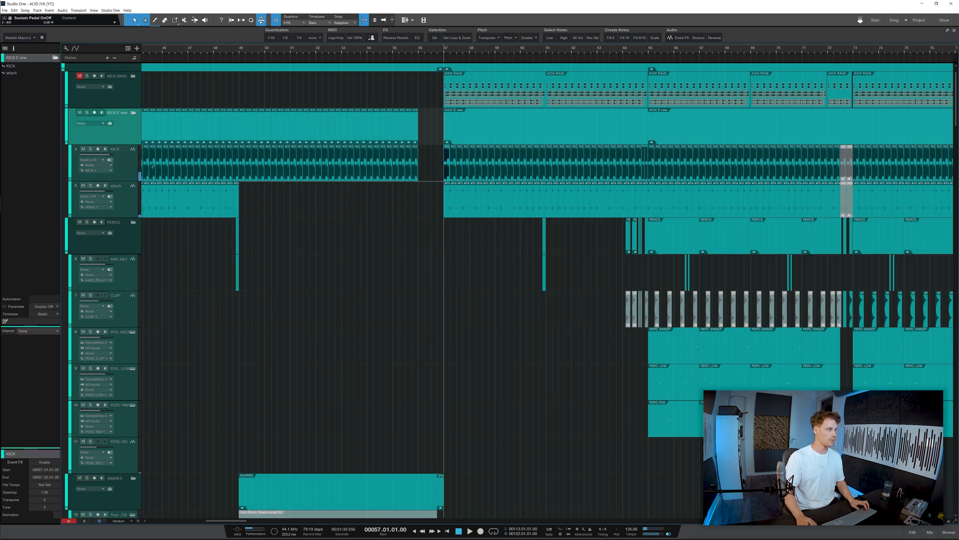
- Select the ACID DROP 1 event that starts at bar 57 on the ACID LD 1 track
scroll(224, 220, down, 1)
scroll(336, 213, down, 3)
scroll(400, 213, down, 6)
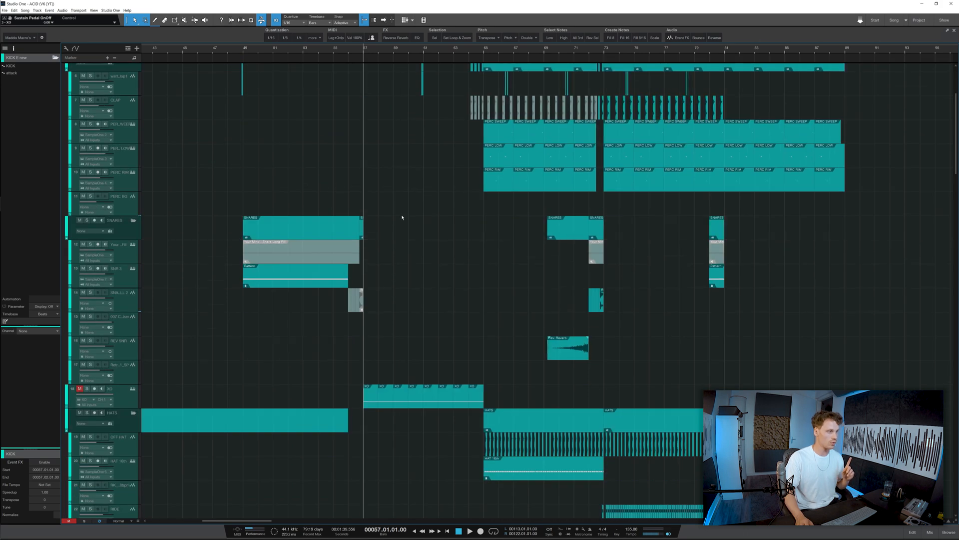
scroll(417, 242, down, 8)
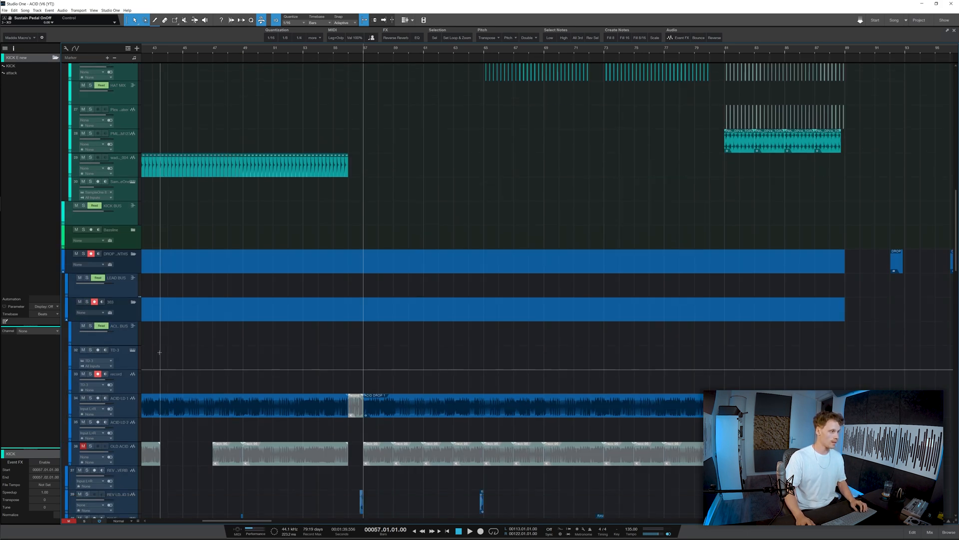
scroll(204, 317, down, 2)
click(371, 248)
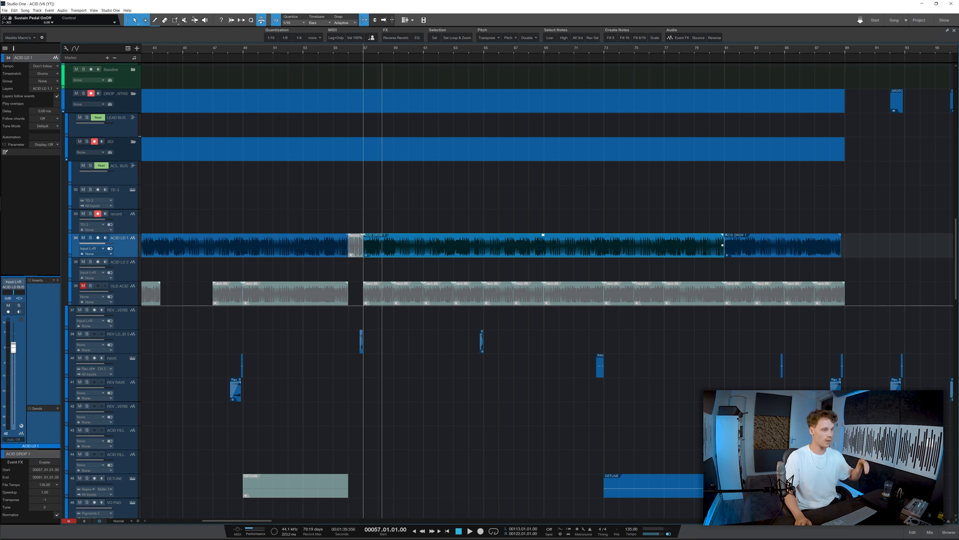
- Place the playhead at bar 33 and solo the ACID LD 1 track
scroll(350, 257, down, 6)
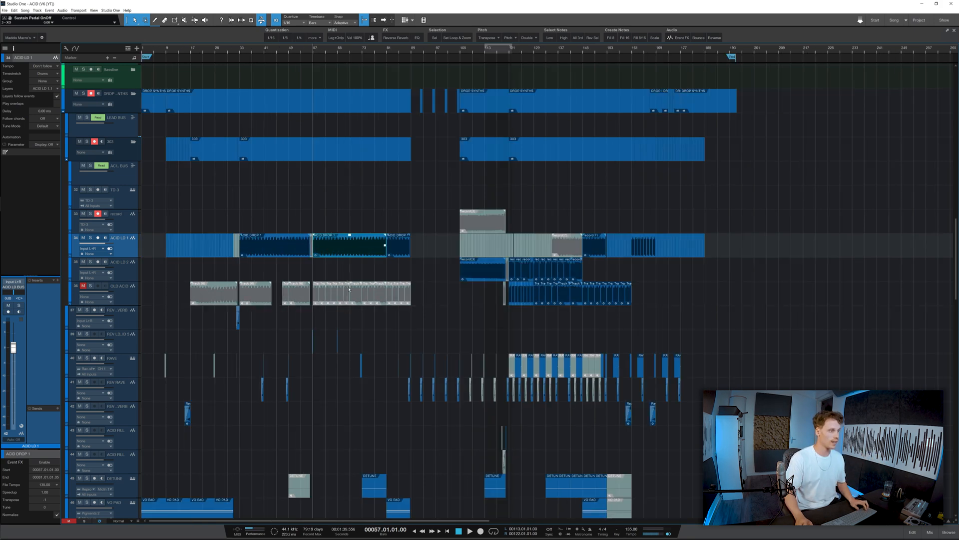
scroll(246, 273, up, 5)
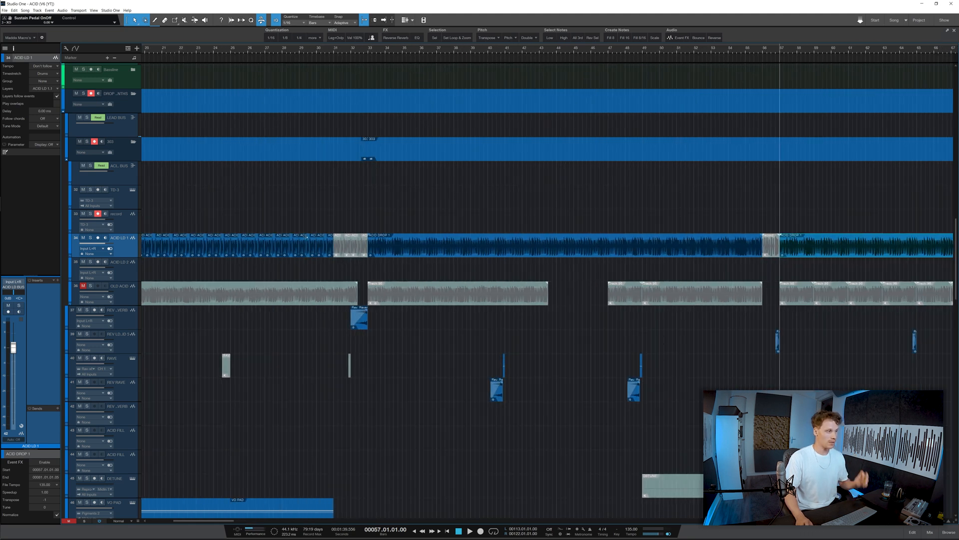
click(368, 54)
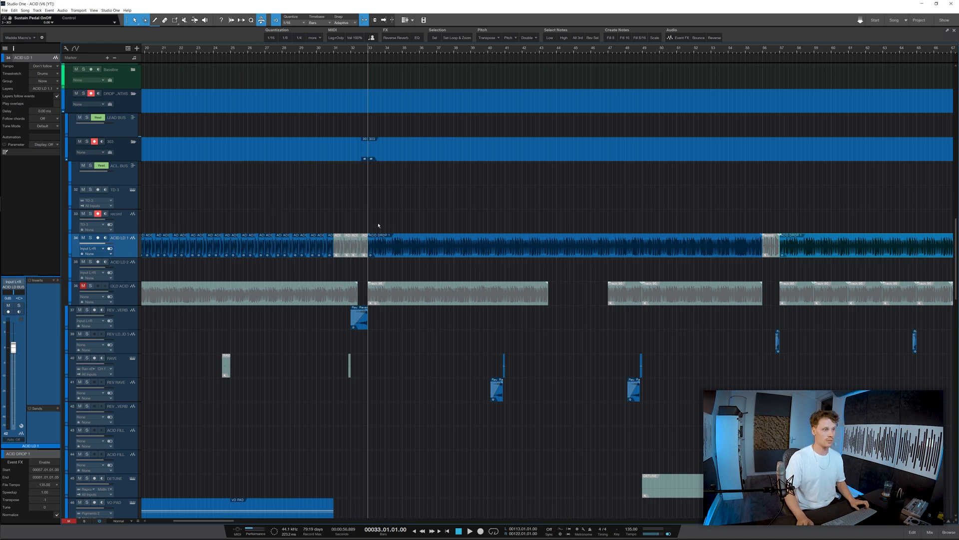
scroll(380, 225, down, 5)
key(s)
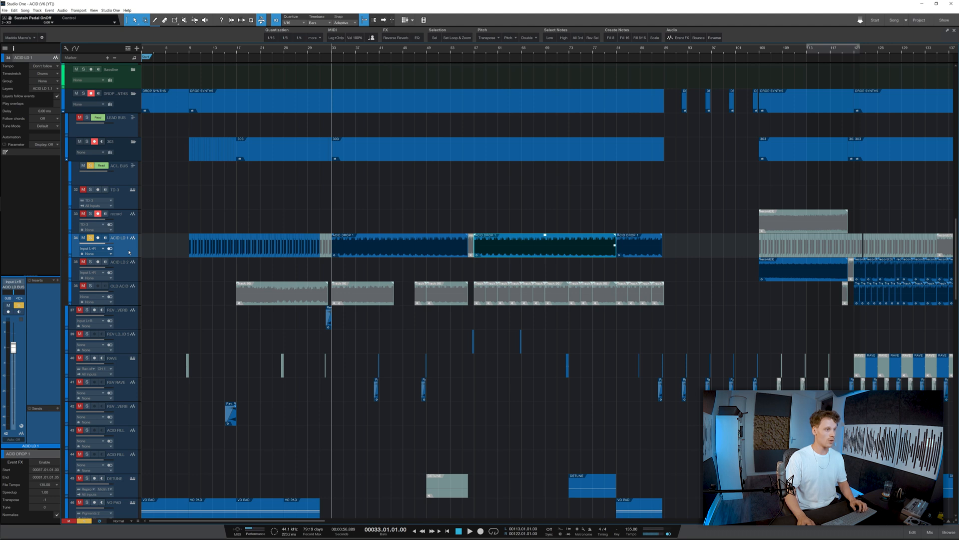
- Play the soloed acid lead from bar 33 and stop playback
scroll(379, 259, up, 5)
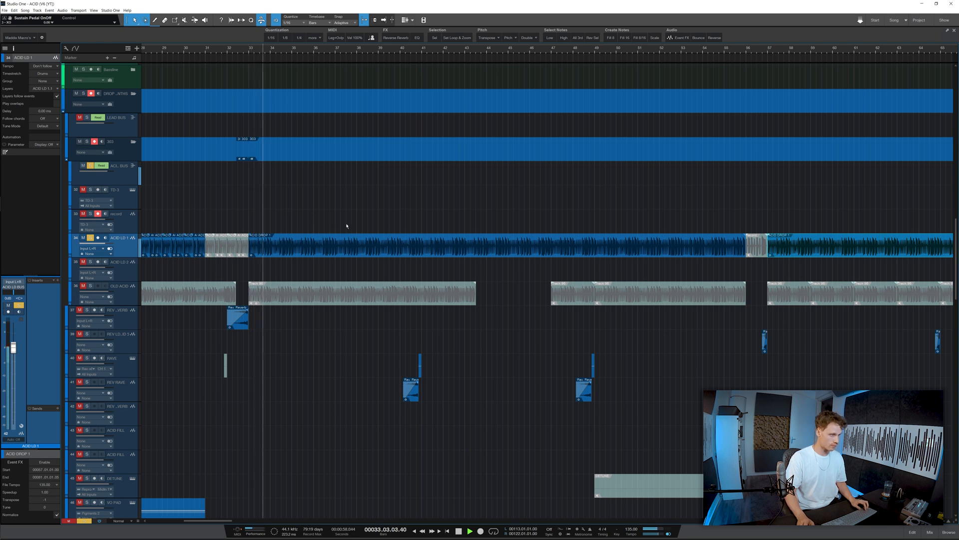
scroll(370, 231, left, 1)
scroll(371, 231, up, 3)
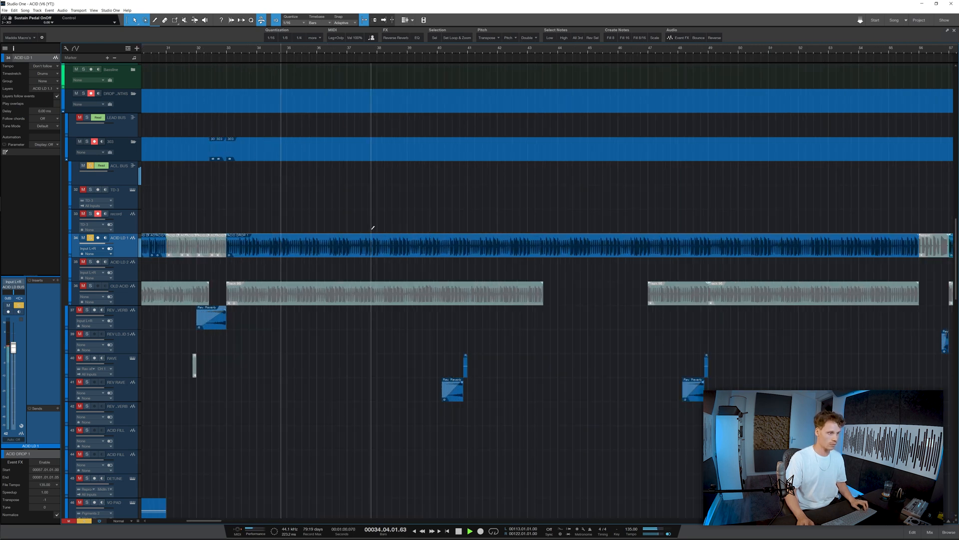
scroll(371, 230, down, 2)
key(space)
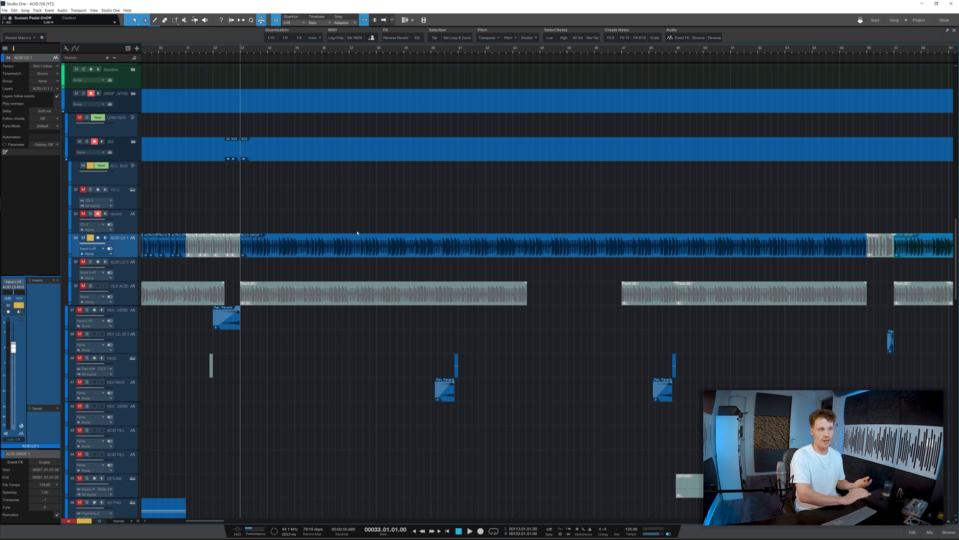
- Look at the OLD ACID and ACID LD 2 tracks and return the selection to ACID LD 1
scroll(342, 247, down, 4)
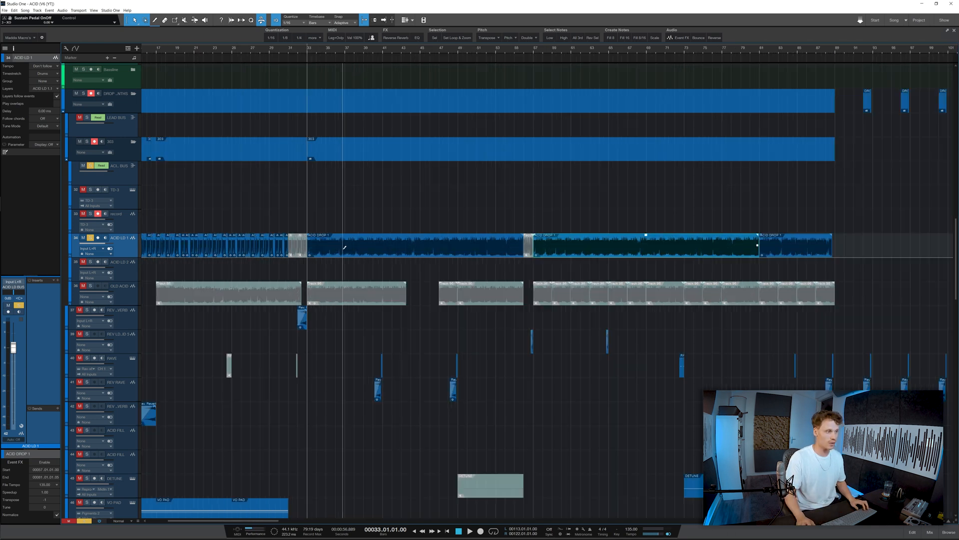
click(126, 293)
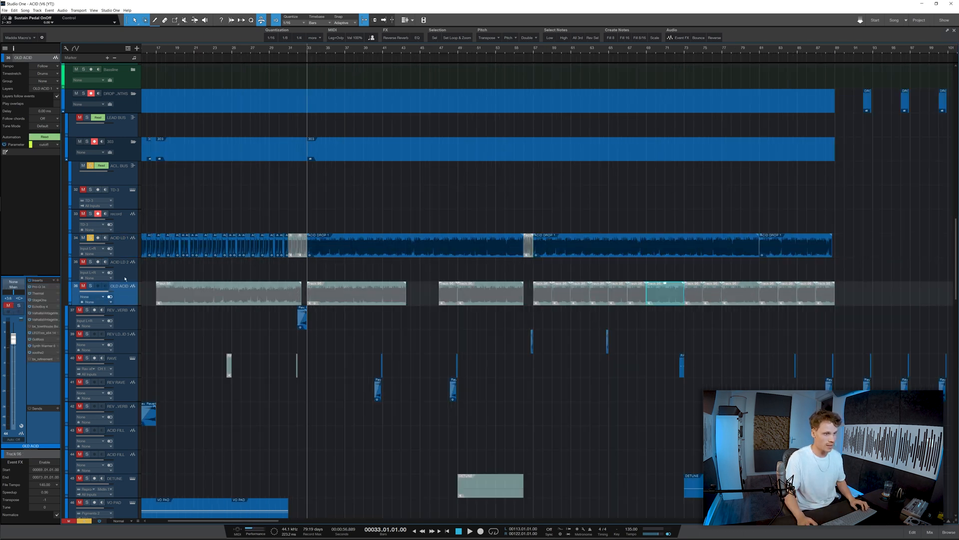
click(420, 268)
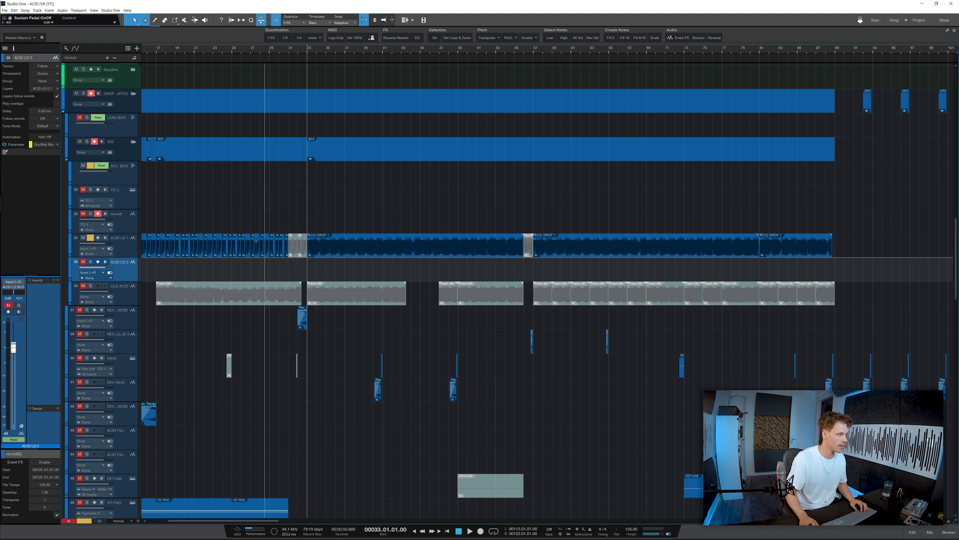
click(132, 251)
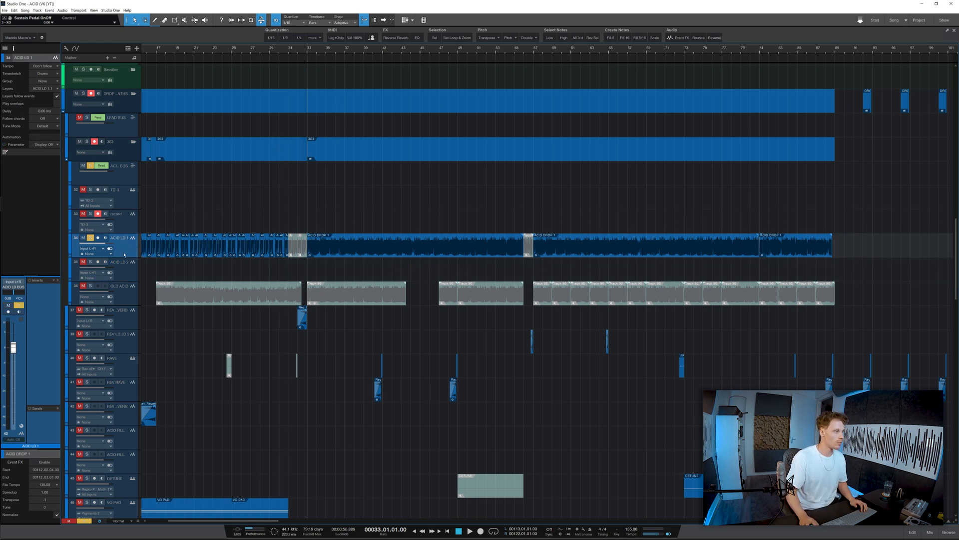
- Select the event that starts at bar 105 on the ACID LD 2 track and solo that track
click(127, 176)
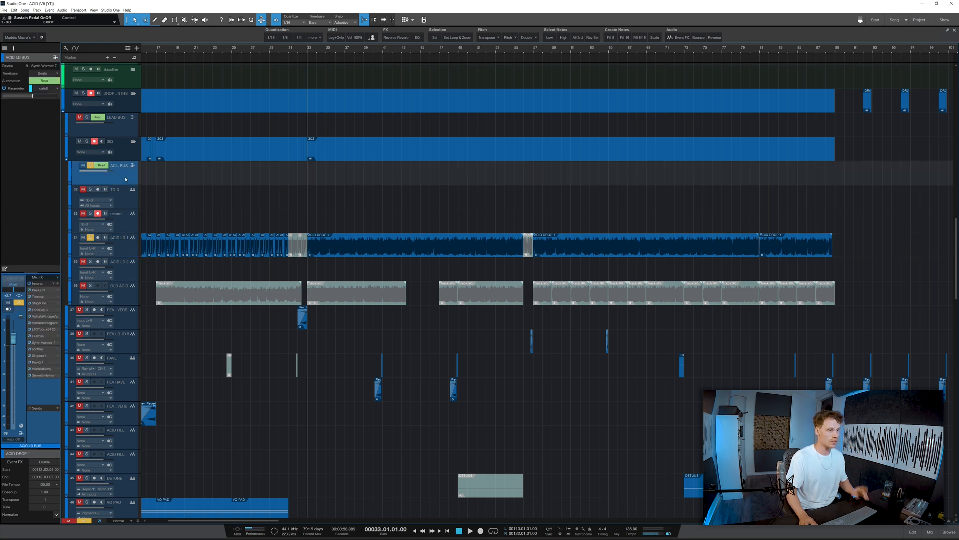
scroll(337, 256, down, 5)
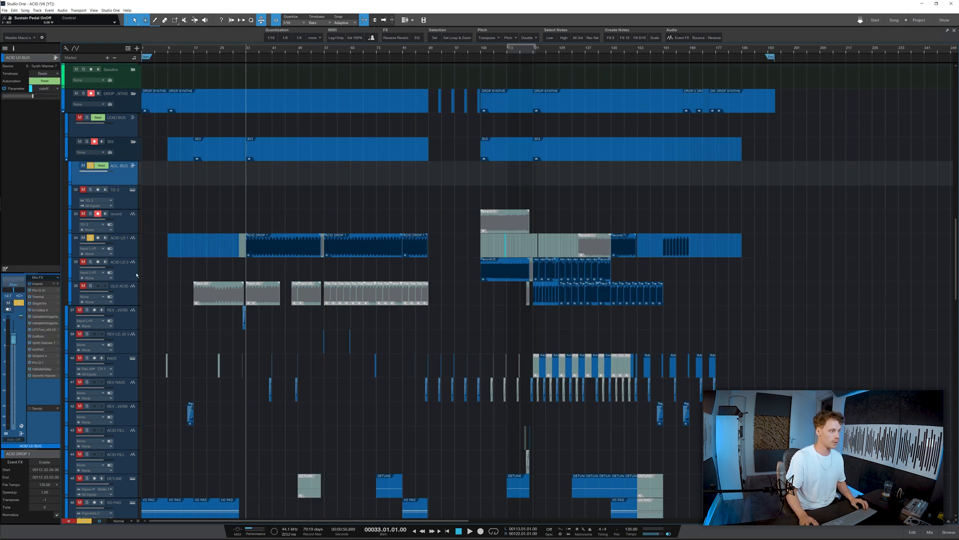
click(505, 260)
click(90, 263)
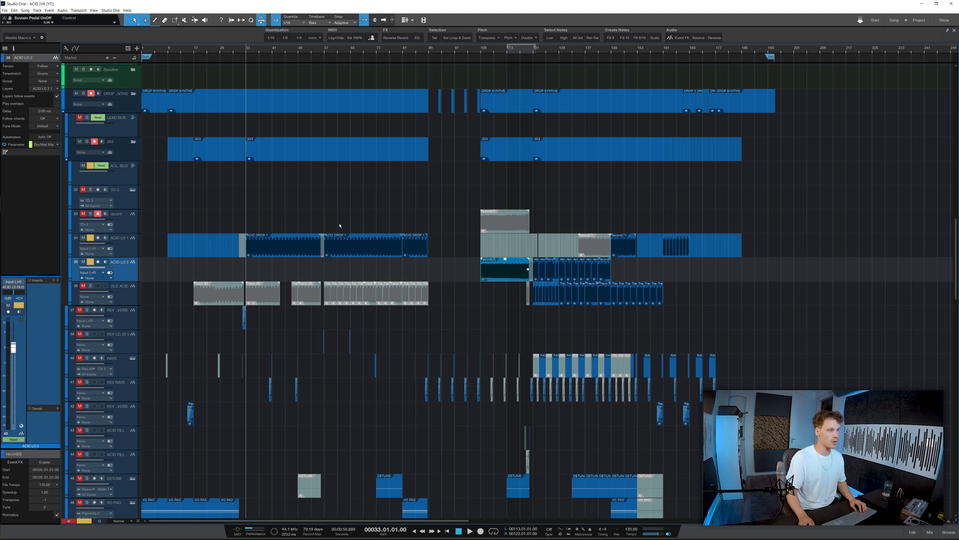
- Play the soloed acid lead tracks briefly from bar 57 and from bar 121, stopping after each
click(324, 50)
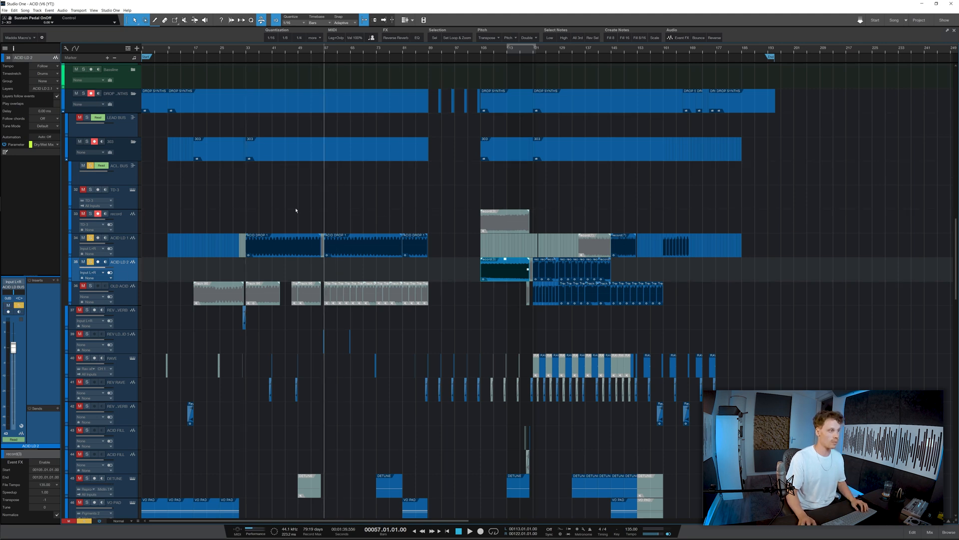
key(space)
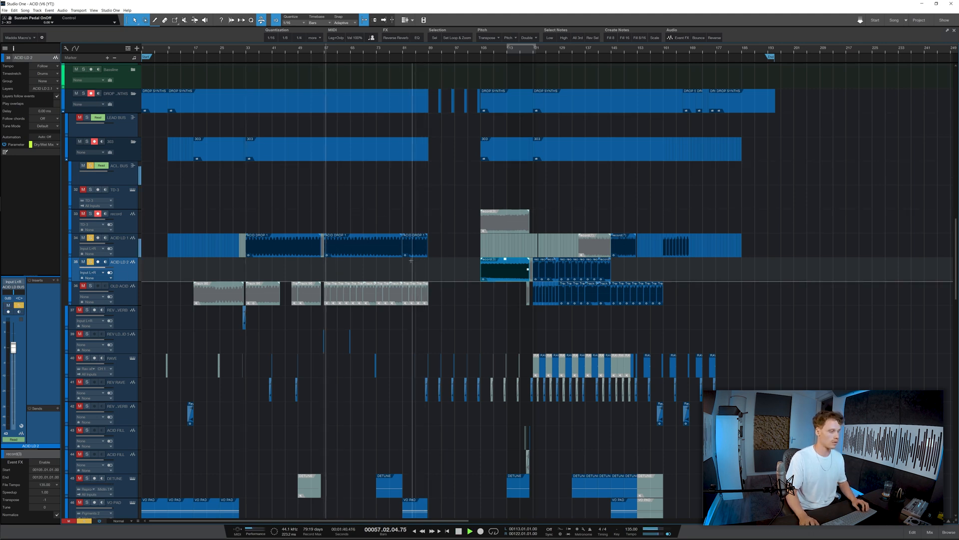
key(space)
click(535, 53)
key(space)
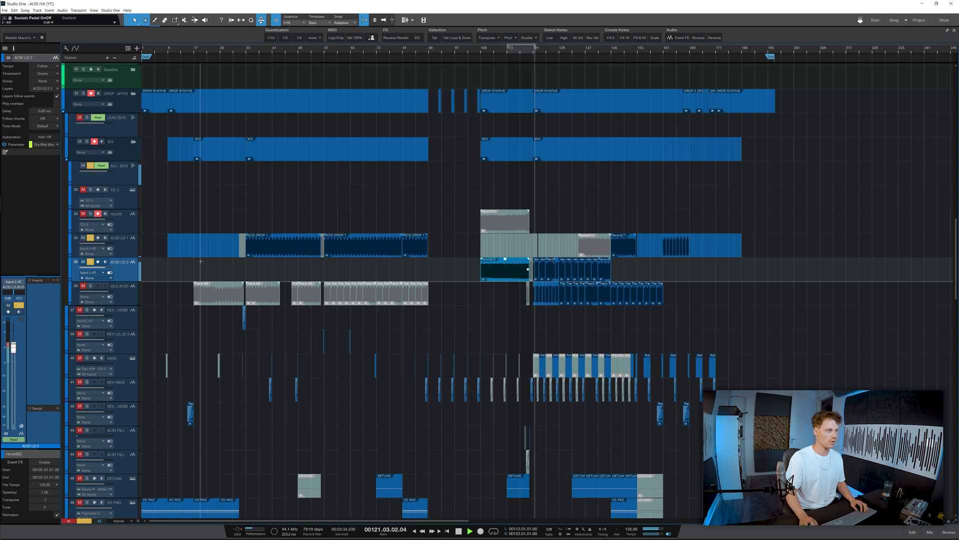
key(space)
- Select the ACID LD BUS and audition the acid leads from bars 121, 33 and 57
click(135, 178)
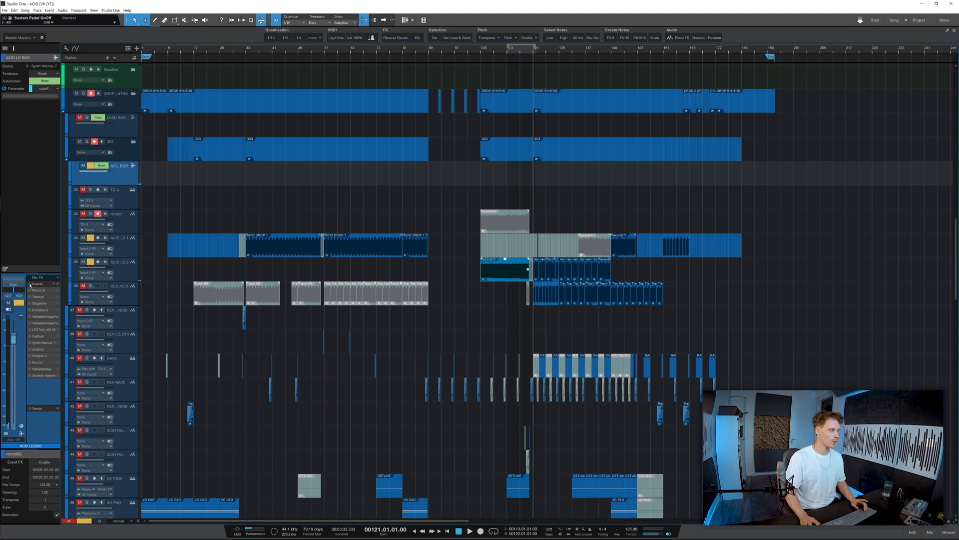
key(space)
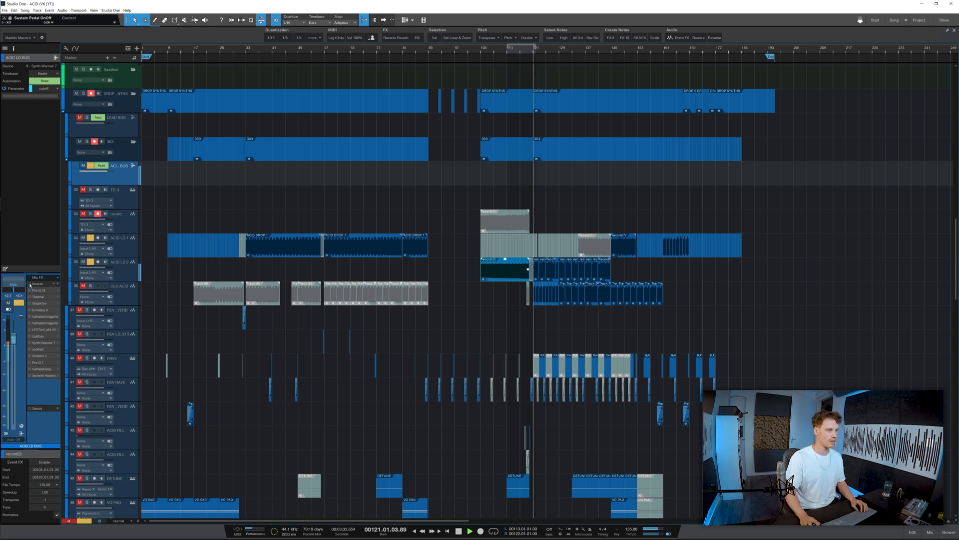
key(space)
click(247, 49)
key(space)
click(325, 49)
key(space)
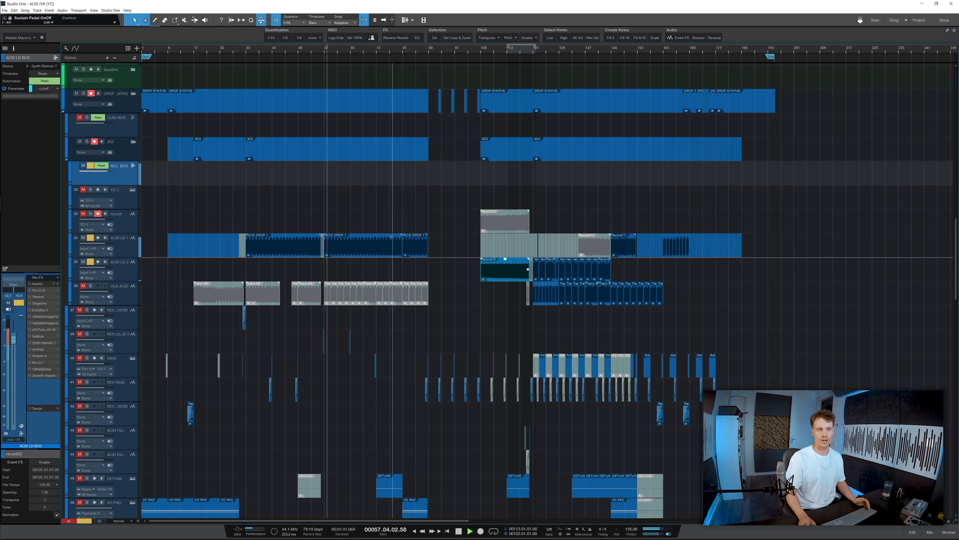
key(space)
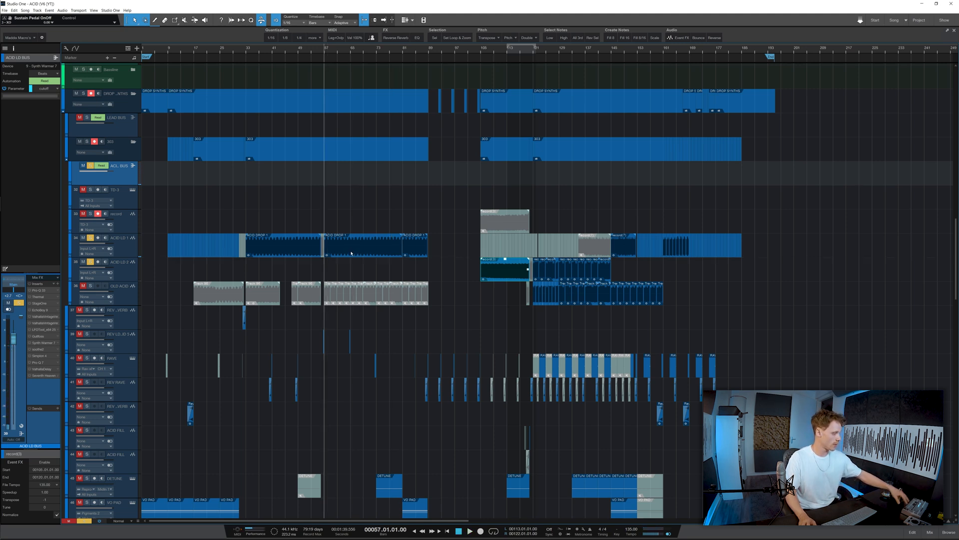
- Open the Pro-Q 3 insert on the ACID LD BUS and inspect its low-cut and high-end bands, including the slope options
double_click(39, 290)
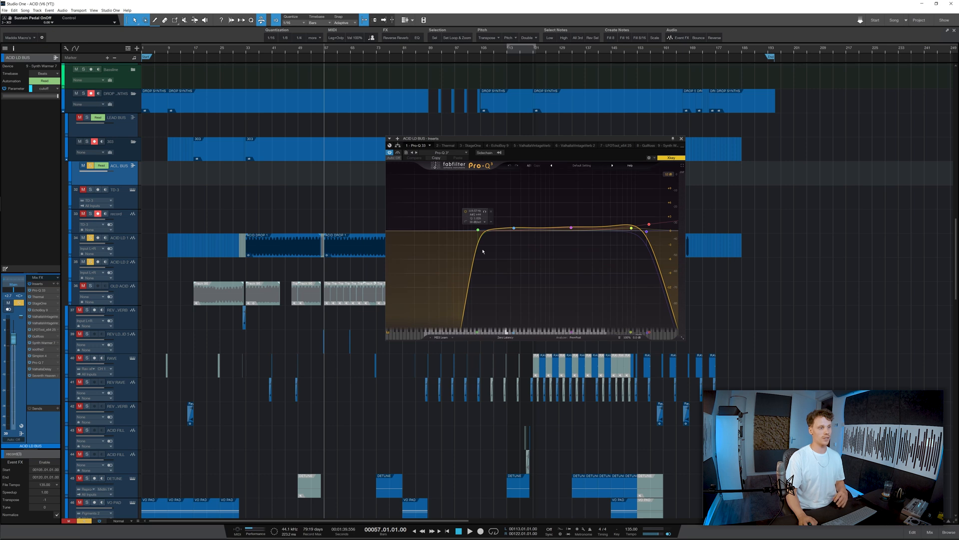
click(479, 230)
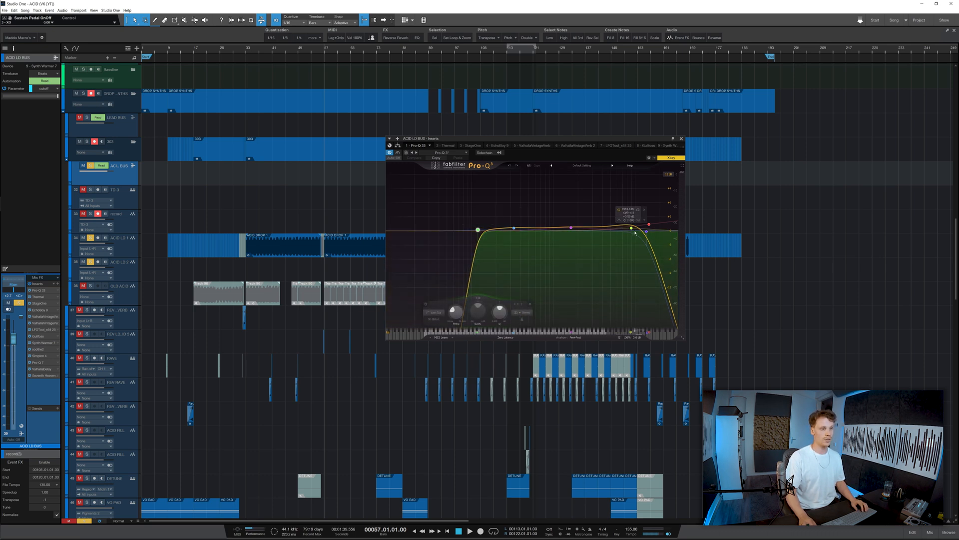
click(650, 226)
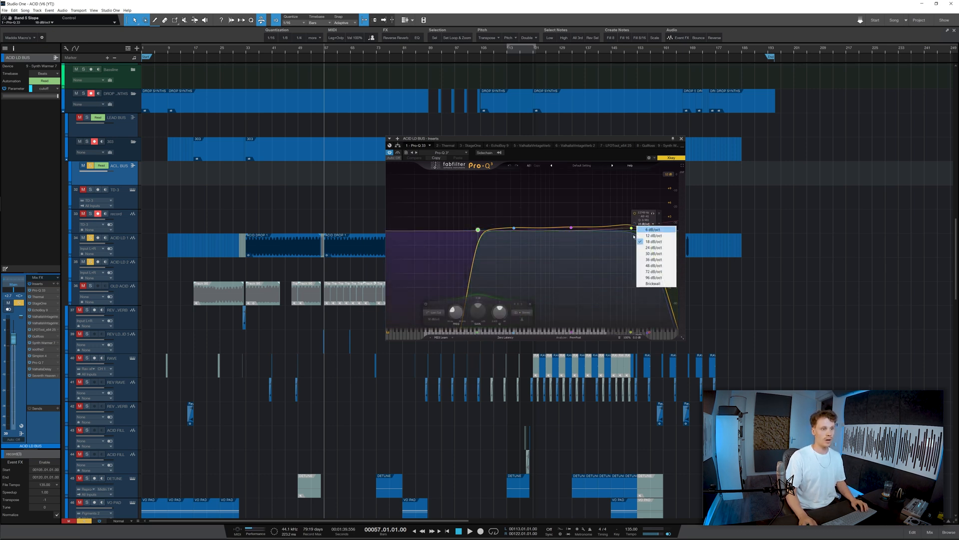
click(650, 225)
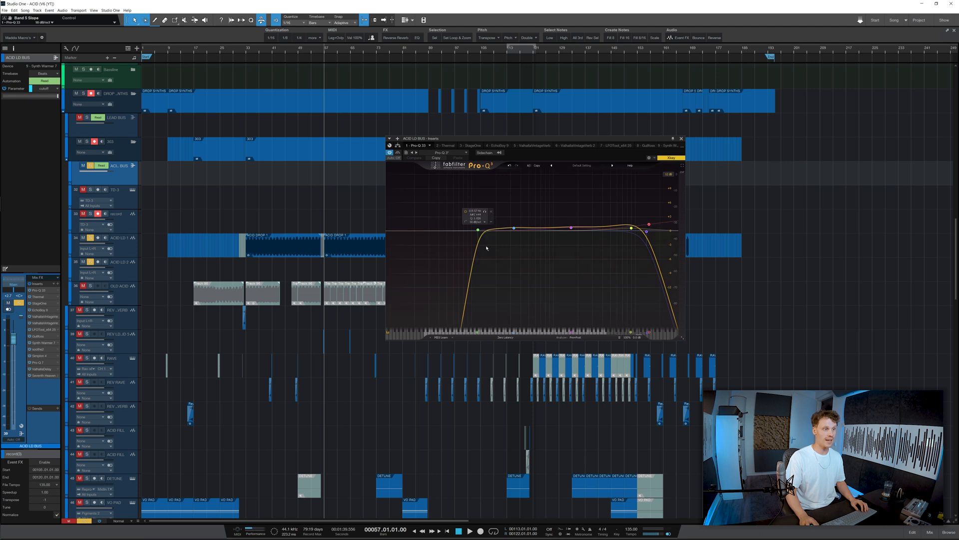
click(477, 231)
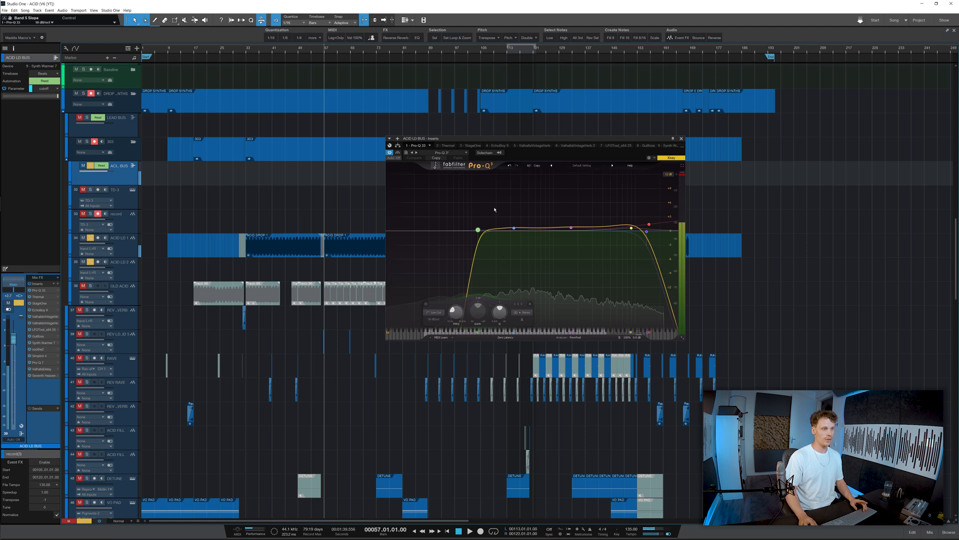
- Open the bus's Thermal insert and review its preset list and its detailed stage and modulation view
click(447, 145)
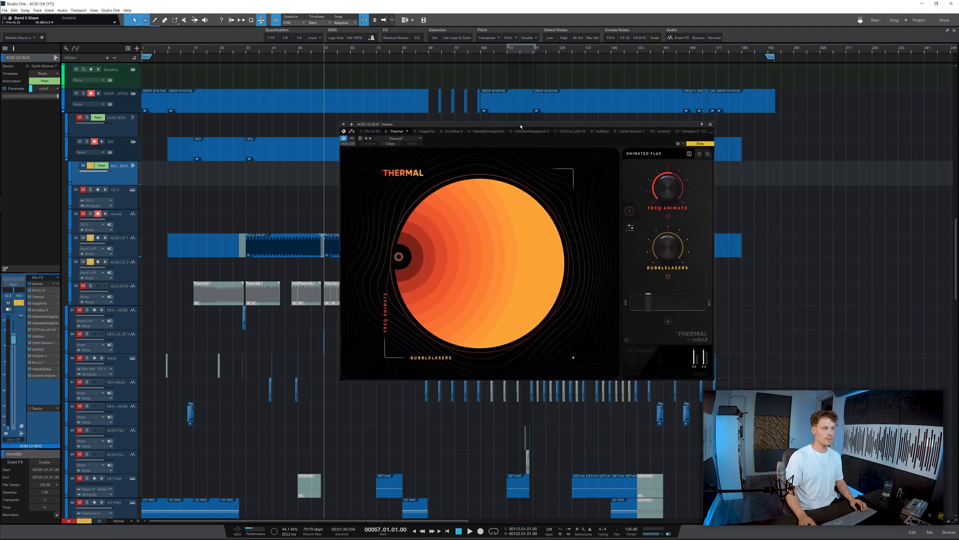
drag(521, 126, 517, 135)
click(639, 166)
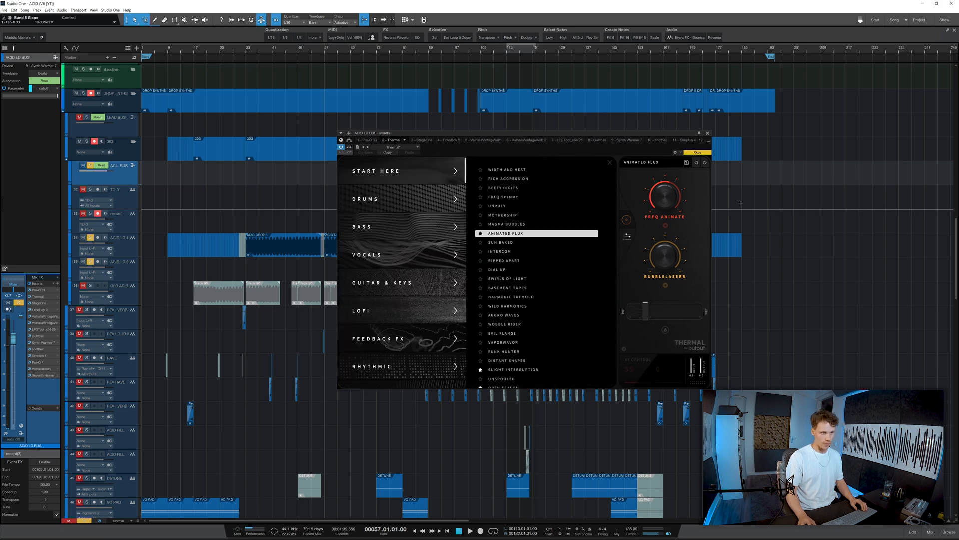
scroll(405, 278, down, 3)
scroll(405, 278, up, 3)
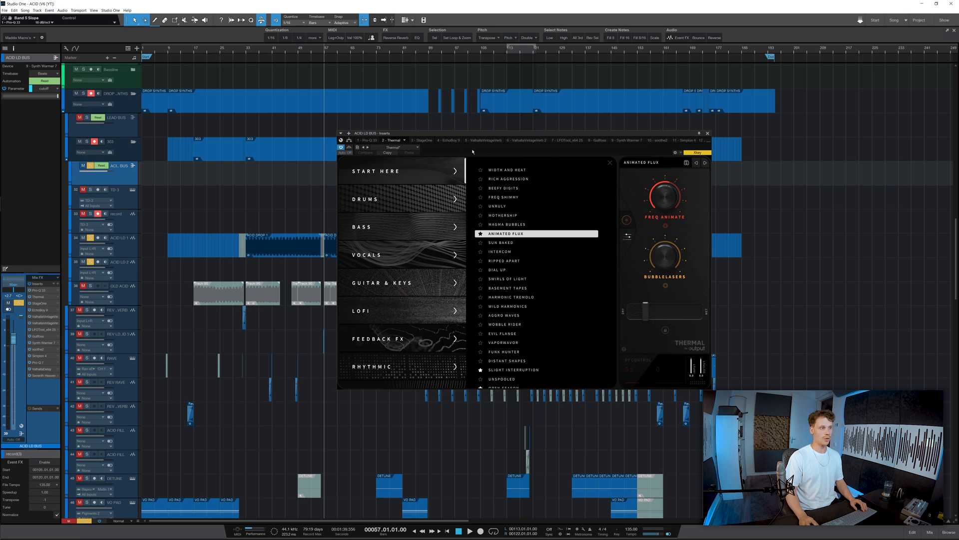
click(694, 346)
click(576, 292)
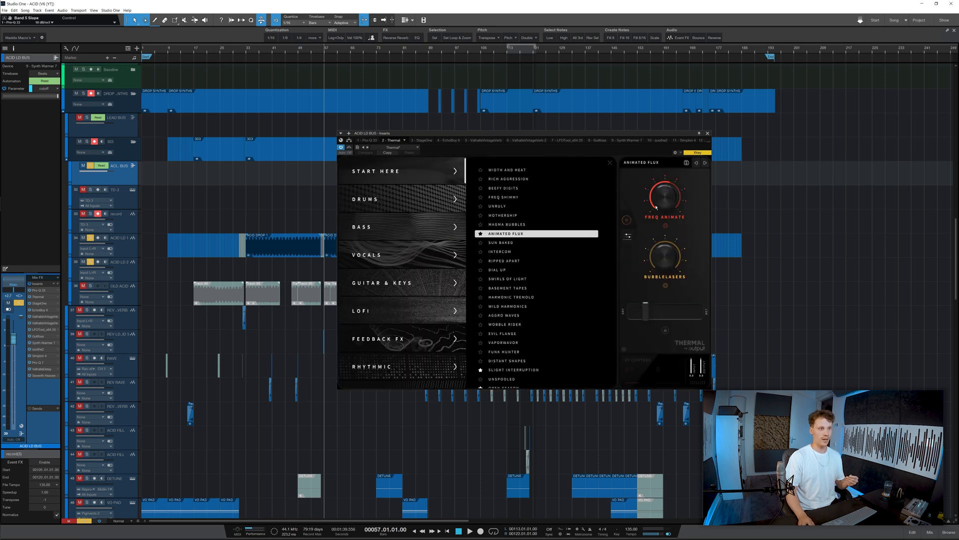
click(610, 164)
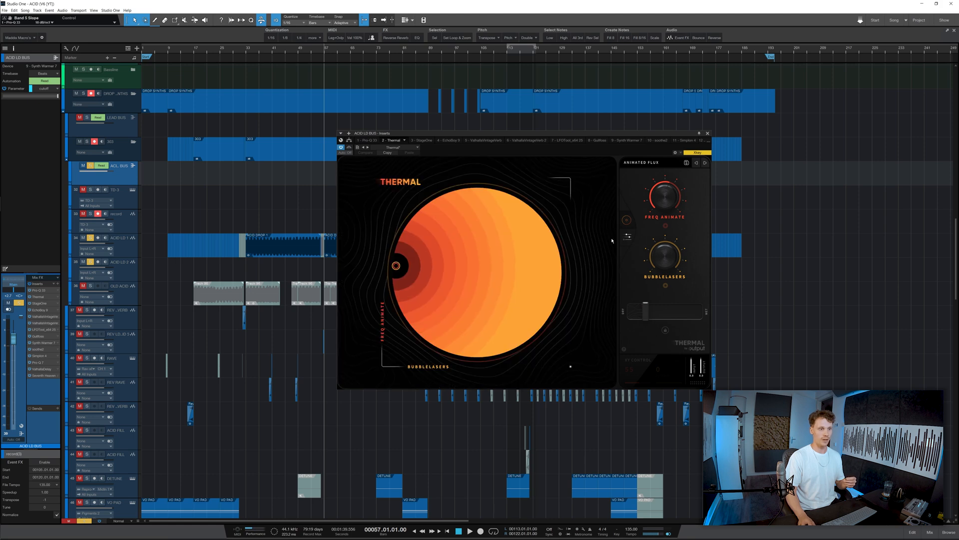
click(627, 236)
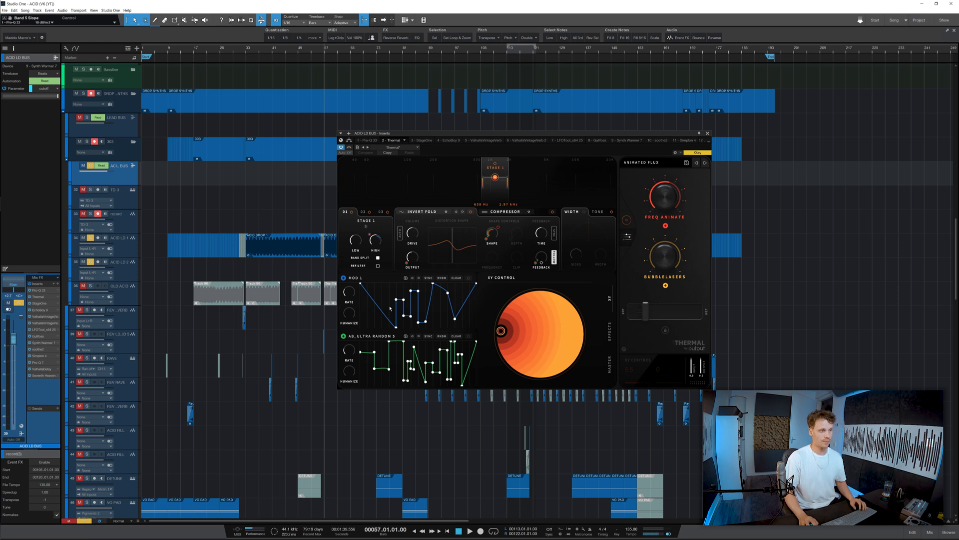
- Activate the Thermal insert on the ACID LD BUS and compare the acid lead's playback from bar 57
key(space)
key(space)
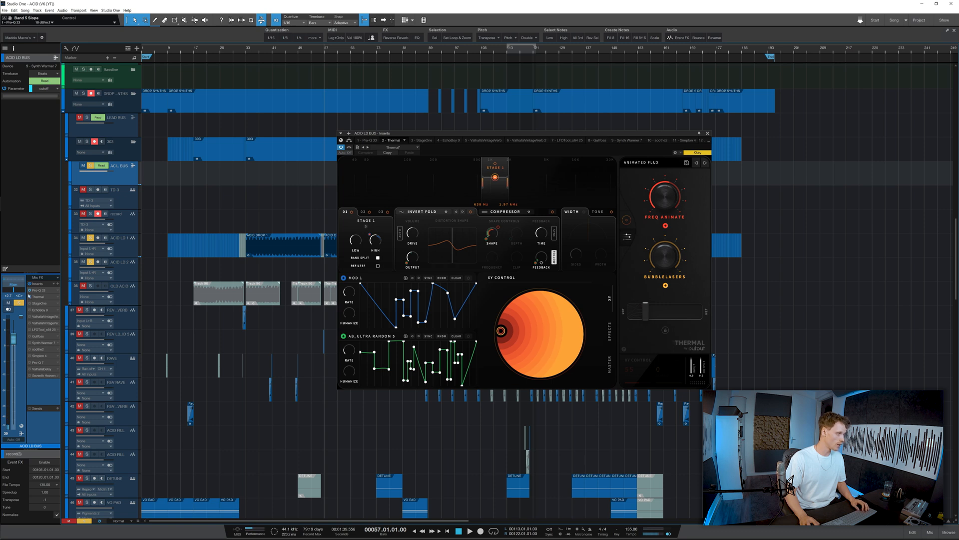
key(space)
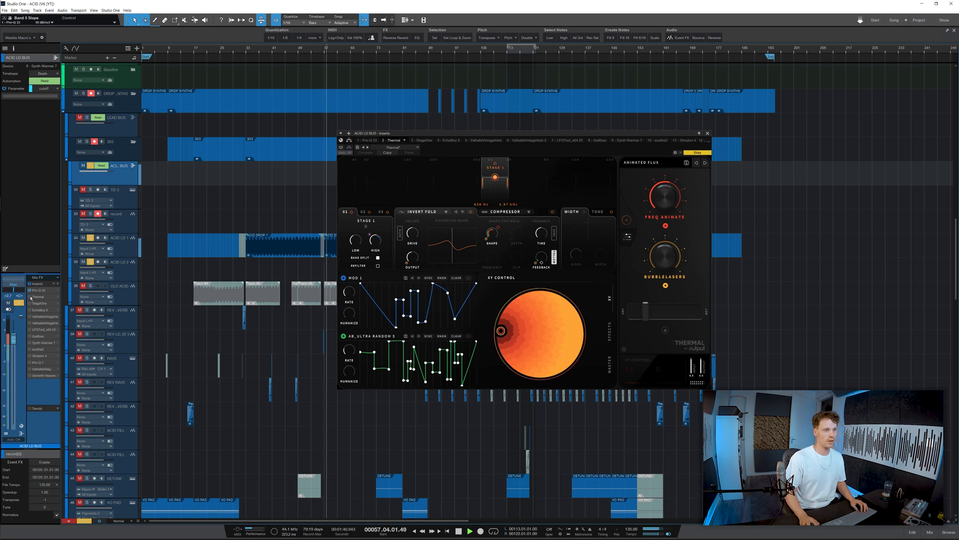
key(space)
click(30, 297)
key(space)
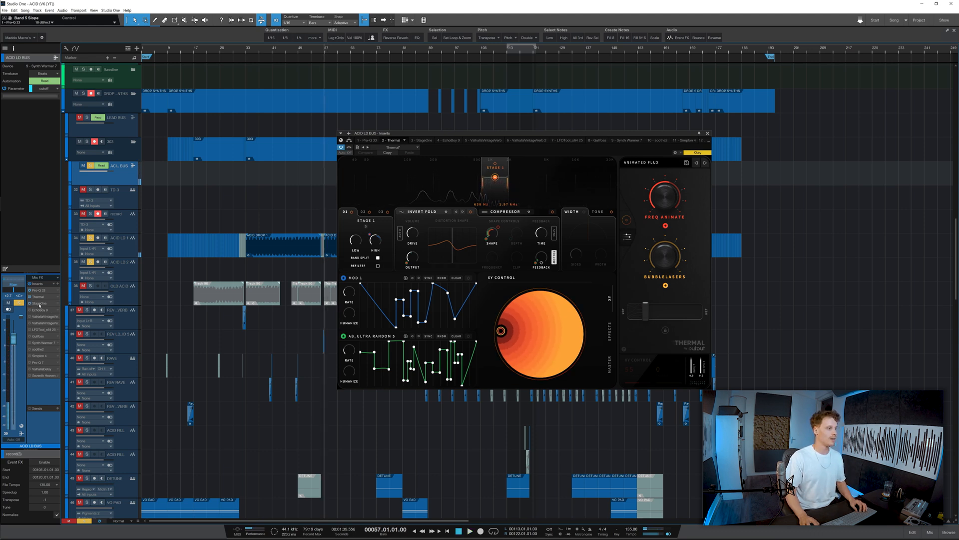
- Open the StageOne insert on the ACID LD BUS and audition its effect on the lead from bar 57
click(40, 303)
drag(470, 143, 565, 168)
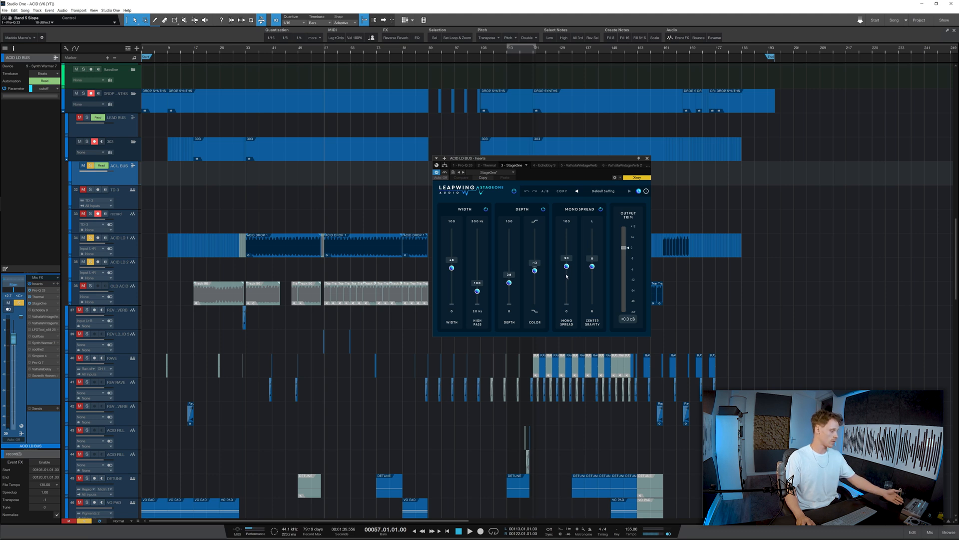
key(space)
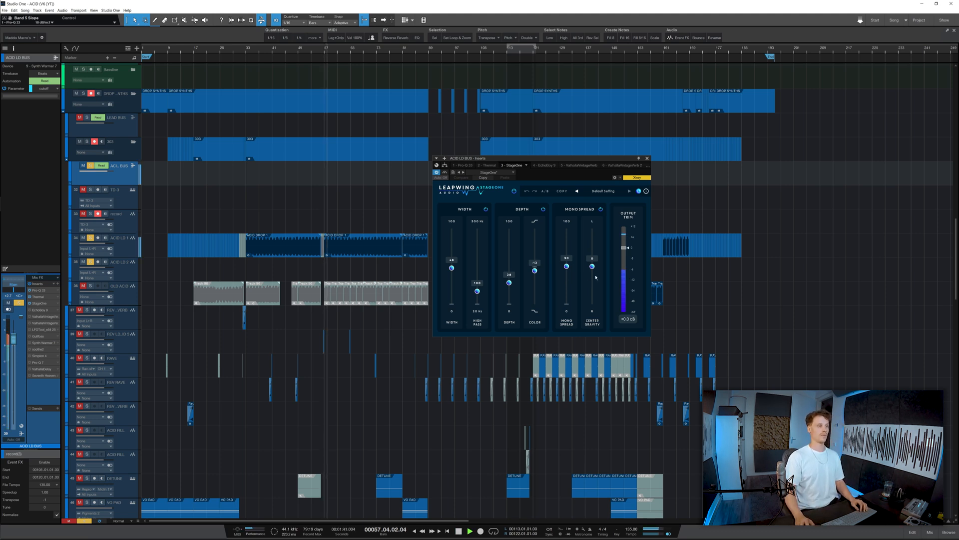
key(space)
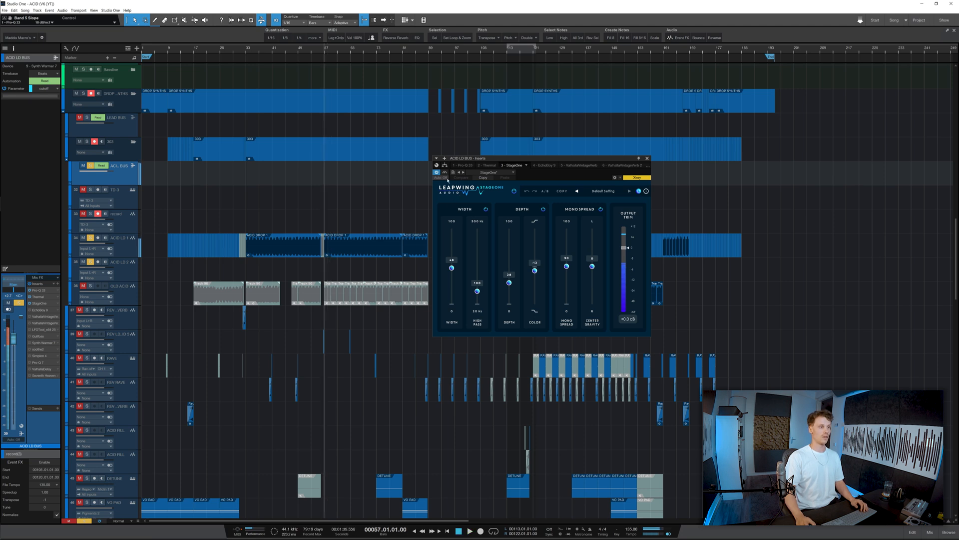
key(space)
key(space)
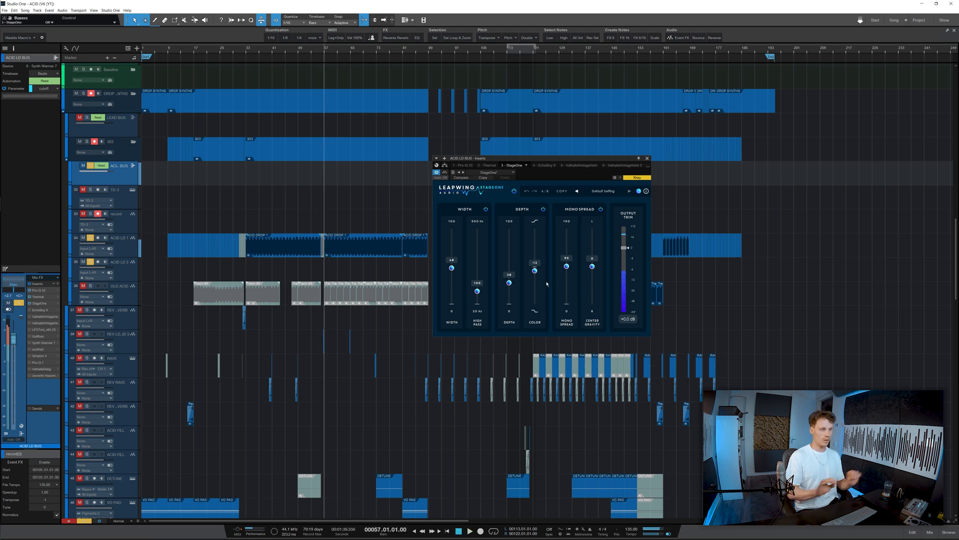
- Activate and open the EchoBoy insert on the ACID LD BUS, auditioning the lead from bar 57
click(29, 310)
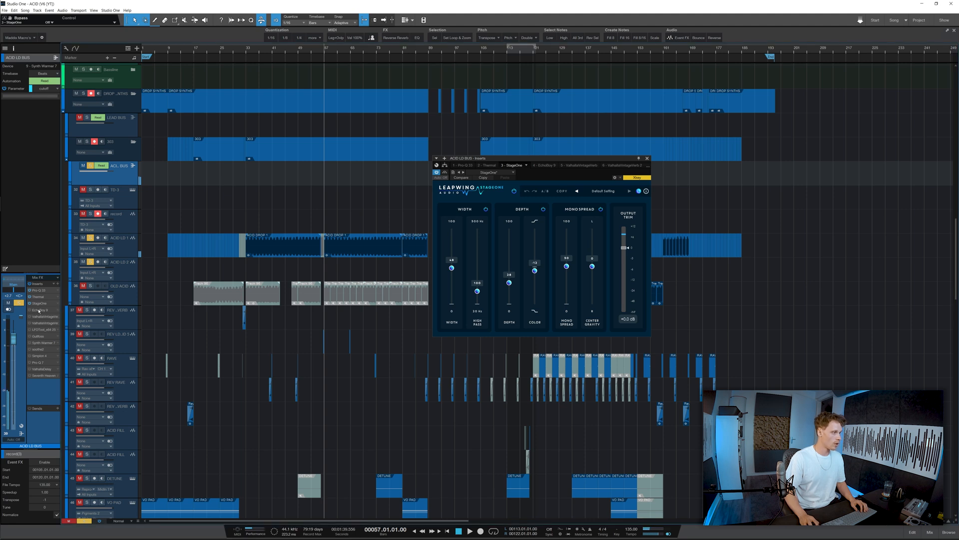
double_click(40, 310)
drag(553, 161, 582, 183)
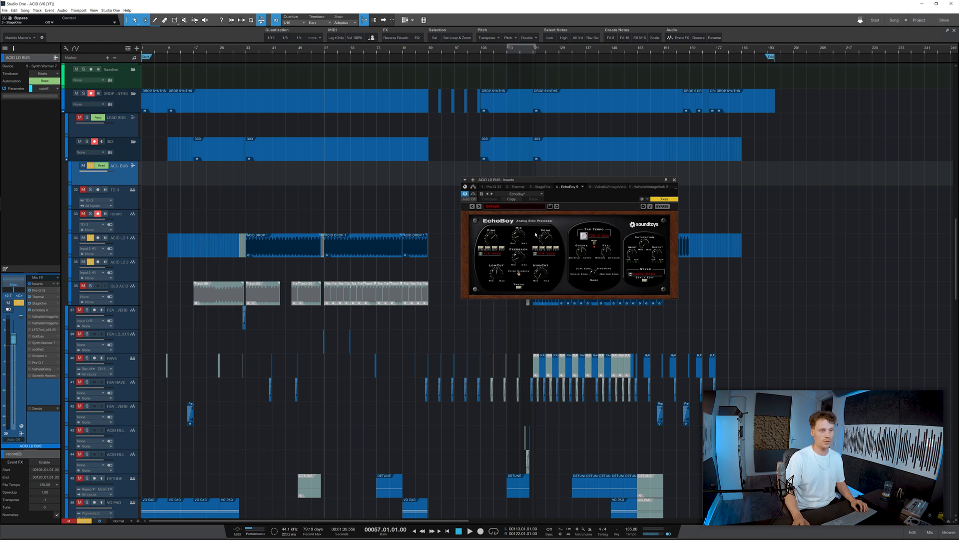
key(space)
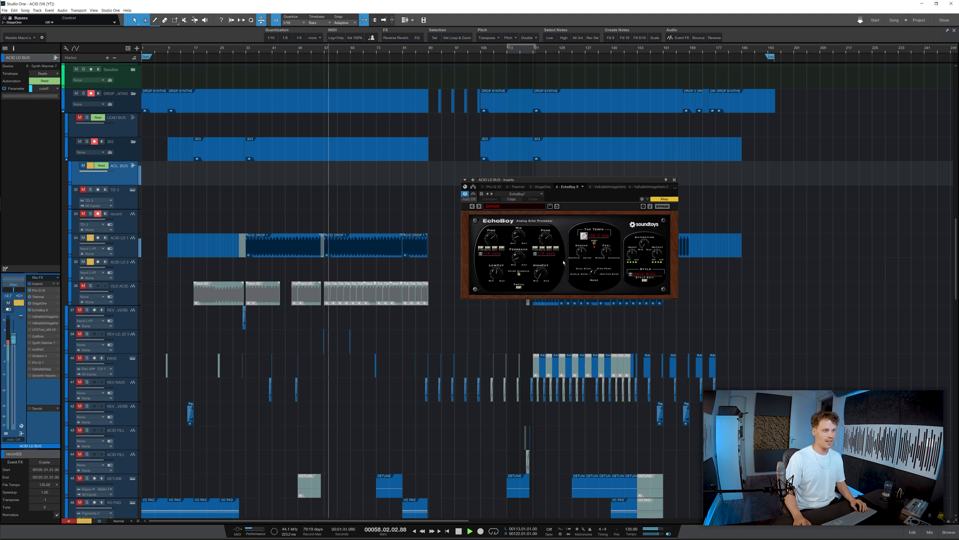
key(space)
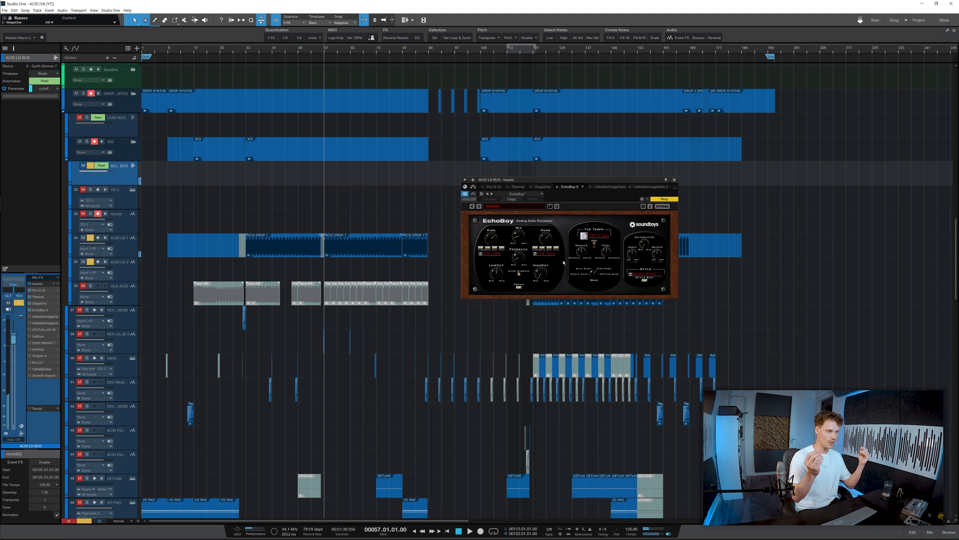
- Open the first ValhallaVintageVerb insert on the ACID LD BUS and play the lead from bar 57
click(38, 317)
mouse_move(624, 181)
mouse_down()
mouse_move(601, 185)
mouse_move(606, 179)
mouse_up()
key(space)
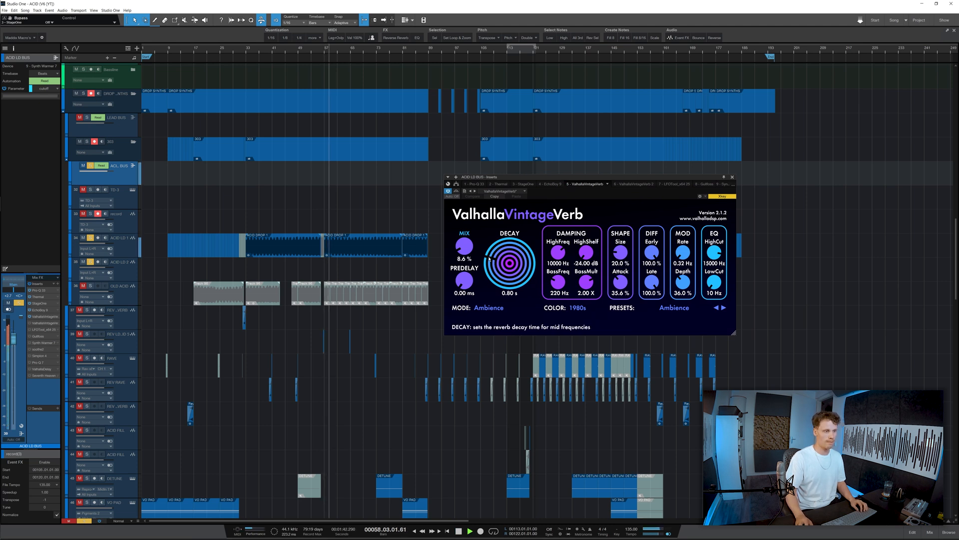
key(space)
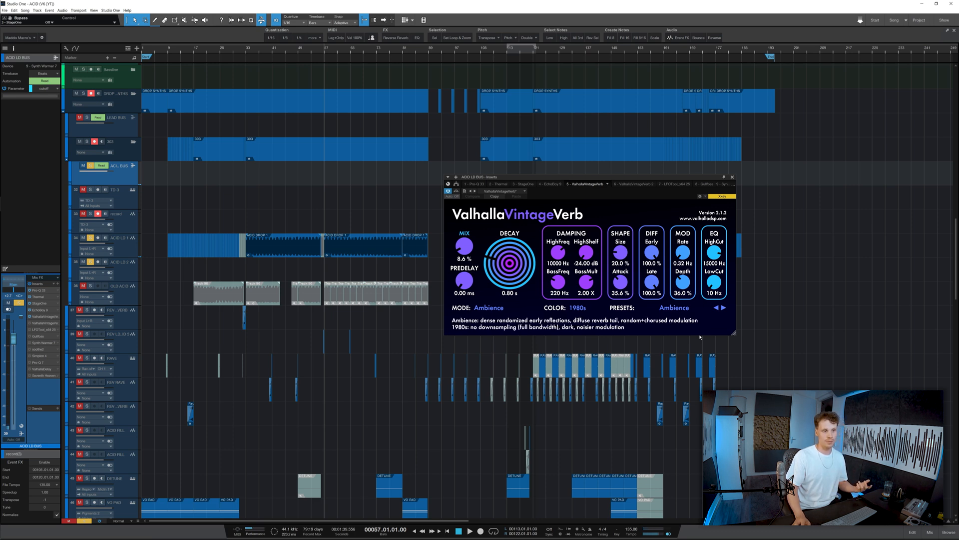
- Activate and open the second ValhallaVintageVerb insert on the ACID LD BUS, playing the lead from bar 57
drag(591, 180, 579, 167)
click(30, 323)
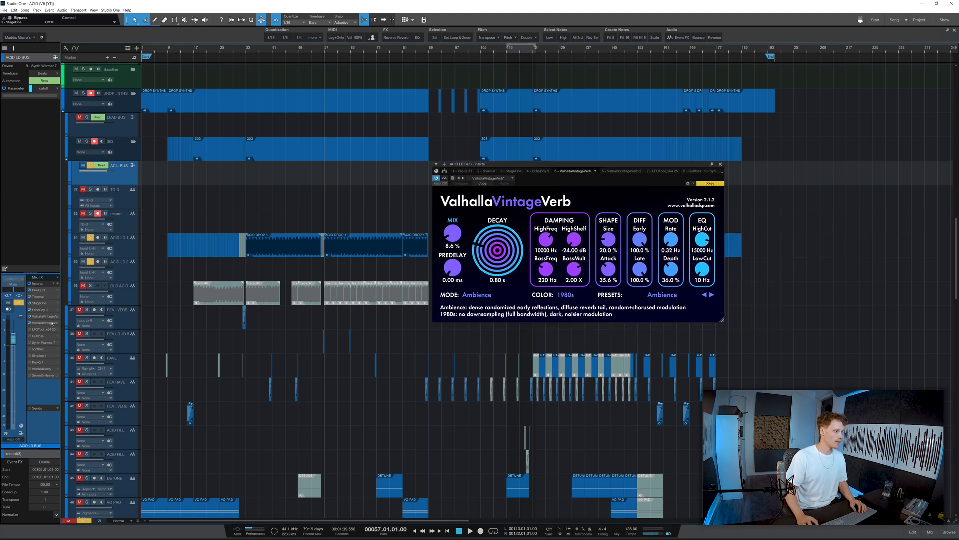
double_click(42, 323)
drag(576, 167, 589, 164)
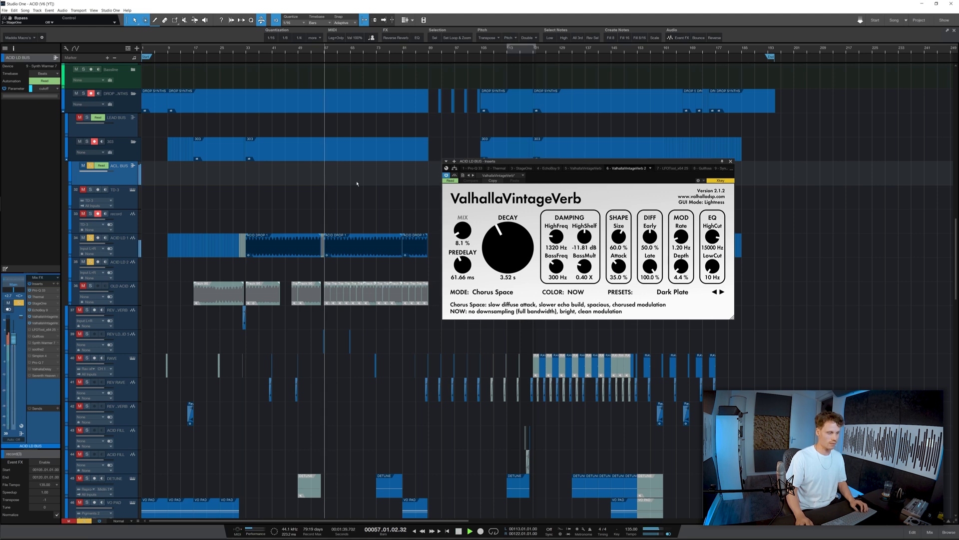
key(w)
key(shift+e)
click(124, 284)
key(a)
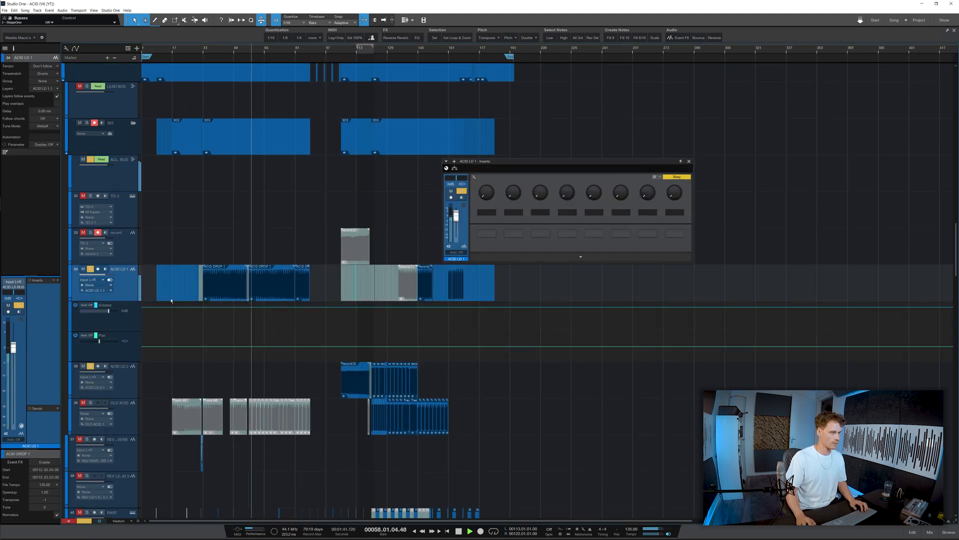
key(a)
- Show the ACID LD BUS automation lanes enlarged in the arrangement and close the second ValhallaVintageVerb window
scroll(132, 225, down, 1)
click(124, 153)
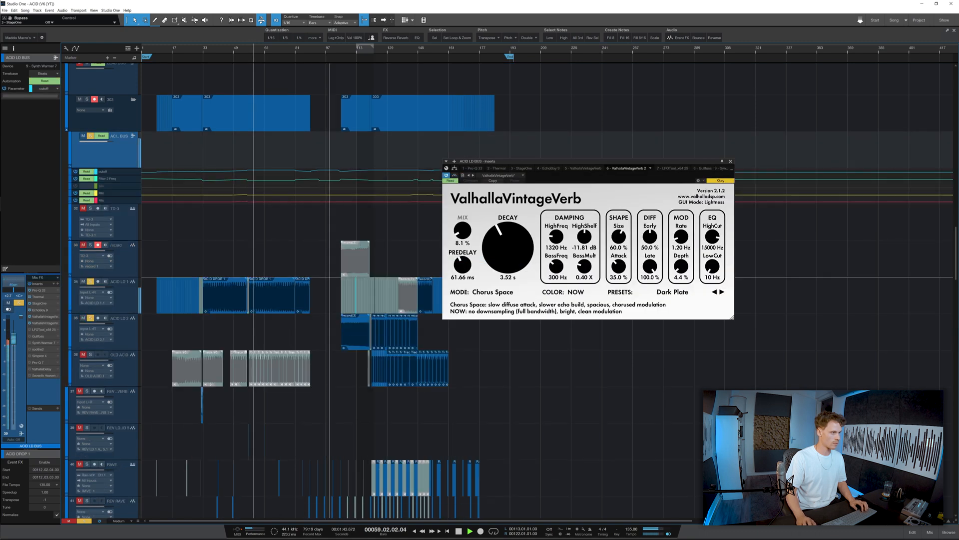
key(a)
key(e)
key(w)
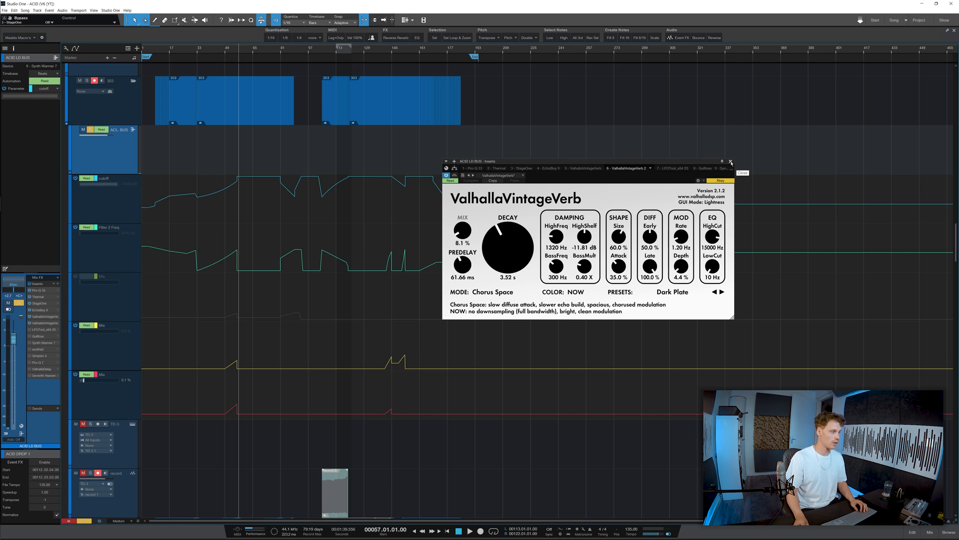
click(731, 162)
- Activate and open the LFOTool insert on the ACID LD BUS and audition the lead from bar 57
click(40, 330)
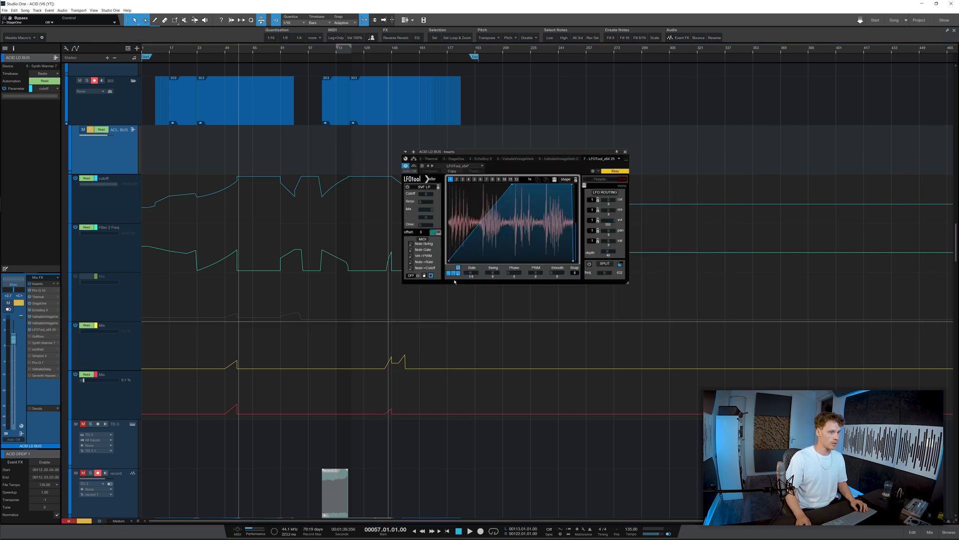
drag(542, 154, 554, 178)
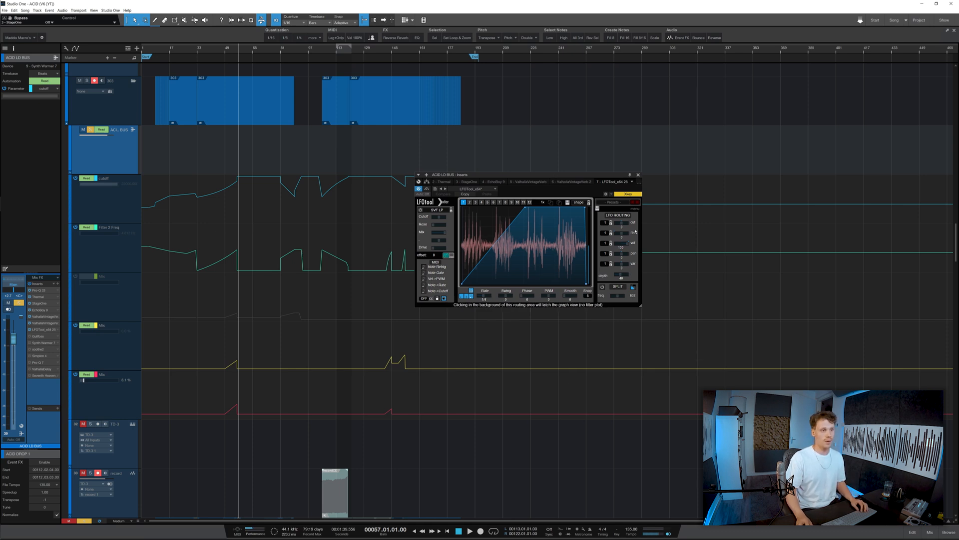
key(space)
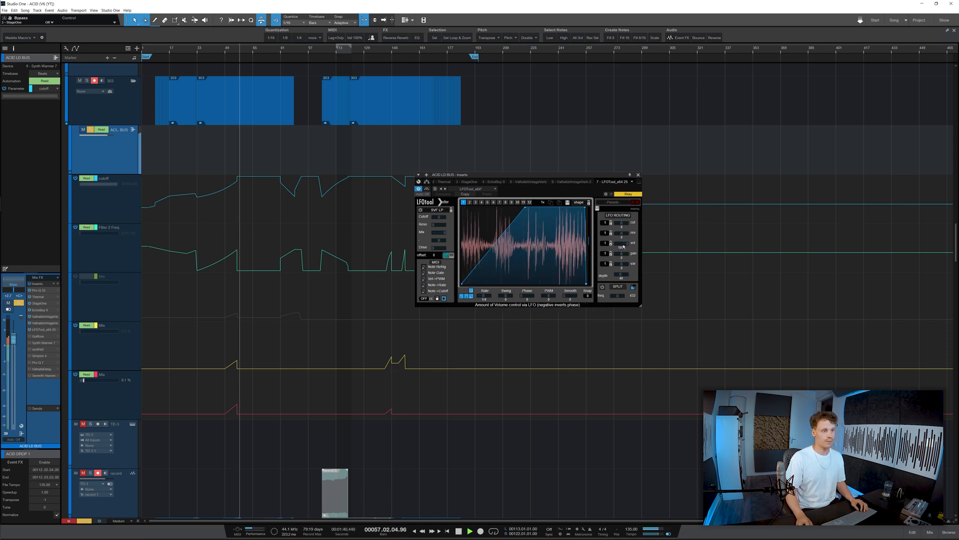
key(space)
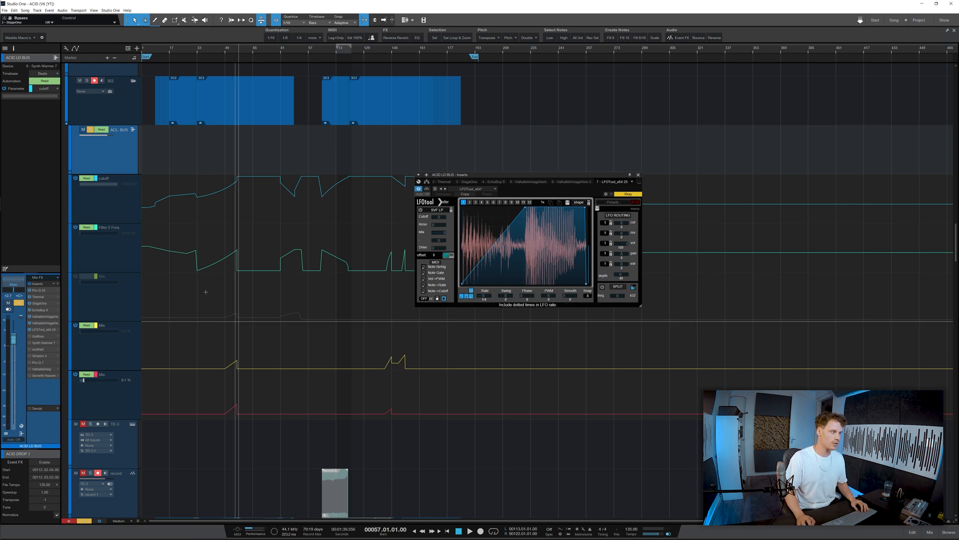
- Activate and open the Gullfoss insert on the ACID LD BUS and audition its processing from bar 57
double_click(41, 336)
drag(581, 177, 621, 185)
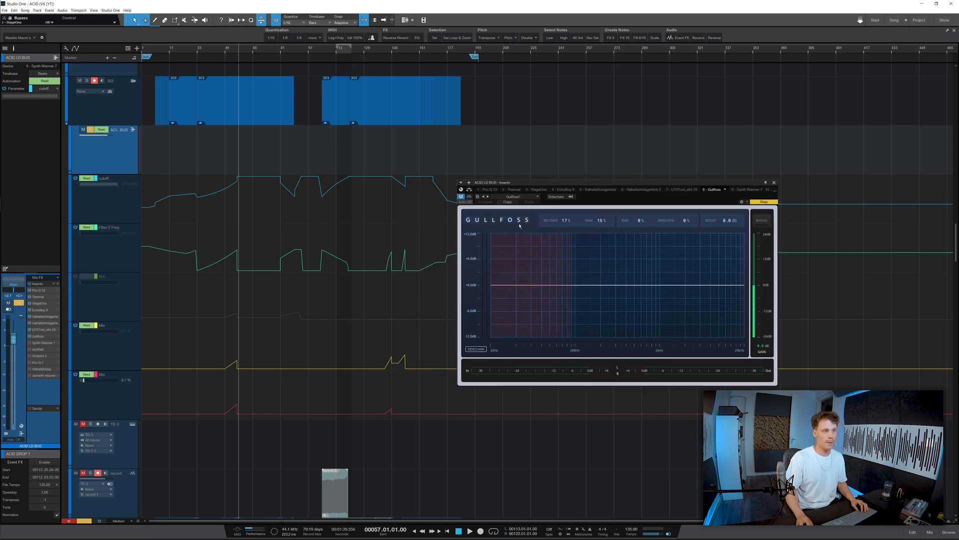
drag(633, 184, 604, 182)
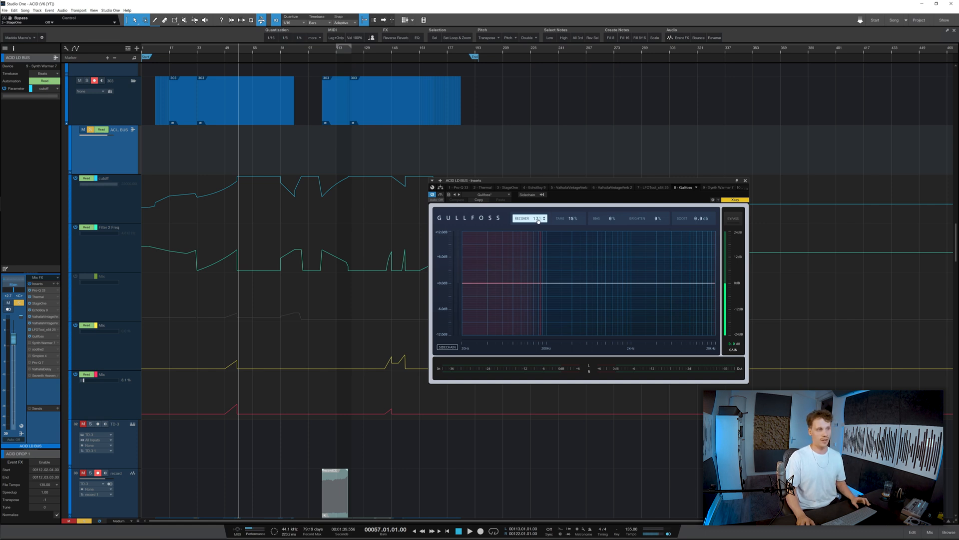
key(space)
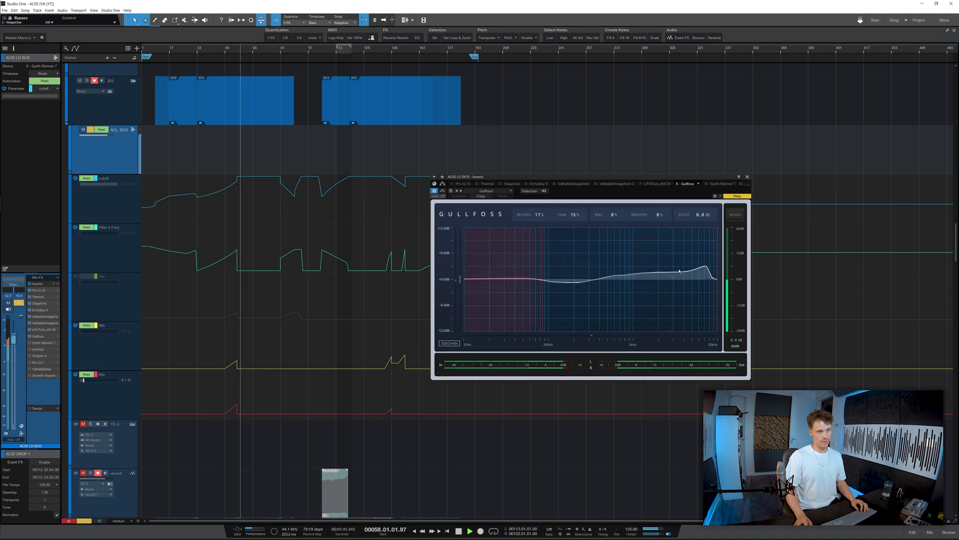
key(space)
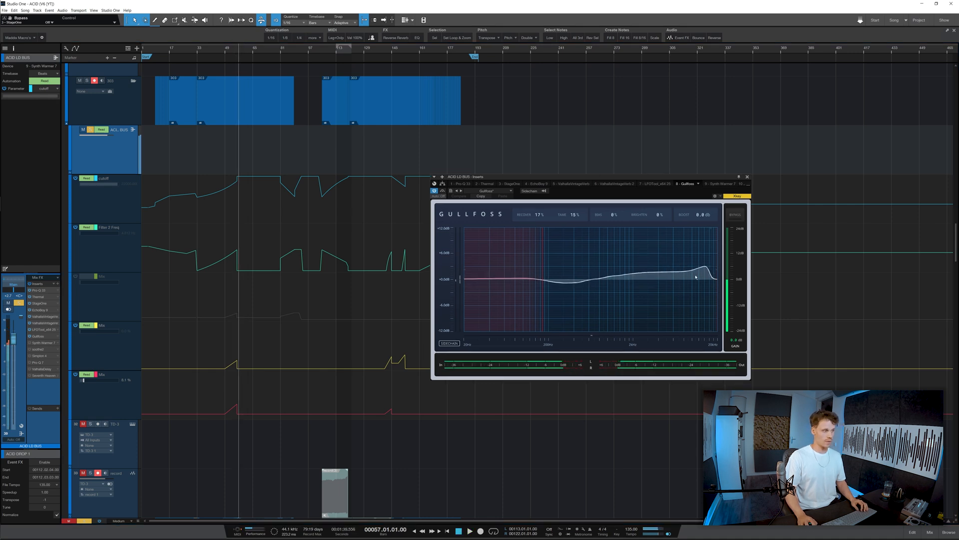
- Activate the Synth Warmer insert on the ACID LD BUS and play its cutoff automation from bars 33 and 57
click(31, 343)
drag(607, 179, 657, 171)
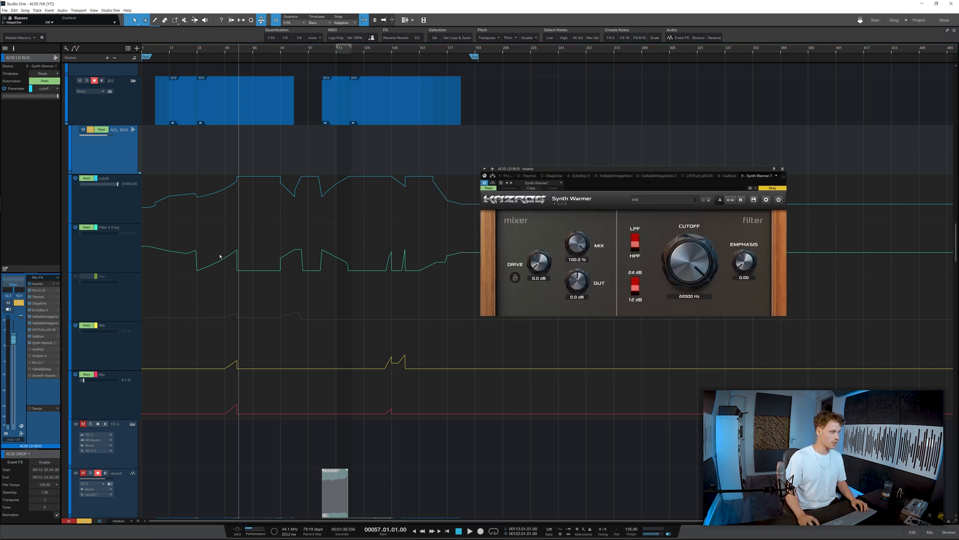
click(123, 207)
click(198, 215)
key(space)
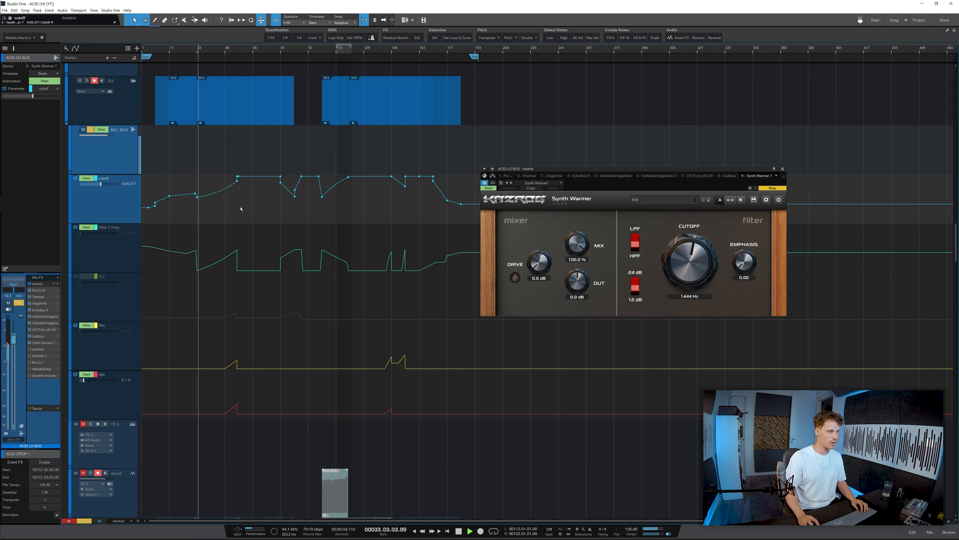
click(239, 208)
key(space)
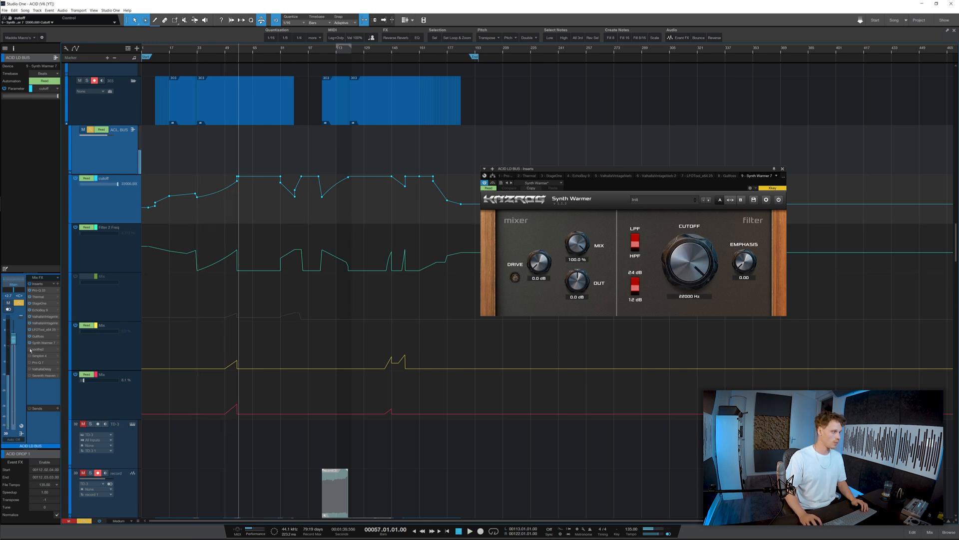
- Activate and open the soothe2 insert on the ACID LD BUS, auditioning its resonance control from bar 57
double_click(39, 350)
drag(658, 171, 667, 173)
key(space)
key(space)
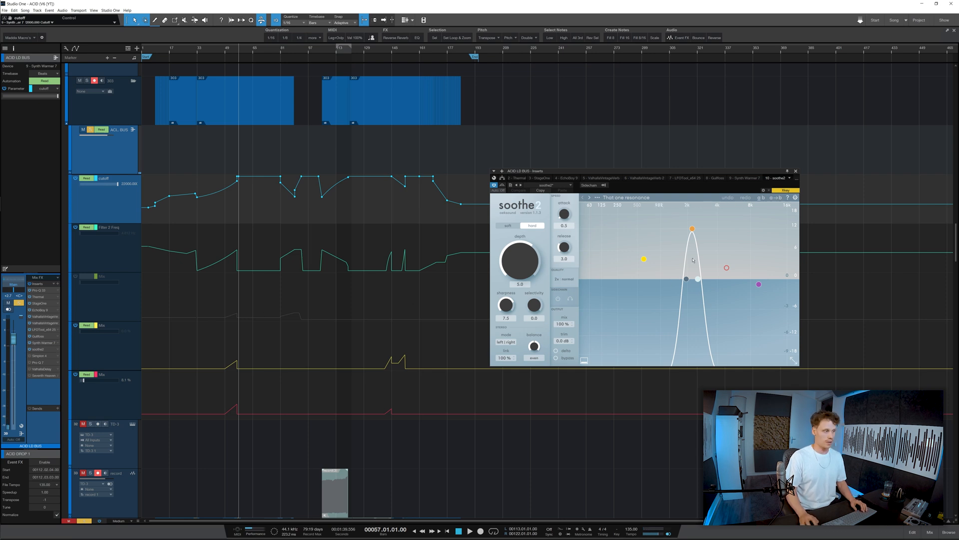
- Activate and open the Simplon and Pro-Q inserts on the ACID LD BUS, inspecting Simplon's Filter 2 Freq automation around bar 47
double_click(37, 355)
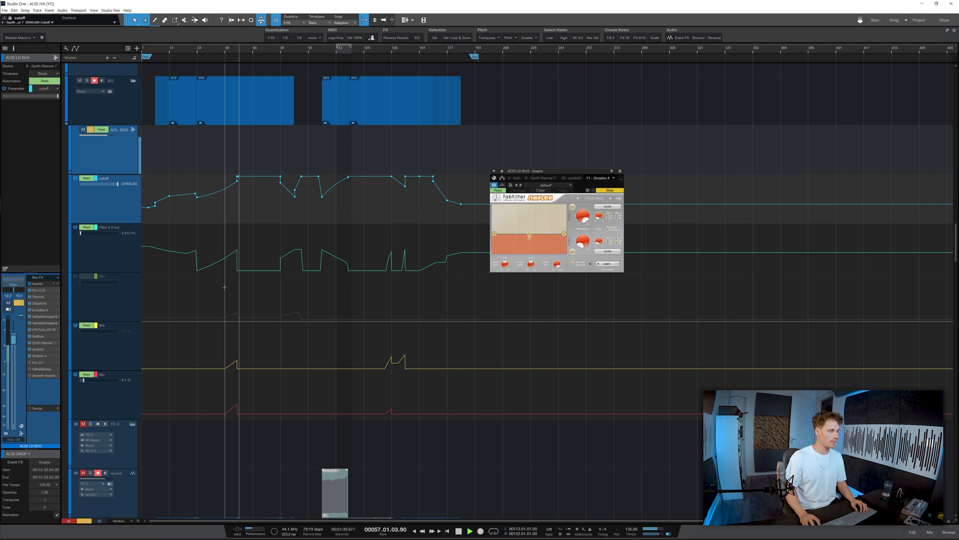
click(220, 273)
click(114, 264)
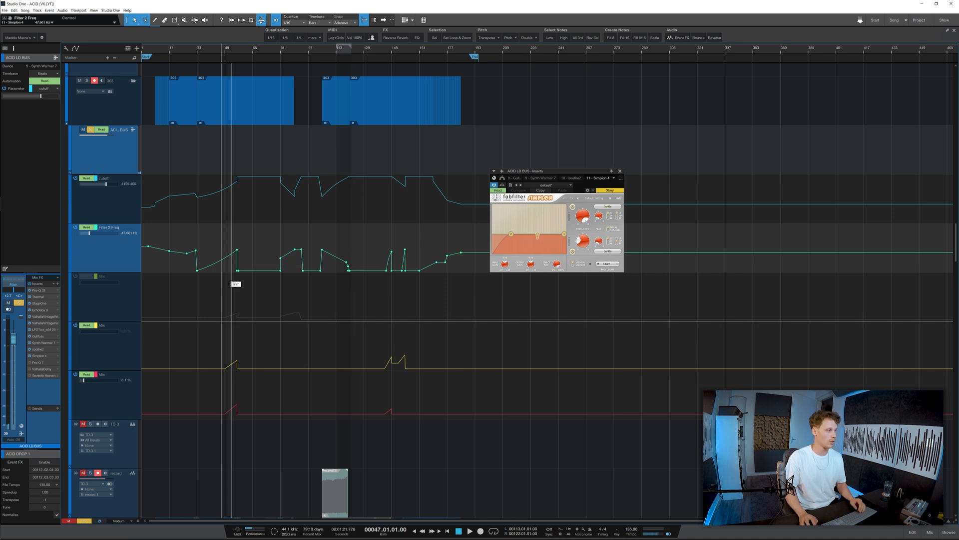
click(40, 363)
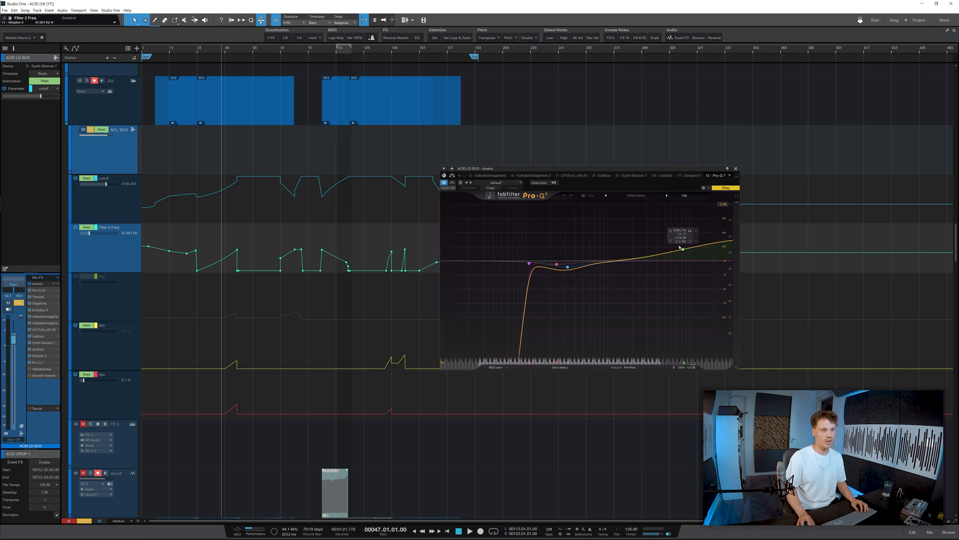
- Activate the ValhallaDelay insert on the ACID LD BUS, play from bar 47 and step through its mix automation to bar 55
click(42, 368)
key(space)
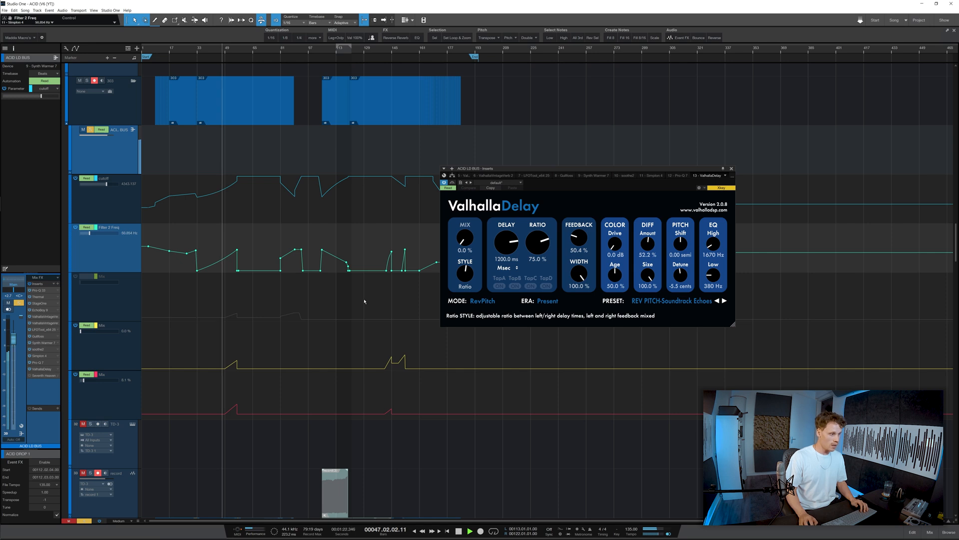
key(space)
key(KP_Add)
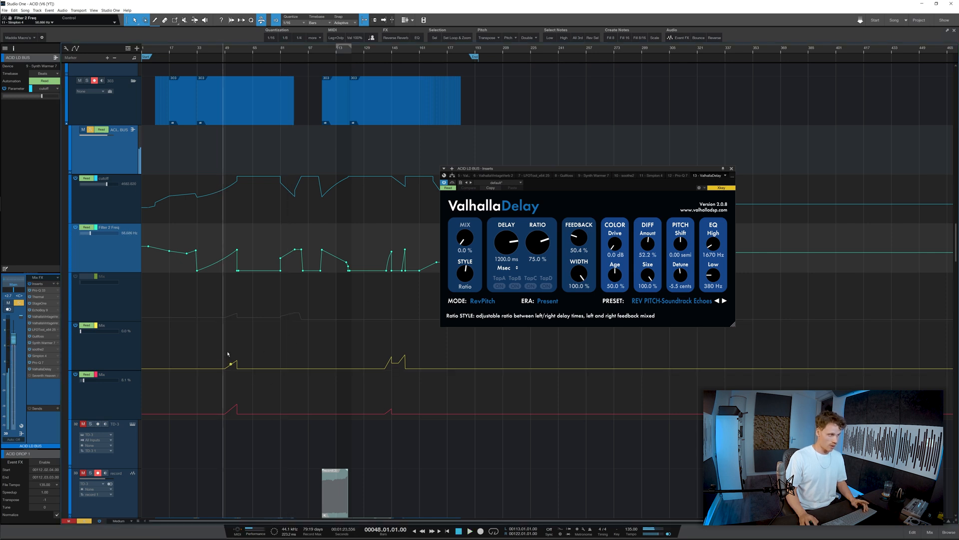
key(KP_Add)
key(KP_Add)
key(KP_Add)
key(KP_Add)
key(KP_Add)
key(KP_Add)
key(KP_Add)
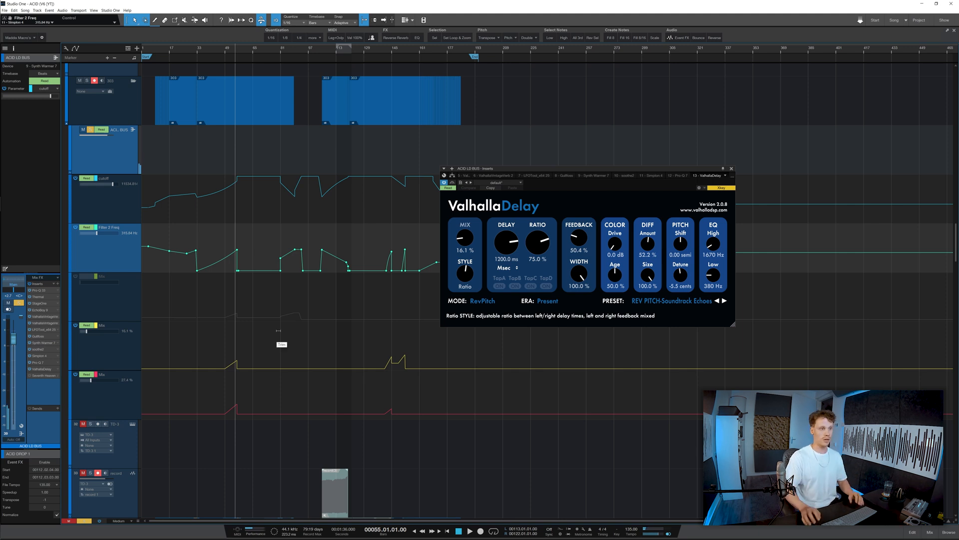
- Activate the Seventh Heaven Professional insert on the ACID LD BUS, audition it from bar 55 and close its window
click(38, 375)
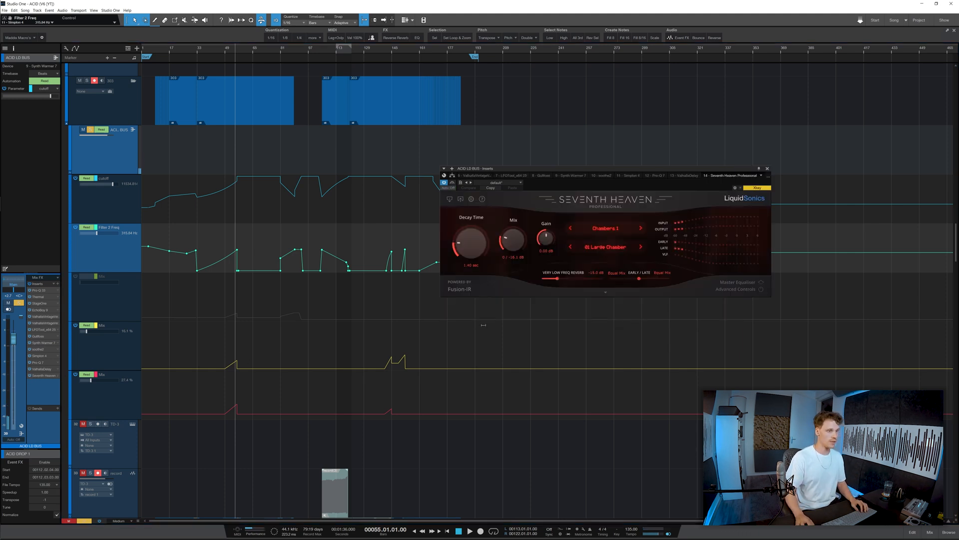
key(space)
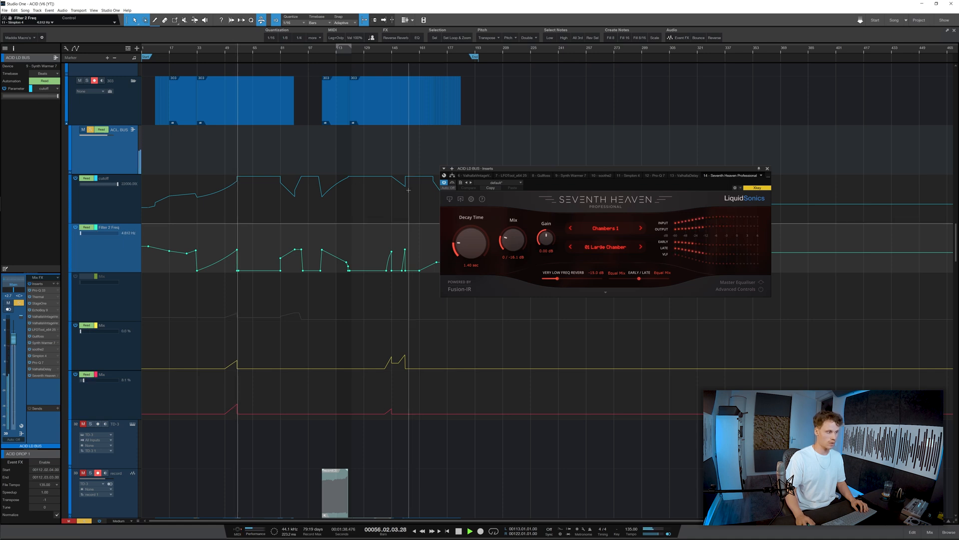
key(space)
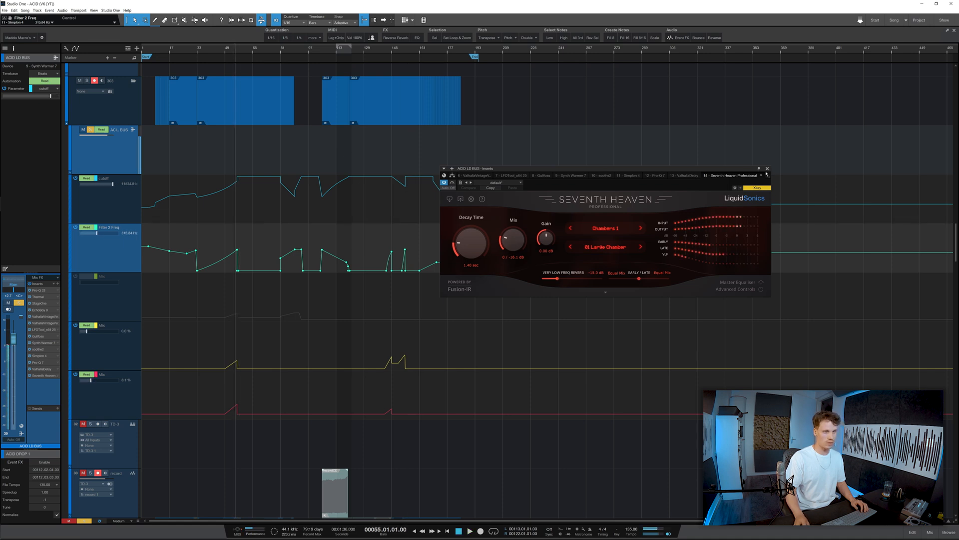
click(767, 169)
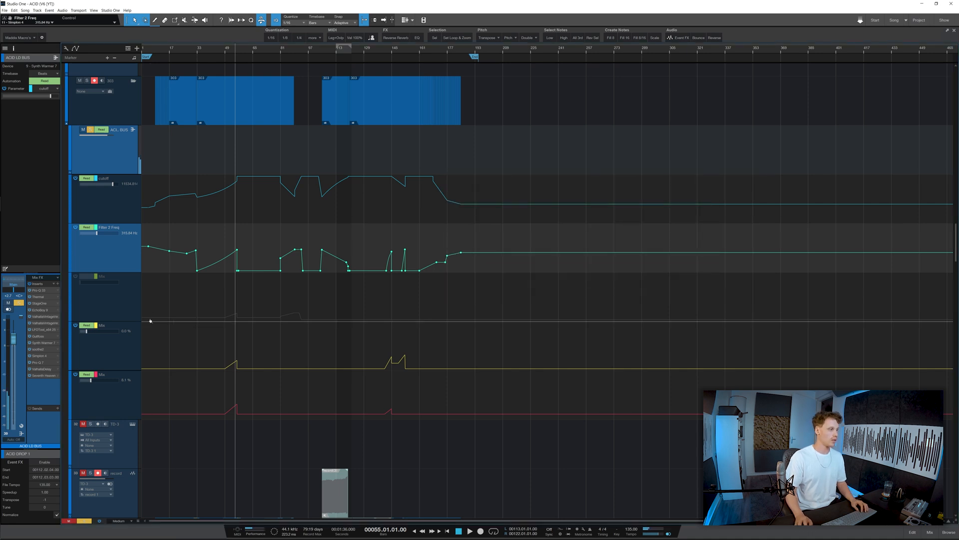
- Collapse the automation lanes of the ACID LD BUS
scroll(235, 279, down, 3)
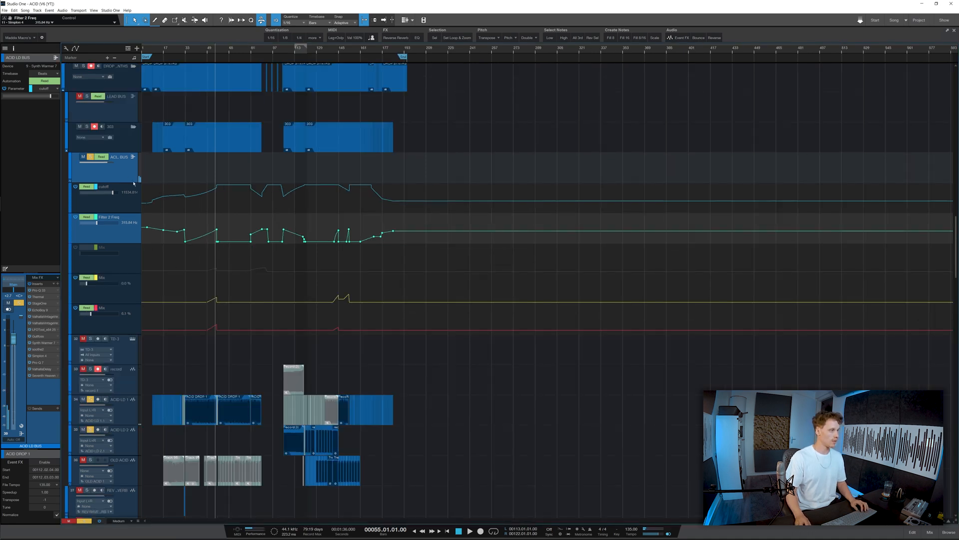
click(69, 180)
scroll(182, 255, down, 1)
scroll(171, 246, up, 2)
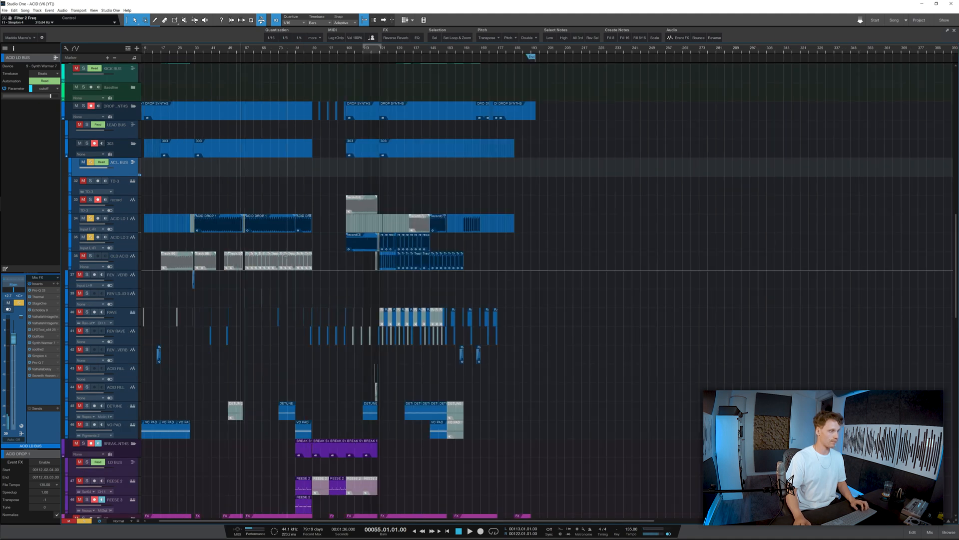
- Clear the solos on the acid lead tracks and play the full arrangement from bar 57
scroll(177, 209, down, 2)
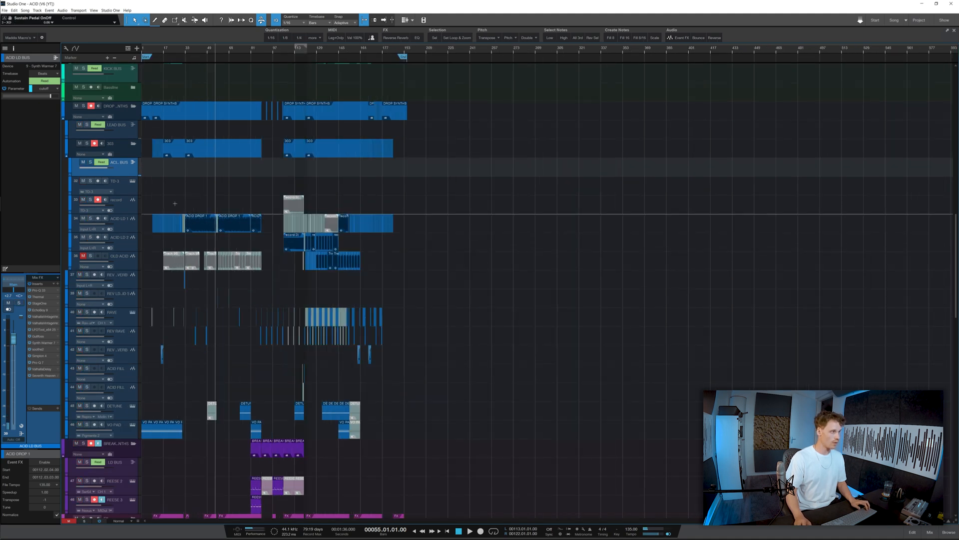
scroll(177, 209, up, 4)
click(242, 51)
key(space)
key(space)
click(360, 49)
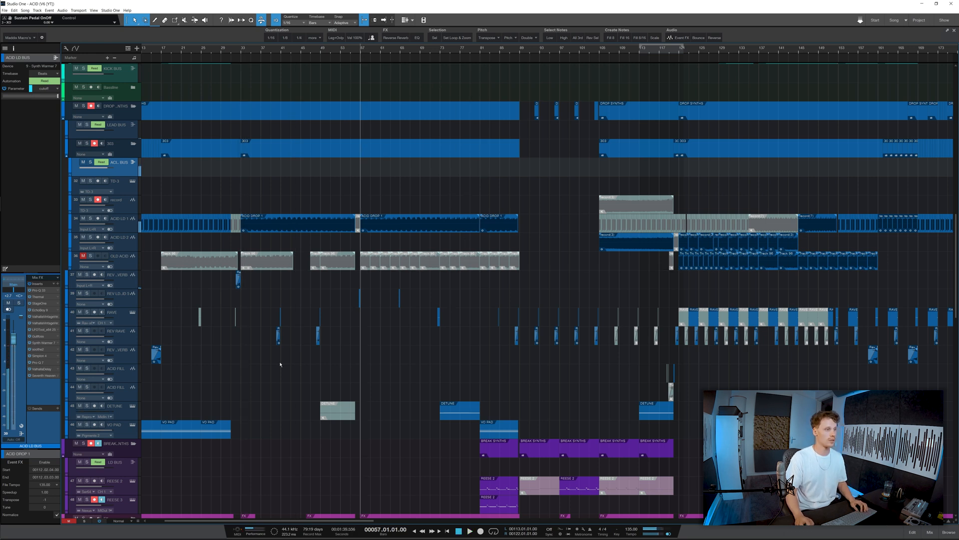
key(space)
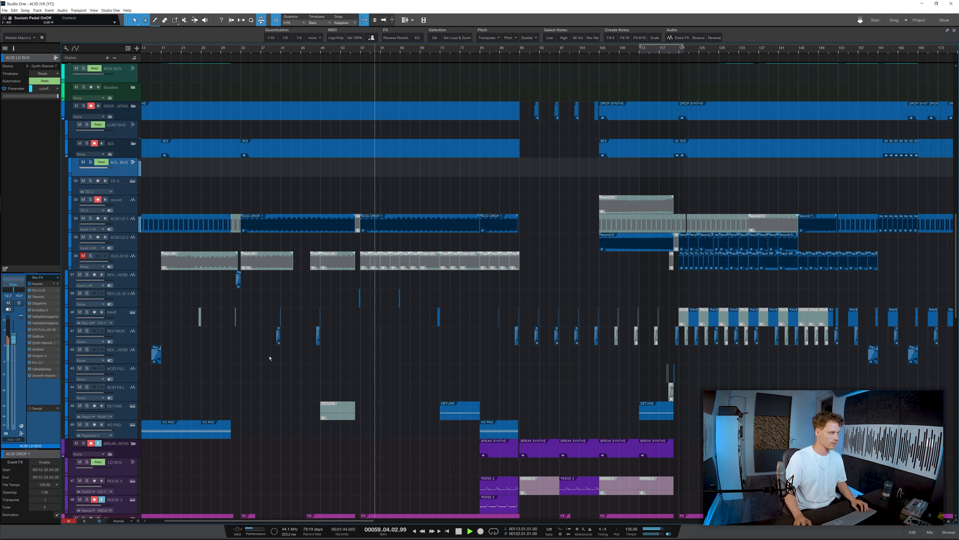
key(space)
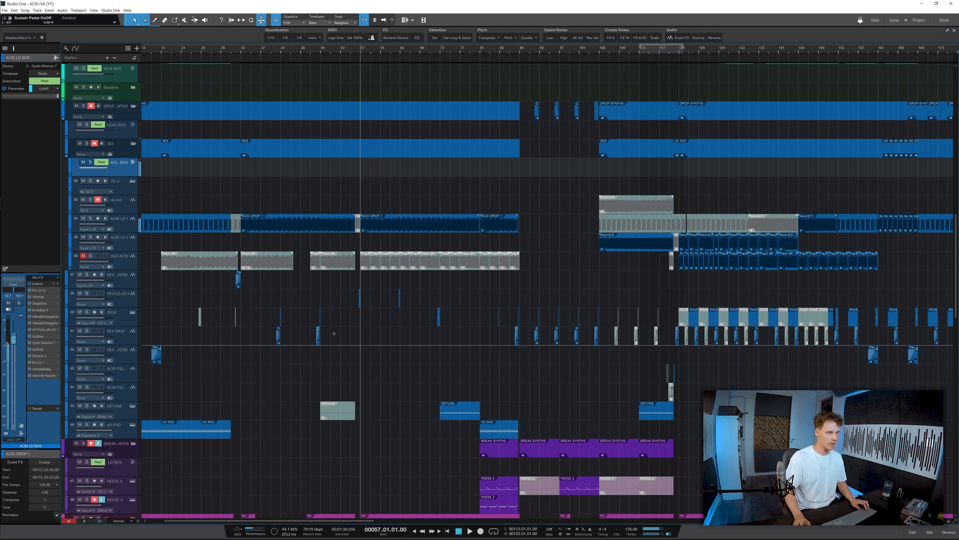
scroll(339, 327, down, 3)
scroll(339, 327, up, 5)
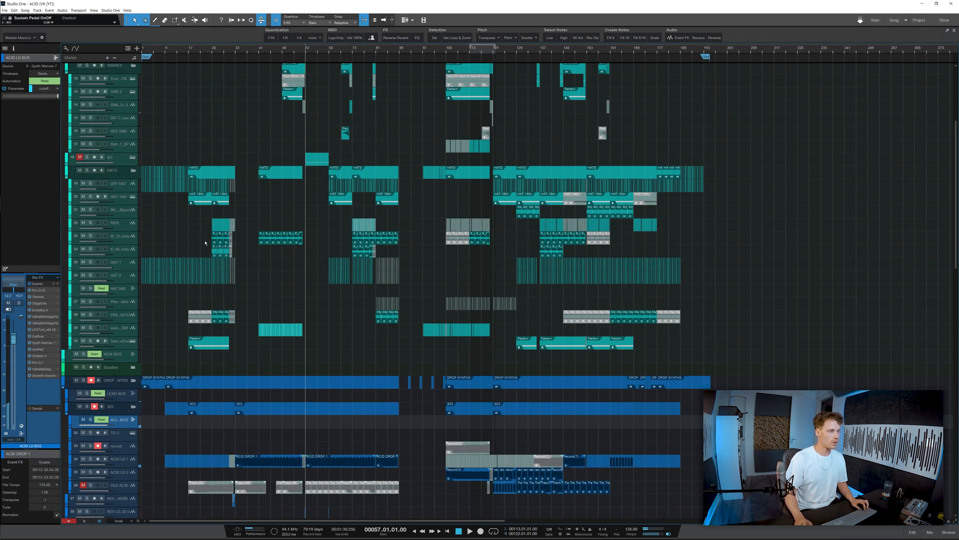
scroll(205, 244, down, 3)
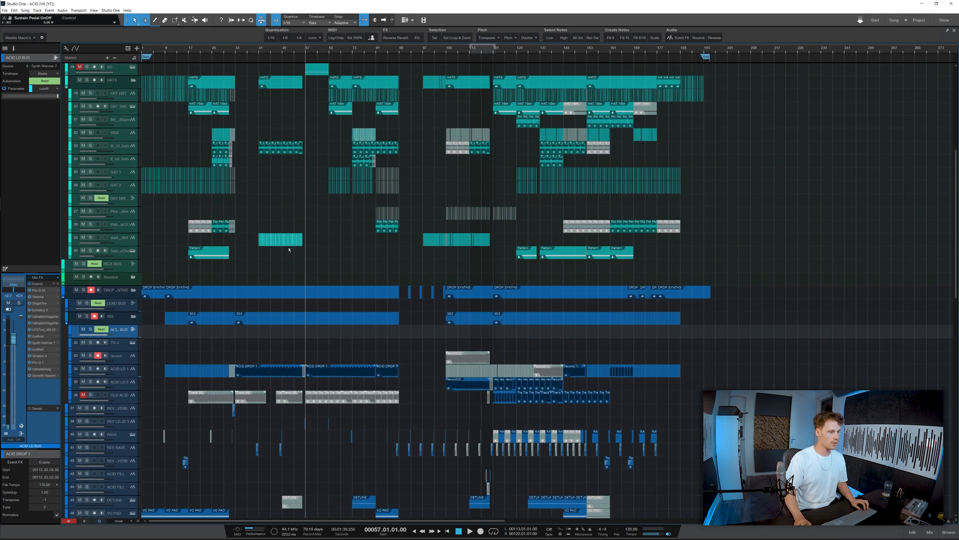
- Look over the synth tracks across the arrangement to locate the RAVE clip before bar 73
scroll(289, 249, down, 4)
scroll(466, 205, up, 2)
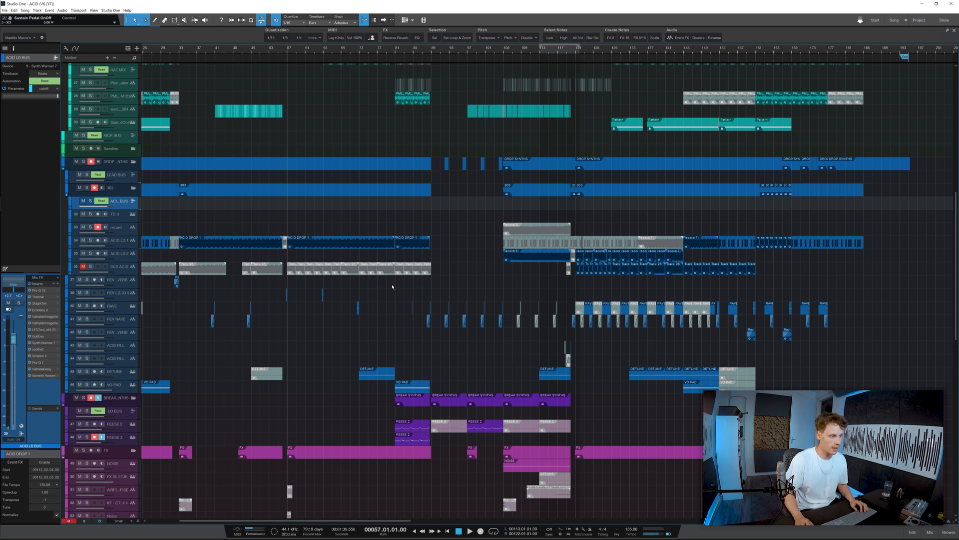
scroll(309, 375, down, 1)
scroll(330, 340, up, 5)
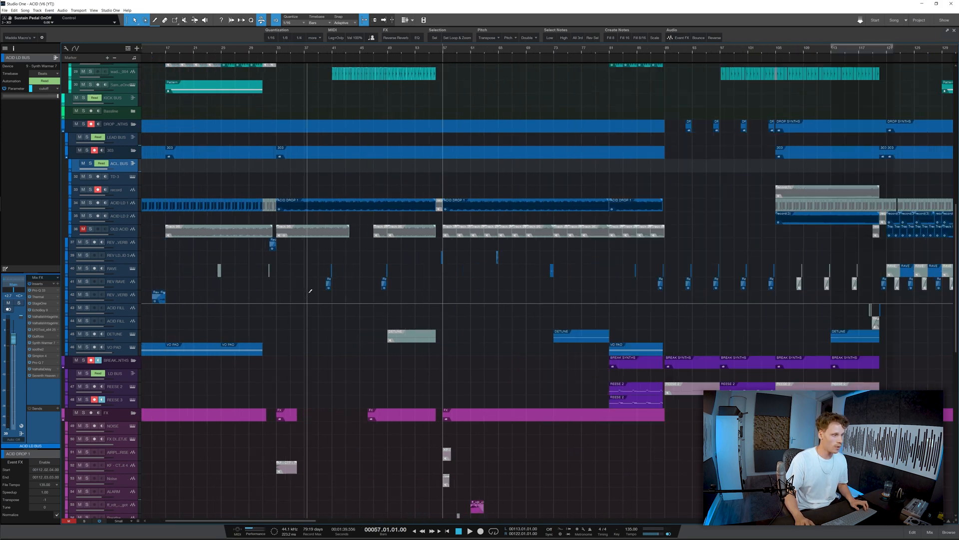
scroll(395, 305, left, 4)
scroll(441, 305, down, 4)
scroll(284, 304, up, 4)
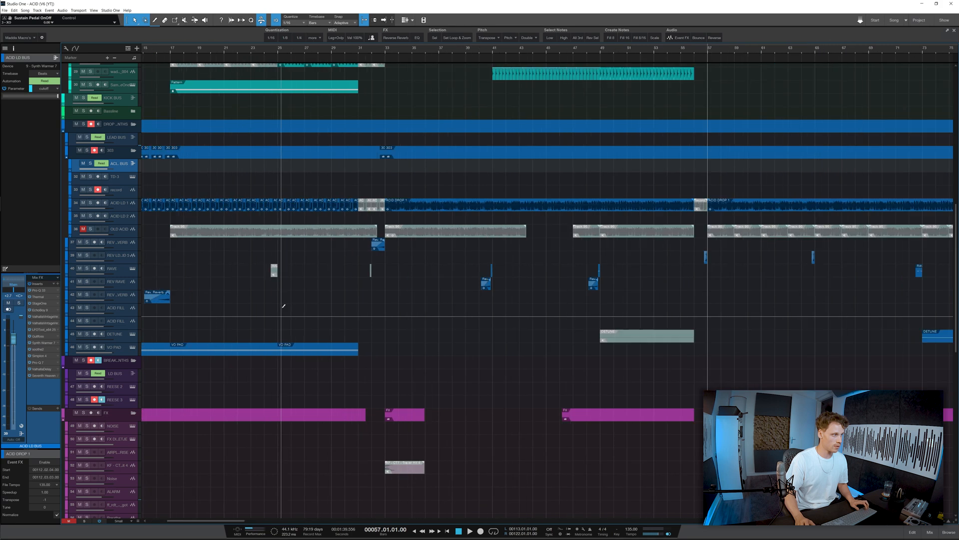
scroll(700, 269, up, 2)
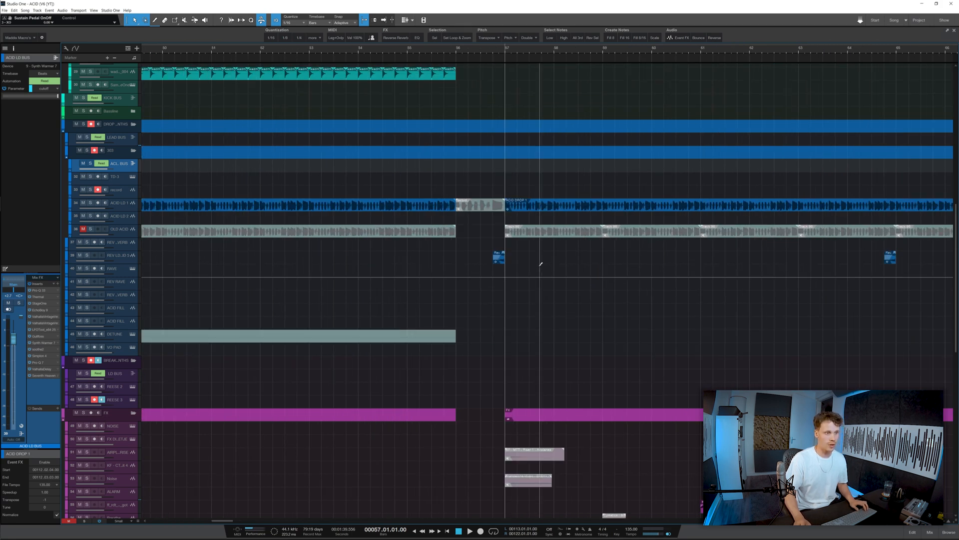
scroll(599, 265, down, 3)
scroll(674, 269, down, 3)
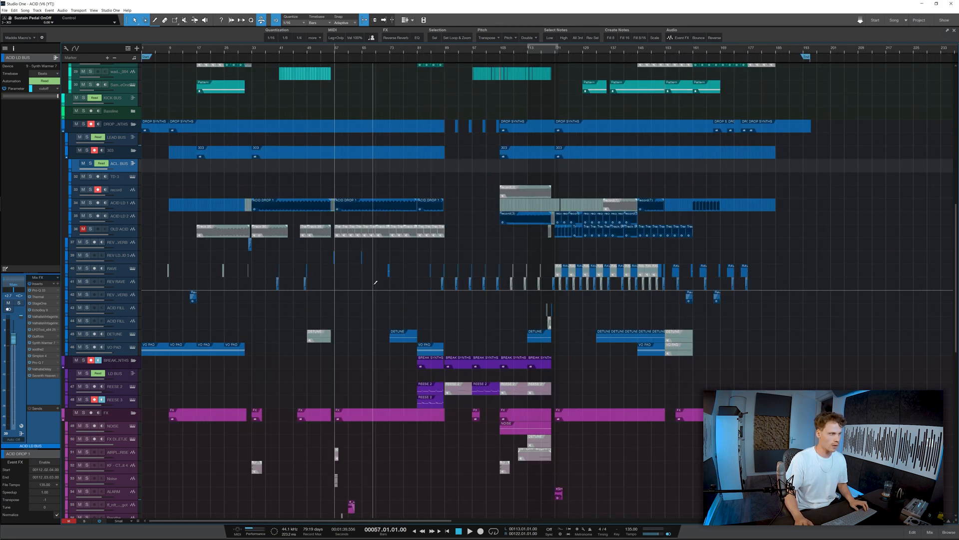
scroll(381, 280, up, 6)
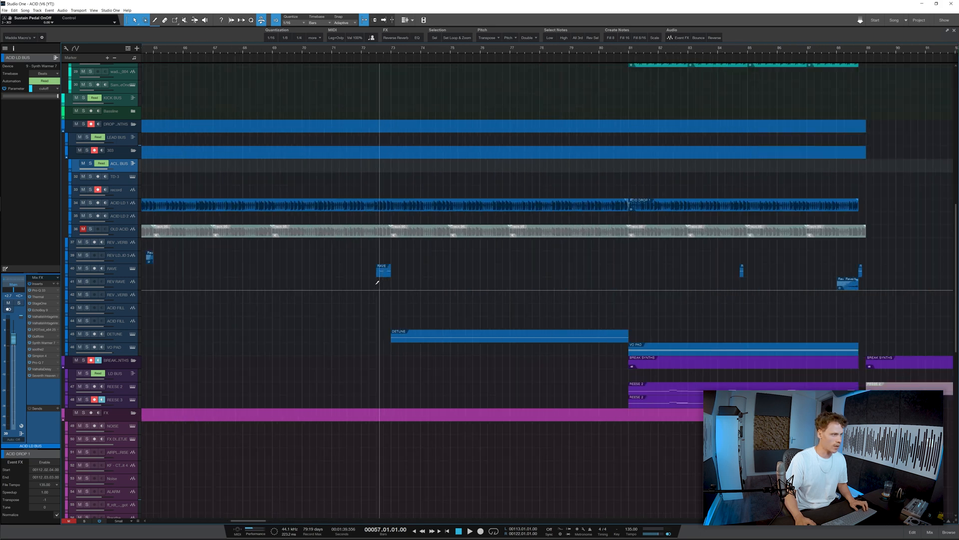
- Solo the RAVE track and audition its clip from just before bar 73
click(118, 274)
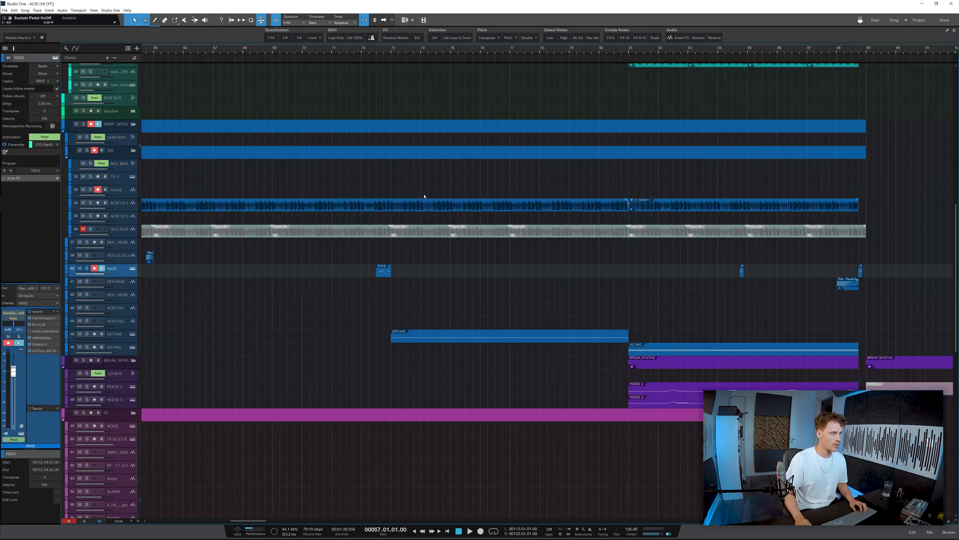
click(377, 48)
key(space)
key(space)
key(s)
key(space)
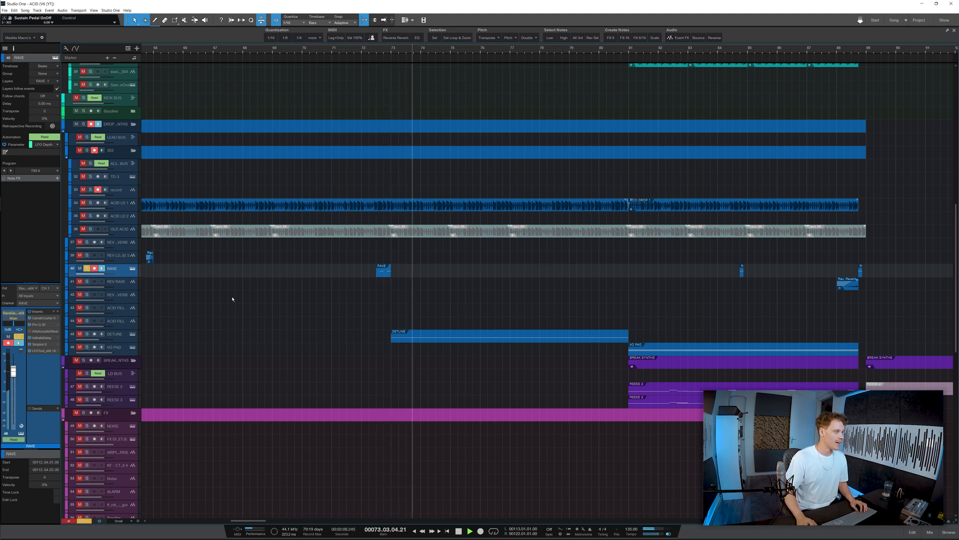
key(space)
- Inspect the CamelCrusher and Pro-Q 3 inserts on the RAVE track, then close the insert window
click(45, 318)
drag(168, 118, 277, 149)
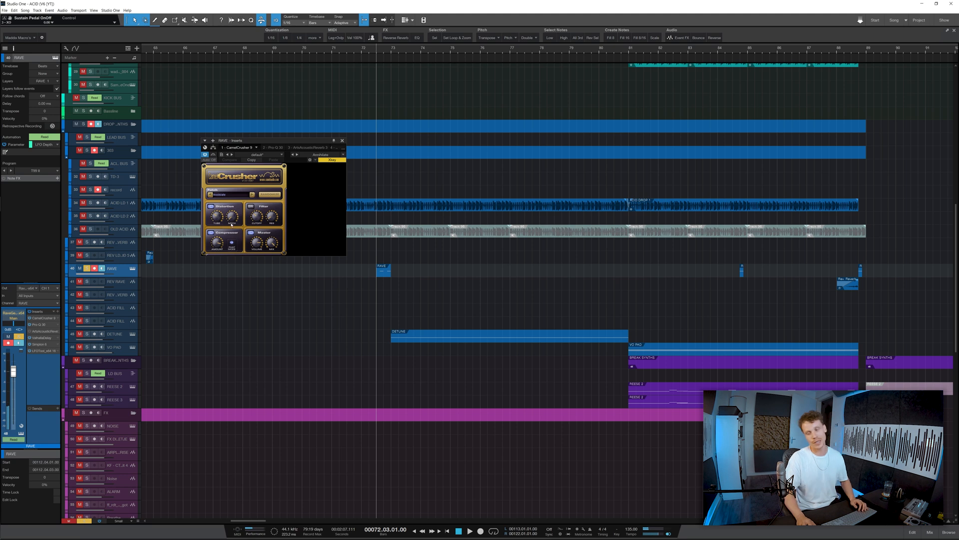
click(39, 324)
drag(358, 142, 257, 91)
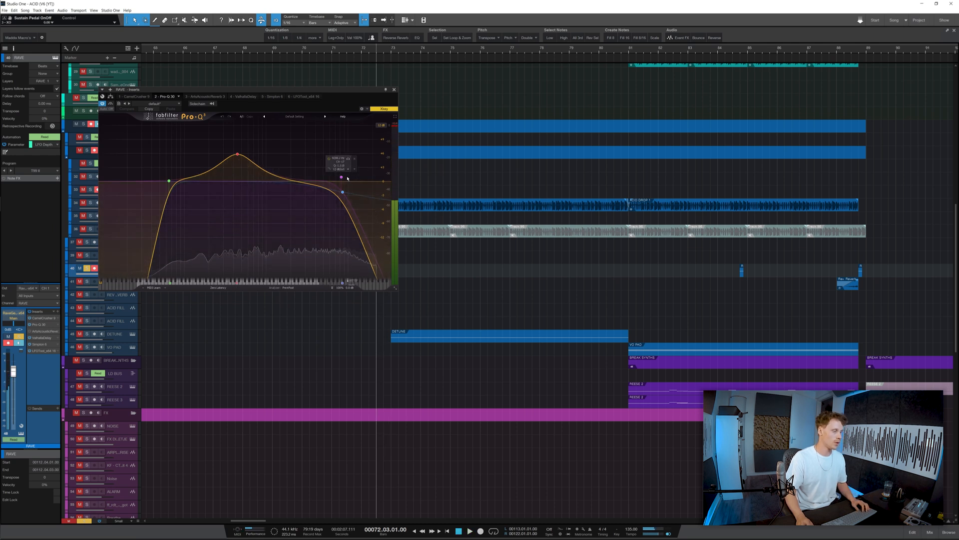
drag(320, 105, 706, 156)
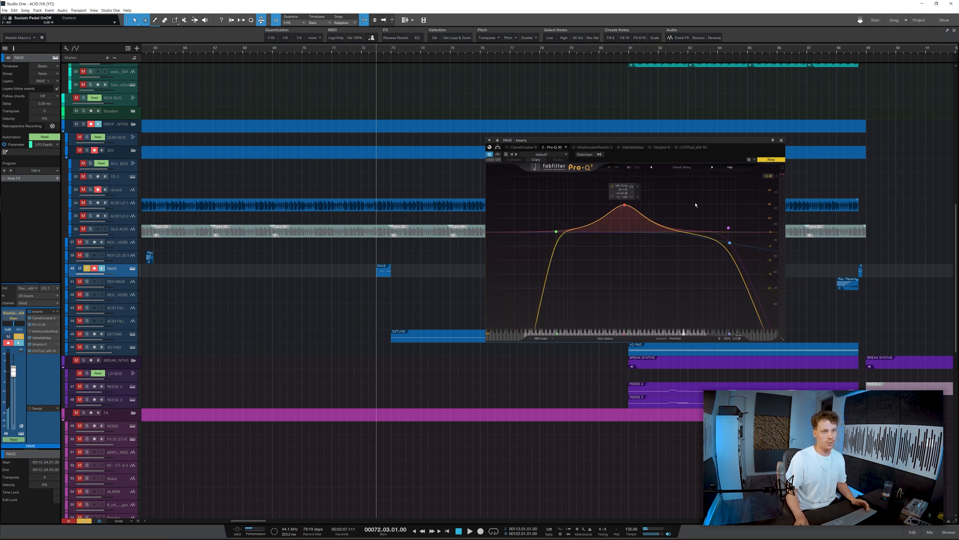
click(781, 140)
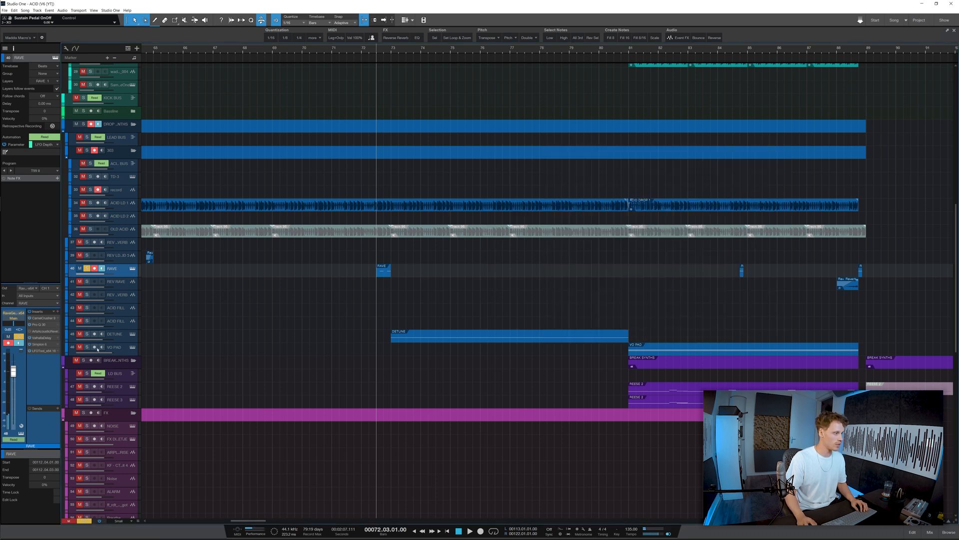
- Inspect the ValhallaDelay insert on the RAVE track and close its window
click(40, 338)
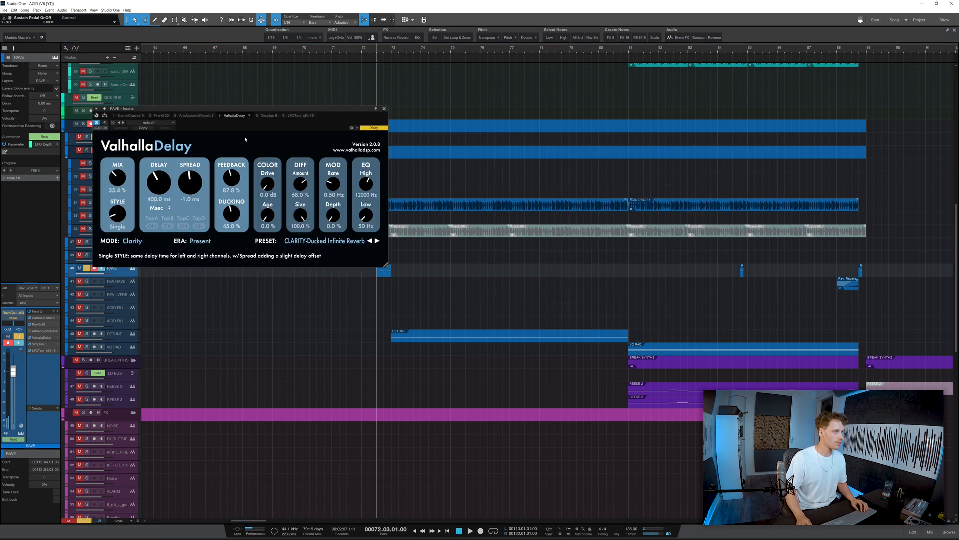
drag(236, 112, 453, 191)
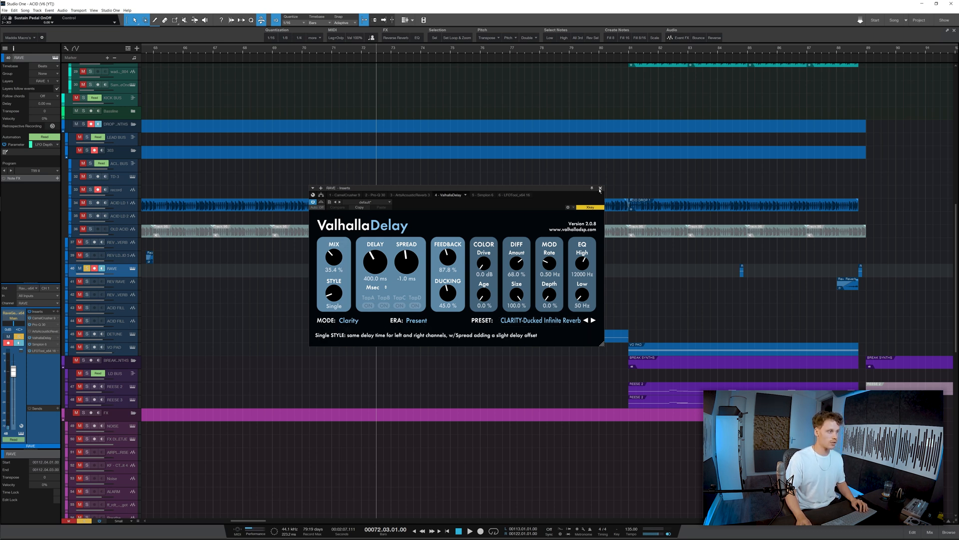
click(600, 189)
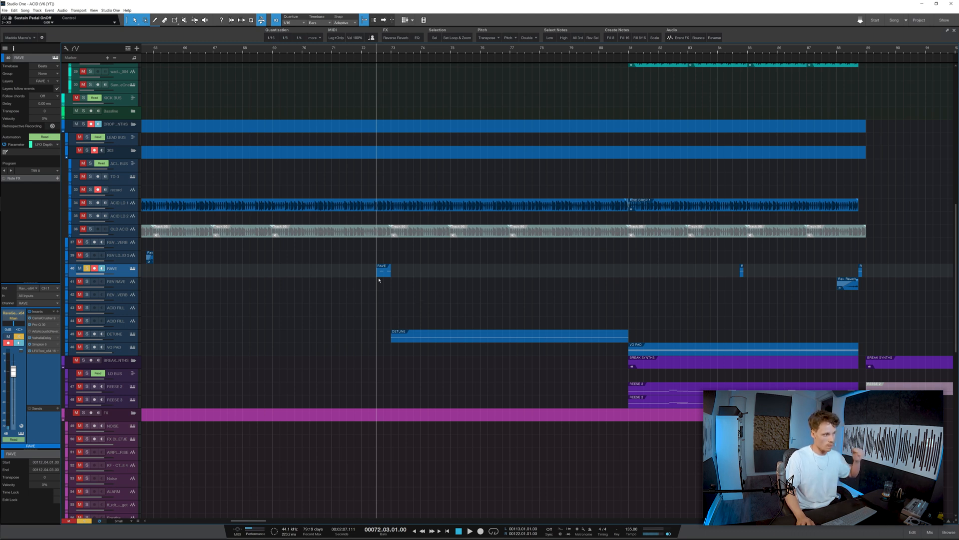
- Open the RAVE track's Simplon insert, show the track's automation lanes and audition the filter automation from bar 84
click(40, 344)
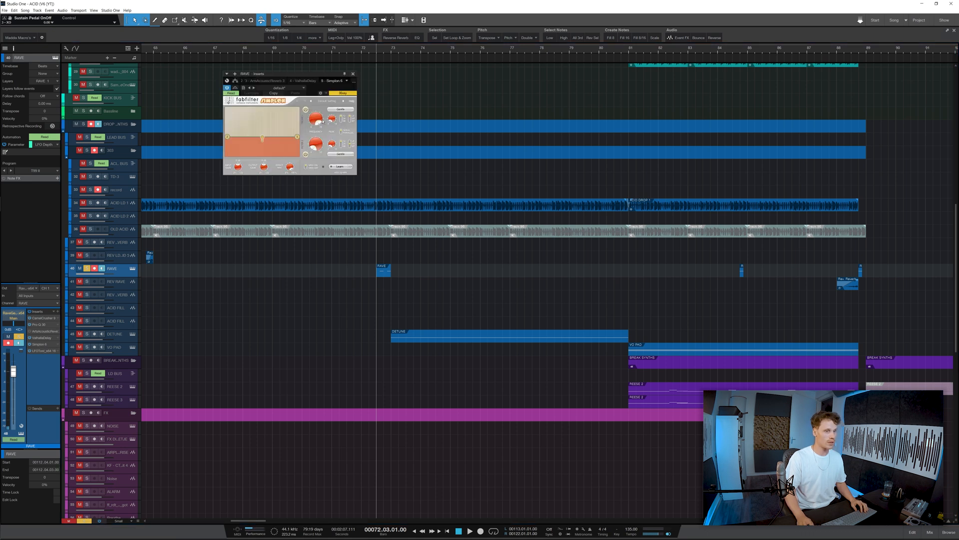
scroll(541, 256, down, 4)
key(a)
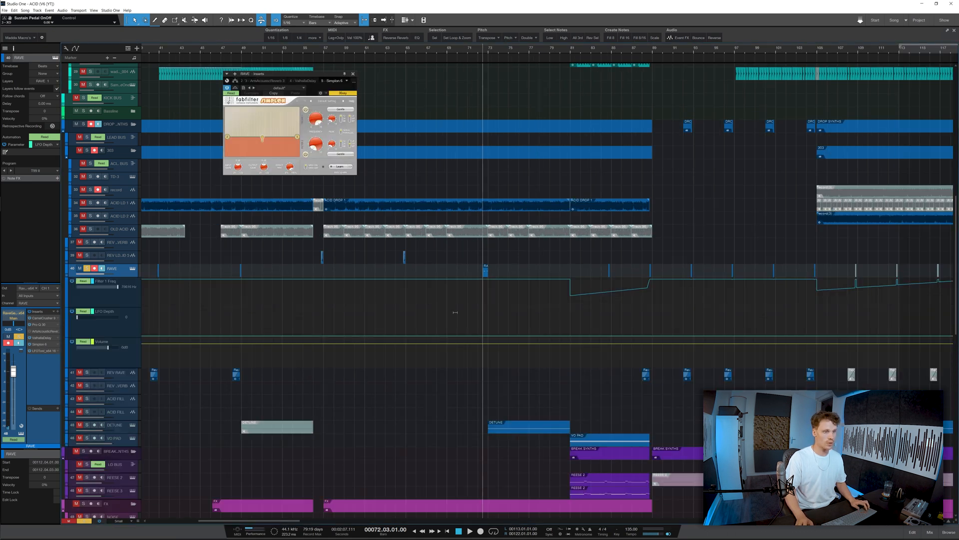
scroll(510, 313, up, 2)
scroll(663, 321, up, 2)
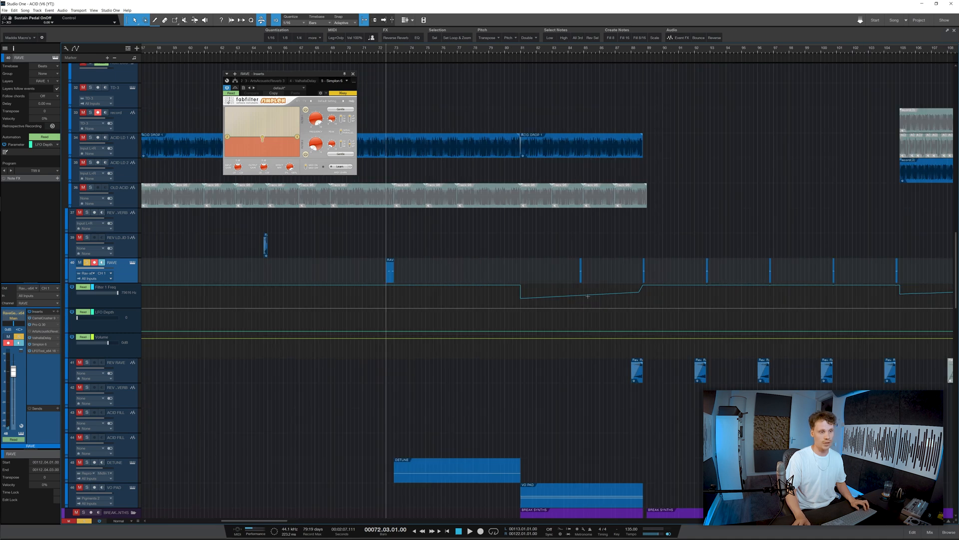
scroll(599, 320, down, 2)
click(562, 313)
key(space)
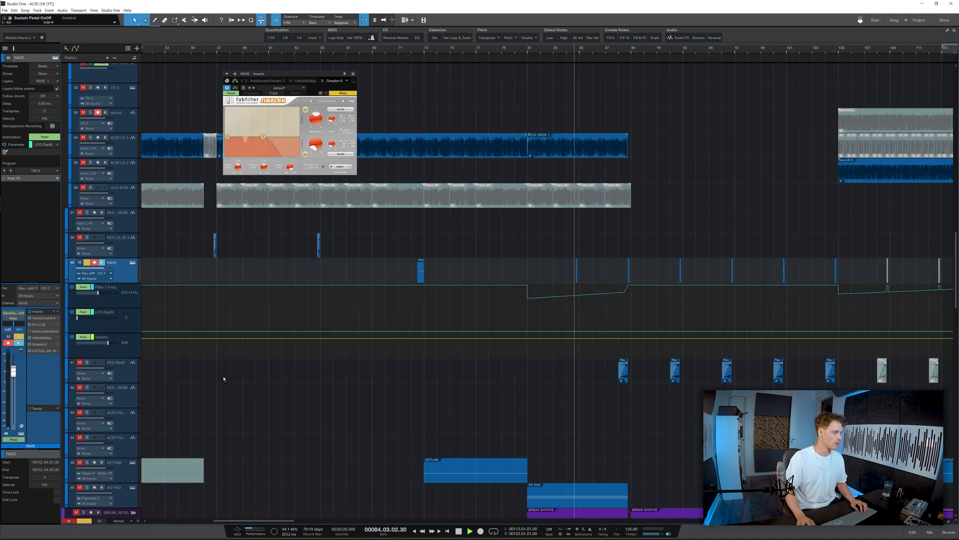
key(space)
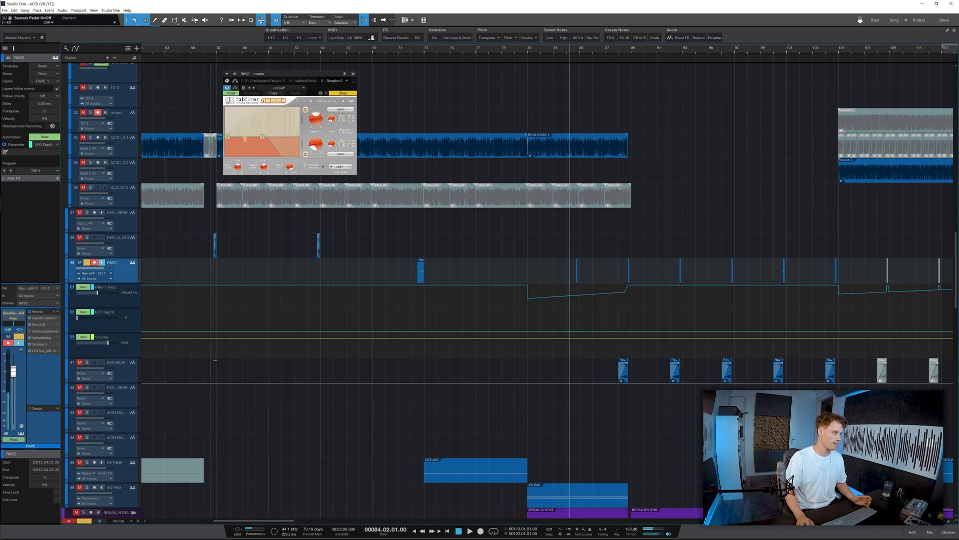
- Inspect the LFOTool insert on the RAVE track, close its window and collapse the track's automation lanes
click(43, 351)
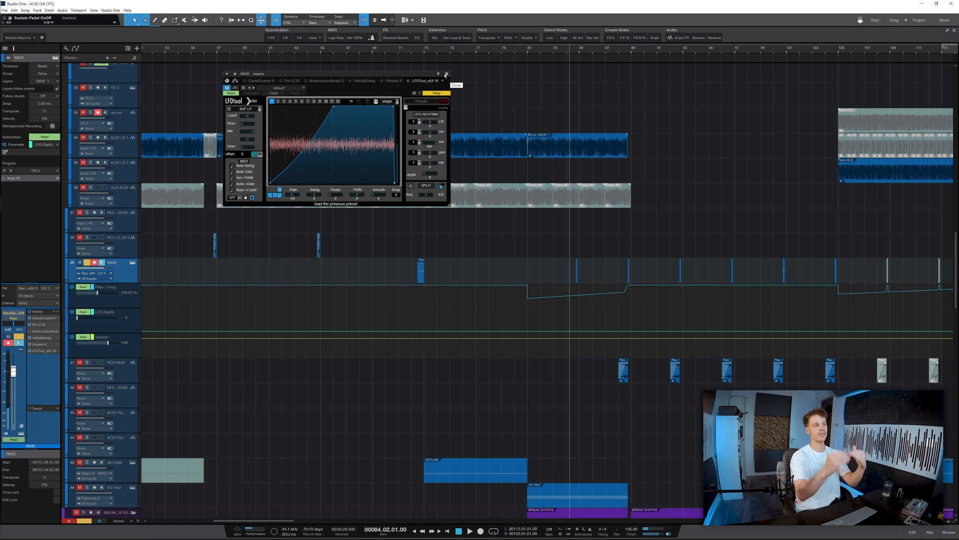
click(446, 74)
scroll(304, 291, down, 1)
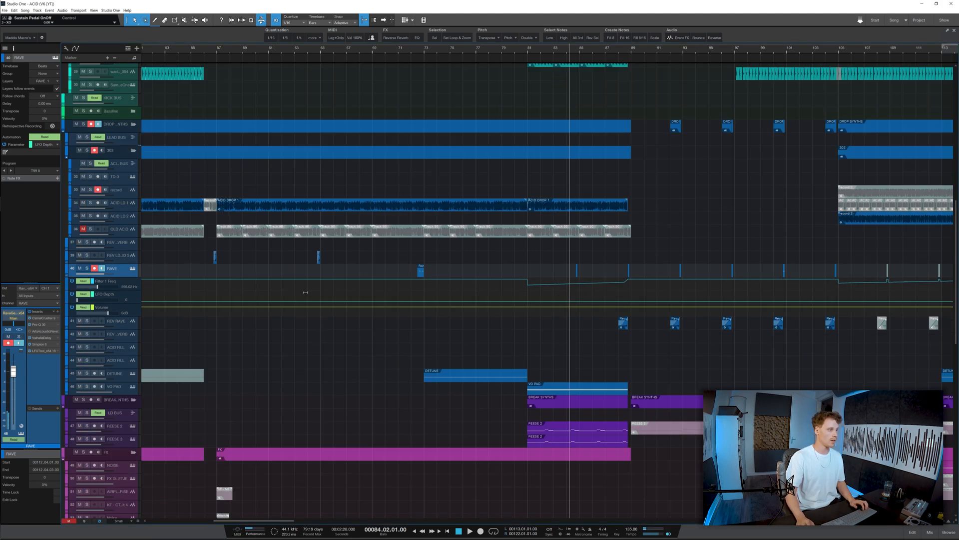
key(a)
- Solo the DETUNE track, enlarge the track rows and audition it from bar 73
scroll(358, 311, down, 2)
click(414, 333)
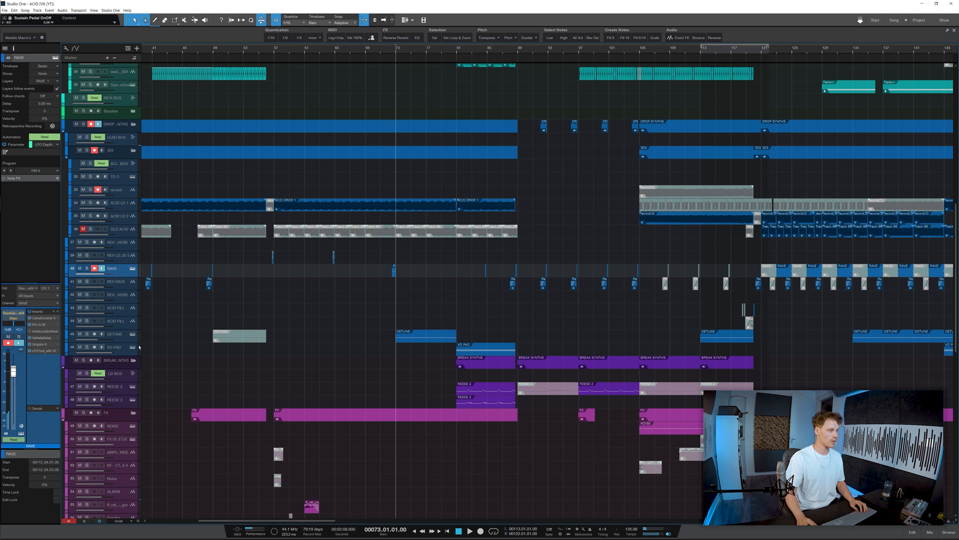
click(120, 334)
key(s)
key(shift+e)
key(space)
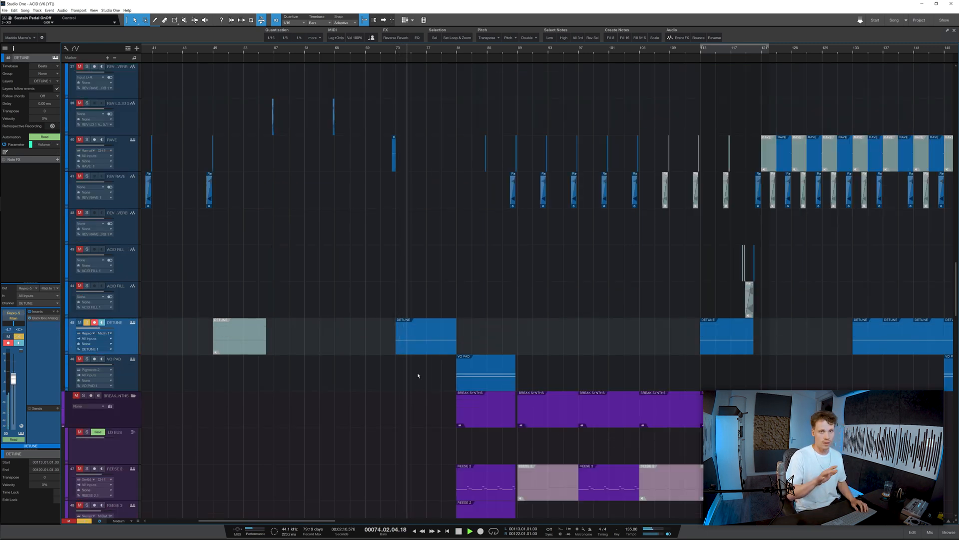
key(space)
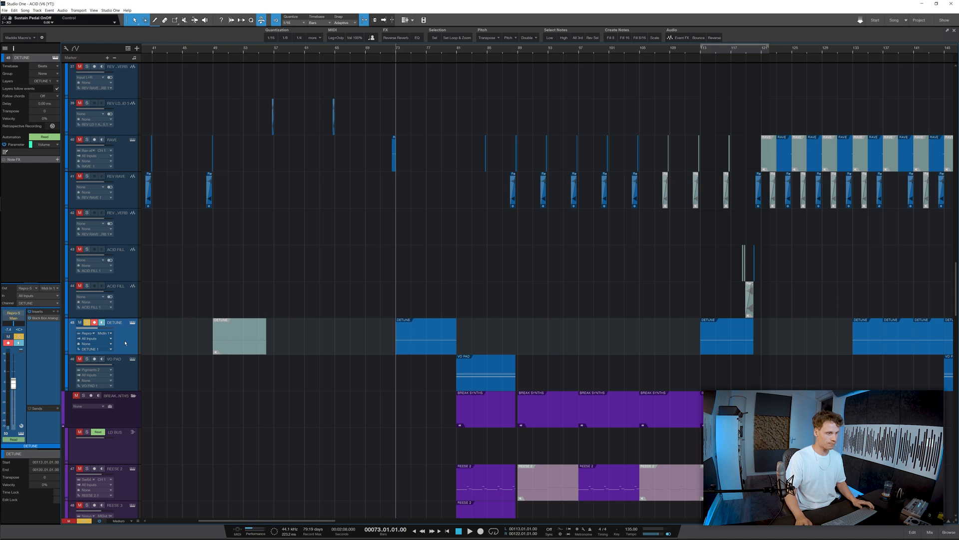
- Open the DETUNE track's Repro-5 instrument, switch it to the synth view, examine its settings and close it
click(133, 322)
drag(652, 132, 448, 138)
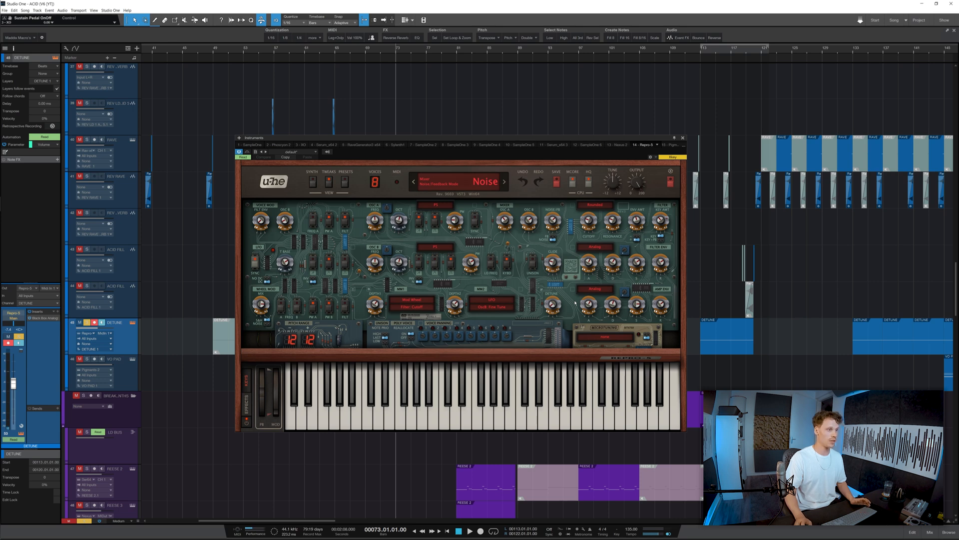
click(344, 185)
click(312, 183)
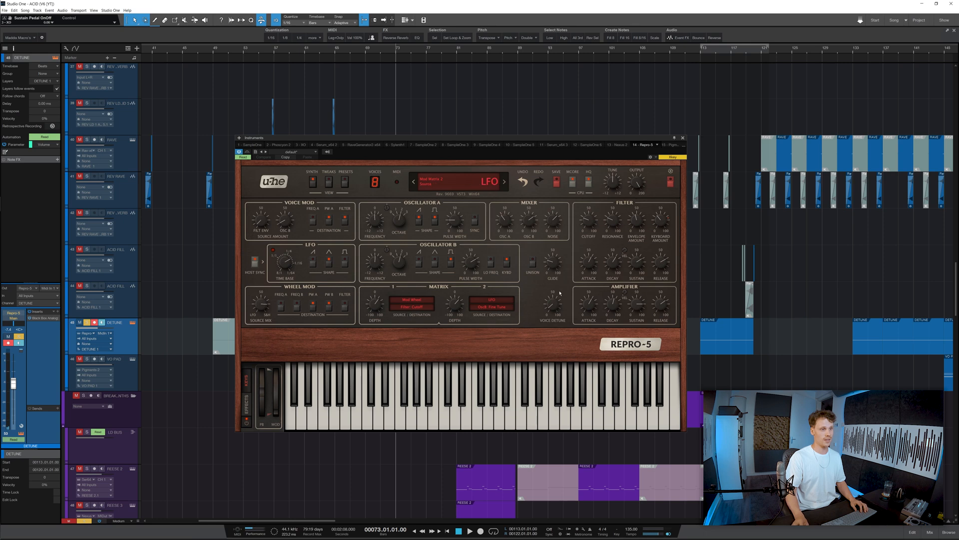
click(683, 139)
- Play the DETUNE part from bar 73 and clear its solo to hear it in the full mix
key(space)
scroll(441, 317, down, 2)
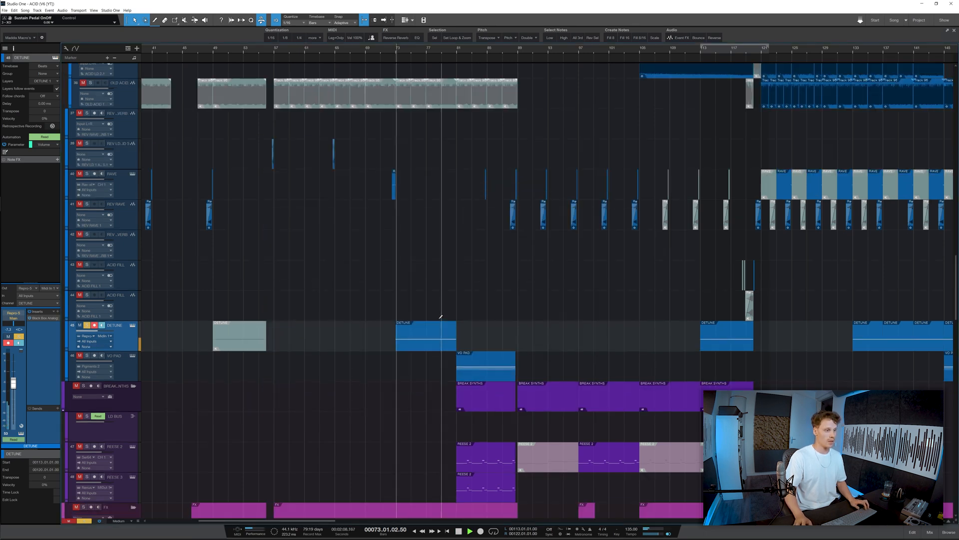
scroll(460, 336, down, 2)
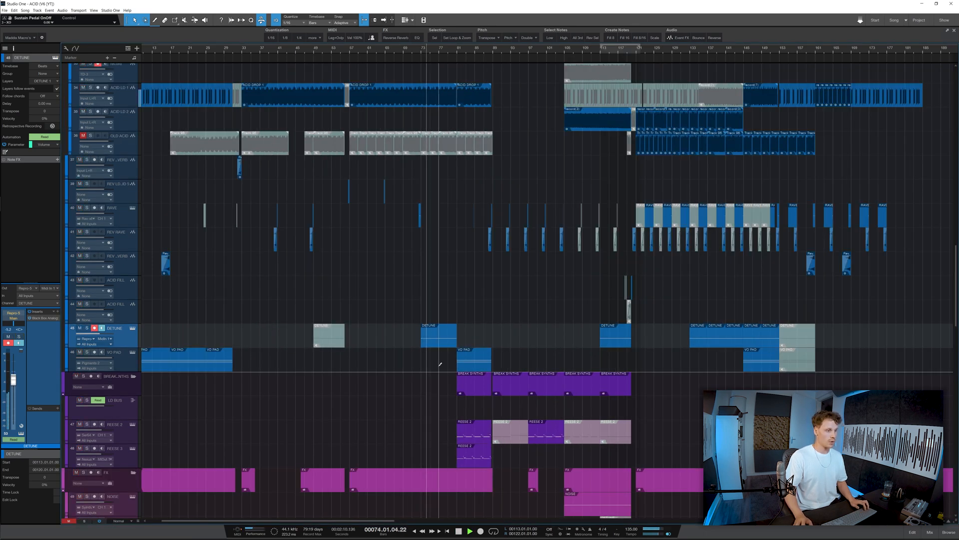
scroll(465, 350, down, 2)
scroll(470, 362, down, 2)
key(space)
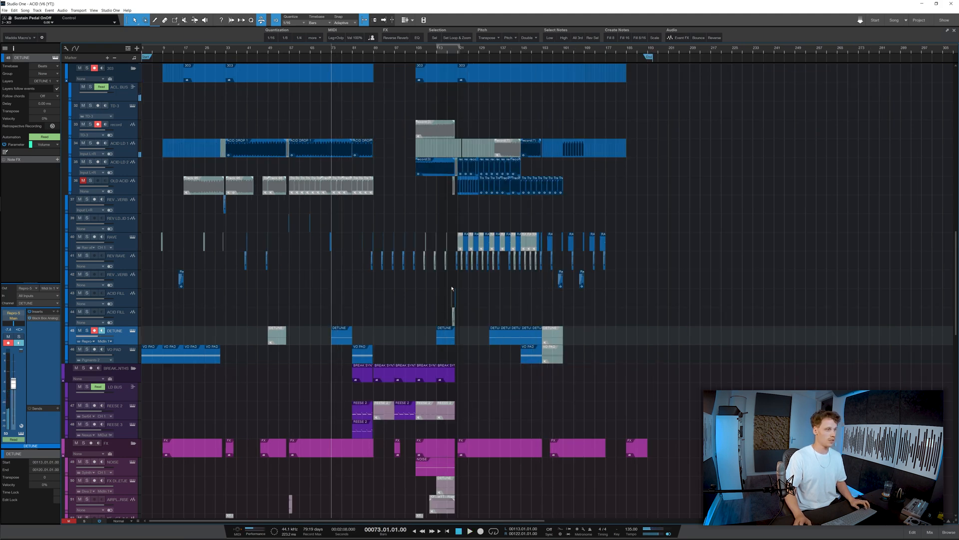
- Place the playhead at bar 124, solo the RAVE and REV RAVE tracks and play them together
scroll(463, 285, up, 6)
click(478, 273)
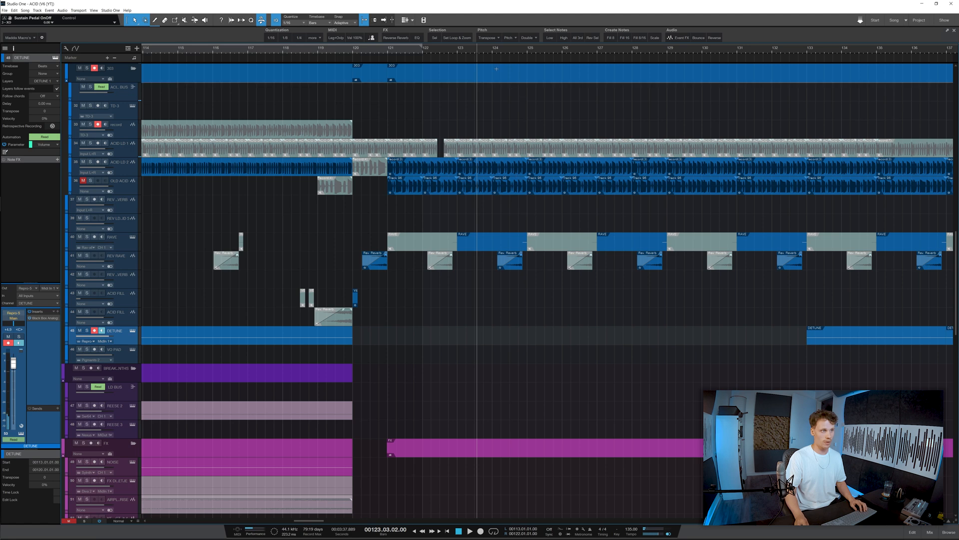
click(493, 49)
scroll(530, 252, up, 5)
scroll(523, 260, up, 1)
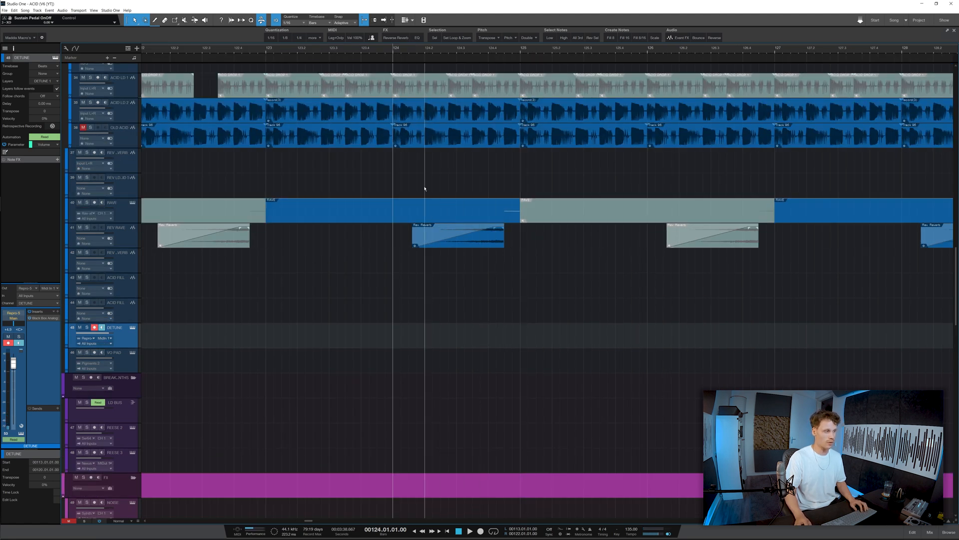
click(132, 212)
key(s)
click(135, 236)
key(s)
key(space)
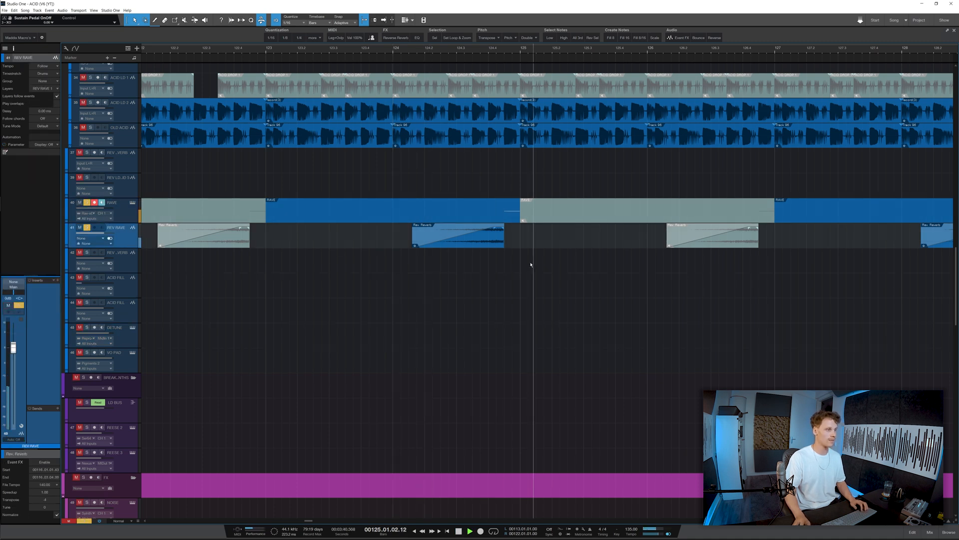
- Clear the solos on the REV RAVE and RAVE tracks and stop playback
key(s)
click(127, 213)
key(s)
key(space)
scroll(480, 264, down, 10)
scroll(480, 264, down, 8)
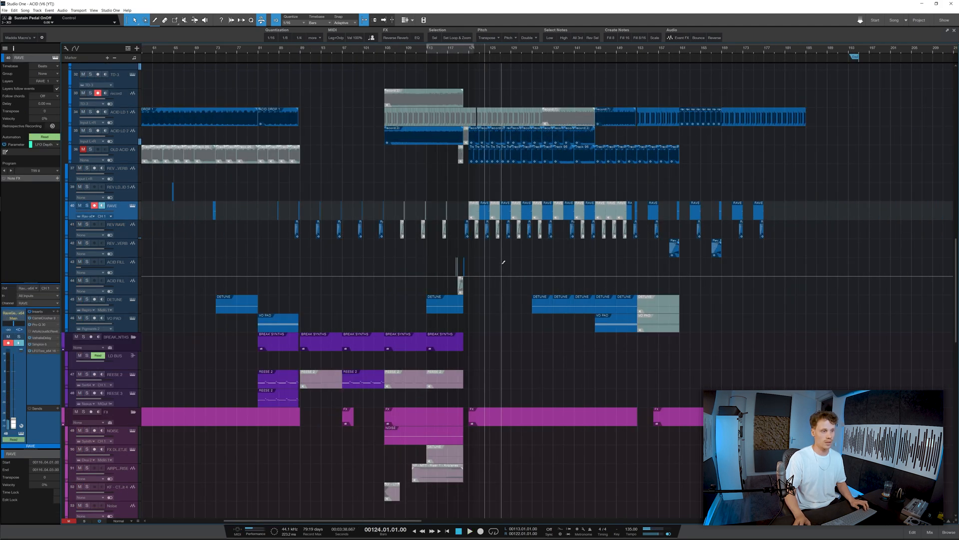
scroll(498, 259, down, 4)
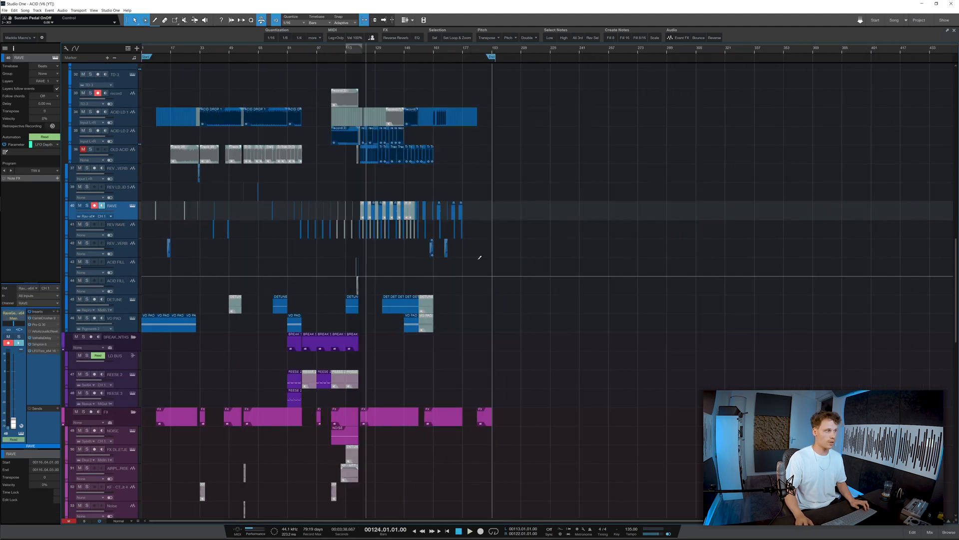
- Place the playhead at bar 65 and bring the drum tracks into view, selecting the PERCS and HATS folders
scroll(497, 260, down, 5)
scroll(270, 262, up, 5)
scroll(282, 263, up, 3)
scroll(290, 262, up, 5)
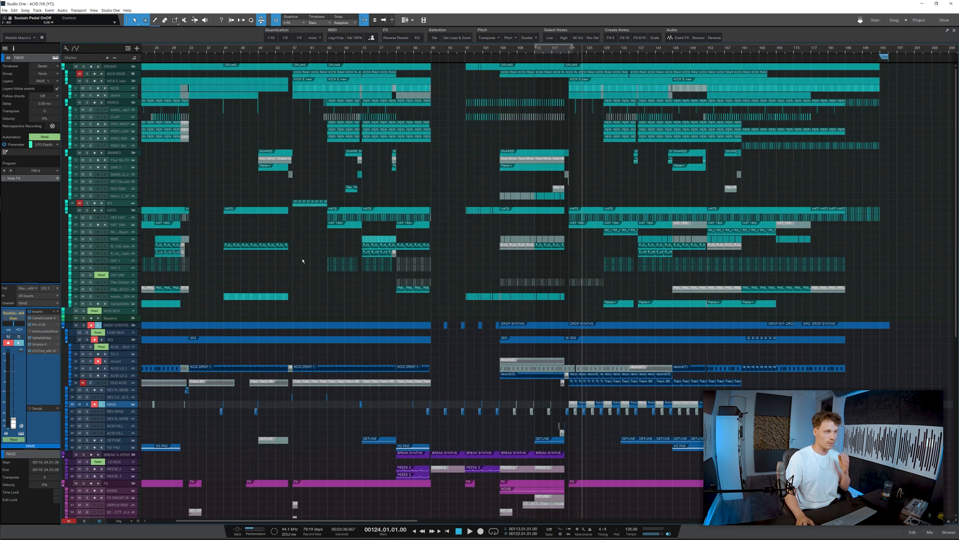
click(327, 52)
scroll(304, 150, up, 5)
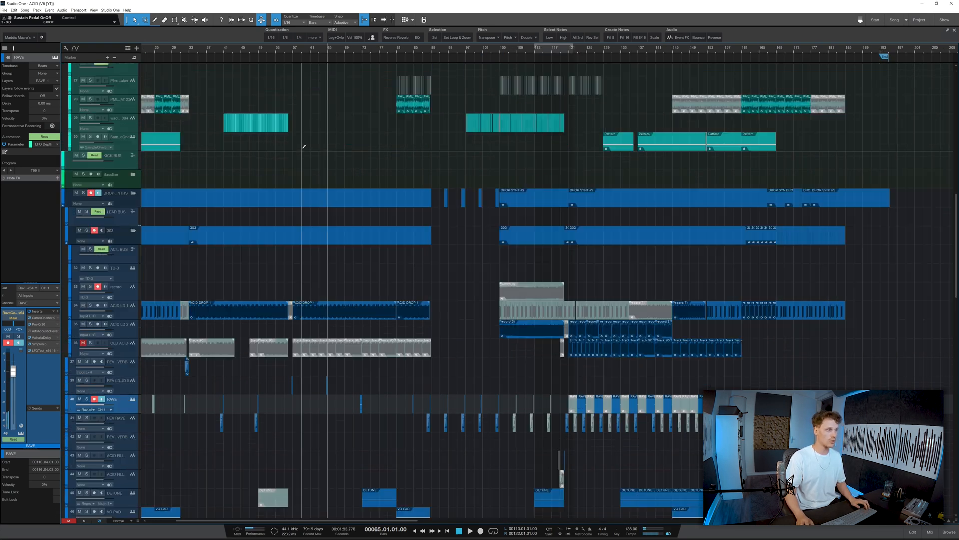
scroll(361, 266, up, 6)
scroll(387, 253, up, 5)
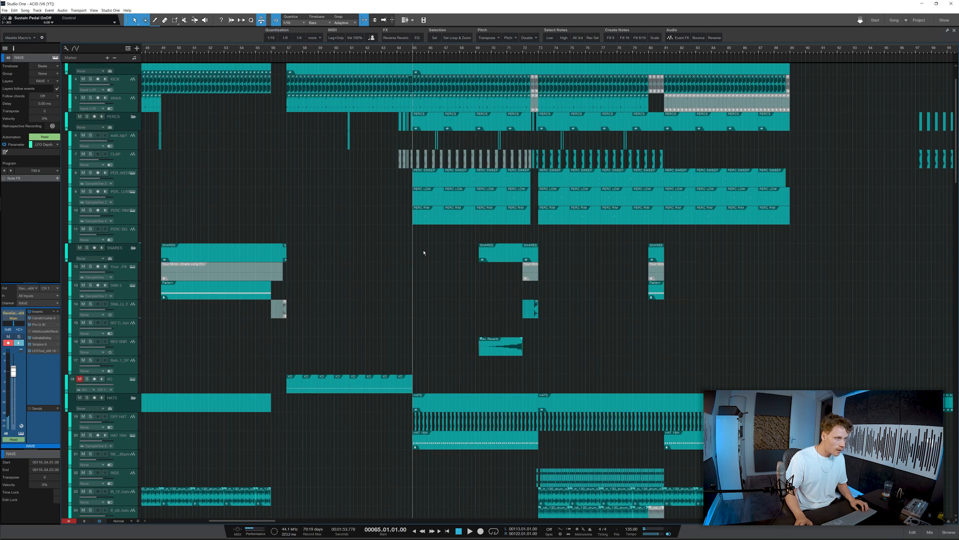
click(125, 166)
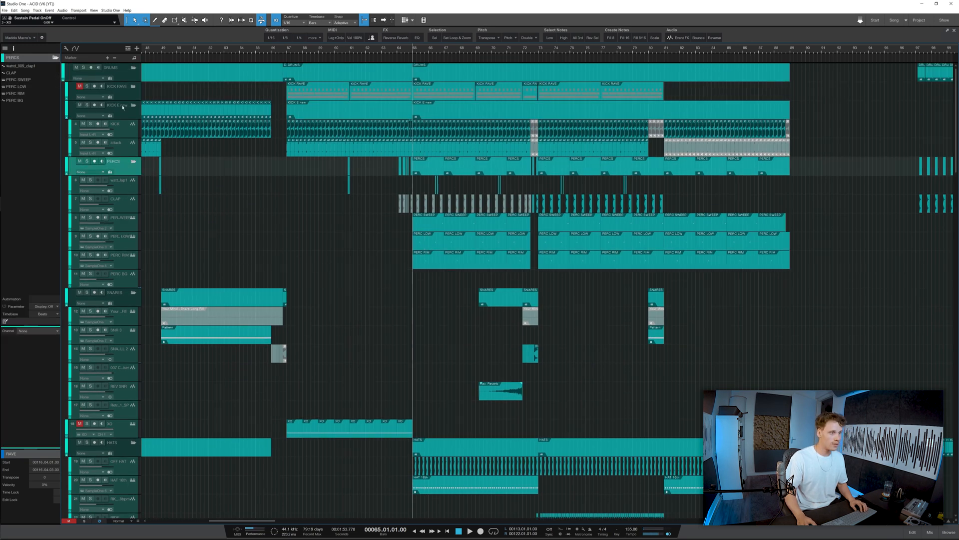
click(114, 302)
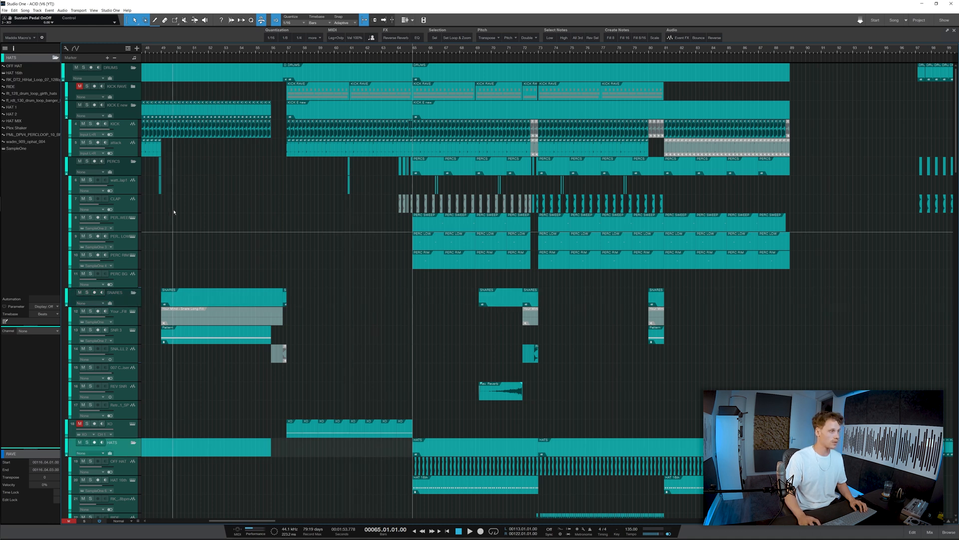
- Solo the PERCS folder, play it from bar 65 and stop playback
click(124, 168)
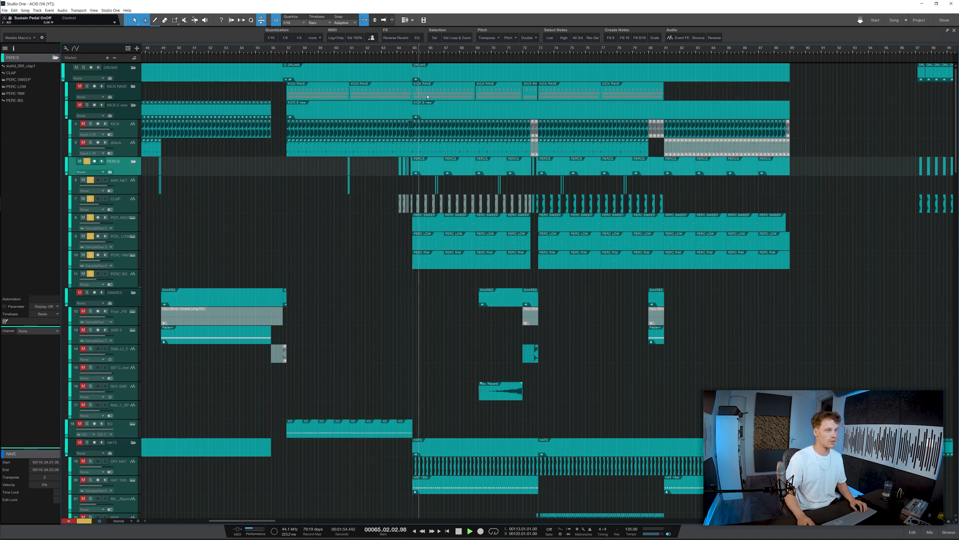
scroll(457, 259, up, 3)
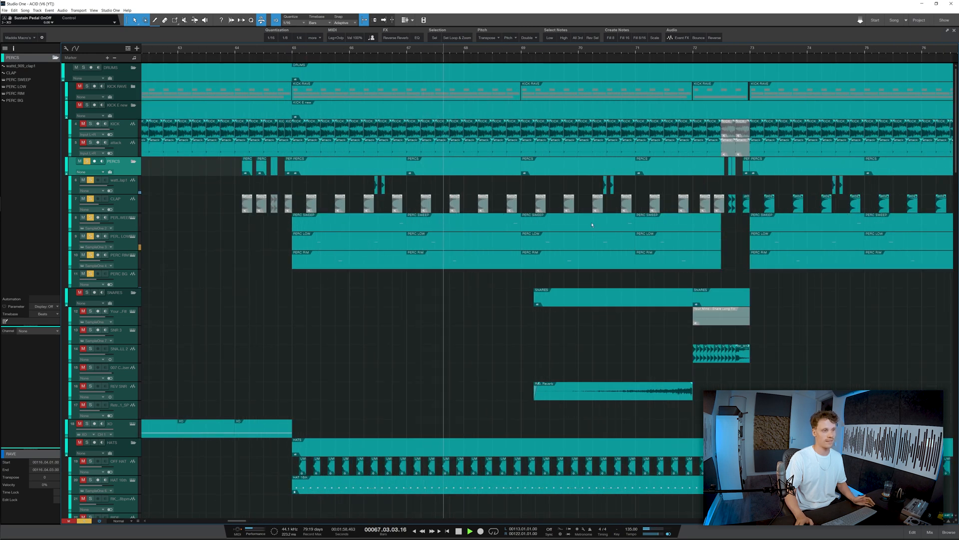
key(space)
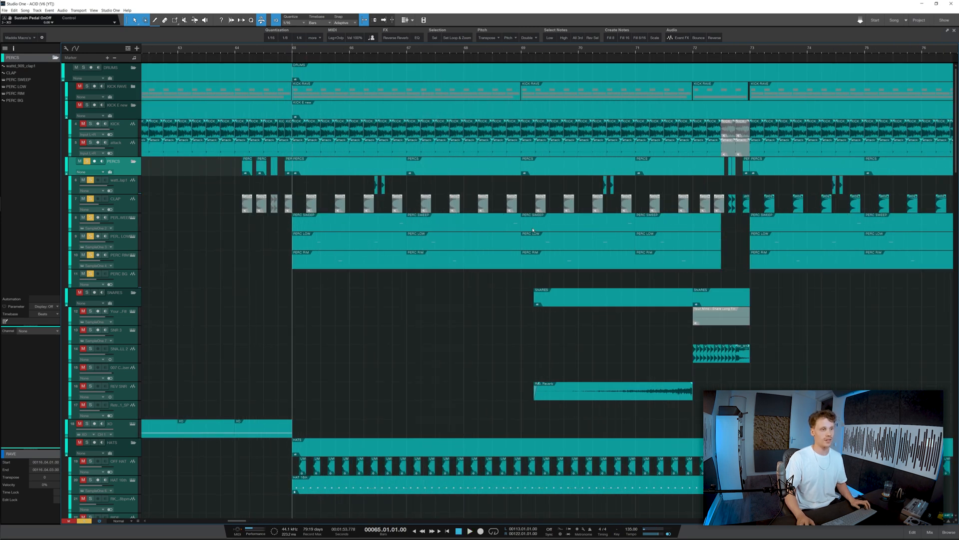
- Add the kick folder to the solo and play it together with the PERCS from bar 65
scroll(532, 231, up, 4)
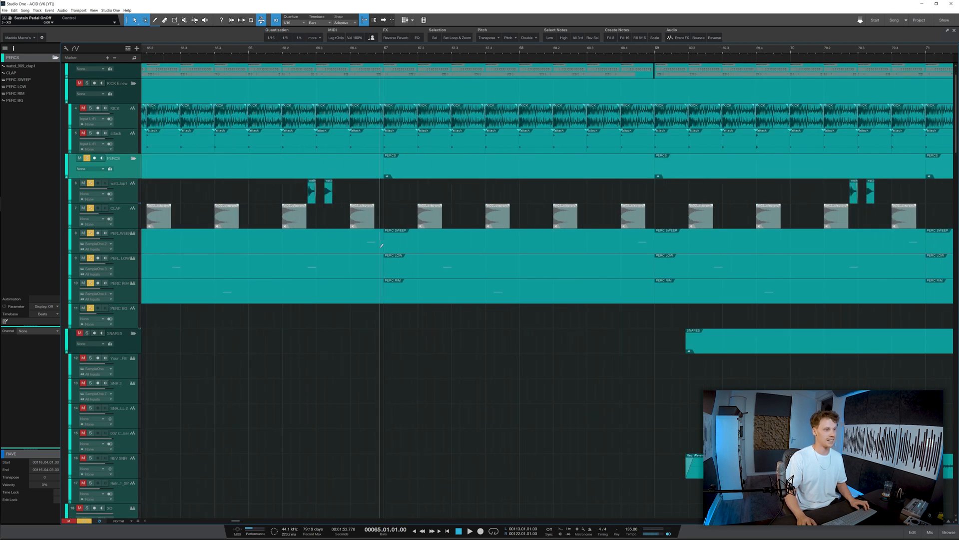
scroll(382, 245, down, 2)
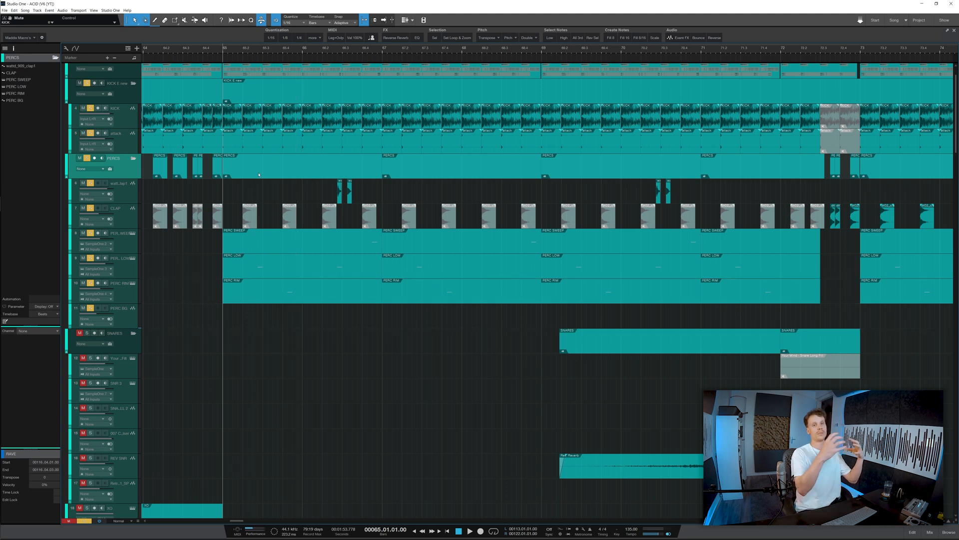
key(space)
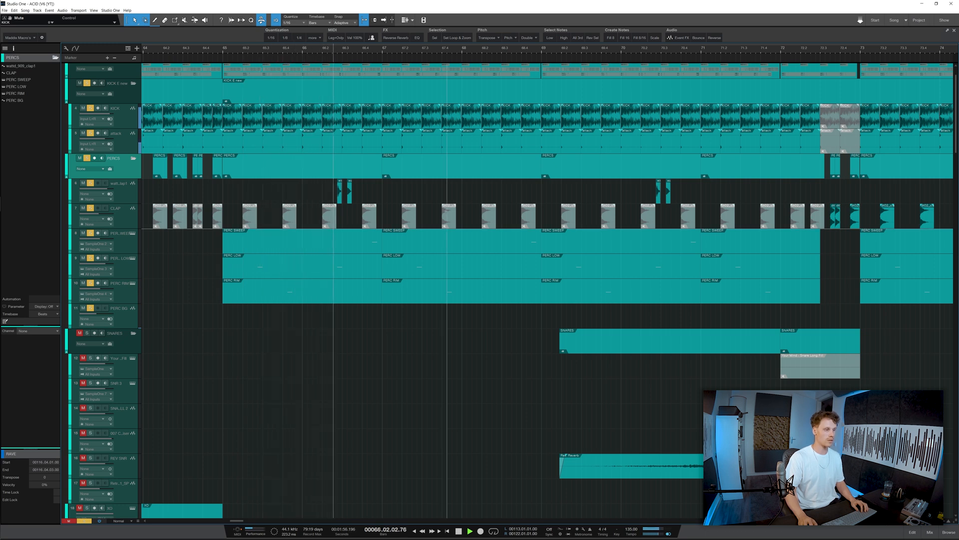
key(space)
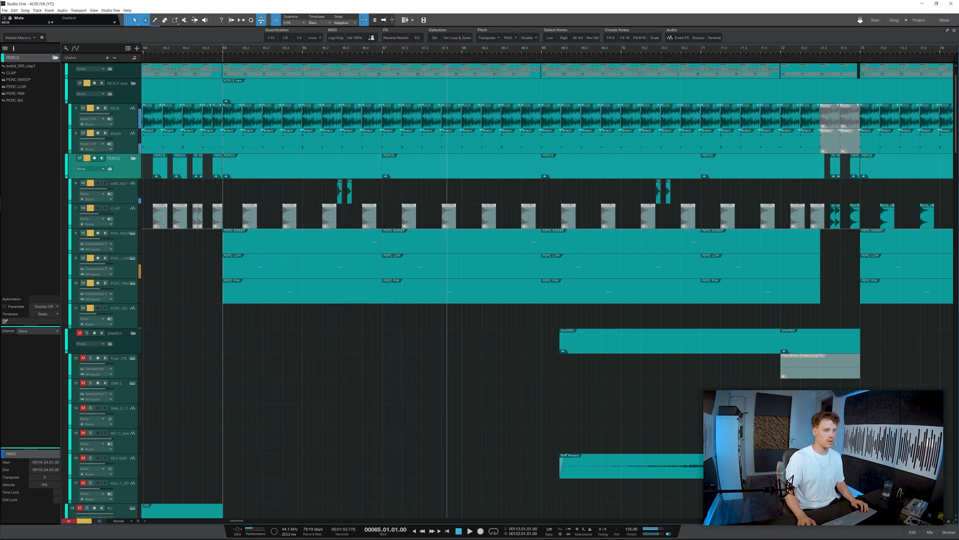
- Open the LFOTool insert on the 909 clap track and move its window clear of the clap events
scroll(449, 278, down, 2)
scroll(497, 277, right, 2)
key(Down)
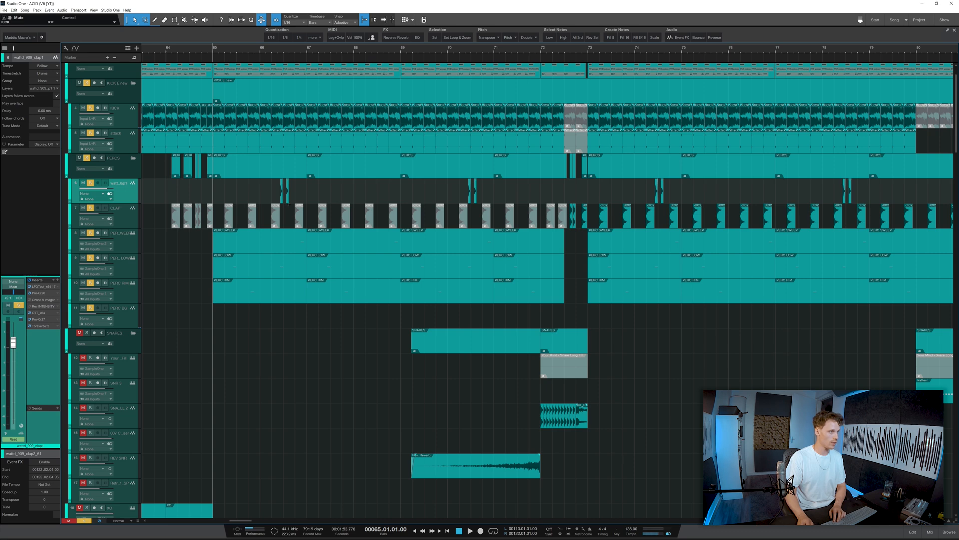
scroll(267, 200, up, 6)
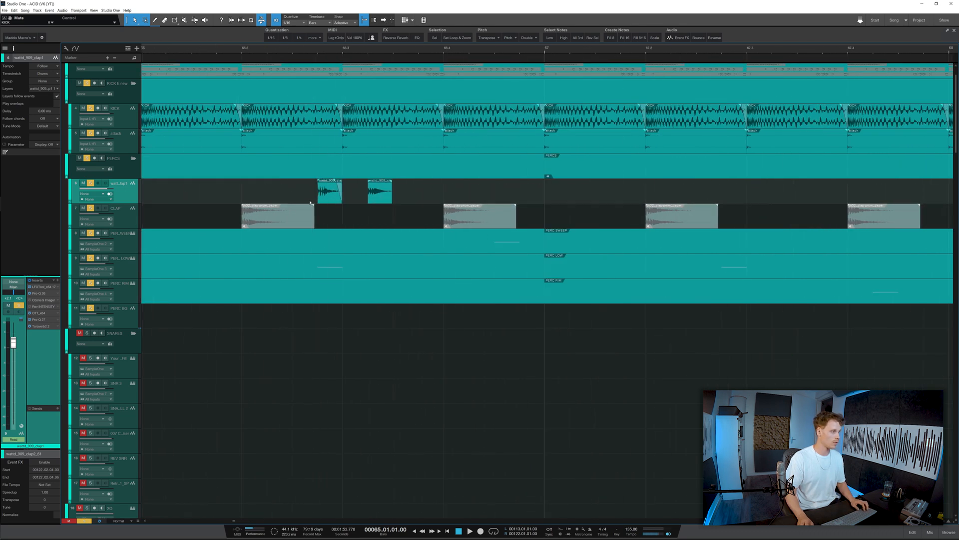
click(42, 287)
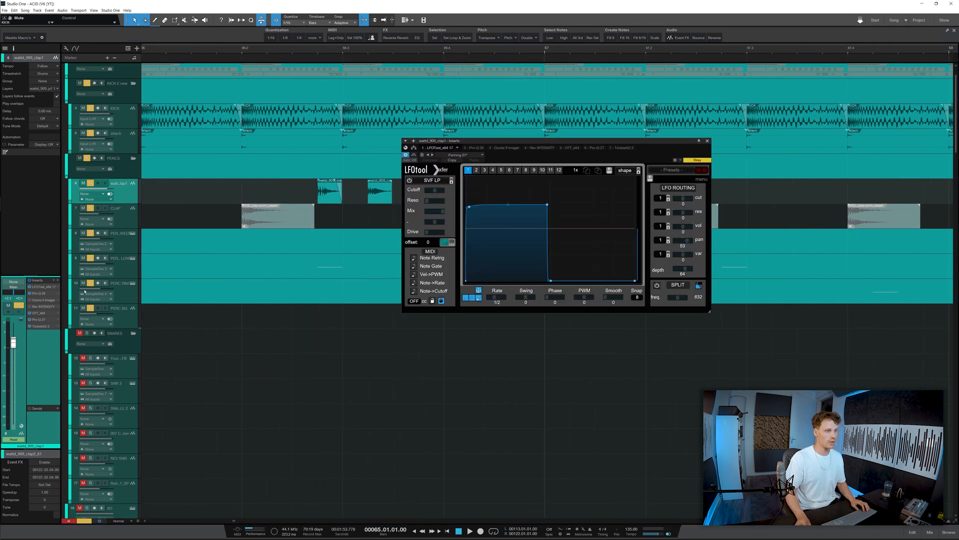
drag(552, 146, 351, 251)
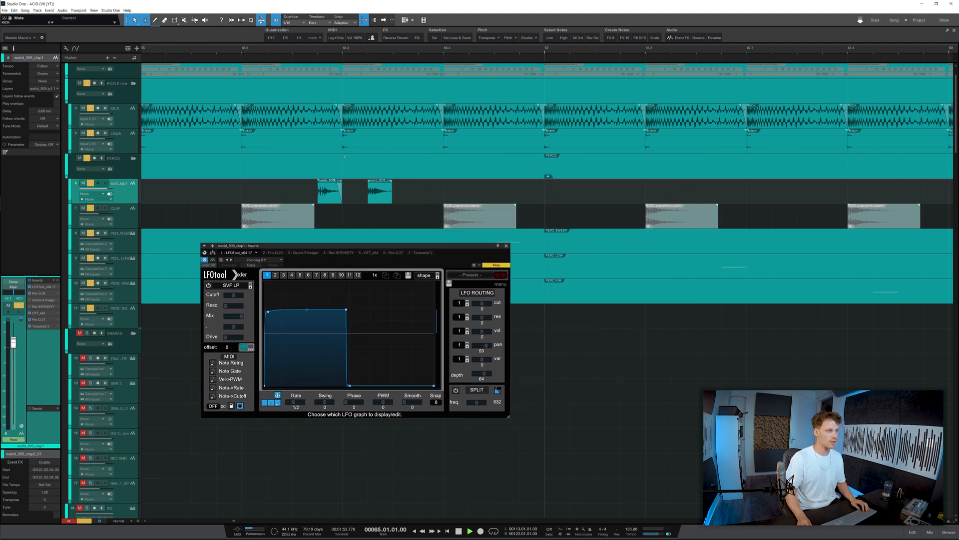
- Play the two claps in bar 66 to watch how the LFOTool pans them
click(303, 51)
key(space)
key(space)
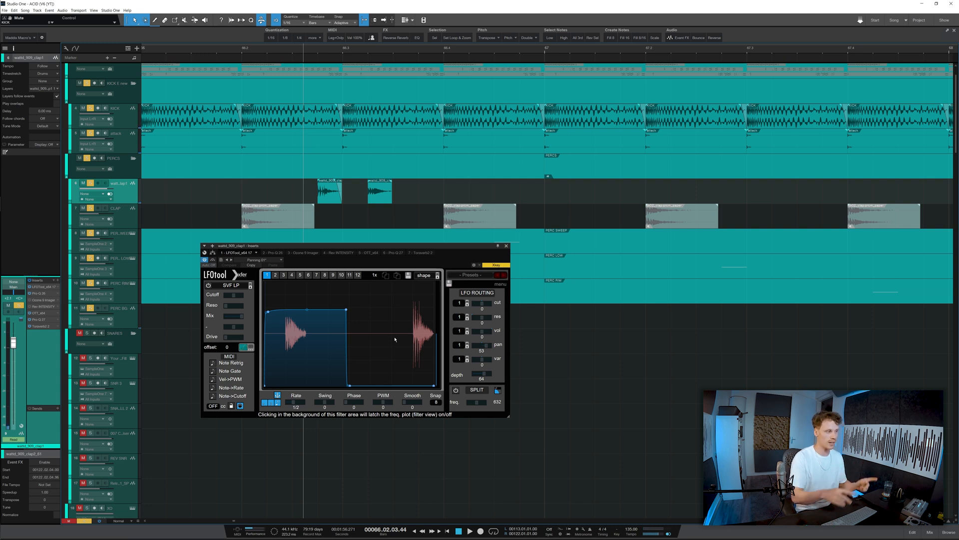
- Examine the clap's first Pro-Q and its OTT insert, play the claps briefly and close the plugin window
click(40, 293)
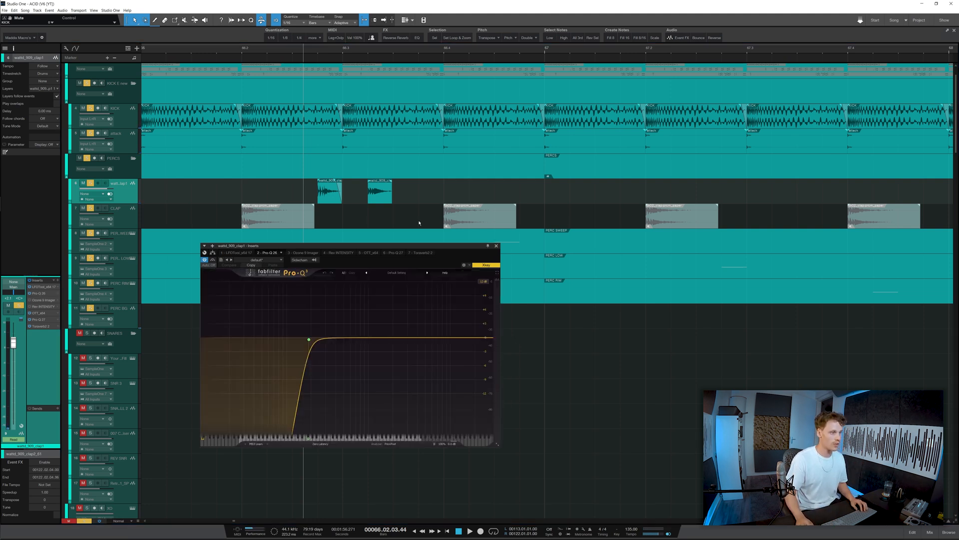
click(44, 314)
key(space)
key(space)
click(320, 246)
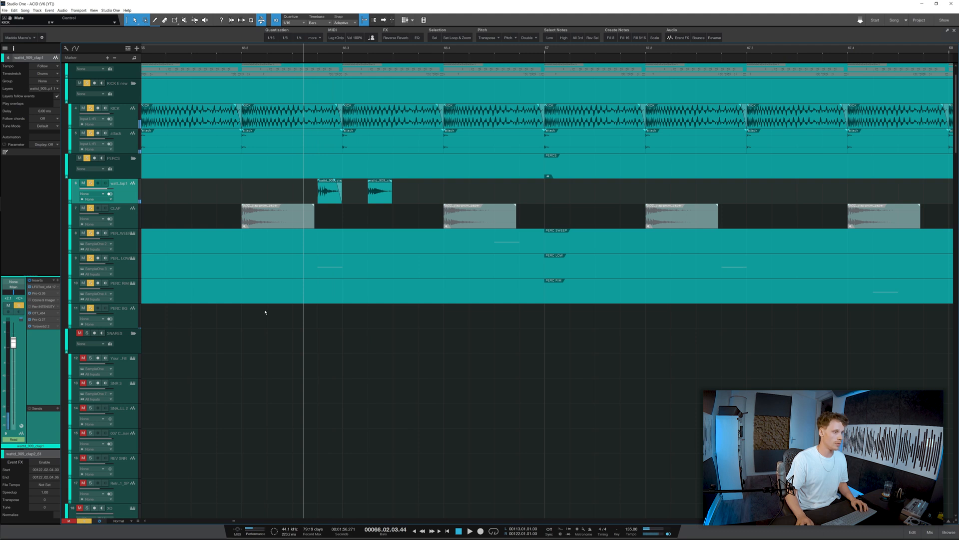
- Open the clap track's second Pro-Q, examine its EQ curve and close it
double_click(39, 319)
drag(475, 166, 463, 161)
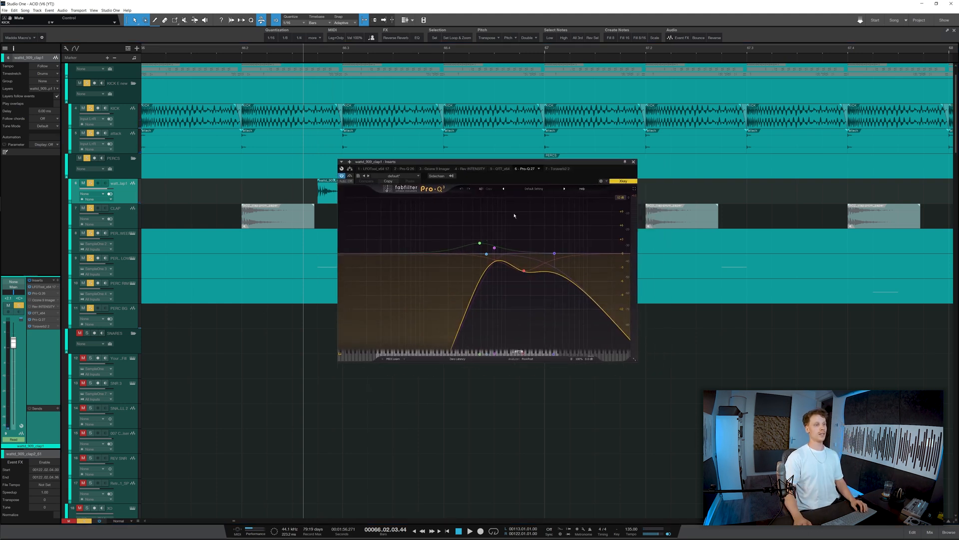
click(633, 163)
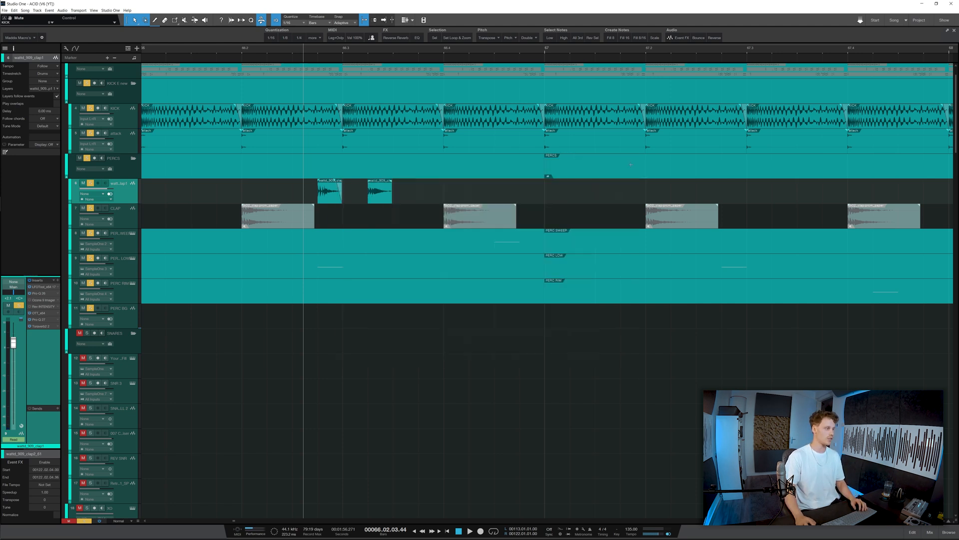
- Open the clap's Toraverb2 reverb, view its preset browser and the Early and Late reflection settings, and close it
double_click(41, 327)
drag(575, 141, 454, 227)
click(509, 272)
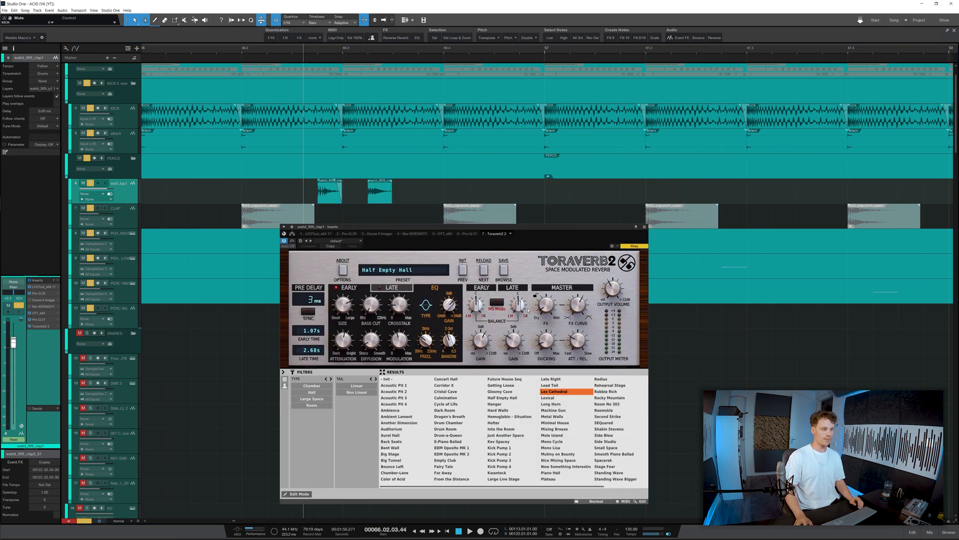
click(504, 271)
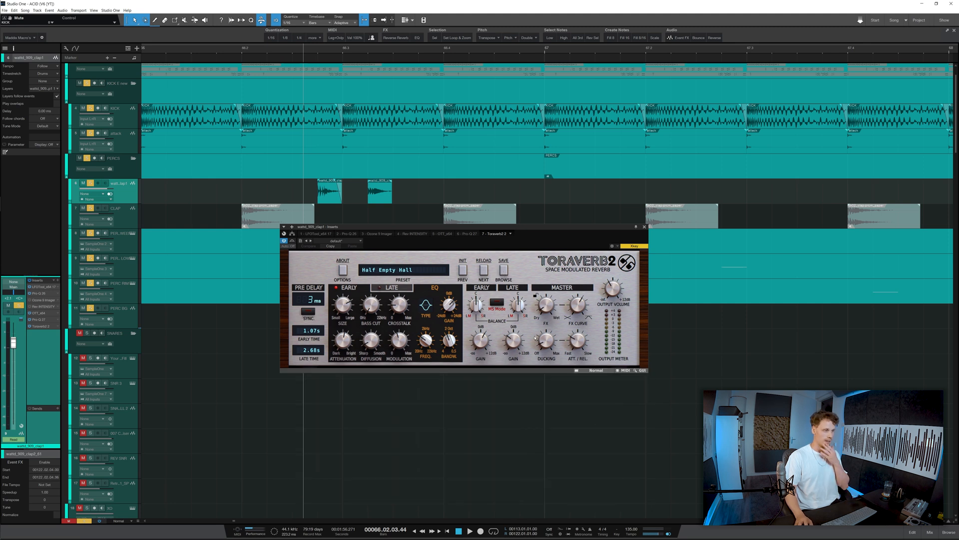
click(388, 287)
click(357, 288)
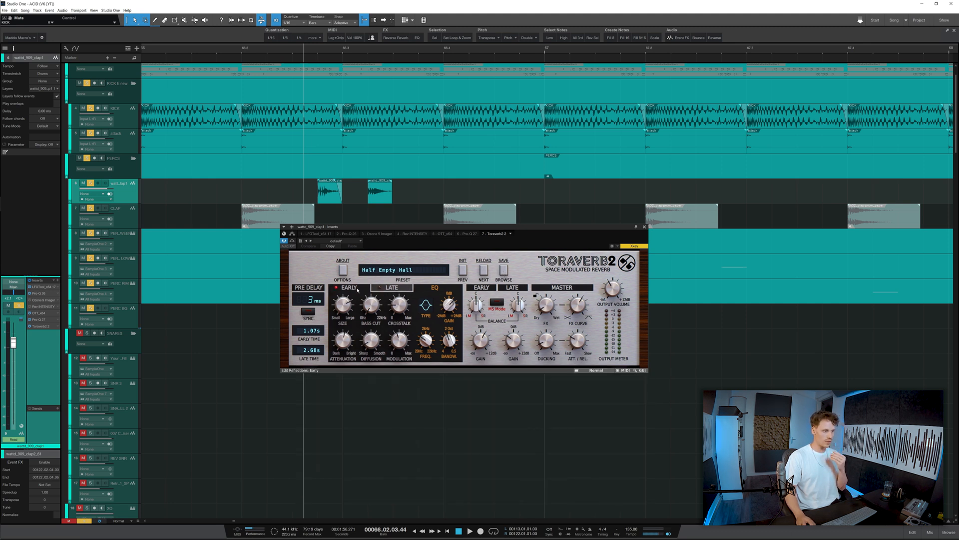
click(402, 289)
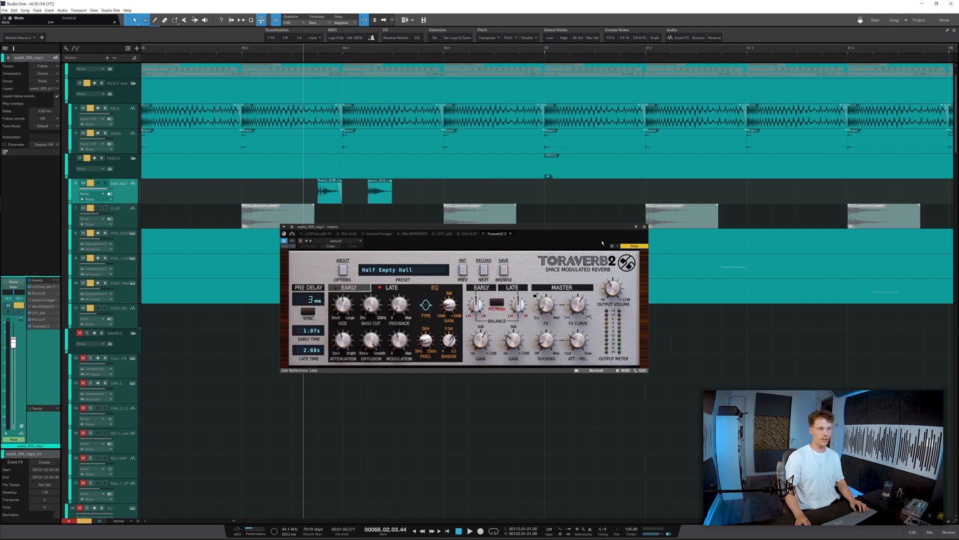
click(644, 228)
- Check the inserts of the PERC SWEEP and PERC LOW tracks, examining the PERC LOW Pro-Q curve before closing it
scroll(341, 270, down, 5)
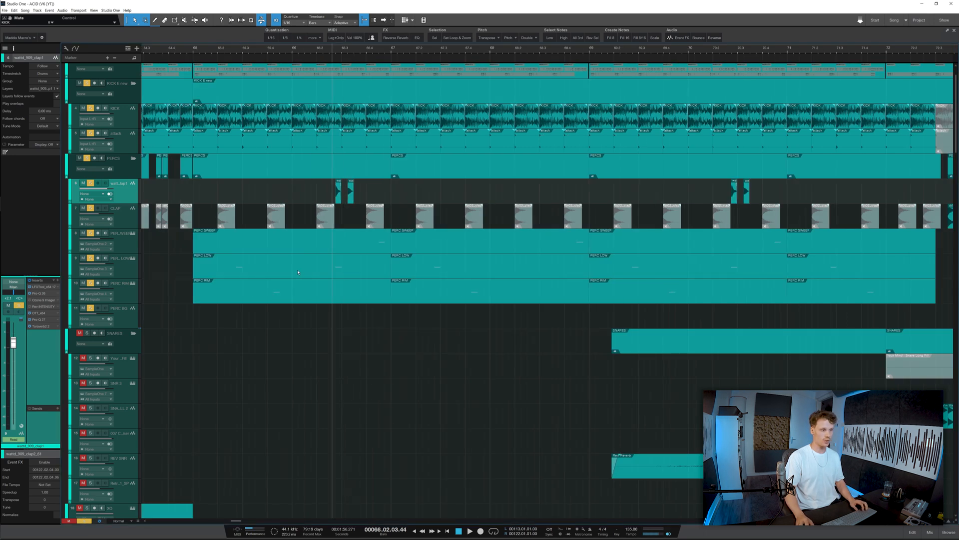
scroll(490, 274, down, 2)
click(129, 247)
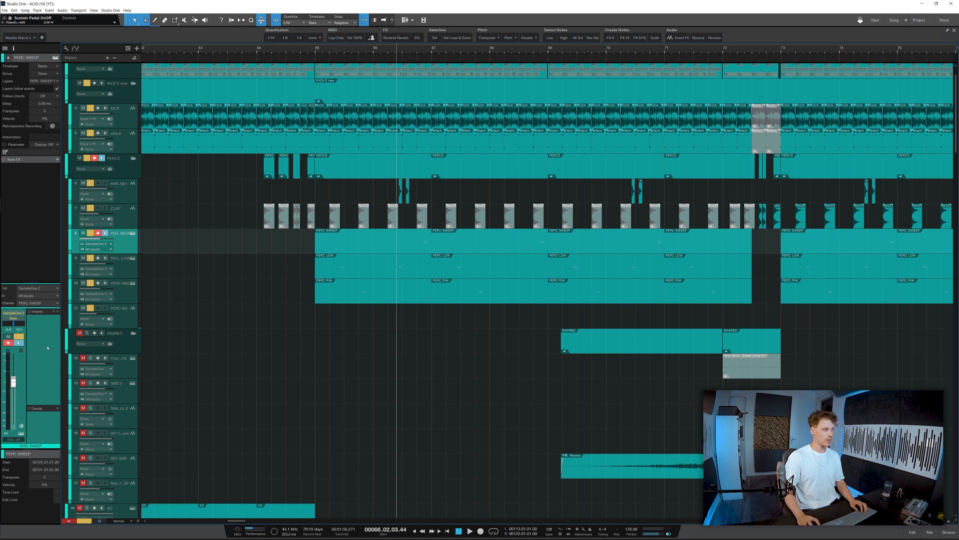
click(126, 271)
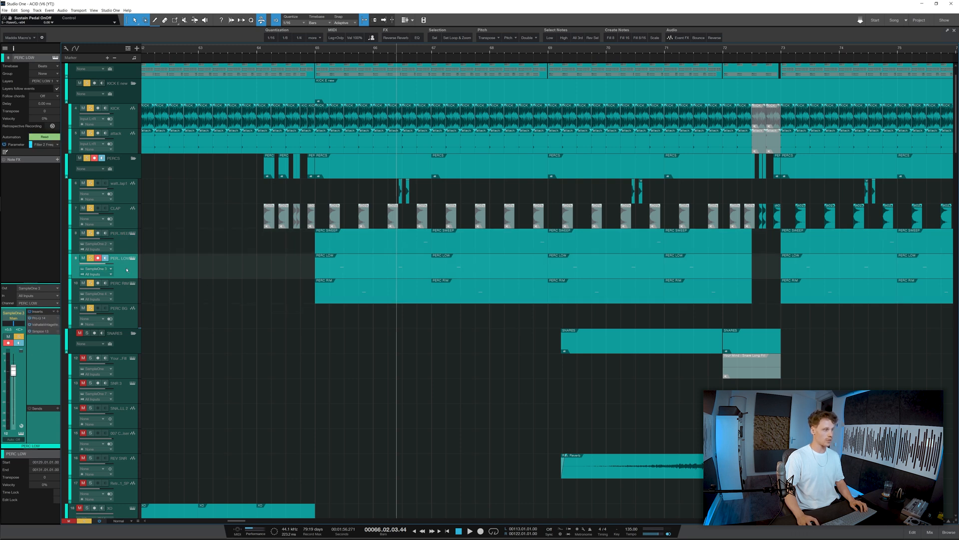
click(40, 318)
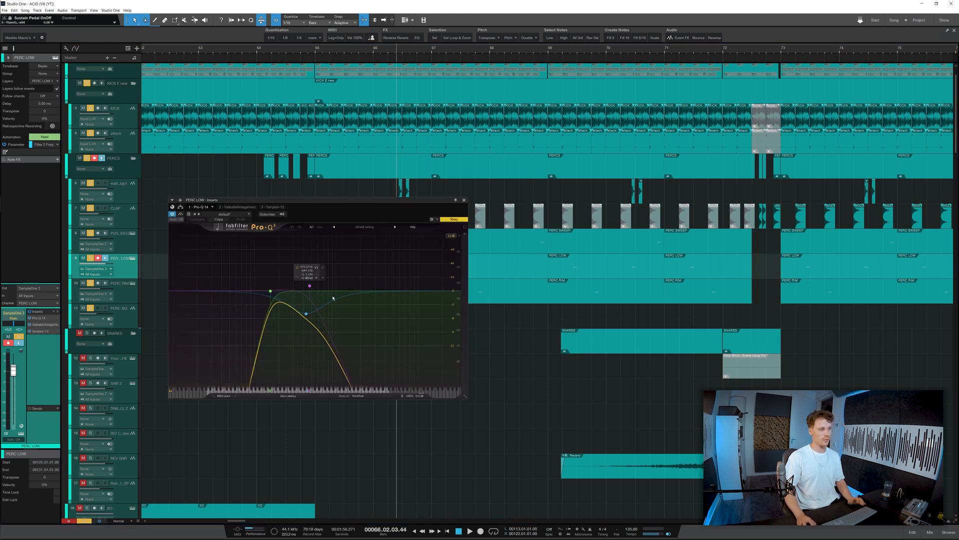
click(464, 200)
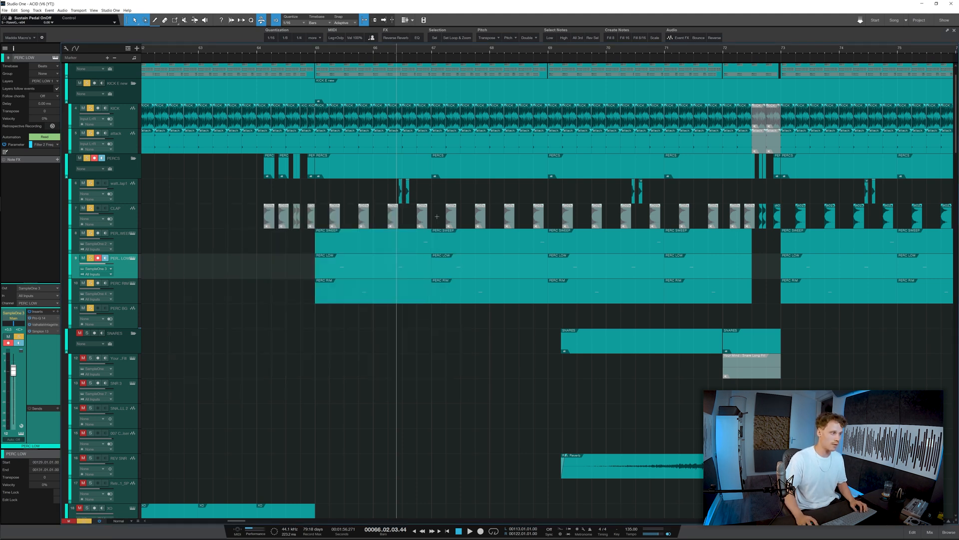
- Check the inserts of the PERC RIM and PERC BG tracks and clear the solo on the PERCS folder
click(127, 291)
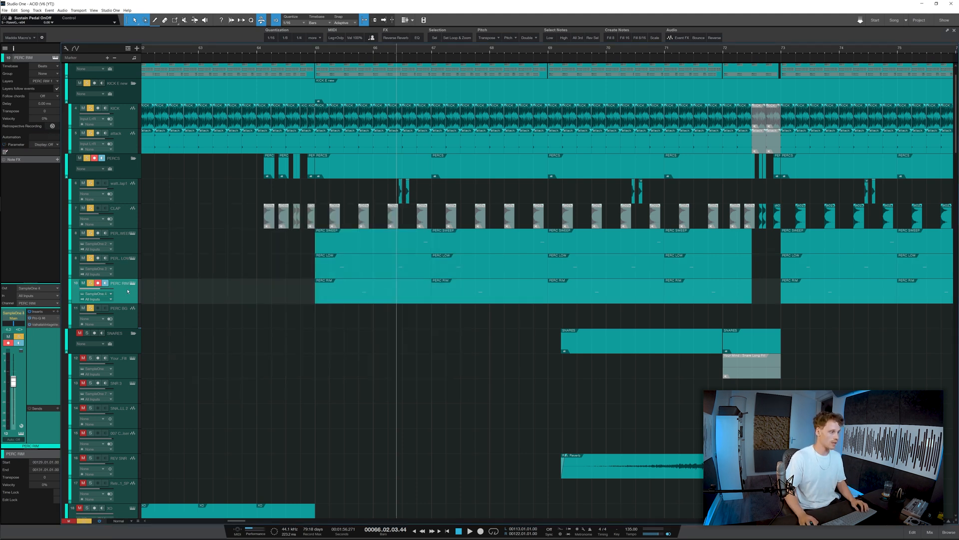
click(127, 324)
click(87, 159)
scroll(110, 220, up, 1)
scroll(112, 260, down, 1)
- Solo the SNARES folder, play it from bar 49 and select the snare pattern track below the long snare fill
click(136, 340)
scroll(136, 339, down, 3)
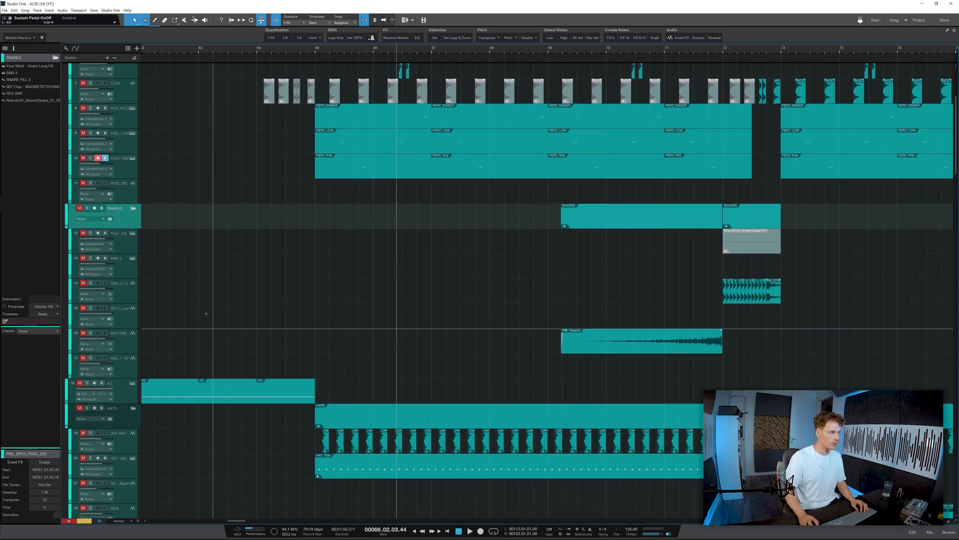
click(87, 208)
scroll(393, 269, down, 5)
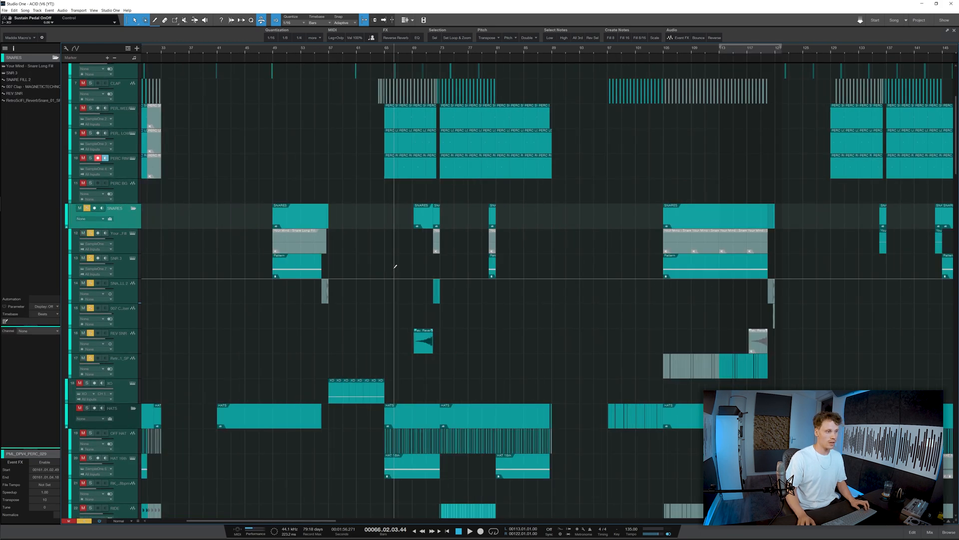
scroll(393, 268, down, 1)
scroll(243, 199, up, 2)
click(312, 51)
key(space)
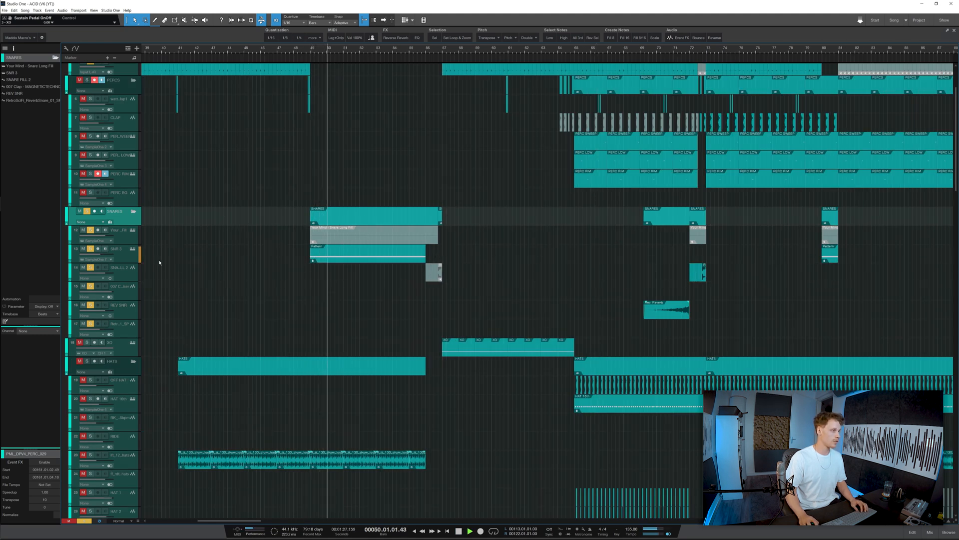
click(158, 257)
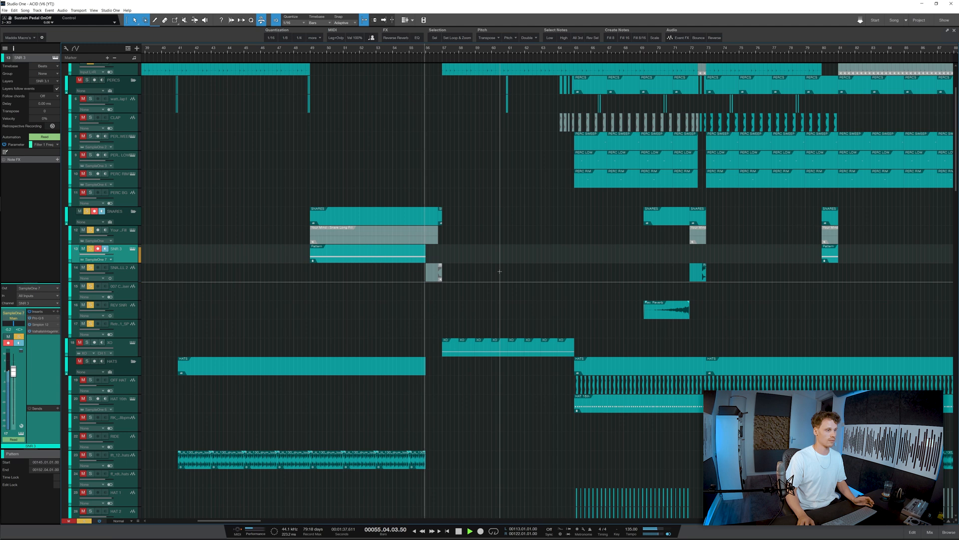
- Stop playback and check the snare pattern track's Pro-Q curve and ValhallaVintageVerb reverb settings before closing the inserts
key(space)
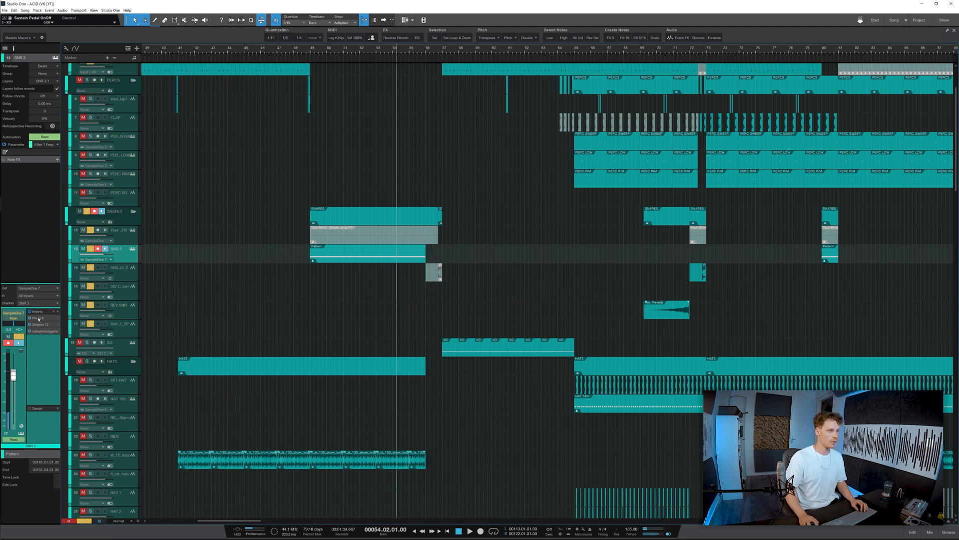
click(38, 318)
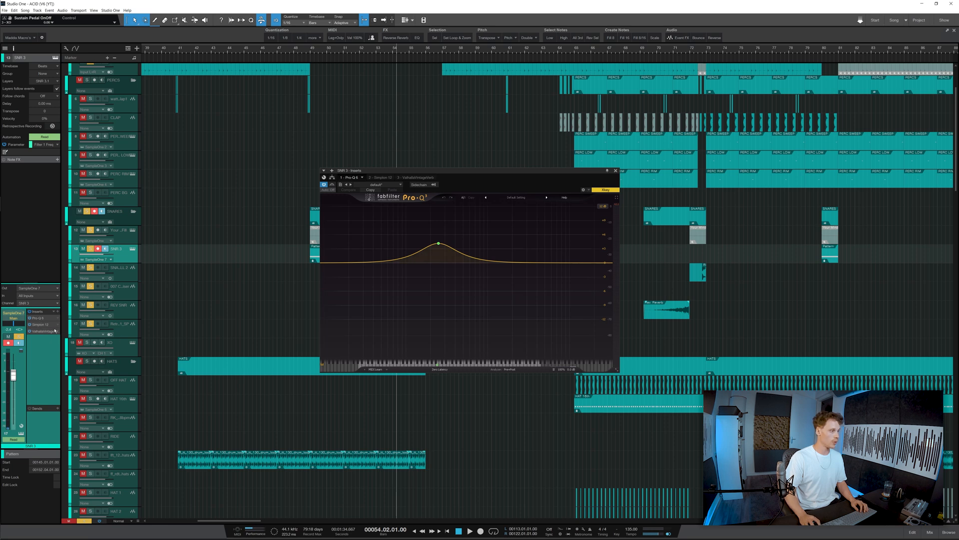
click(416, 177)
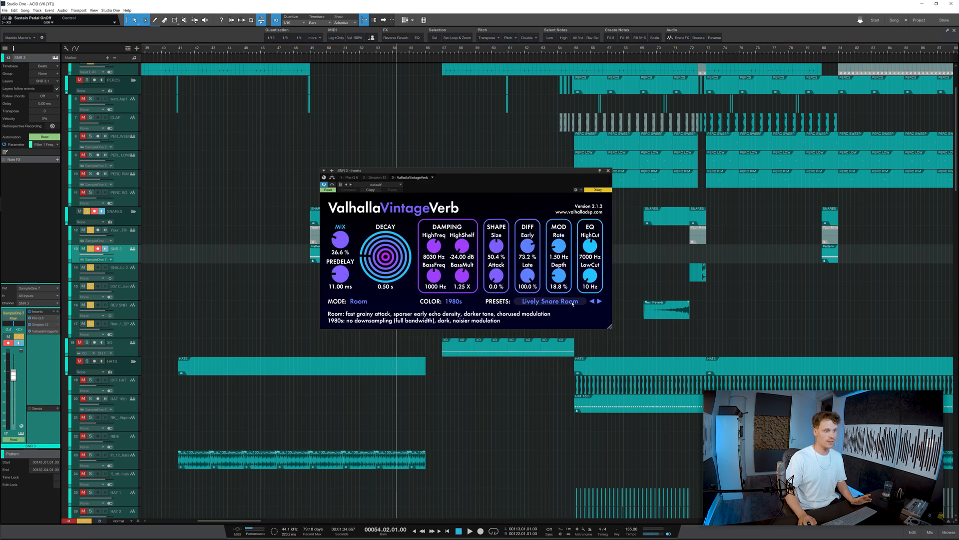
click(602, 172)
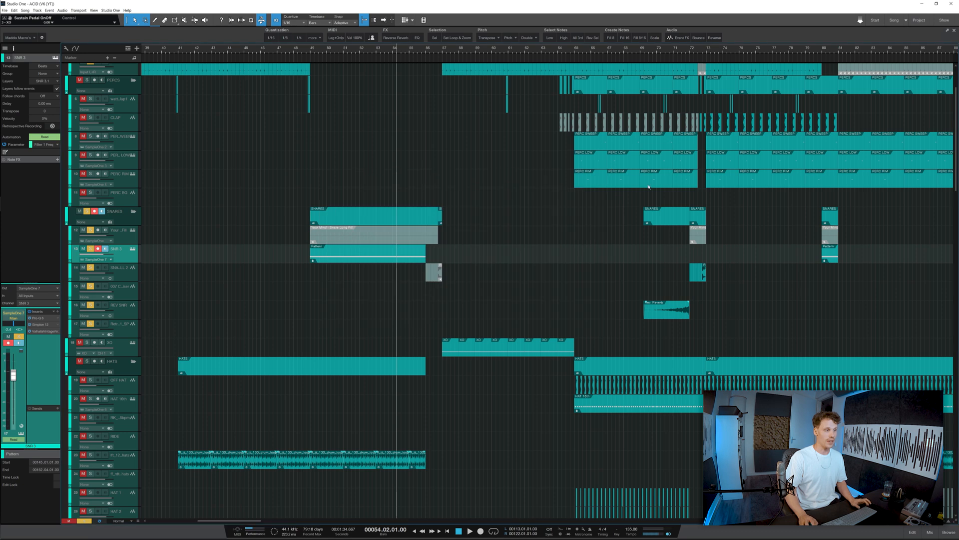
- Play the soloed snares from bar 72, select the SNARE FILL 2 track and stop playback
scroll(571, 307, down, 5)
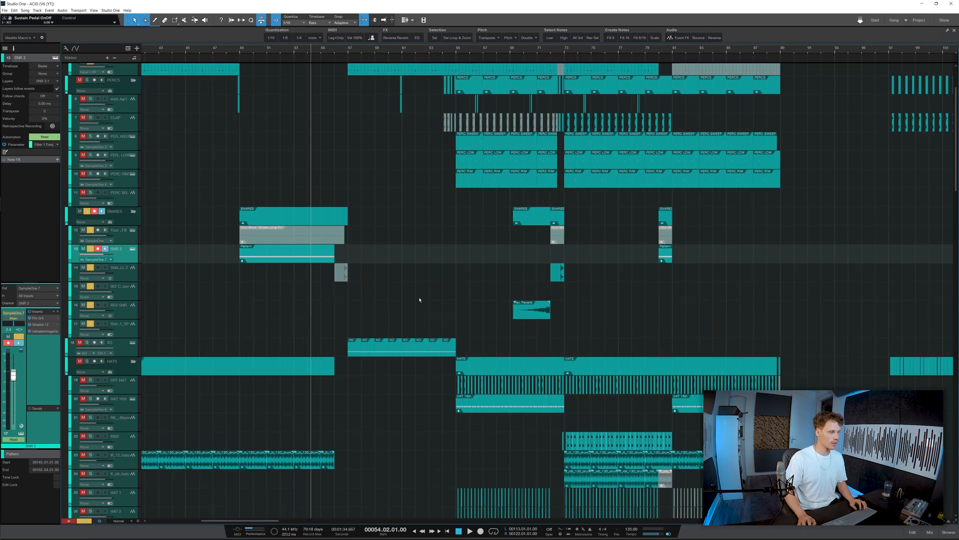
scroll(550, 287, down, 1)
scroll(587, 281, up, 5)
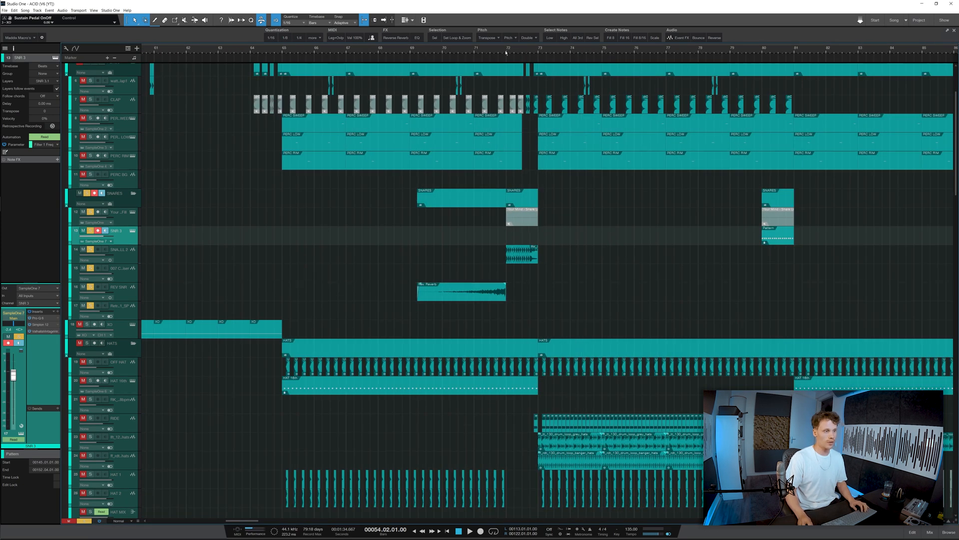
key(space)
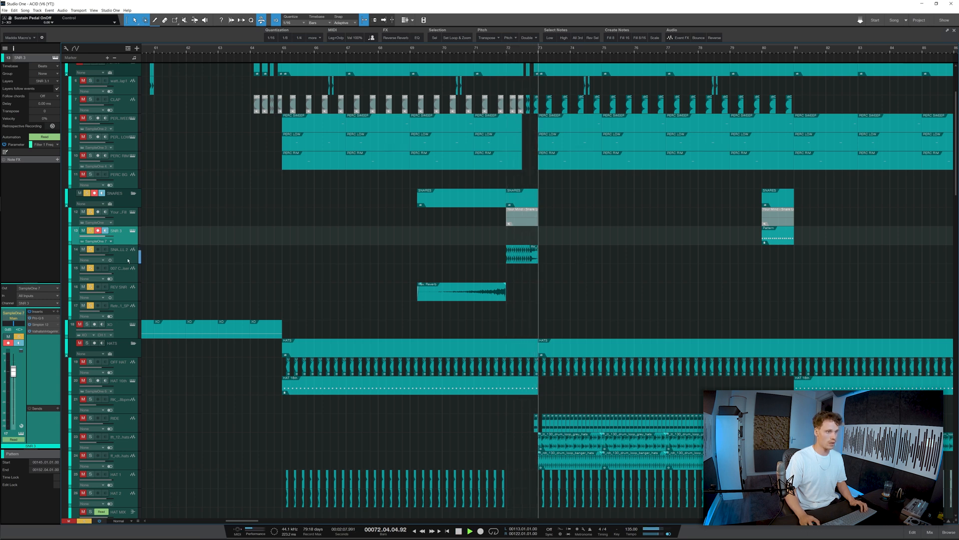
click(396, 264)
key(space)
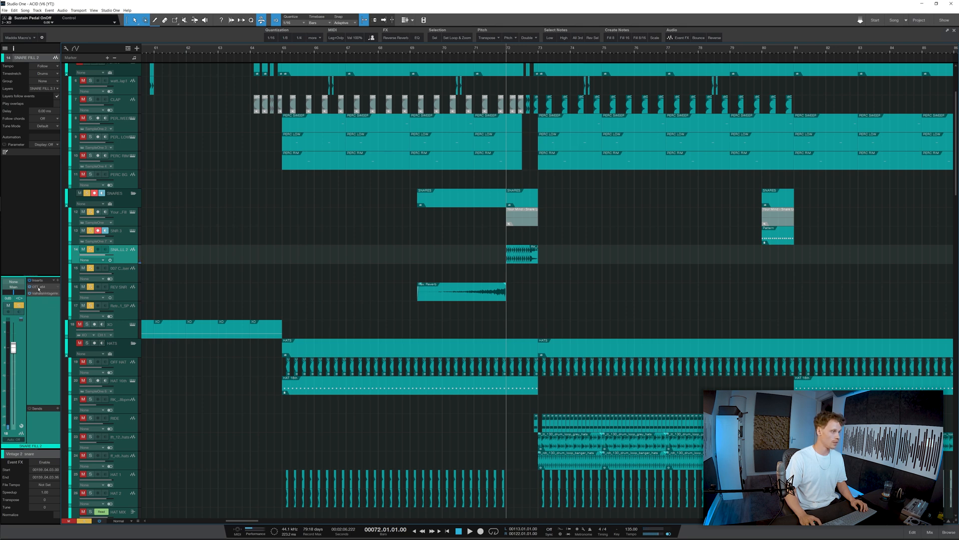
- Clear the solo on the SNARES folder and solo the HATS folder instead
key(w)
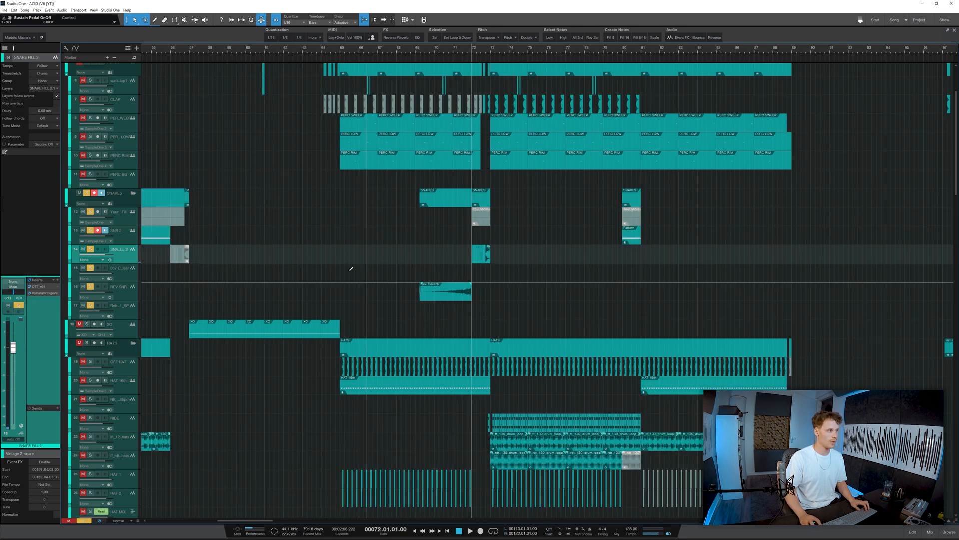
key(w)
key(shift+w)
key(w)
scroll(490, 290, down, 2)
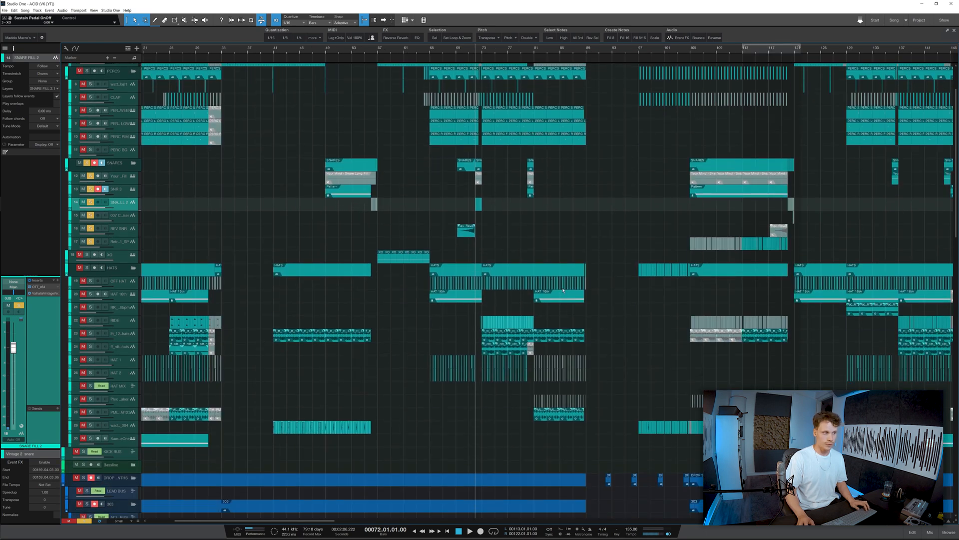
key(w)
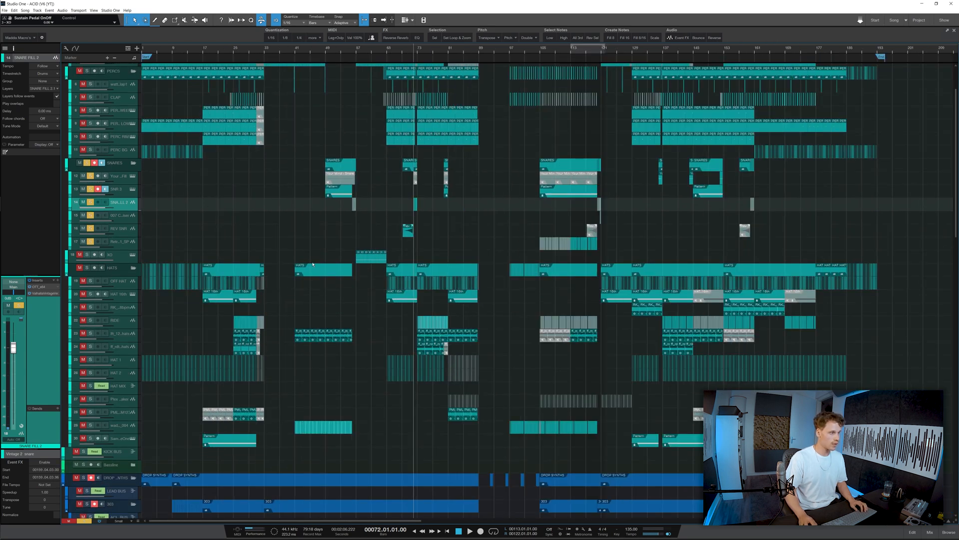
click(87, 164)
click(111, 271)
click(86, 267)
- Place the playhead at bar 17 and audition the soloed hats from there
scroll(196, 299, down, 3)
scroll(196, 299, up, 5)
click(261, 52)
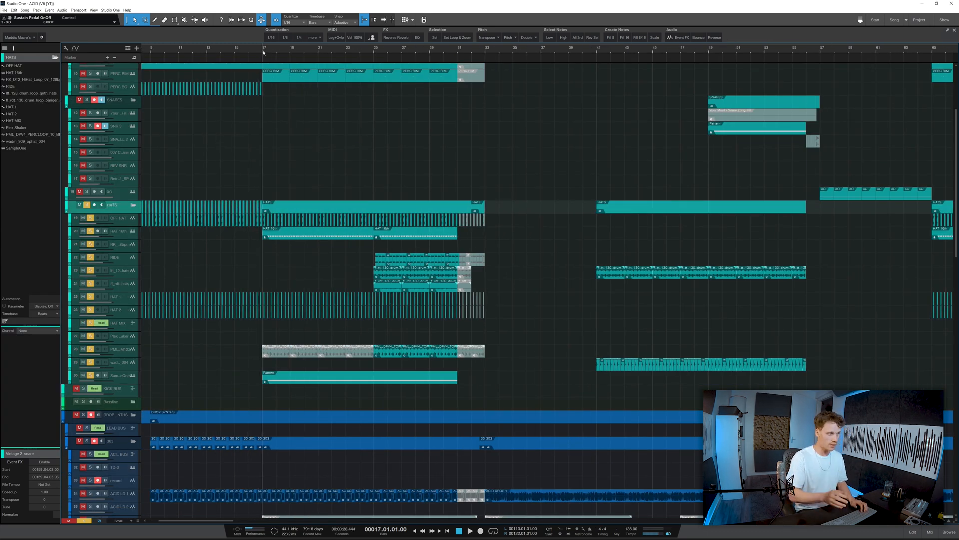
key(space)
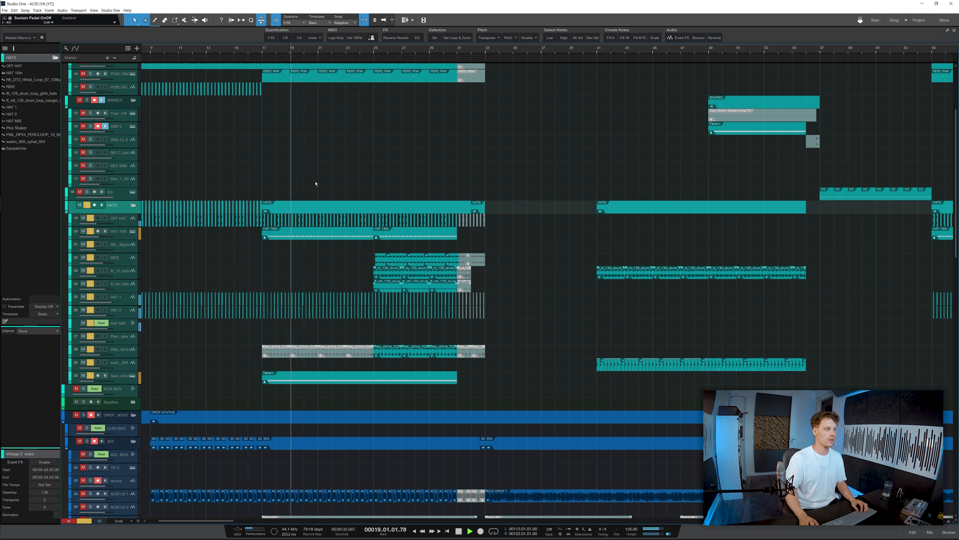
key(space)
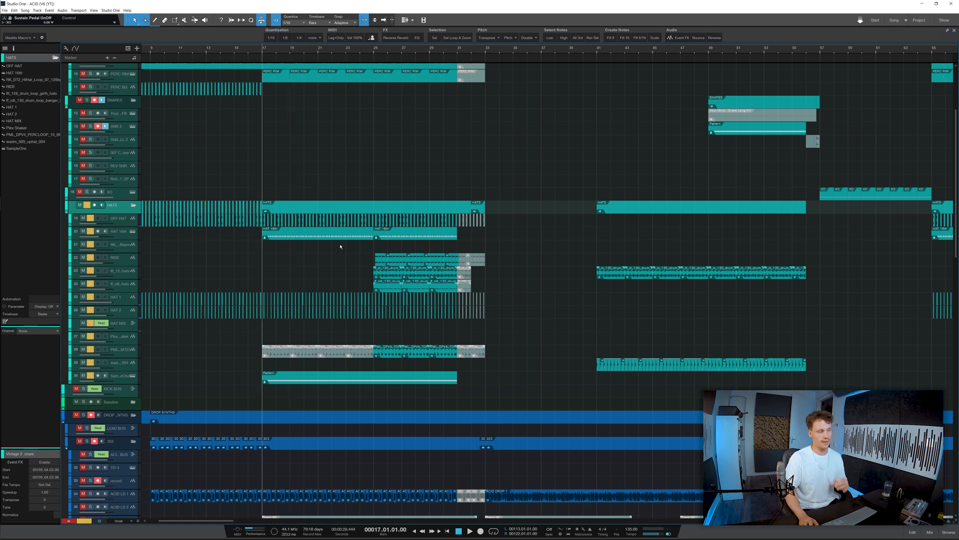
- Solo only the OFF HAT track, play it from bar 17 and check its Pro-Q insert
click(122, 222)
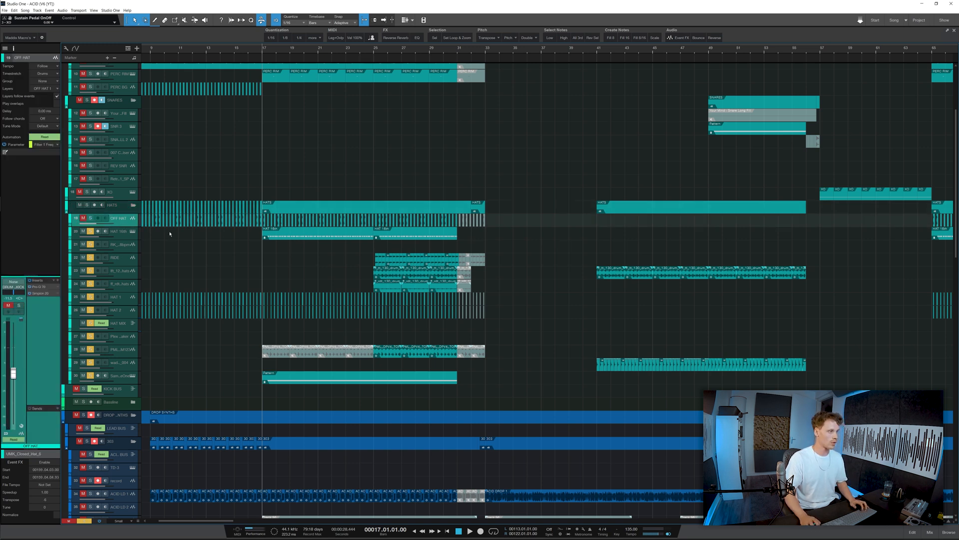
key(Up)
key(Down)
key(space)
key(e)
key(w)
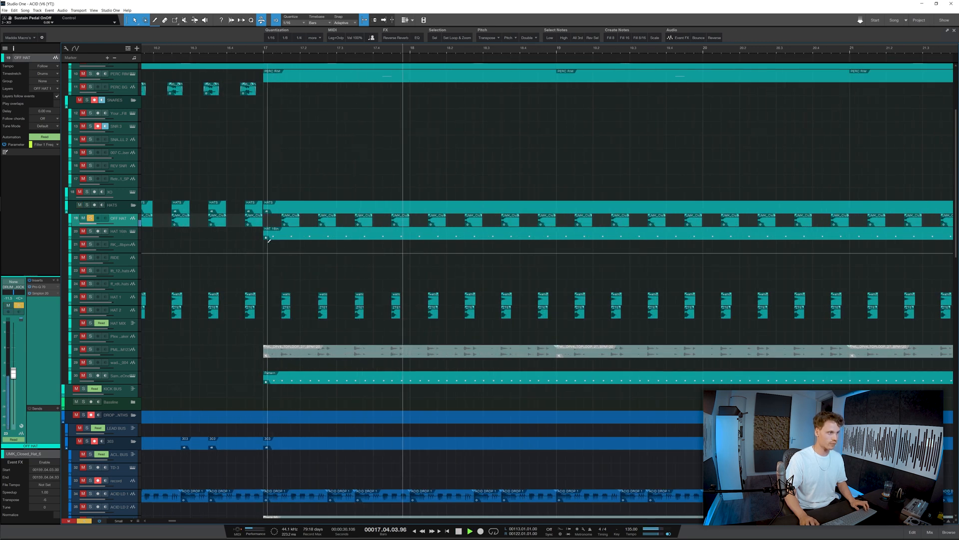
key(w)
key(space)
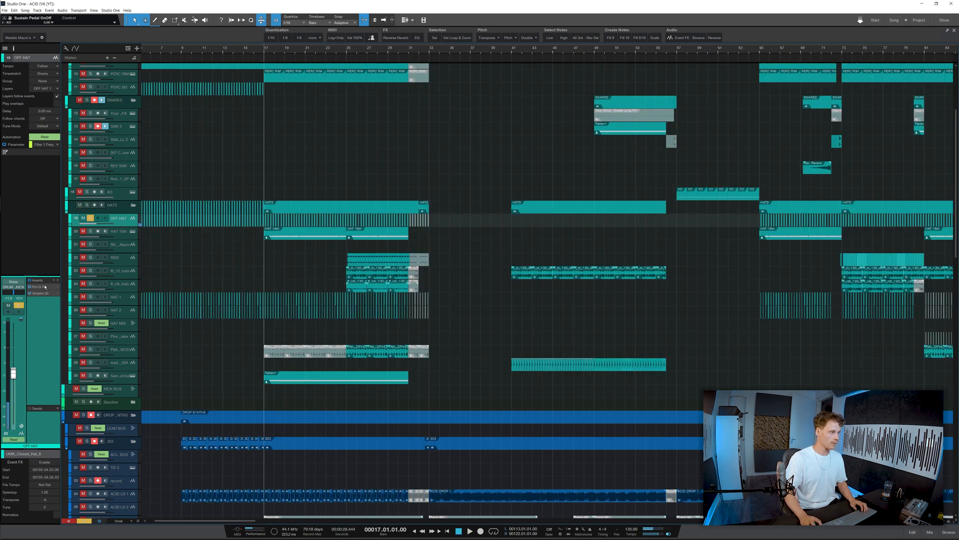
double_click(39, 286)
click(616, 170)
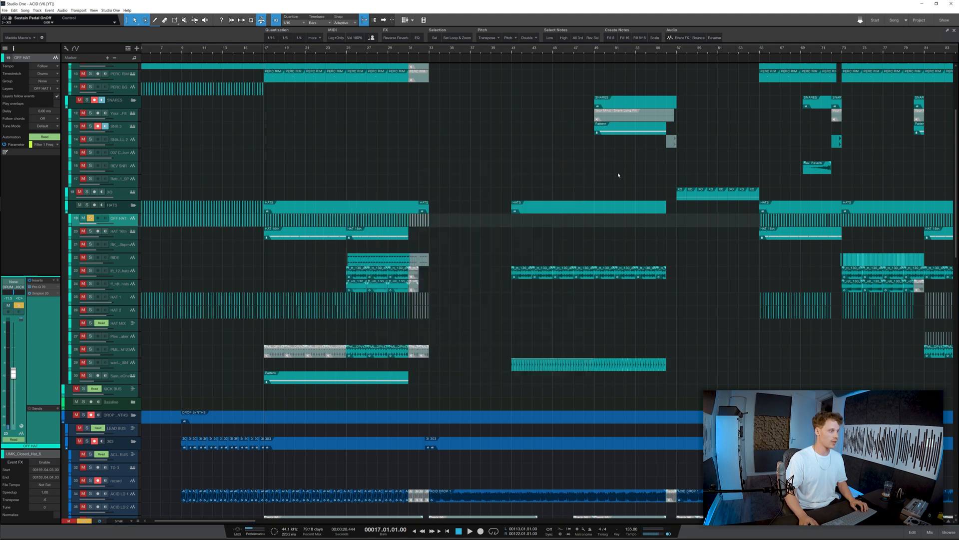
- Add the HAT 16th track to the solo and play it together with the off hat from bar 17
click(125, 234)
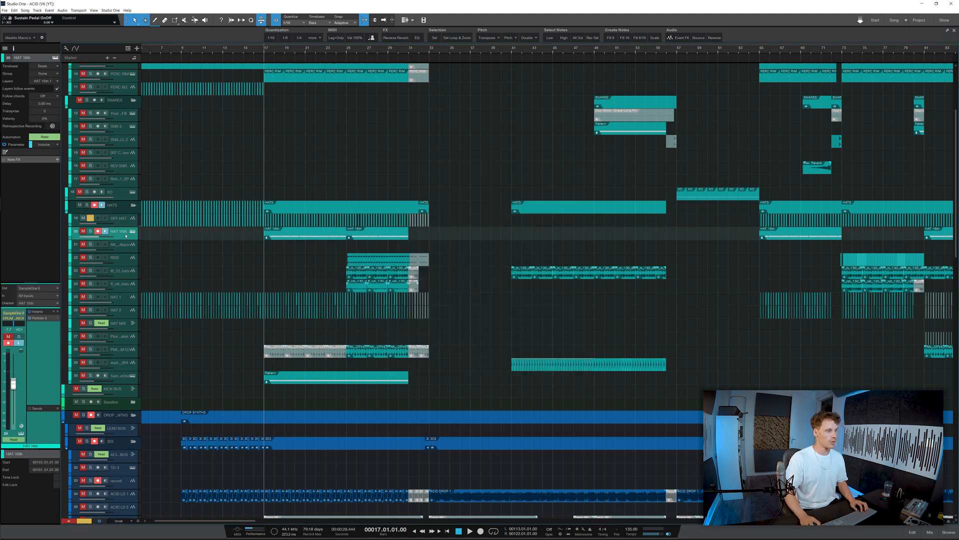
key(s)
key(space)
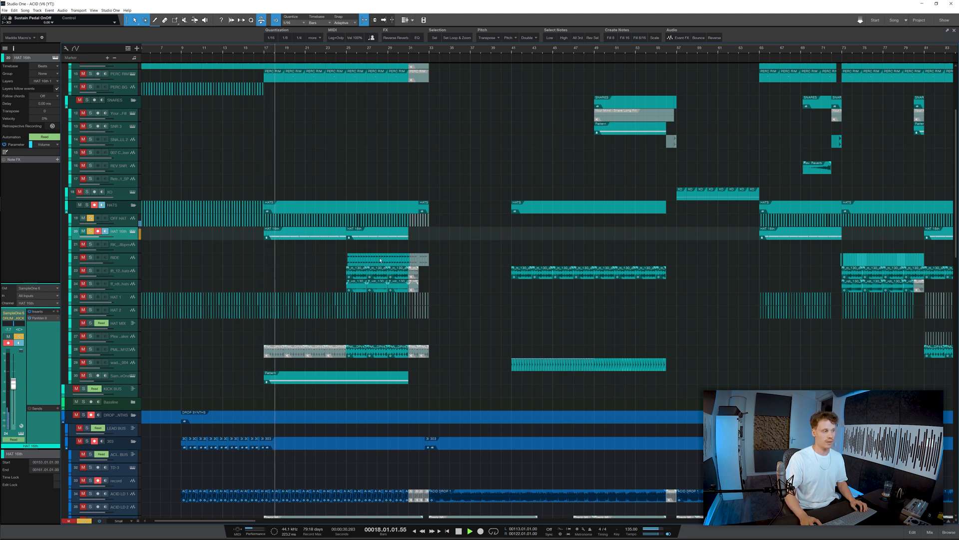
key(space)
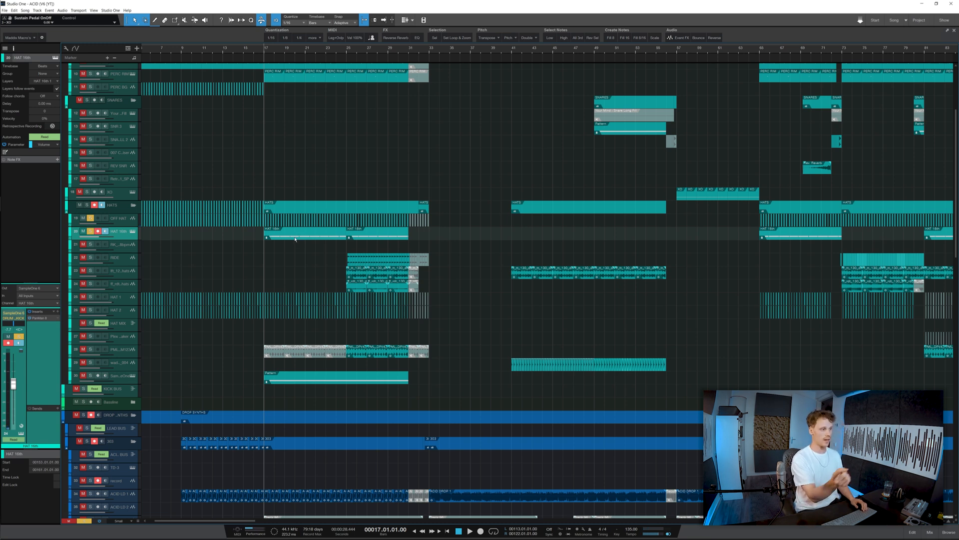
- Open the PanMan insert on the HAT 16th track, examine its panning settings and close it
double_click(41, 318)
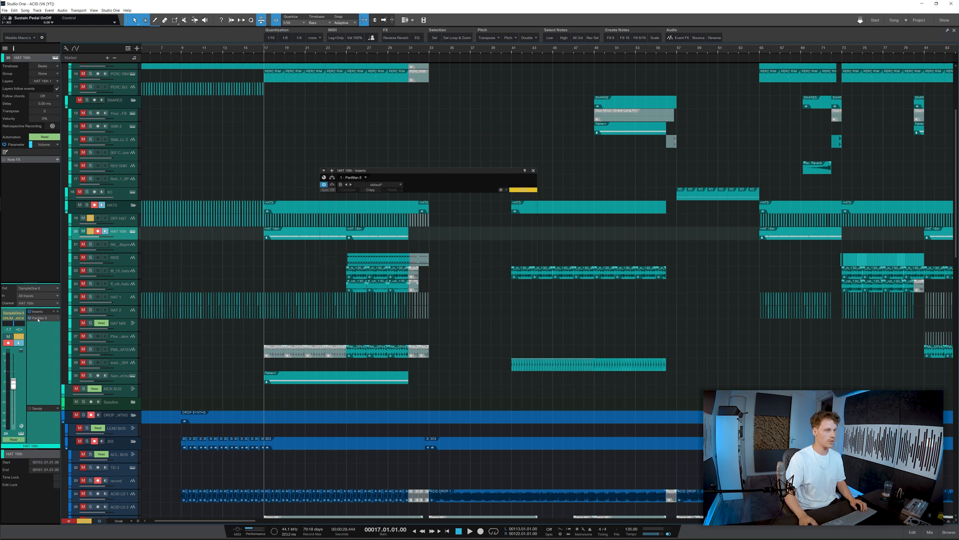
drag(437, 172, 594, 187)
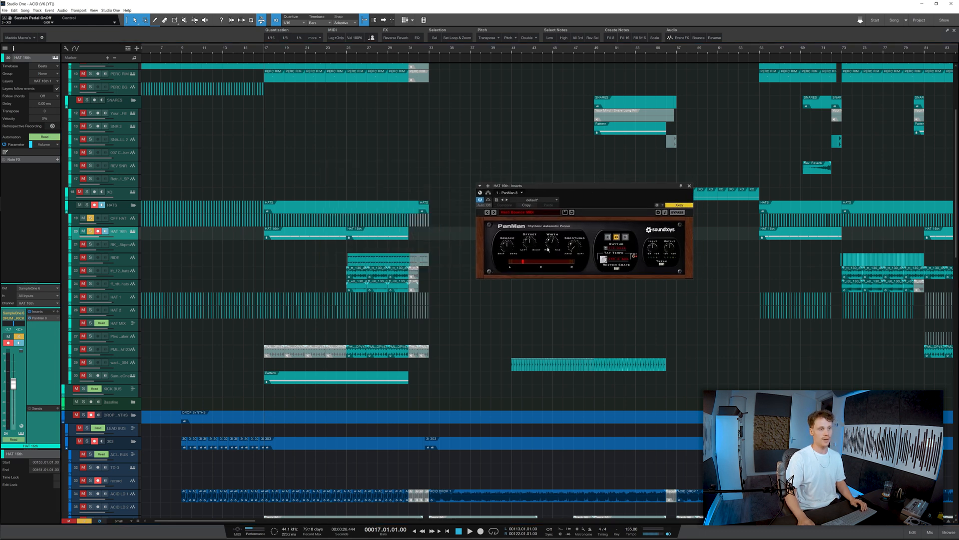
key(space)
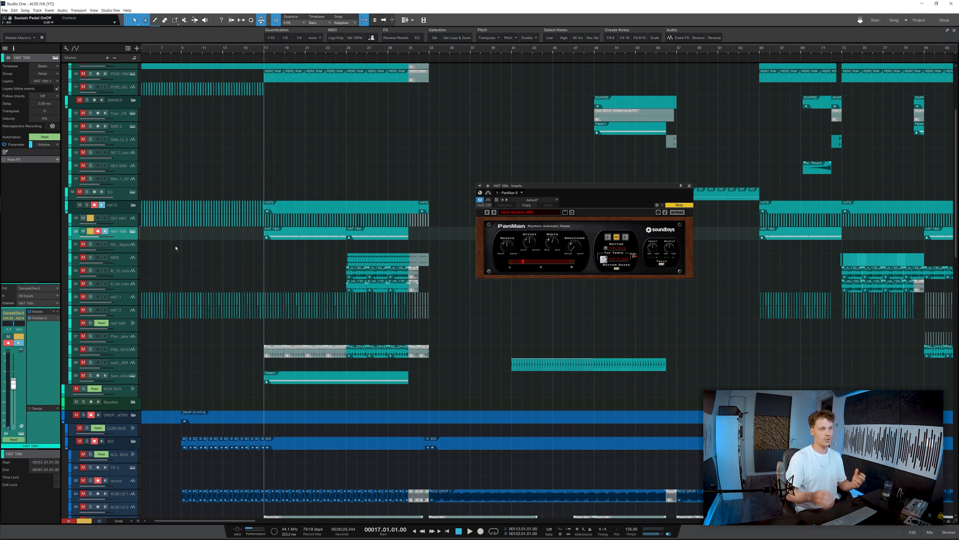
click(689, 186)
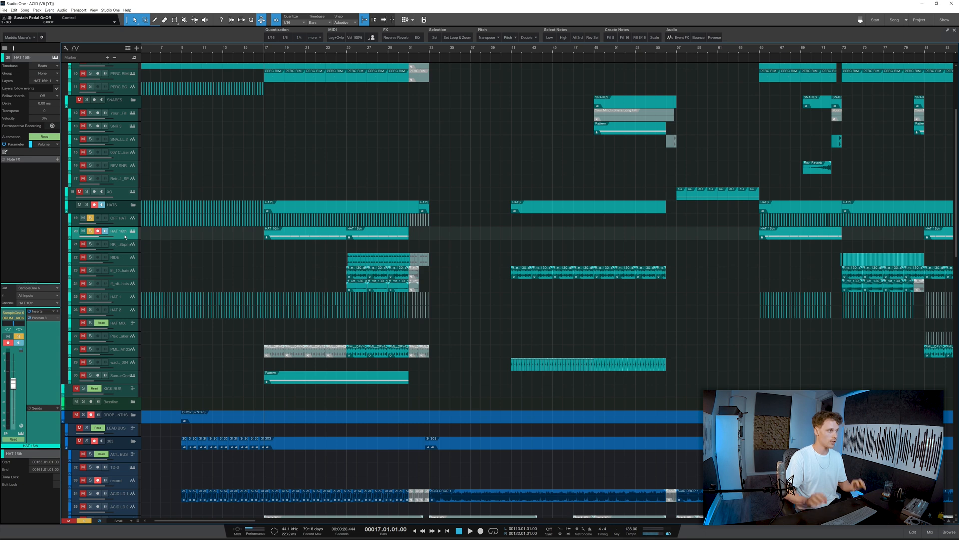
- Add the HAT 1 track to the soloed hats and play them from bar 17
scroll(208, 247, down, 3)
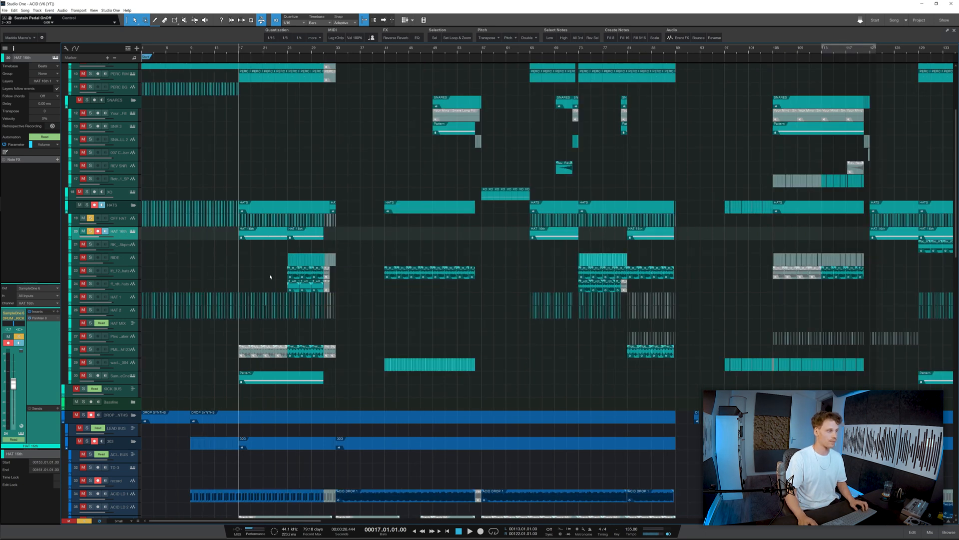
click(132, 263)
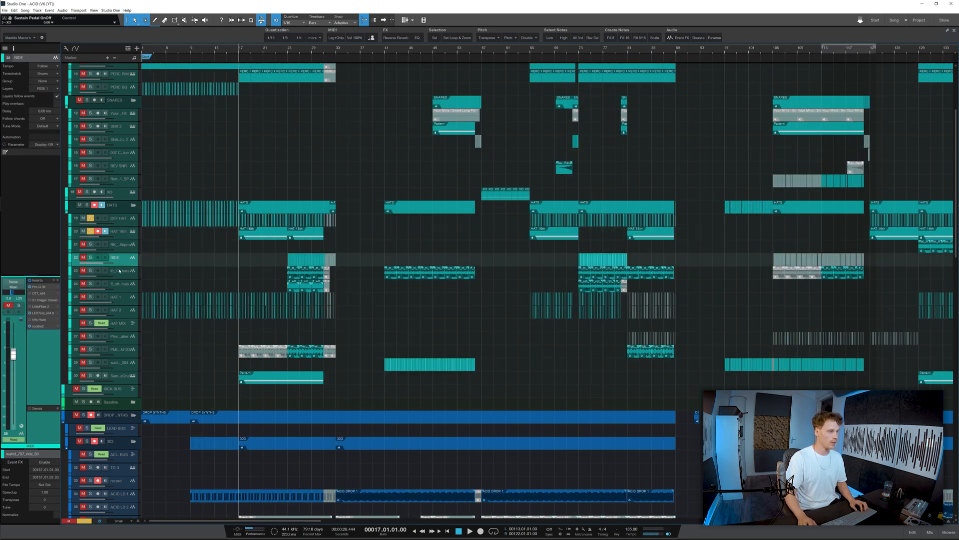
click(122, 302)
scroll(407, 313, up, 4)
scroll(407, 312, up, 1)
key(space)
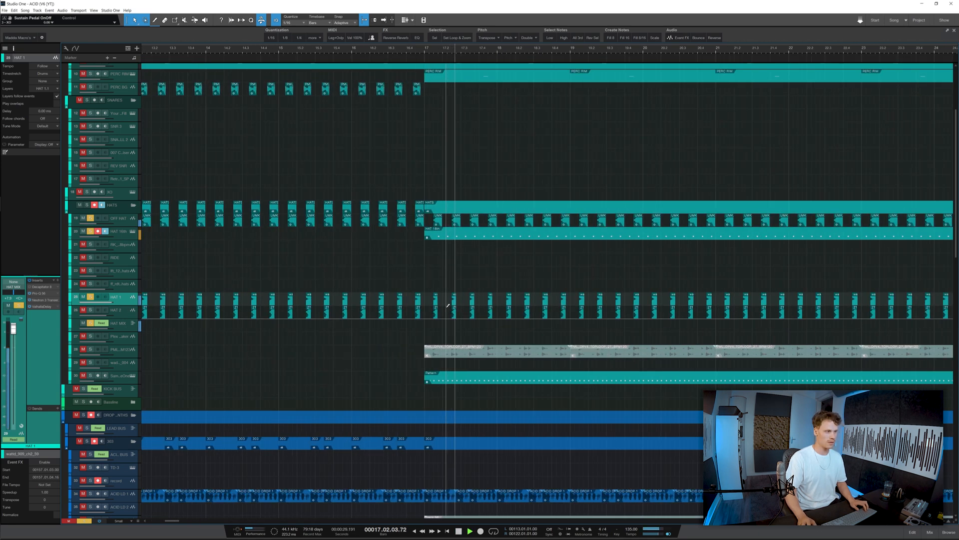
scroll(448, 306, down, 3)
key(space)
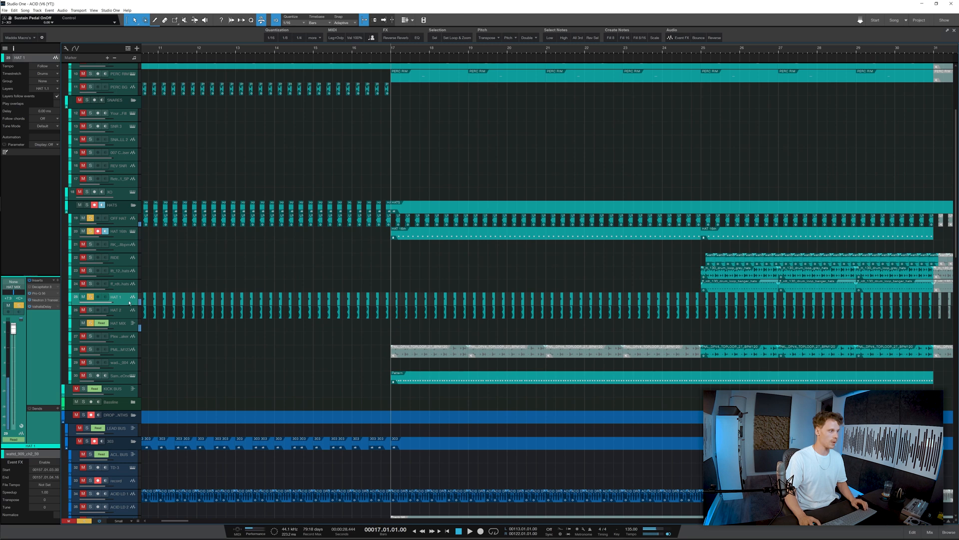
- Examine HAT 1's Pro-Q curve during playback, inspect its low-cut band and close the insert
click(49, 293)
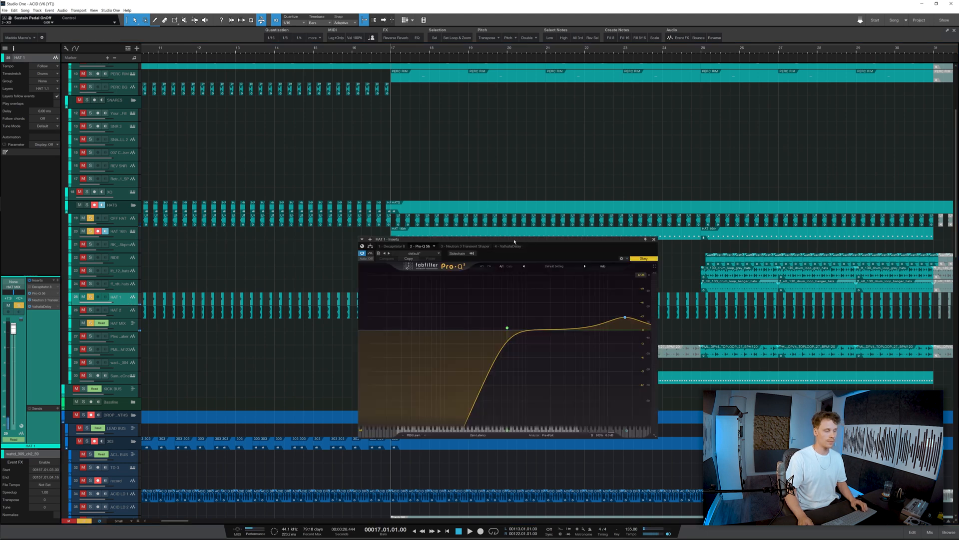
drag(514, 242, 491, 138)
key(space)
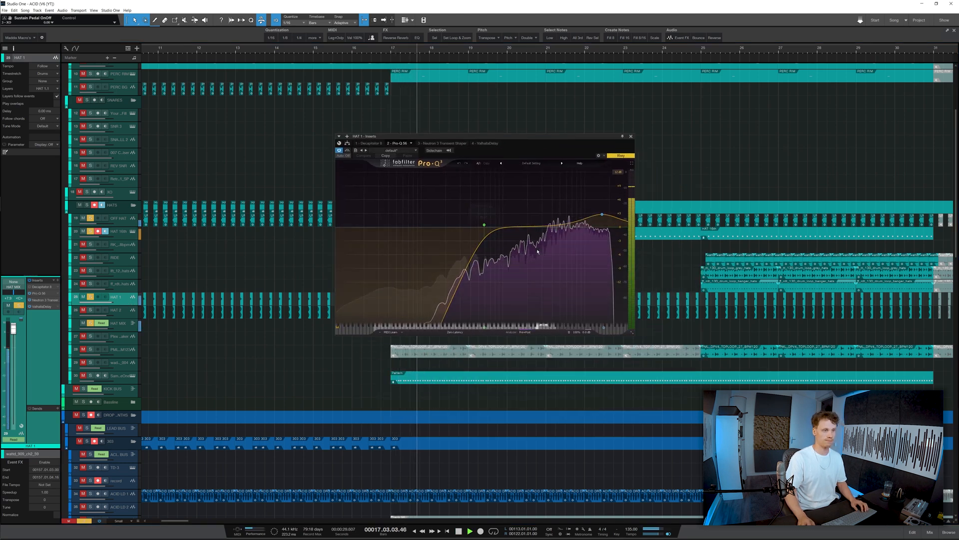
key(space)
click(485, 225)
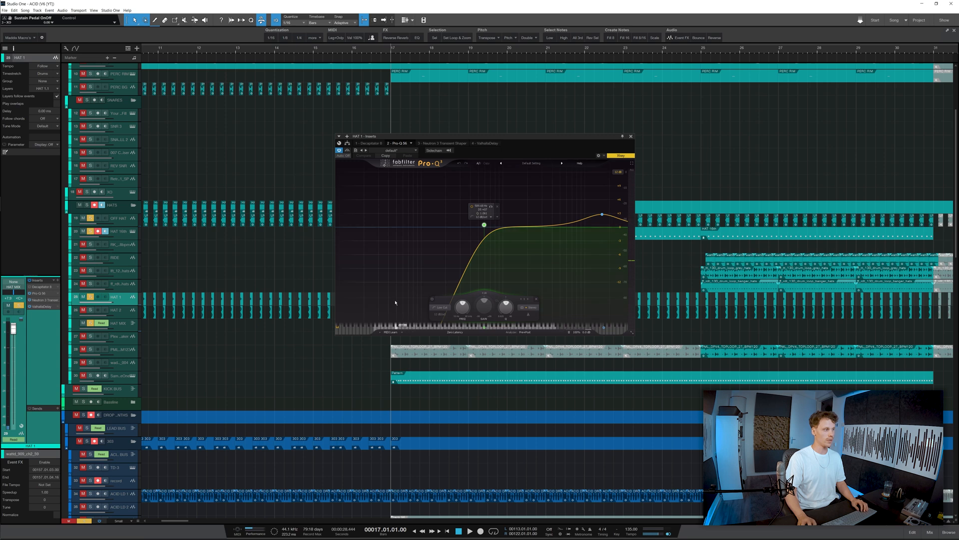
click(632, 136)
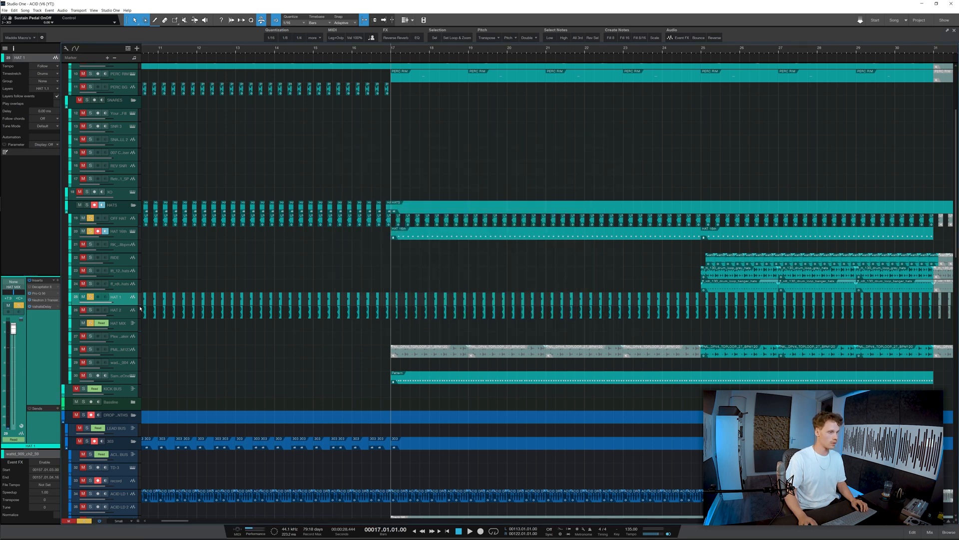
- Reselect the HAT 1 track, examine the three bands of its Neutron 3 Transient Shaper and close it
click(126, 234)
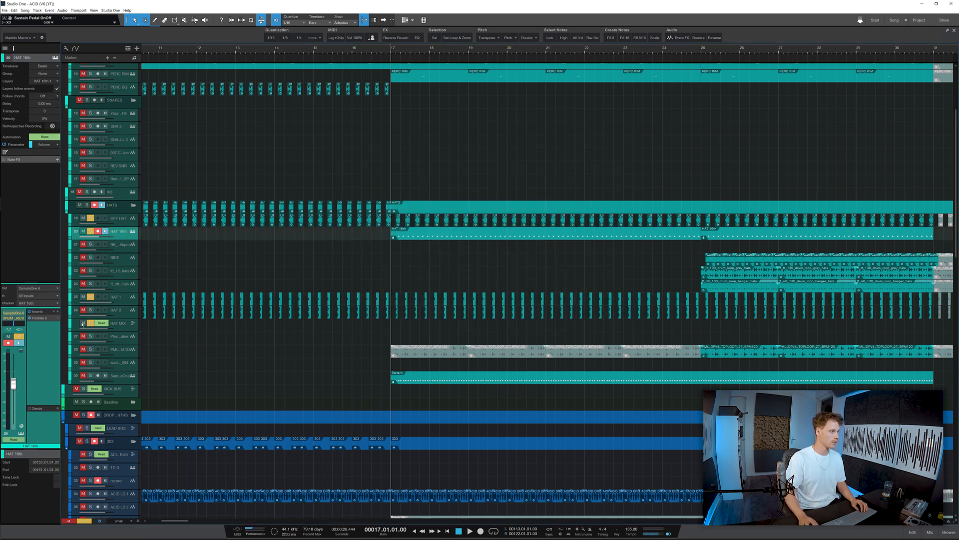
click(122, 251)
click(119, 327)
click(120, 298)
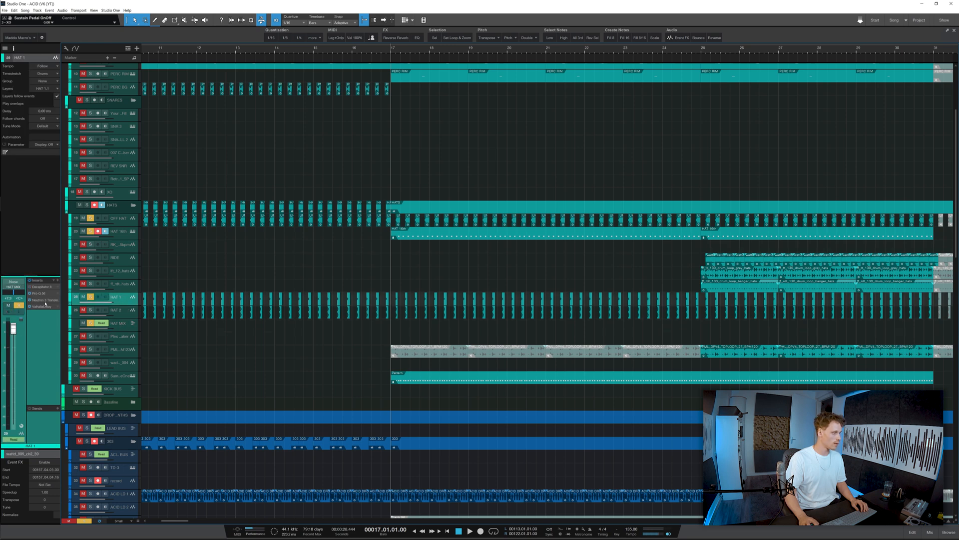
click(45, 303)
drag(497, 144, 327, 116)
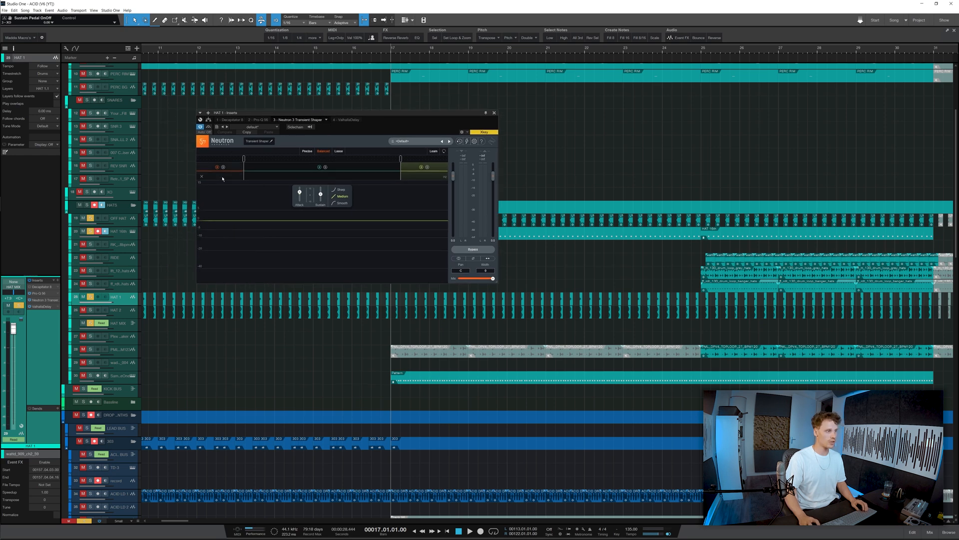
click(302, 177)
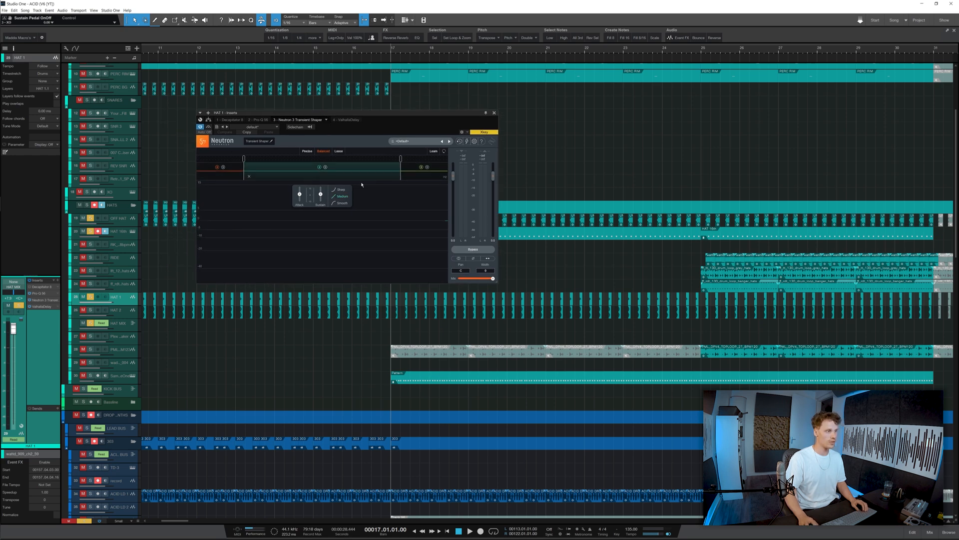
click(433, 177)
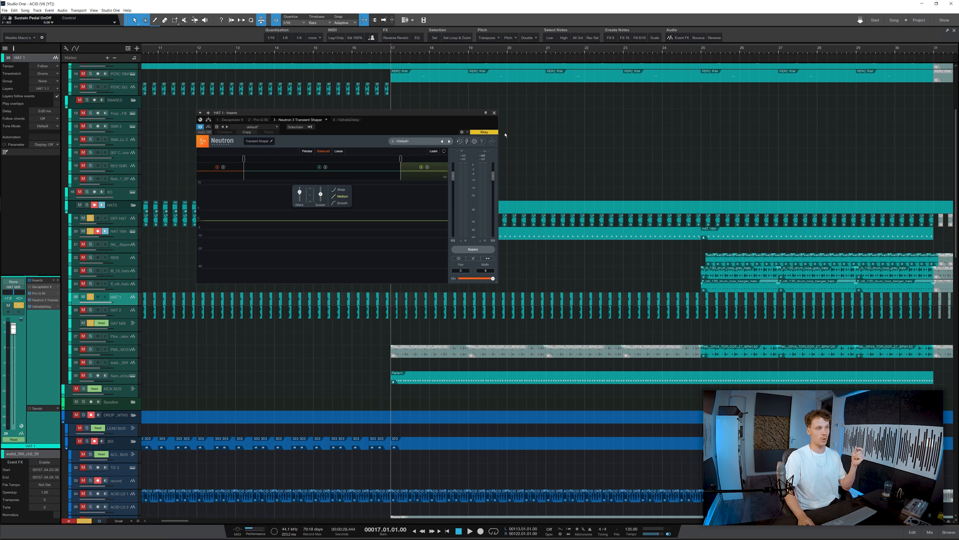
click(495, 113)
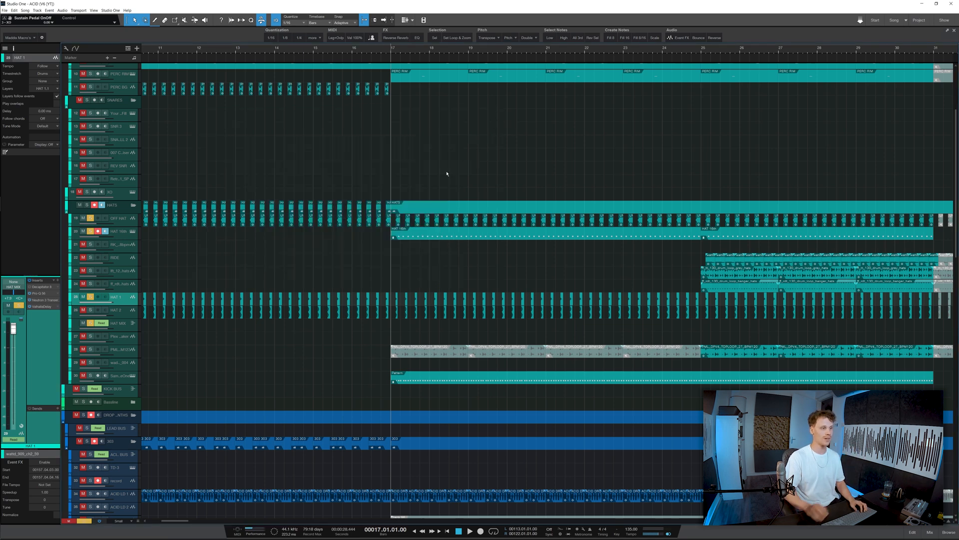
- Inspect the ValhallaDelay settings on HAT 1 and audition the hats from bar 17
key(space)
key(space)
double_click(42, 306)
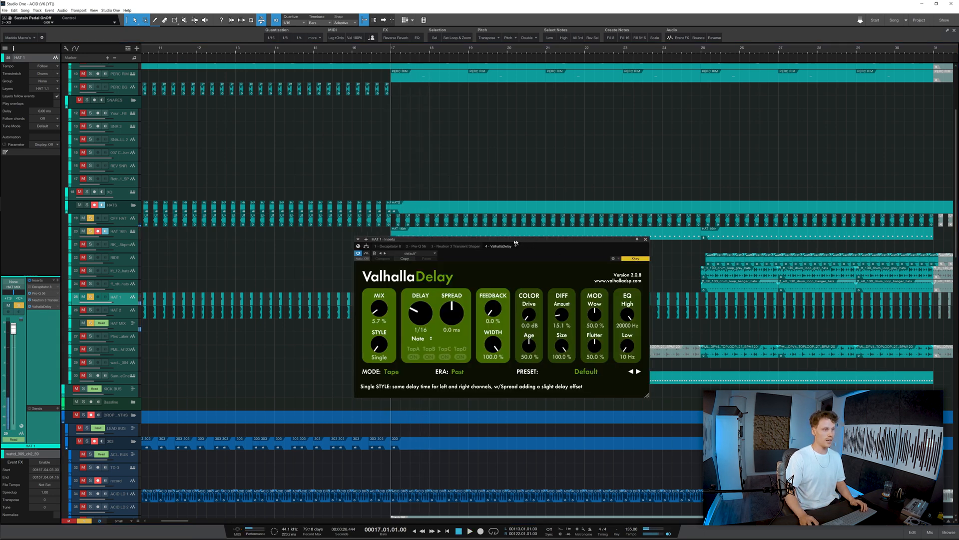
drag(549, 240, 434, 175)
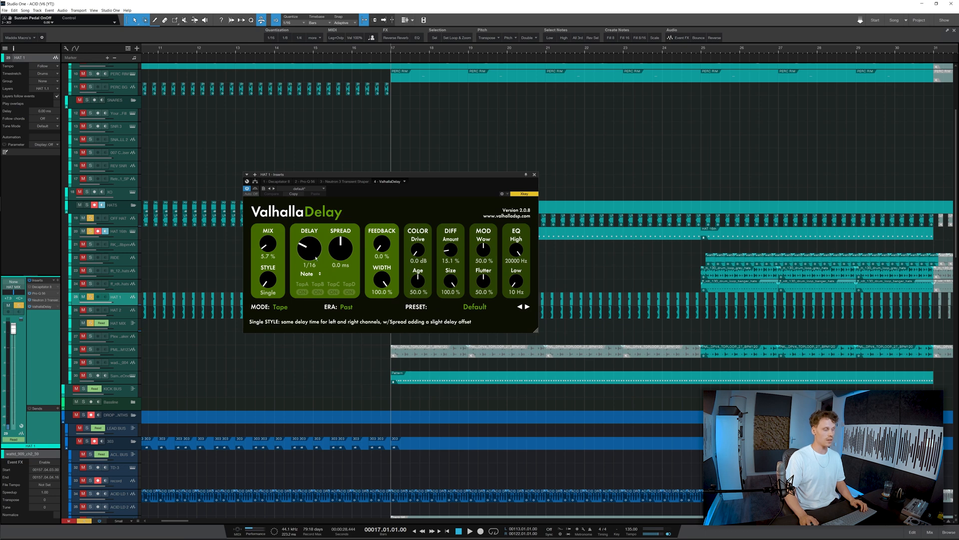
click(124, 223)
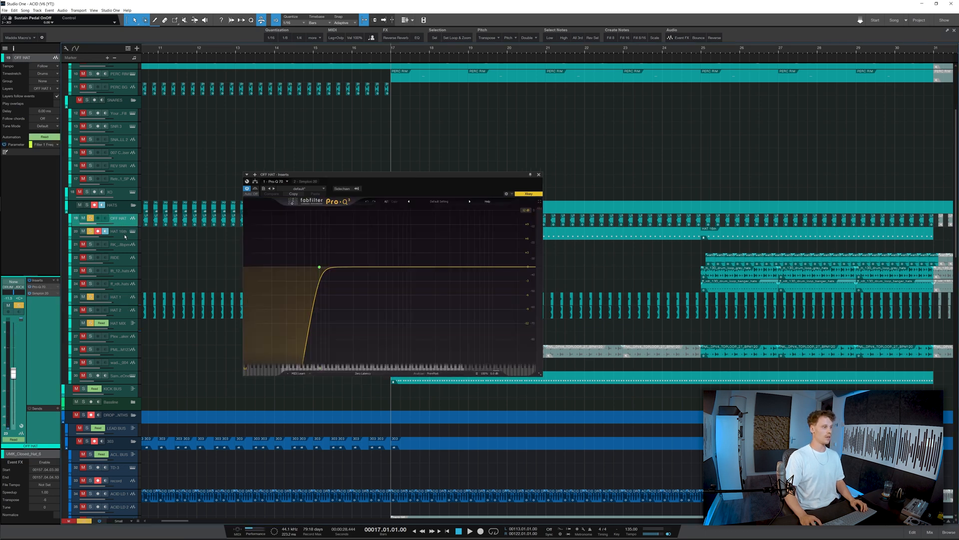
click(122, 299)
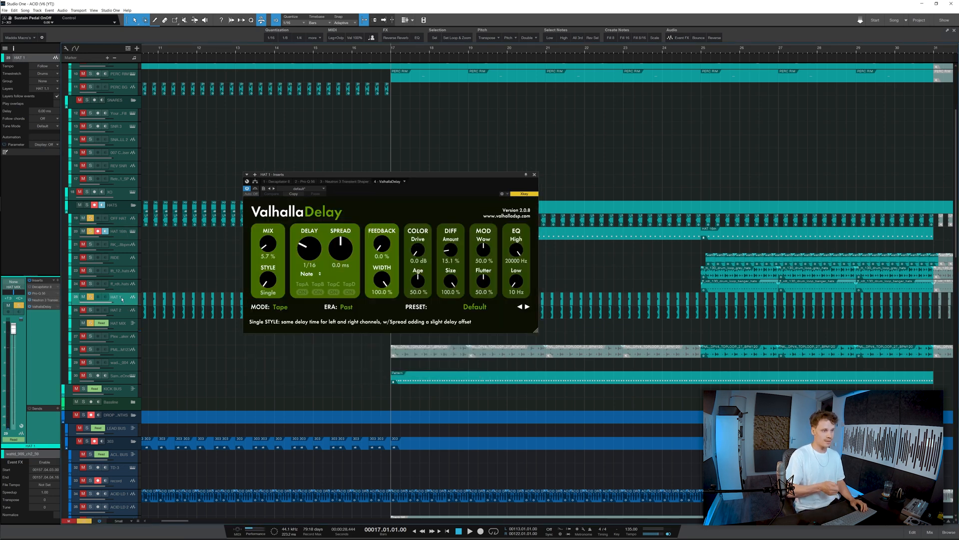
key(space)
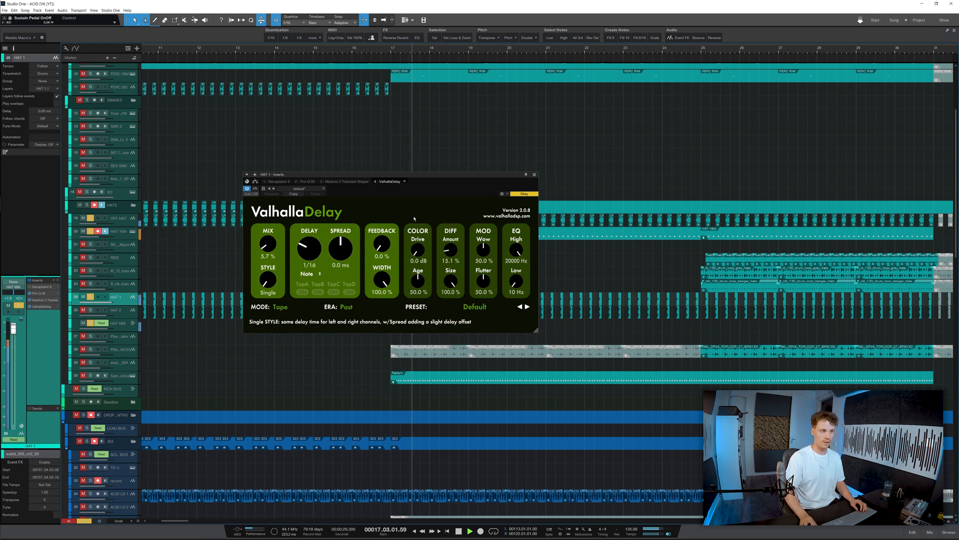
key(space)
click(534, 174)
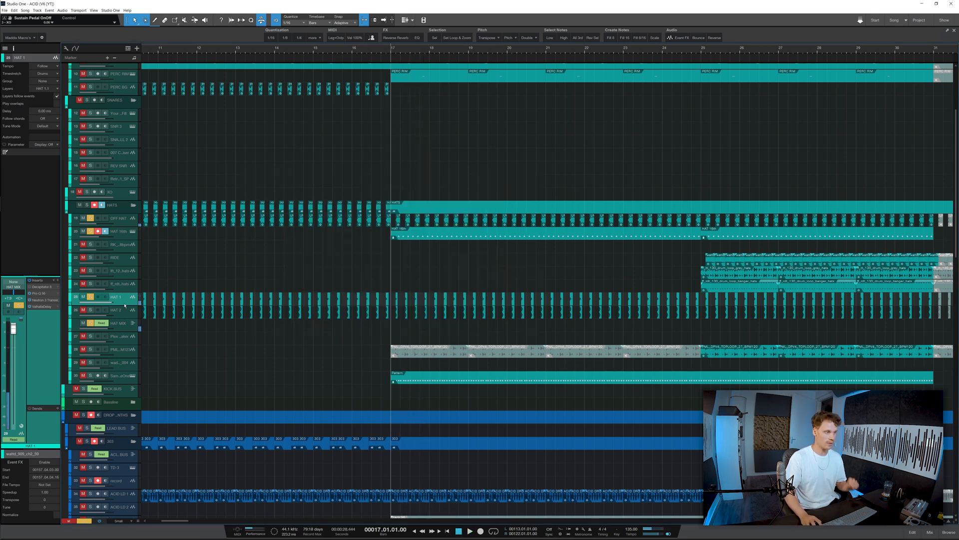
- Select the HAT 2 track and play the hats from bar 17 with a closer timeline view
click(128, 315)
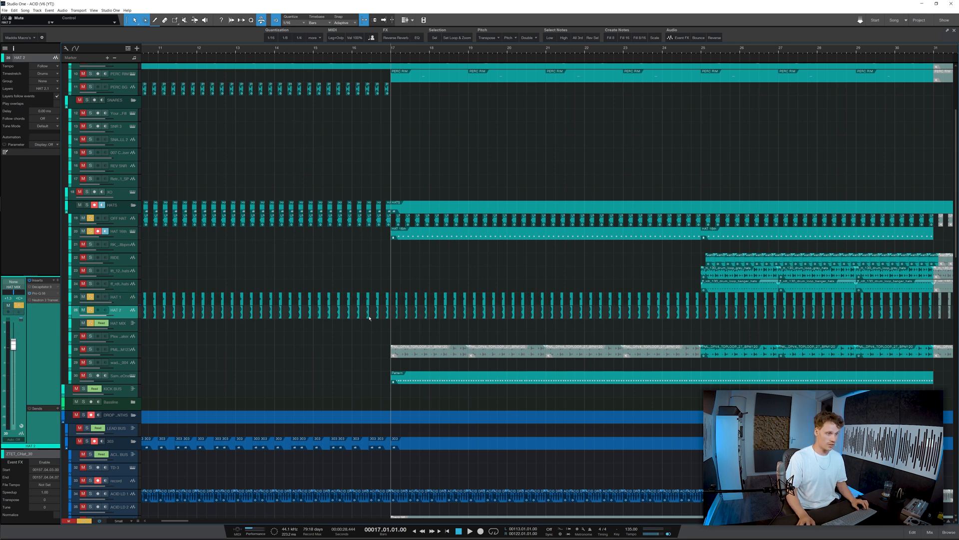
key(e)
key(e)
key(e)
key(w)
key(w)
key(space)
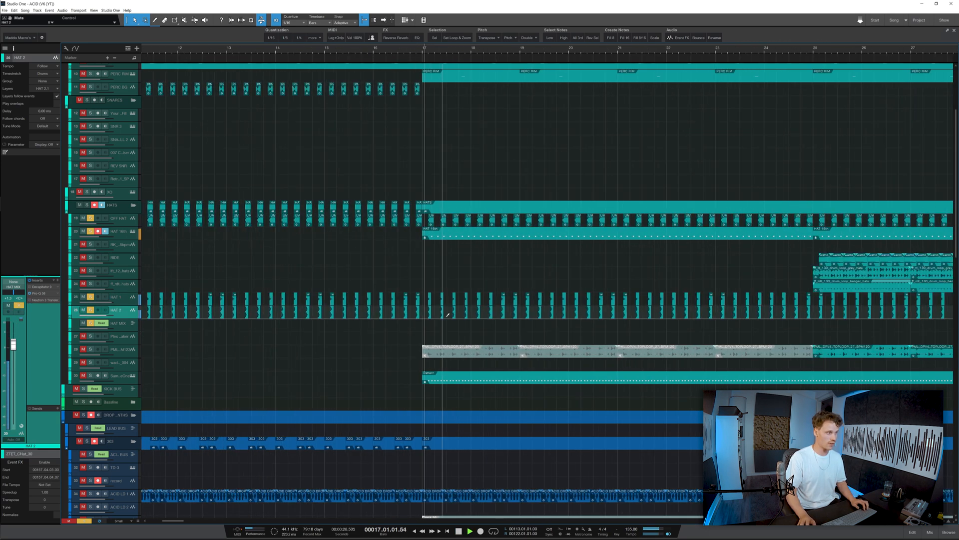
- Unsolo HAT 1, OFF HAT and HAT 16th during playback to hear HAT 2 alone, and stop
click(110, 297)
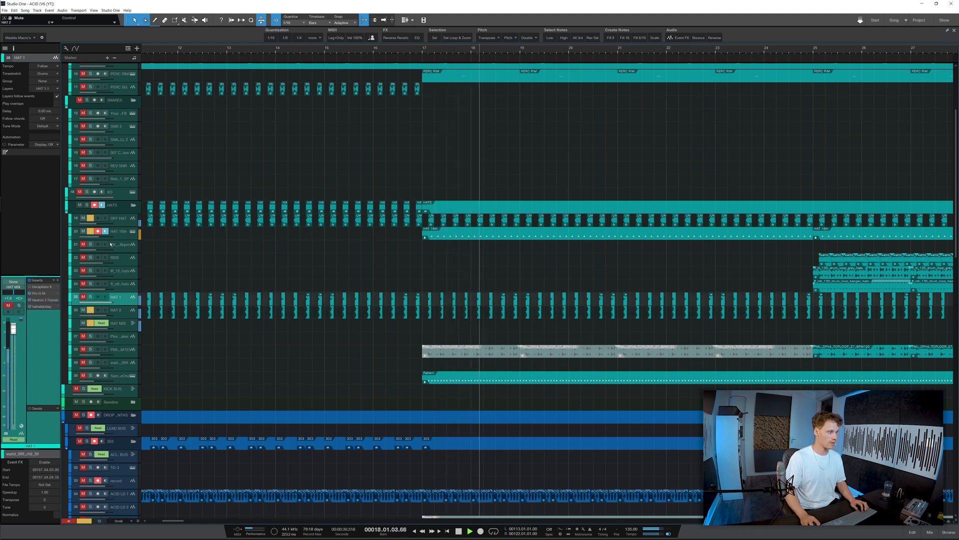
click(90, 219)
click(90, 232)
click(114, 310)
key(space)
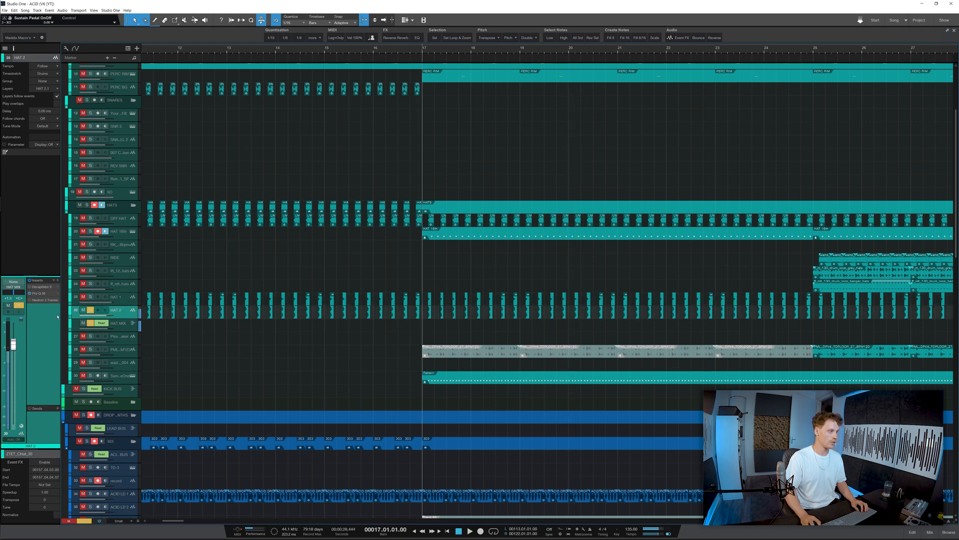
- Examine the Pro-Q EQ curve on HAT 2 during a short playback and close the plugin
click(39, 293)
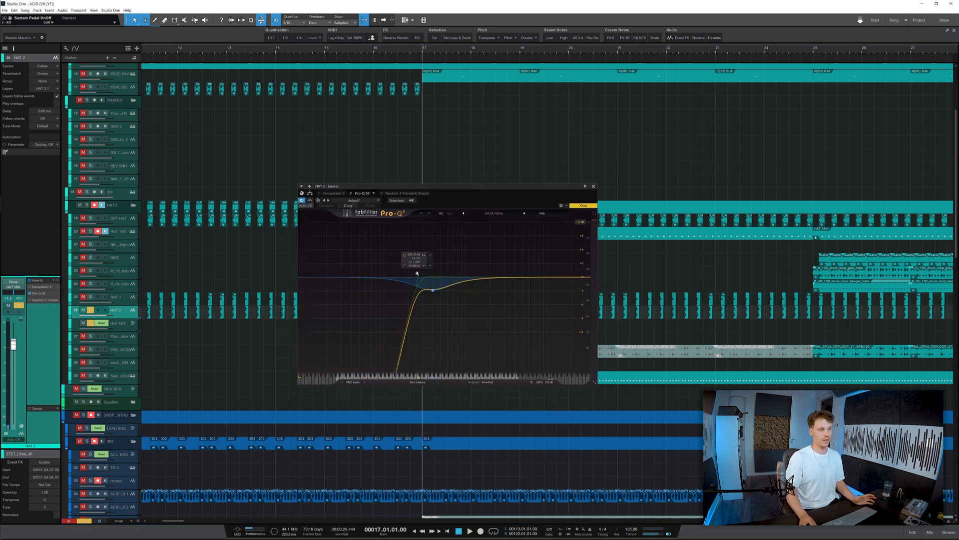
key(space)
key(space)
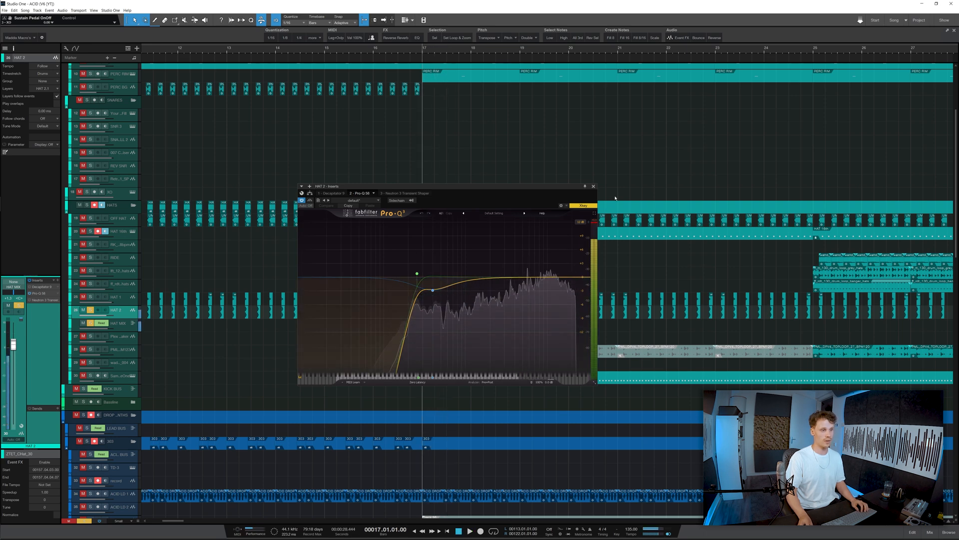
click(594, 186)
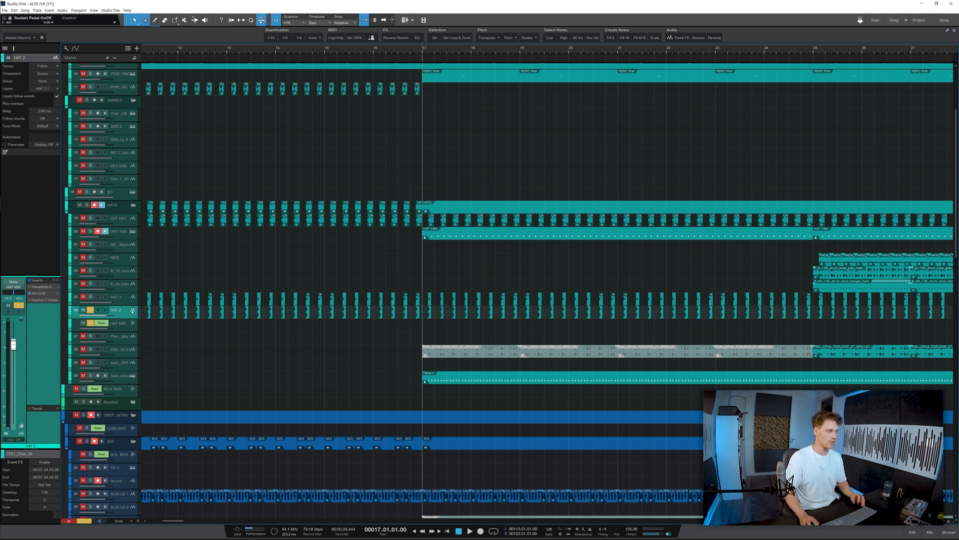
- Solo HAT 1 and OFF HAT again, and select the HAT 16th track
click(126, 302)
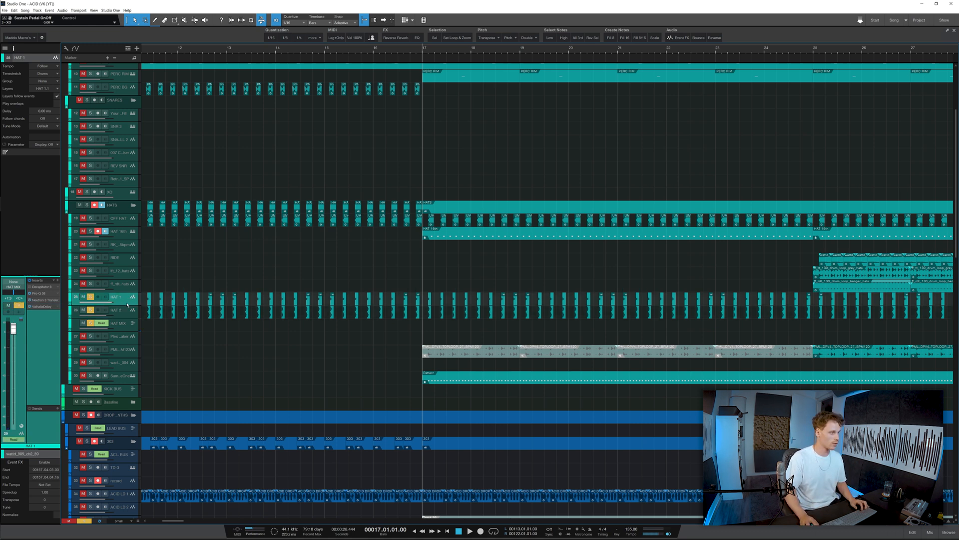
click(127, 235)
click(123, 223)
key(s)
click(122, 228)
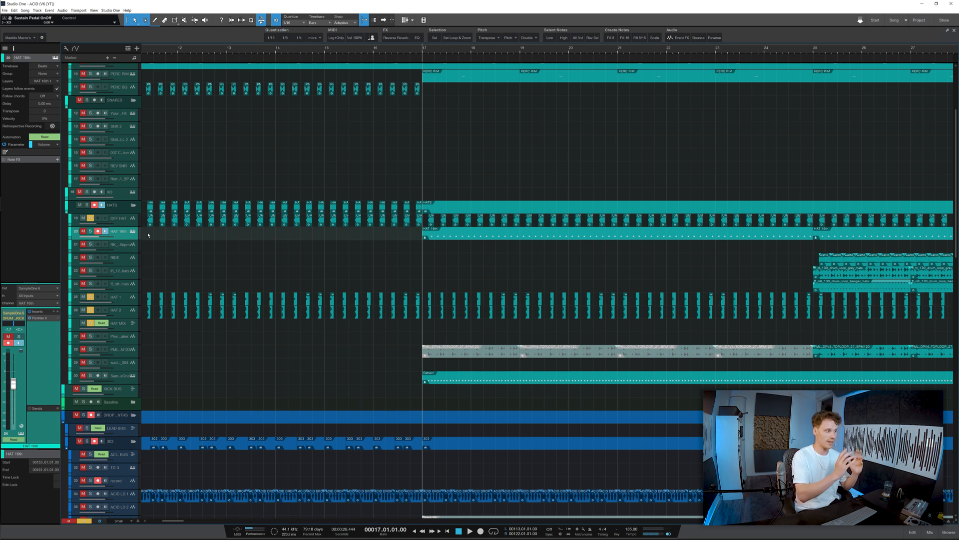
- Solo HAT 16th and all tracks between it and HAT 1, including RIDE, with the HAT MIX bus selected
click(120, 326)
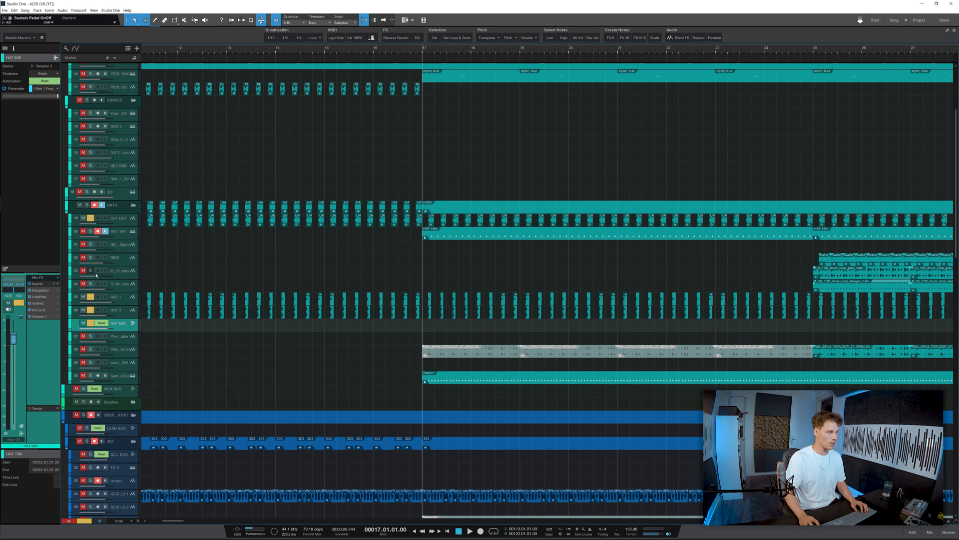
drag(90, 284, 83, 251)
click(84, 244)
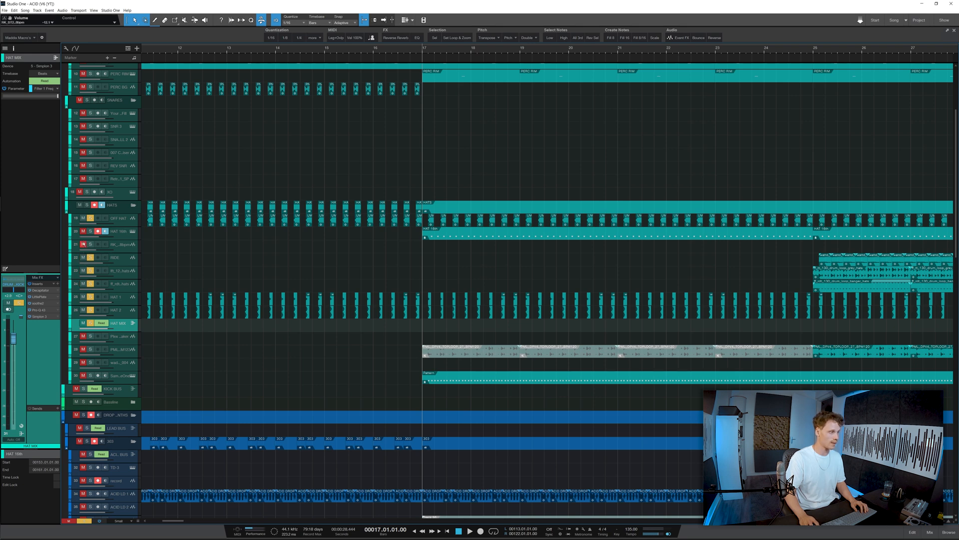
click(84, 236)
click(83, 232)
click(130, 329)
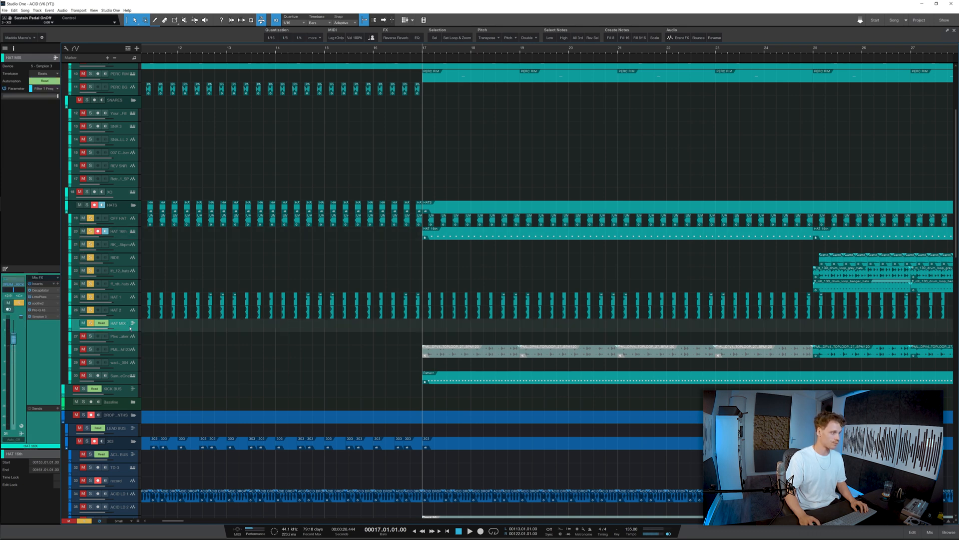
- Review the Decapitator saturation on the HAT MIX bus while briefly playing the hats, and close it
click(39, 290)
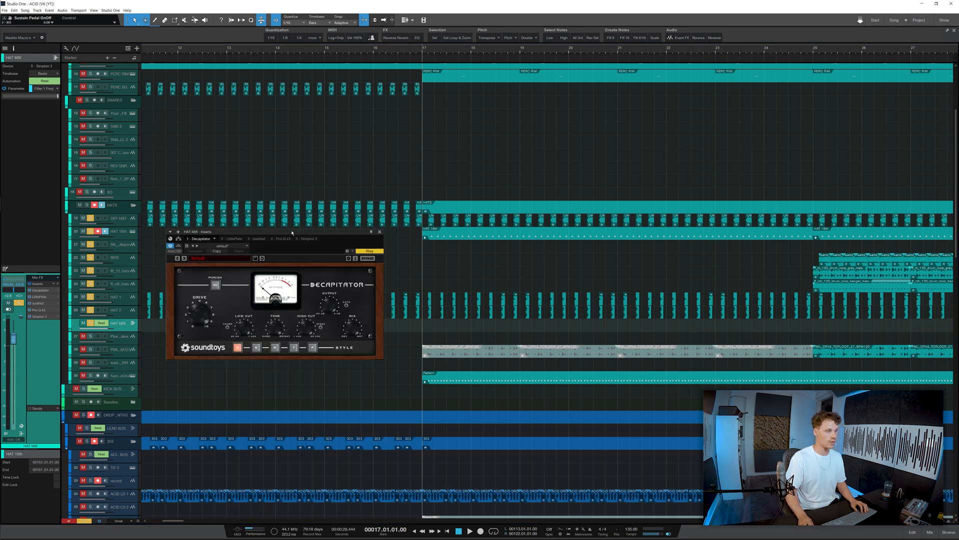
drag(288, 233, 434, 132)
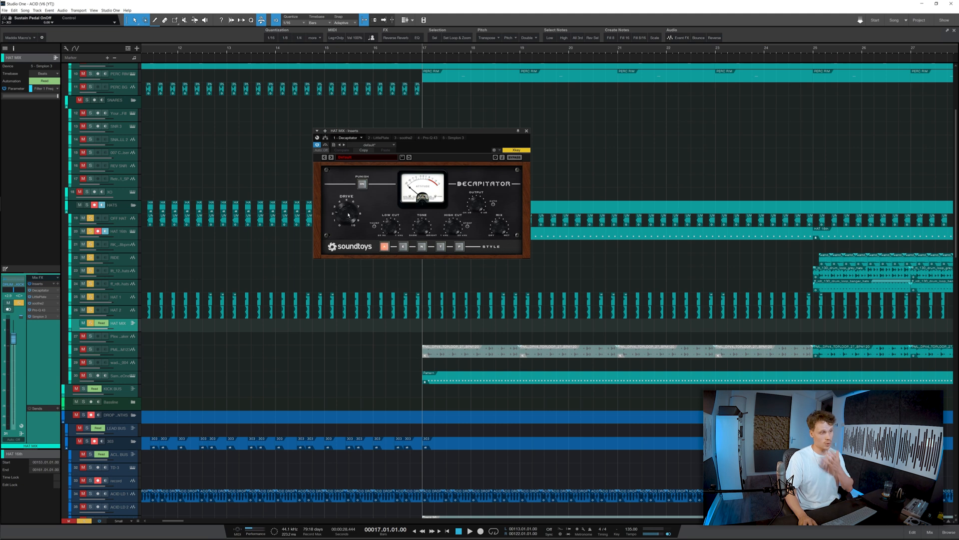
key(space)
key(space)
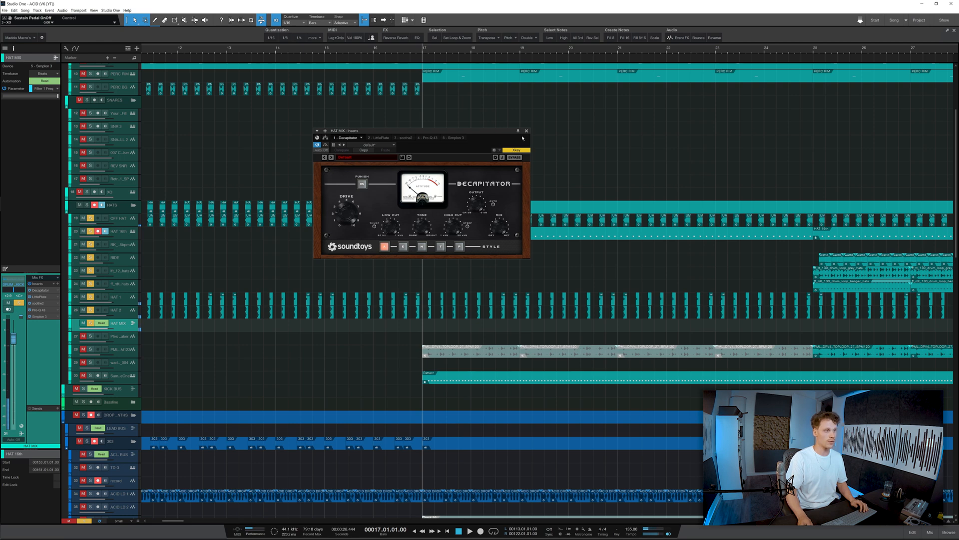
click(526, 130)
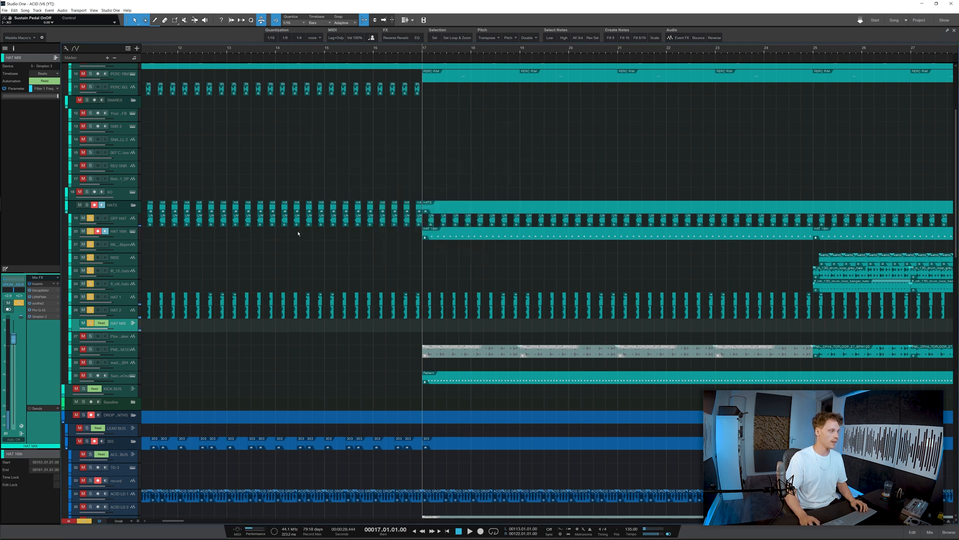
- Review the Little Plate reverb settings on the HAT MIX bus and close the plugin
click(40, 296)
drag(498, 247, 579, 169)
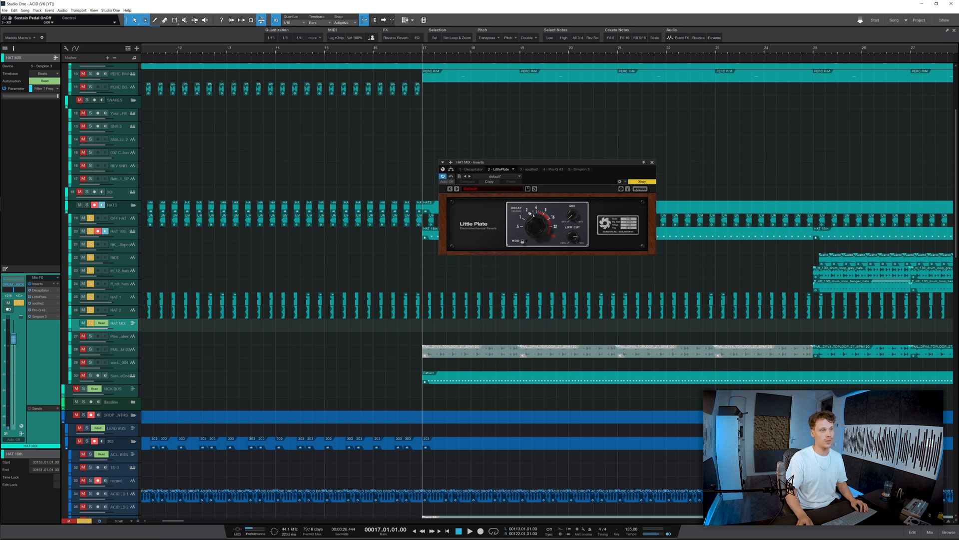
click(652, 164)
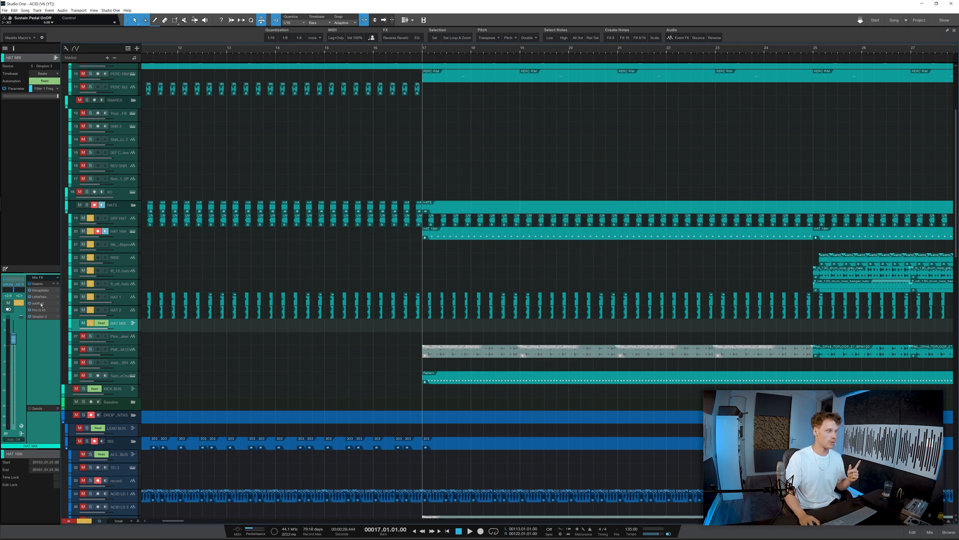
- Examine the soothe2 bands on the HAT MIX bus during playback of the hats and close the plugin
click(40, 303)
drag(449, 122, 505, 132)
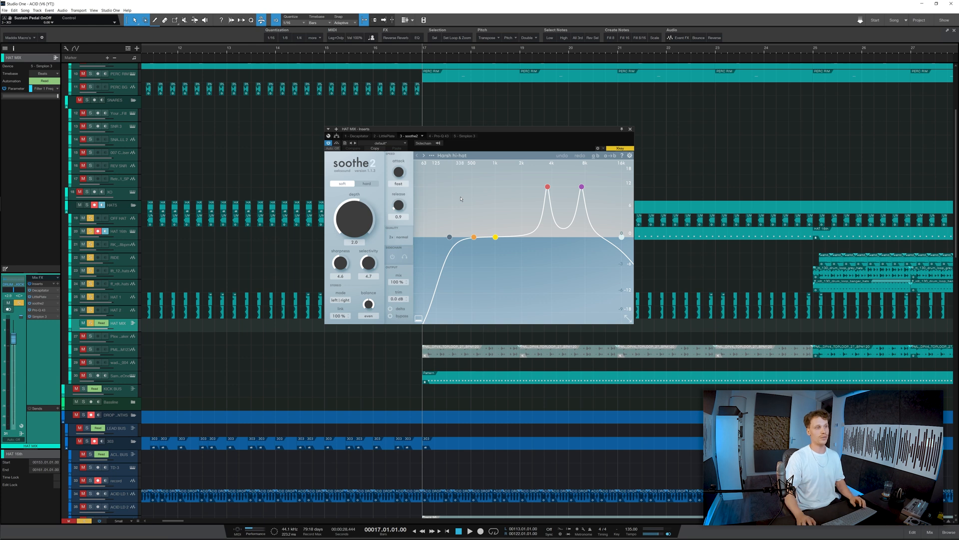
click(548, 186)
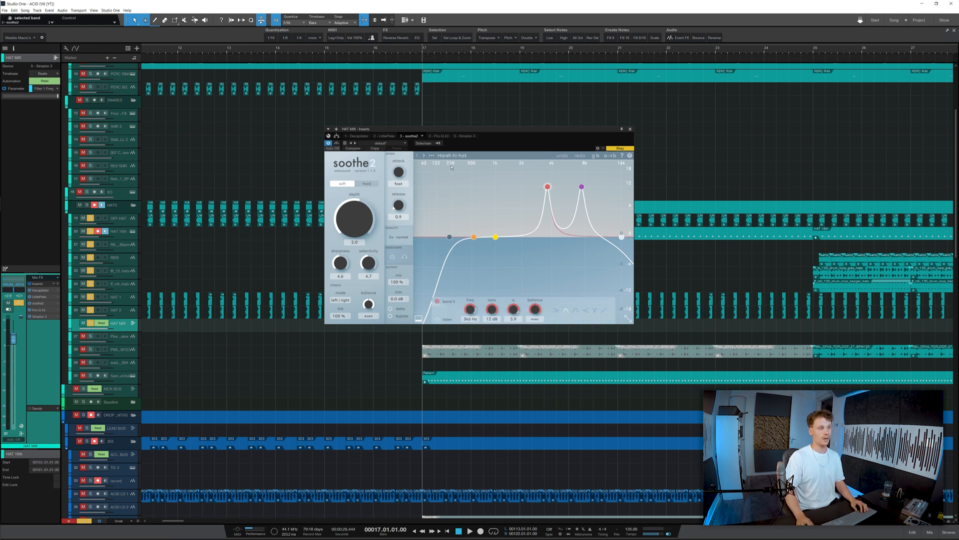
key(space)
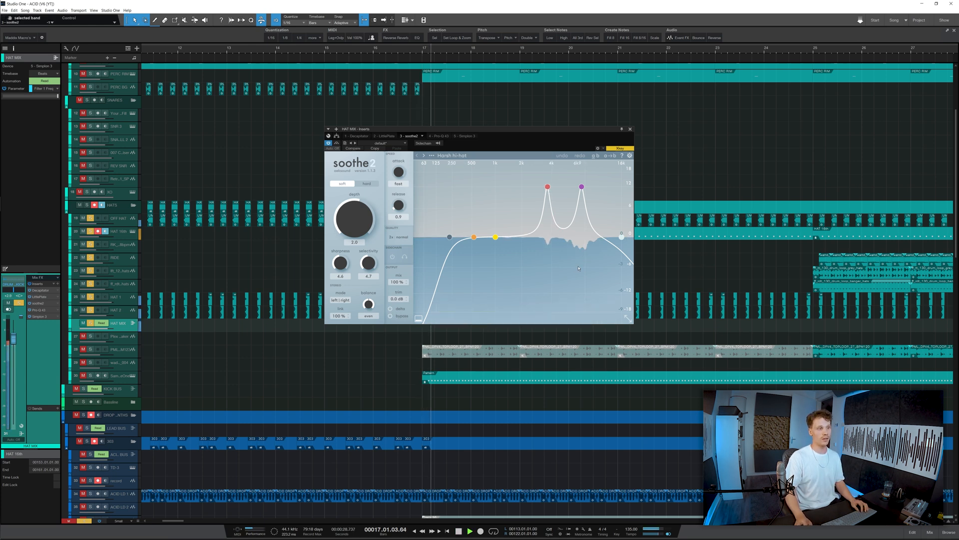
key(space)
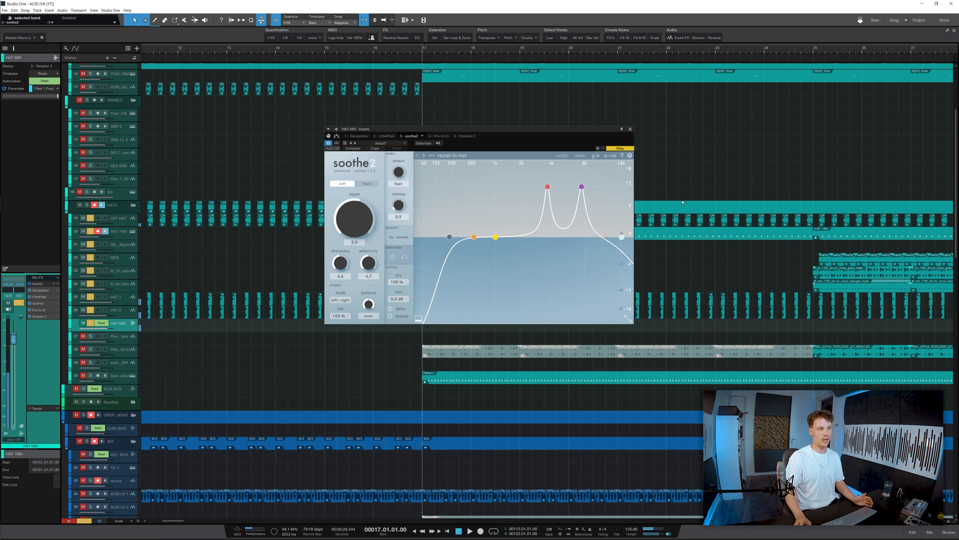
click(631, 129)
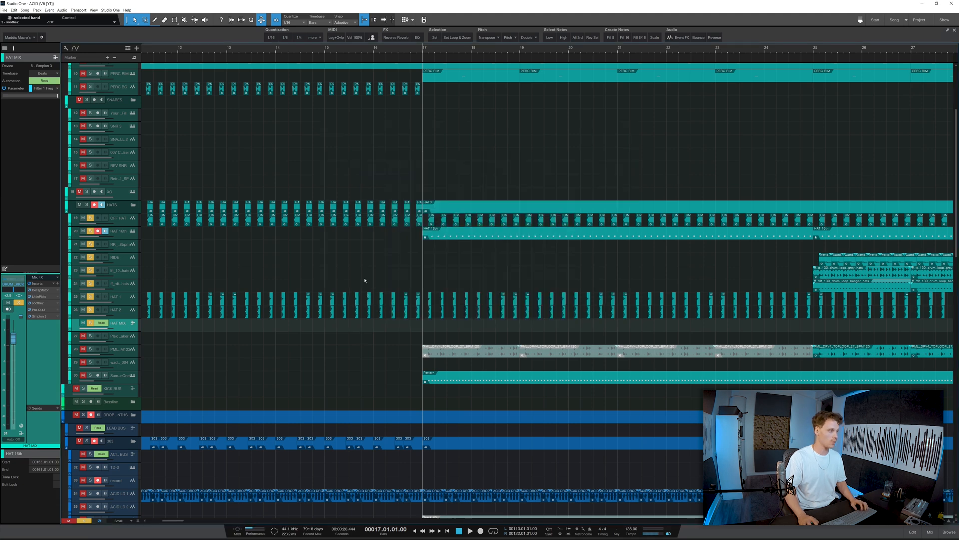
- Examine the low-cut curve in Pro-Q 3 on the HAT MIX bus during playback and close the plugin
double_click(38, 310)
drag(528, 214, 530, 149)
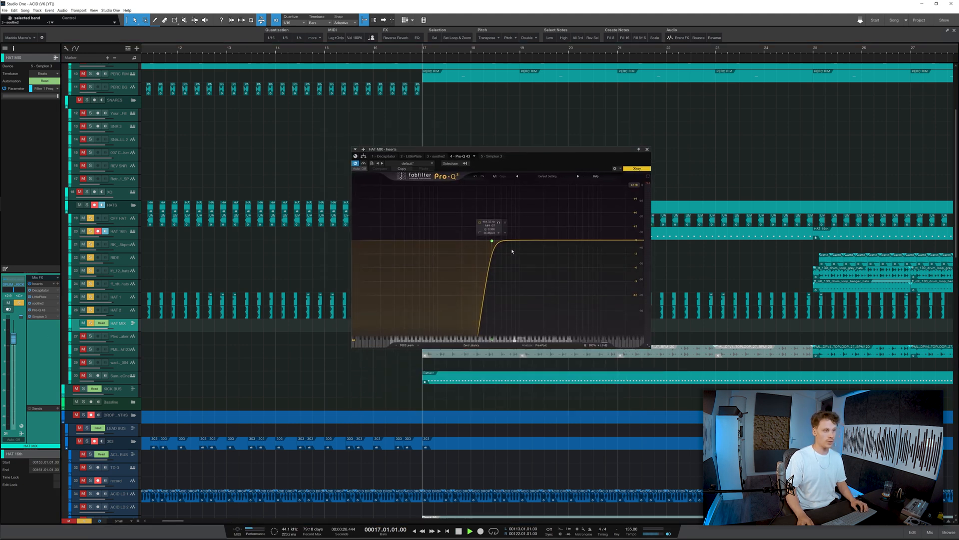
key(space)
key(space)
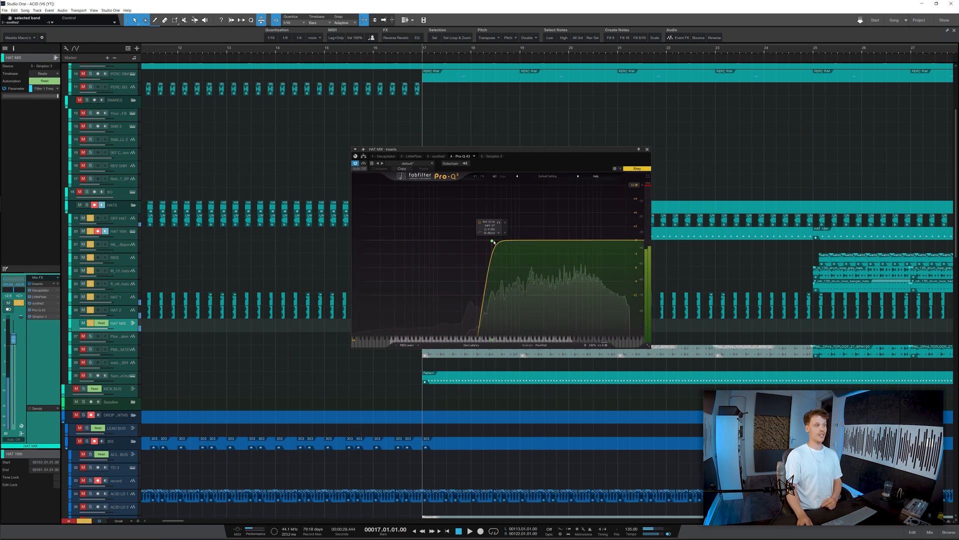
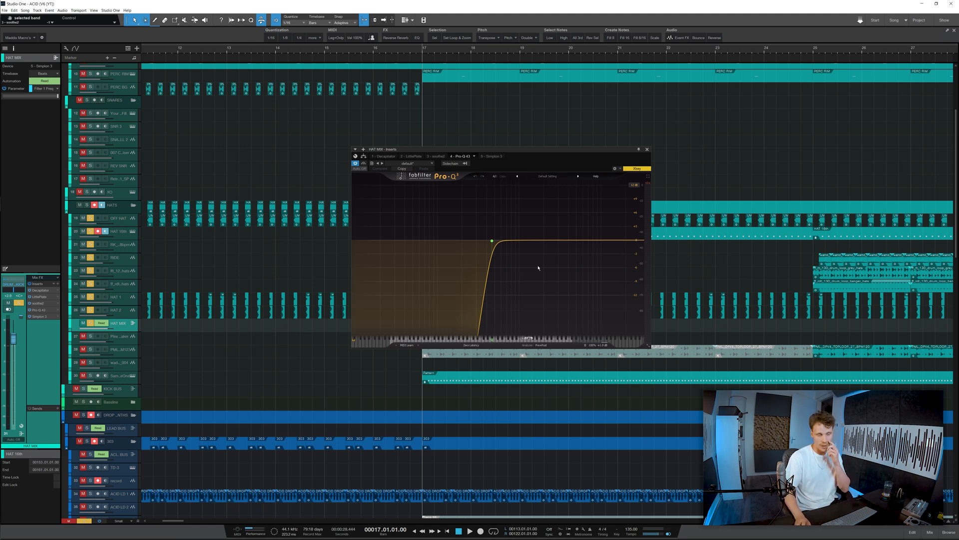
click(647, 149)
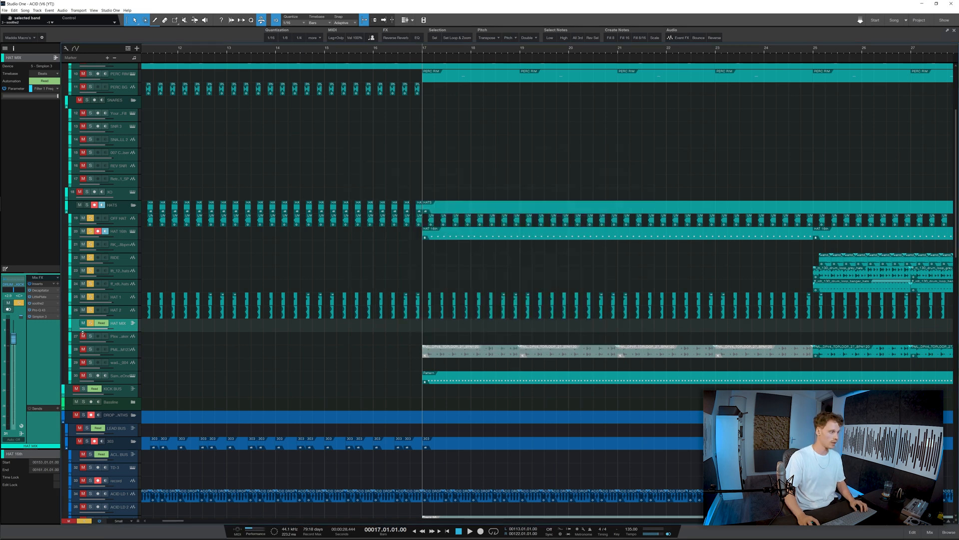
- View the FabFilter Simplon filter on the HAT MIX bus while the hats play, and close it
click(39, 317)
key(space)
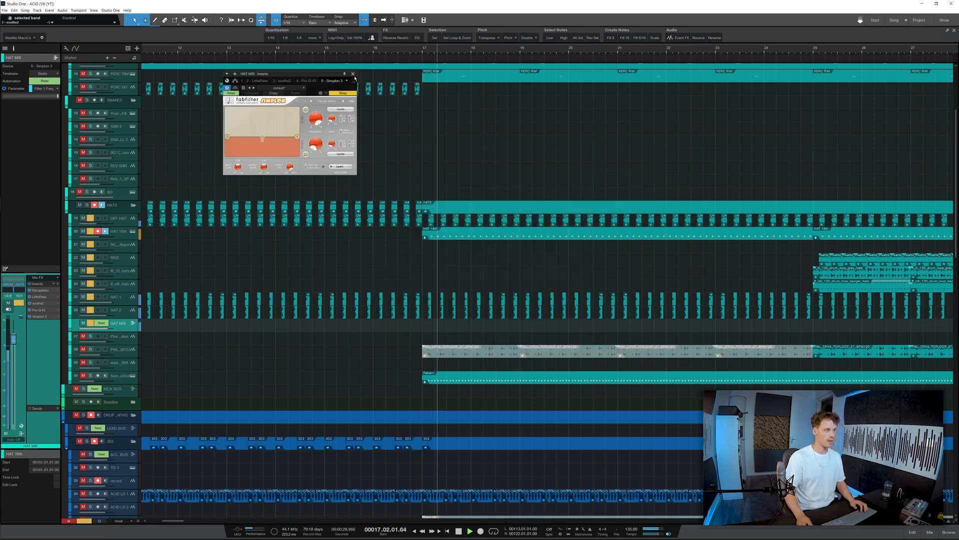
click(354, 74)
- Enlarge the tracks and view the Filter 1 Freq automation of HAT MIX across the whole arrangement
key(w)
key(w)
key(shift+e)
key(shift+e)
key(w)
key(w)
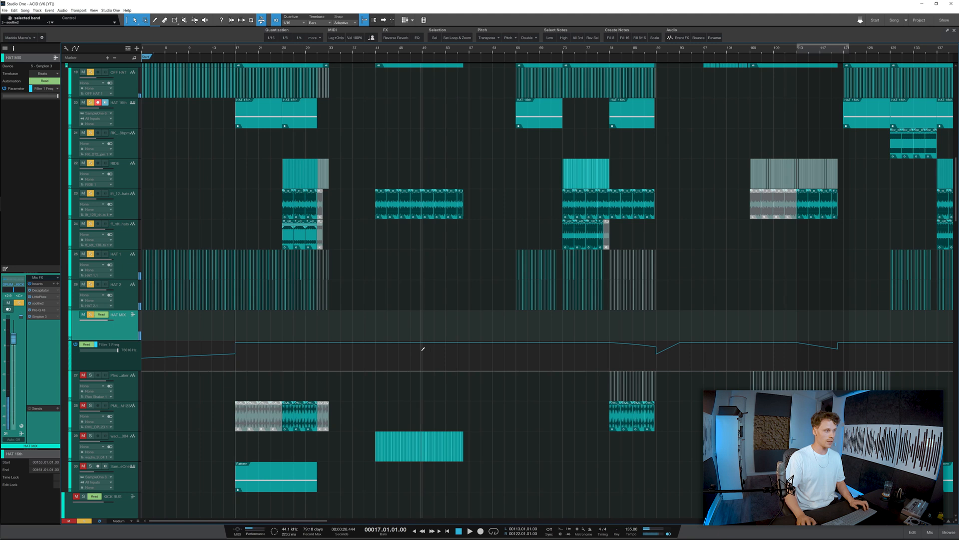
- Play the soloed hats from bar 9 and again from just before bar 17 to hear the HAT MIX filter automation
click(189, 372)
key(space)
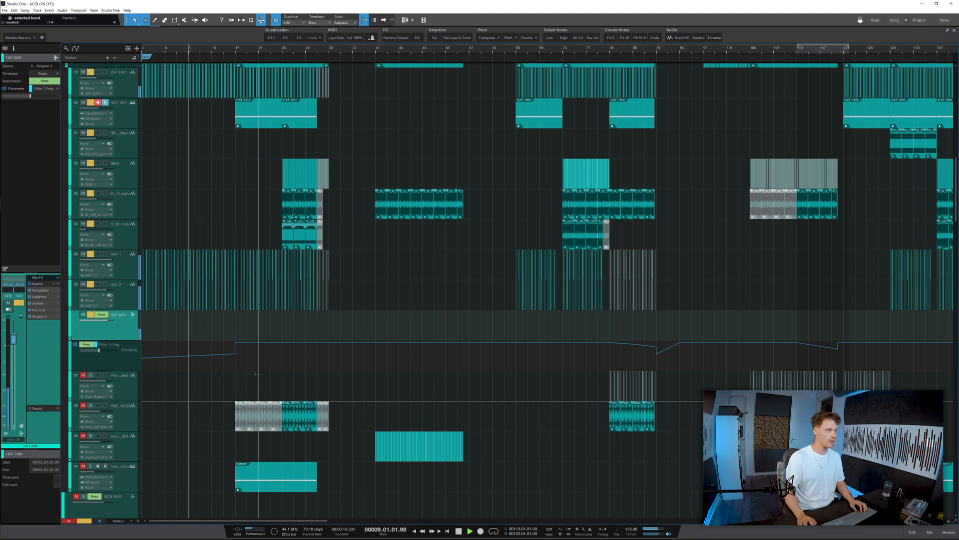
key(space)
click(228, 371)
key(space)
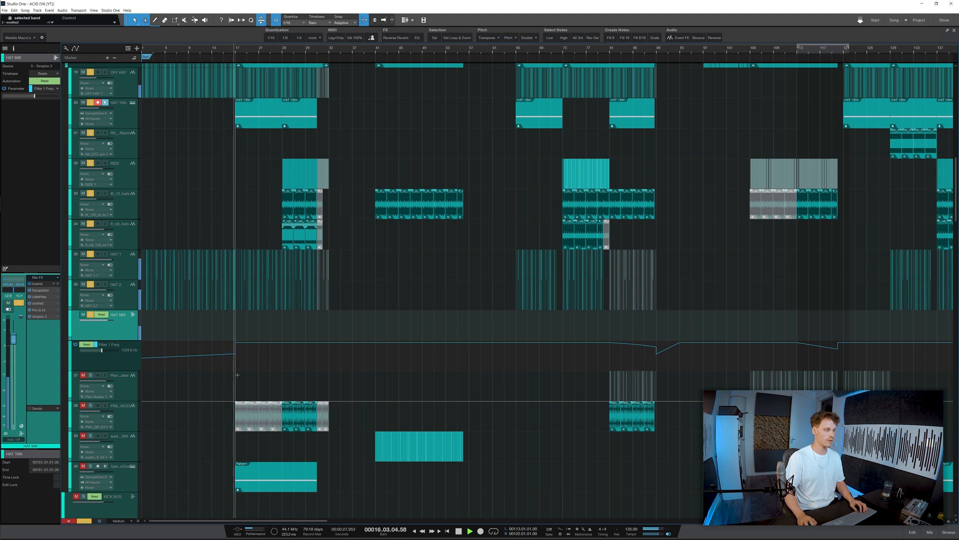
- Stop playback and unsolo HAT MIX, HAT 1, HAT 2 and the two drum-loop hats tracks
key(s)
key(space)
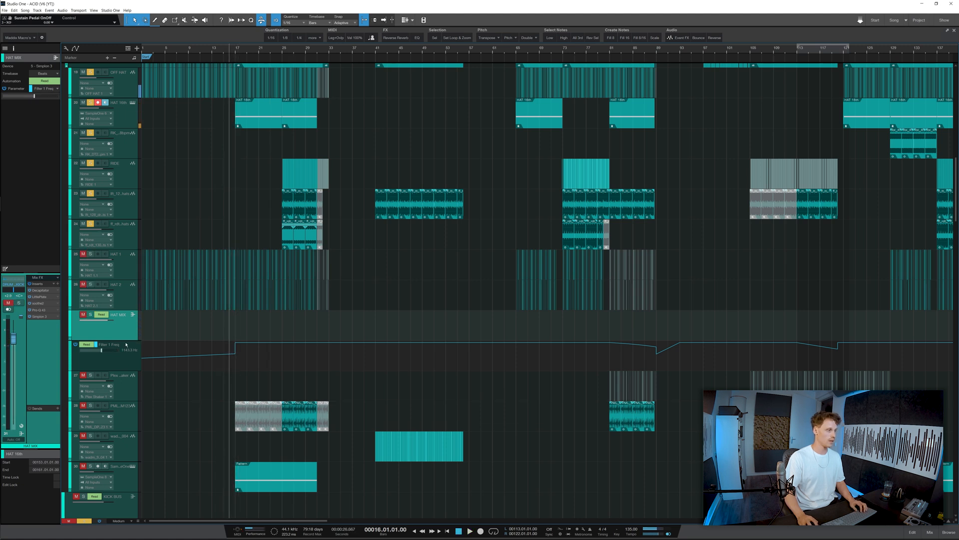
click(123, 241)
key(s)
click(124, 208)
key(s)
- Select the soloed RIDE track and enlarge the arrangement around its first clips near bar 25
click(125, 175)
key(s)
click(126, 149)
click(127, 175)
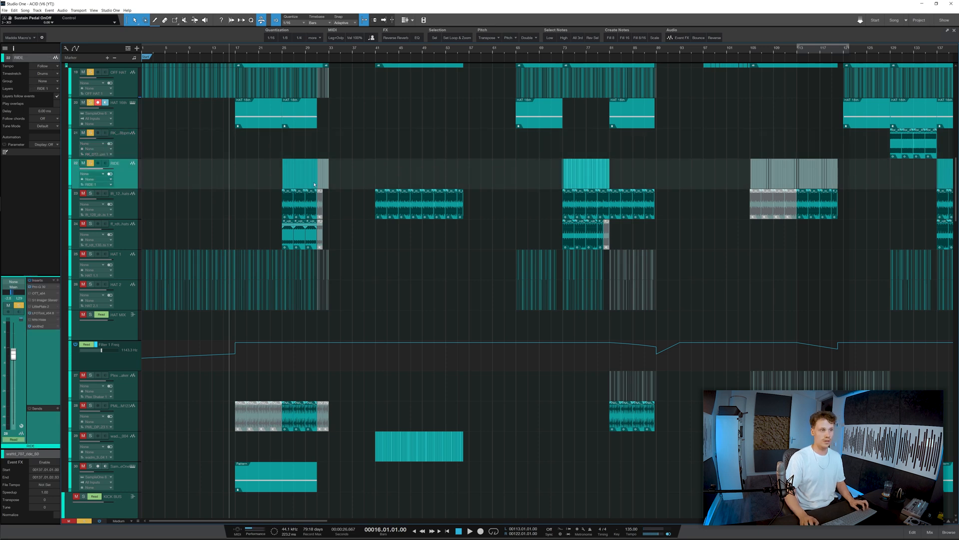
scroll(291, 189, up, 5)
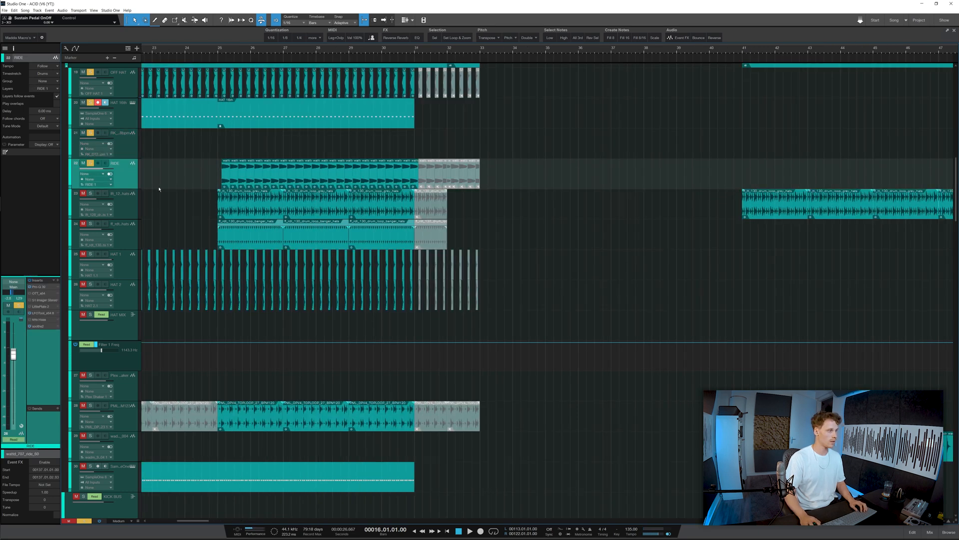
- Try soloing the two drum-loop hats tracks below RIDE and take the solos off again
click(127, 209)
key(s)
click(126, 236)
key(s)
key(s)
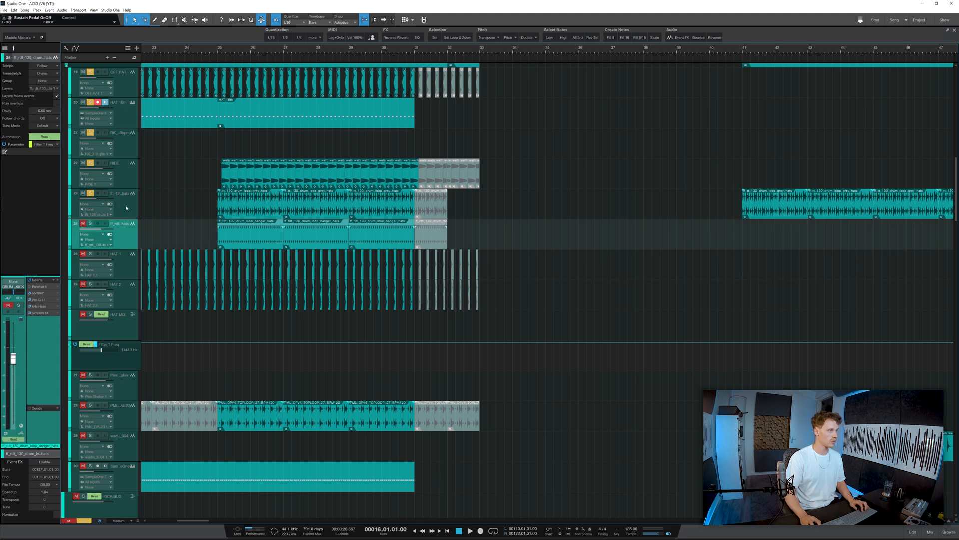
click(126, 208)
key(s)
- Play the RIDE track together with the other soloed hats from bar 25, and stop
click(123, 174)
key(space)
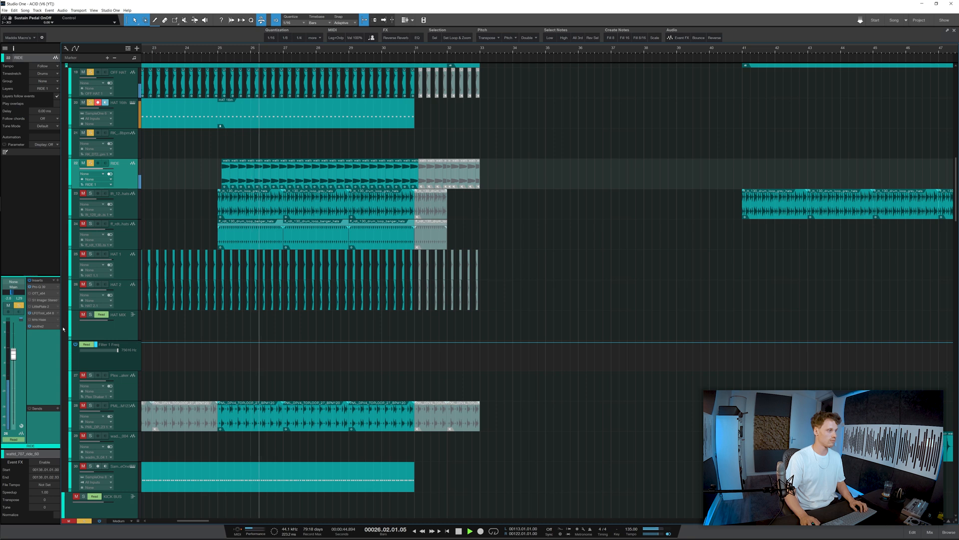
key(space)
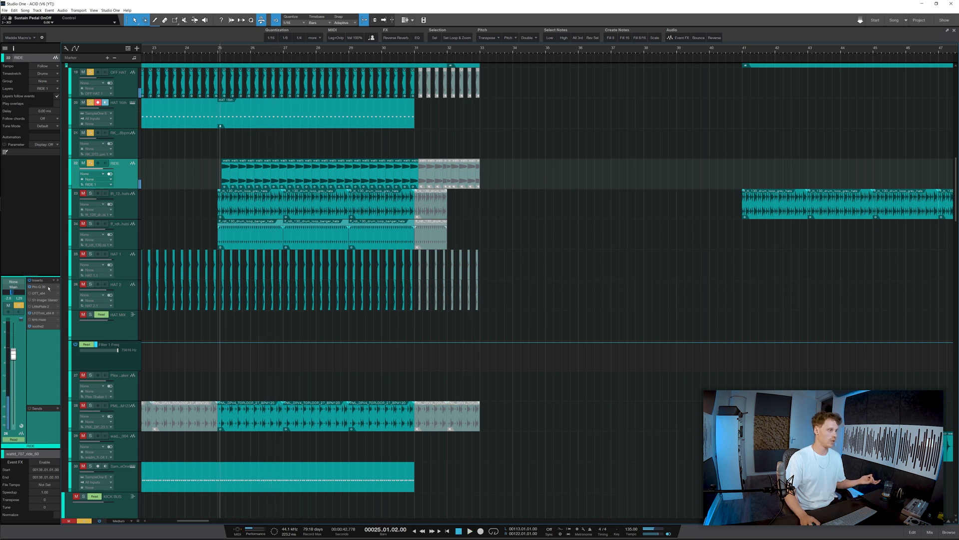
- View the low-cut band in Pro-Q 3 on the RIDE track and close the plugin
click(46, 288)
click(452, 239)
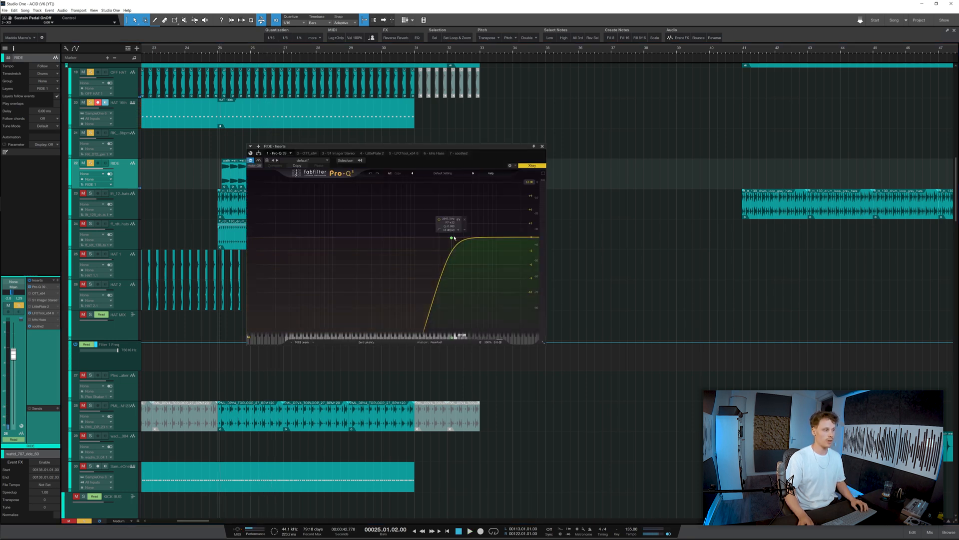
click(543, 146)
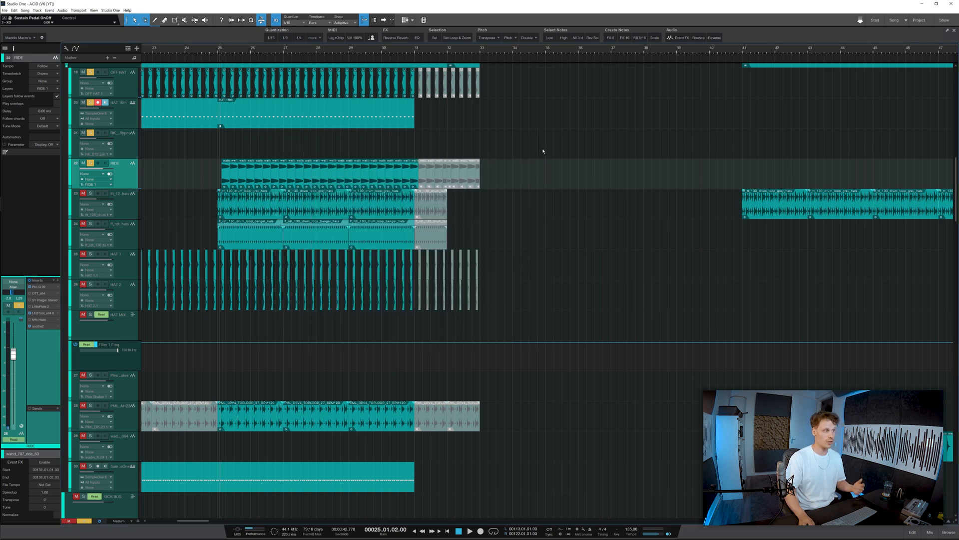
- Solo the drum-loop hats on track 23 and play them with the ride and other hats from bar 25
click(125, 204)
key(s)
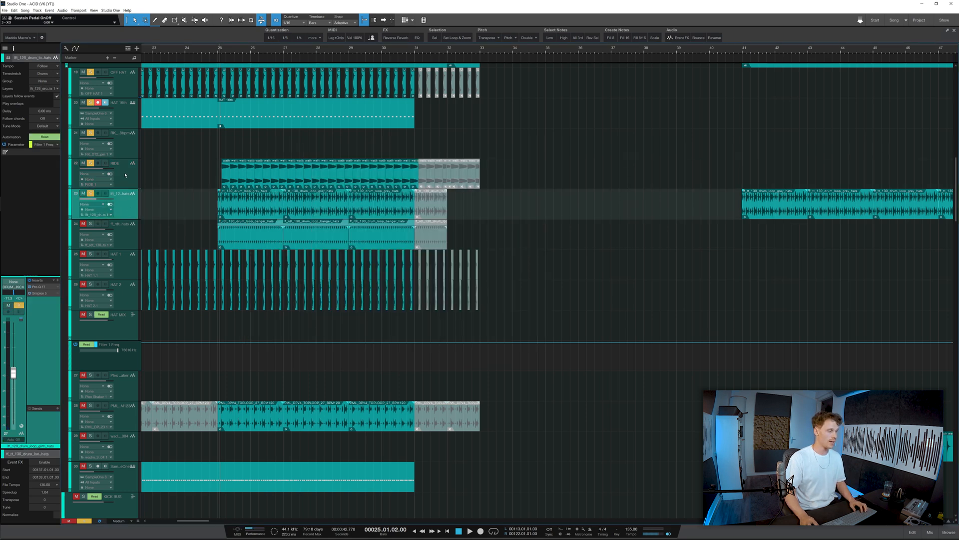
click(124, 176)
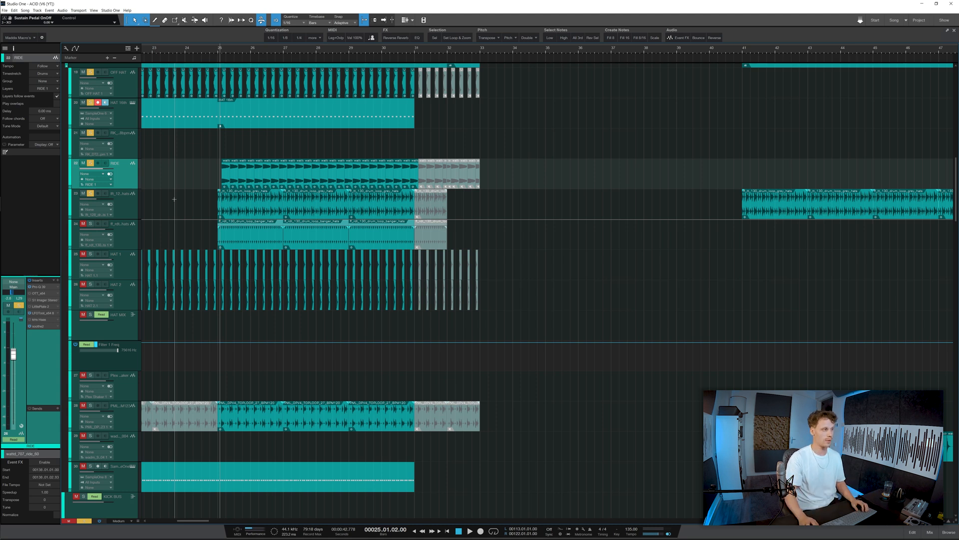
click(243, 212)
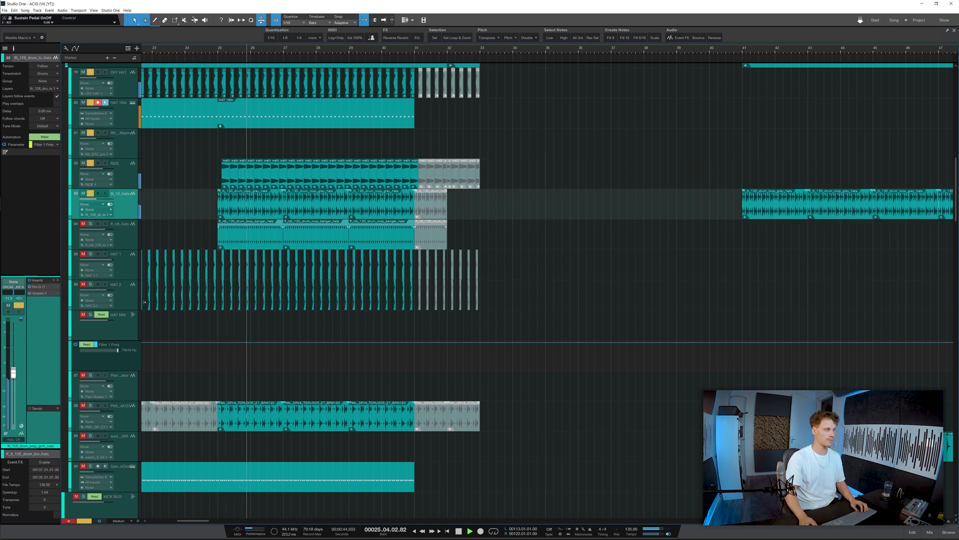
- Unsolo OFF HAT, HAT 16th, track 21 and RIDE, leaving only the drum-loop hats on track 23 soloed
key(s)
key(Up)
key(s)
key(Up)
key(Up)
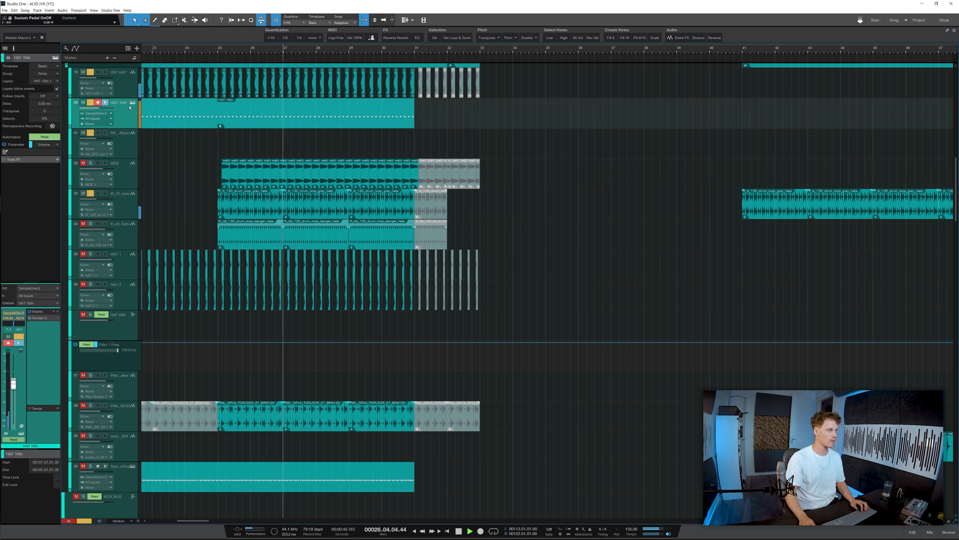
key(s)
key(Up)
key(s)
key(Down)
key(Down)
key(s)
key(Down)
key(Down)
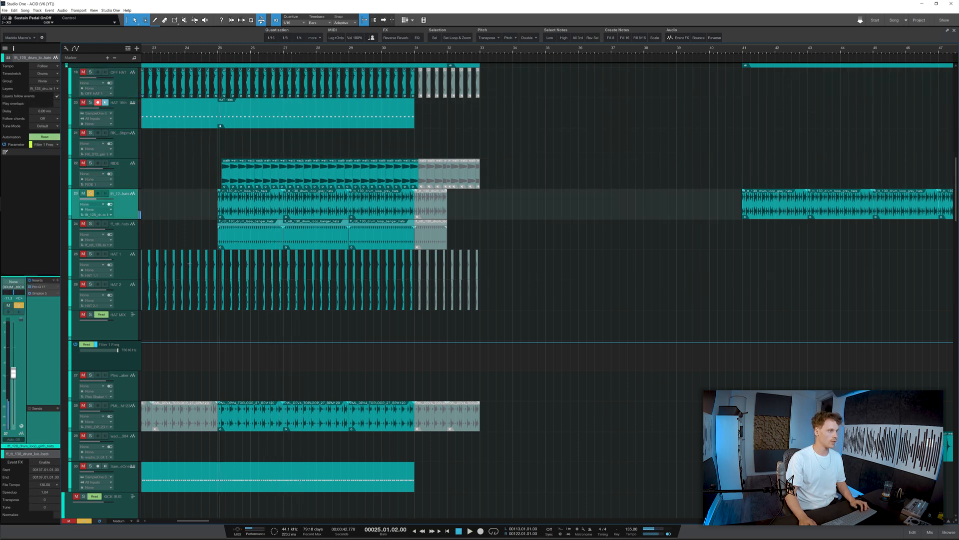
- Audition the soloed drum-loop hats on track 23 from bar 25 and stop playback
scroll(225, 281, up, 2)
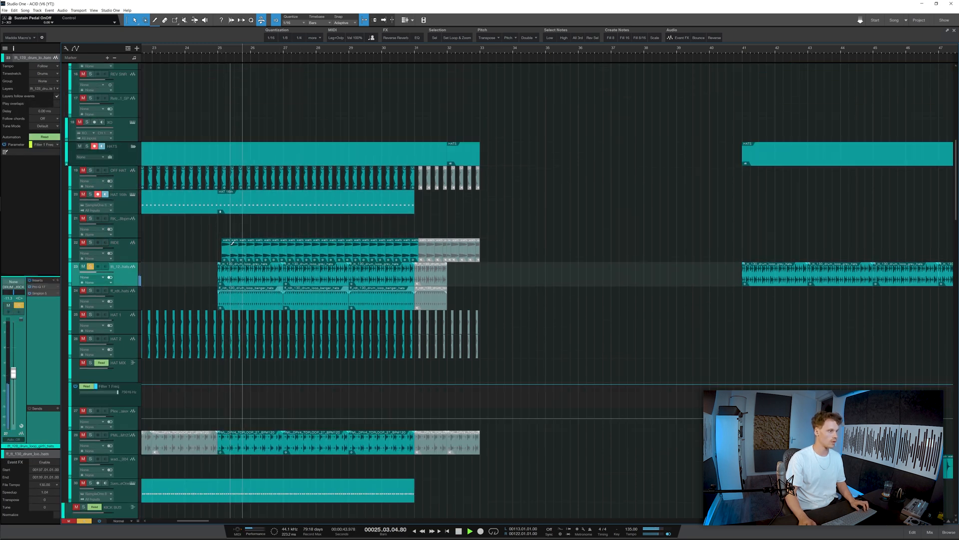
scroll(225, 281, up, 3)
key(space)
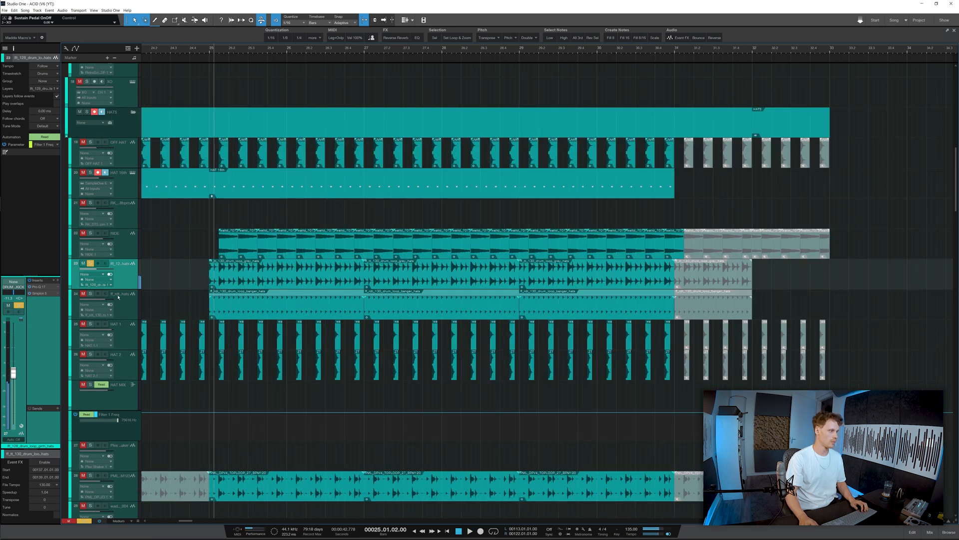
- Unsolo the drum-loop hats on track 23 and solo the banger hats loop on track 24
click(132, 303)
click(137, 284)
key(s)
click(135, 306)
key(s)
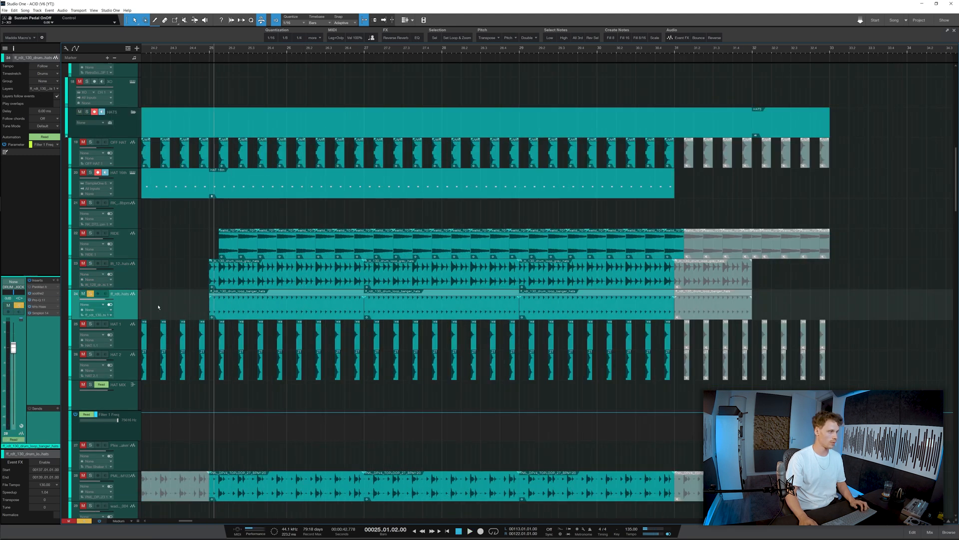
- Play the soloed banger hats loop, return the playhead to bar 25 and stop
key(space)
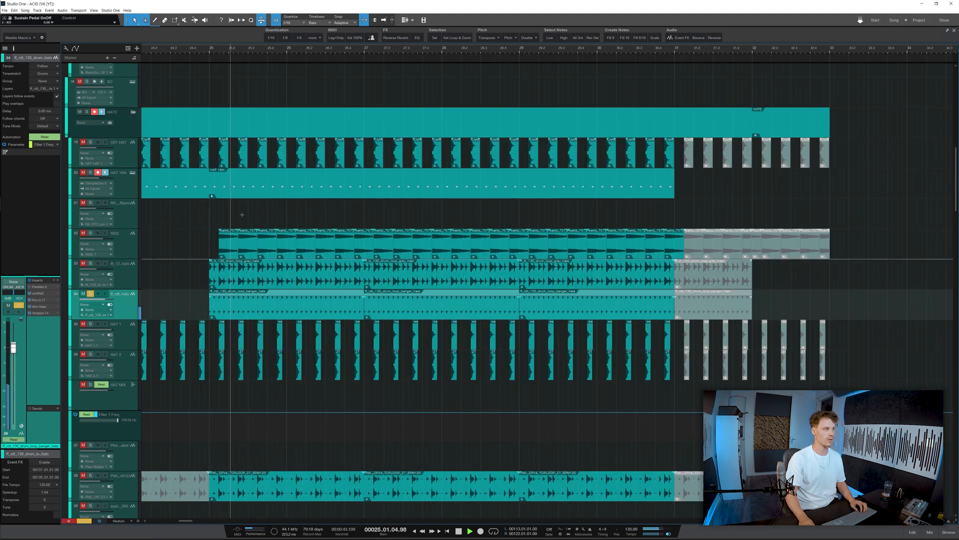
click(209, 51)
key(space)
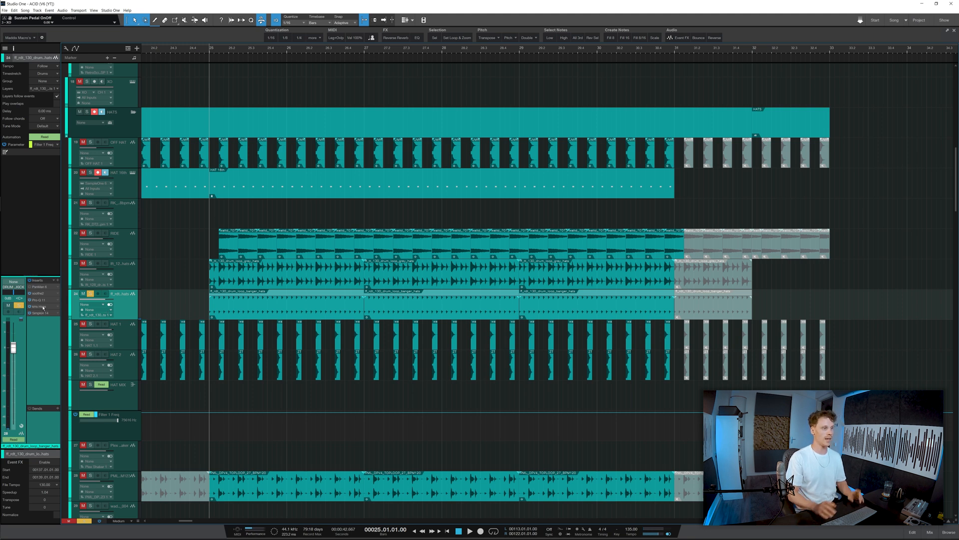
- View the delay and channel settings of the Haas plugin on the banger hats track and close it
double_click(40, 306)
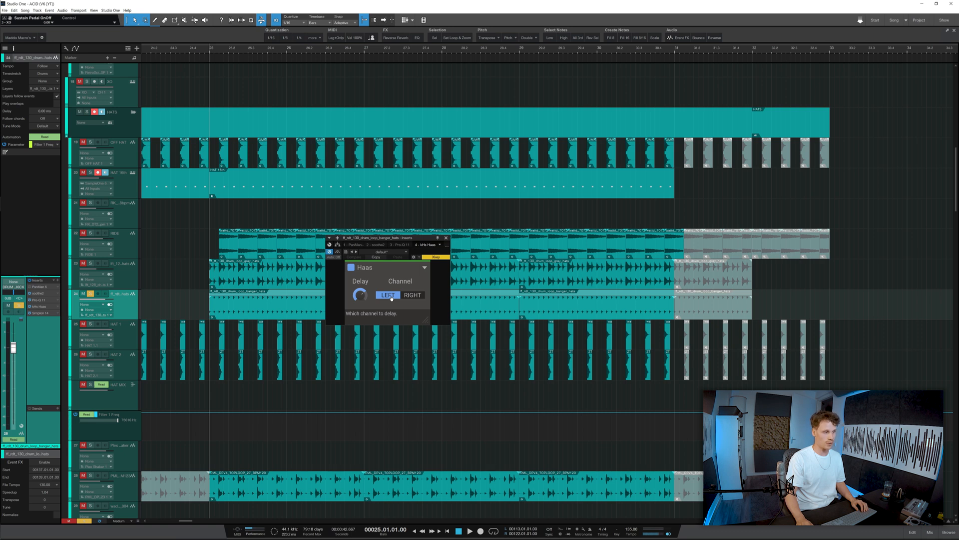
click(361, 297)
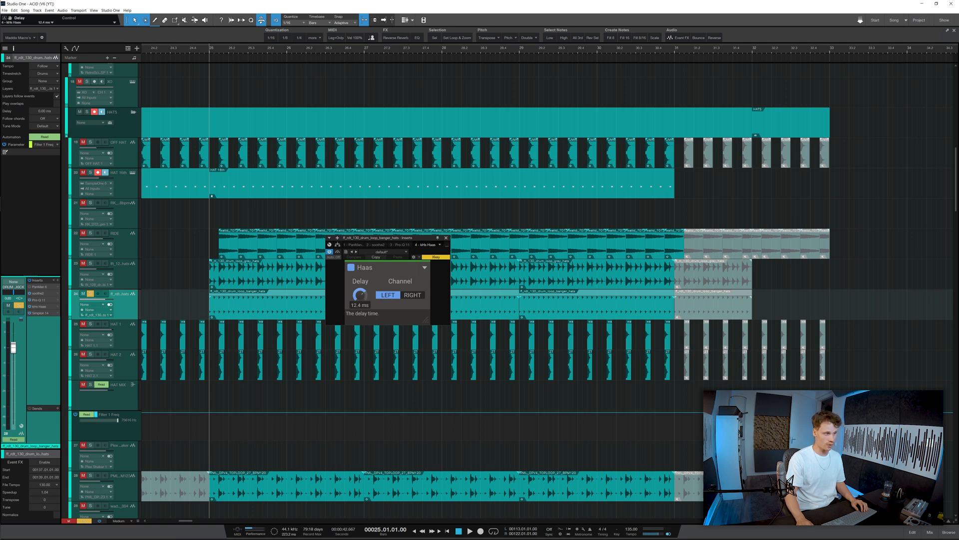
click(447, 238)
- Unsolo the banger hats track and show more of the arrangement with all track groups
click(90, 294)
scroll(227, 300, down, 3)
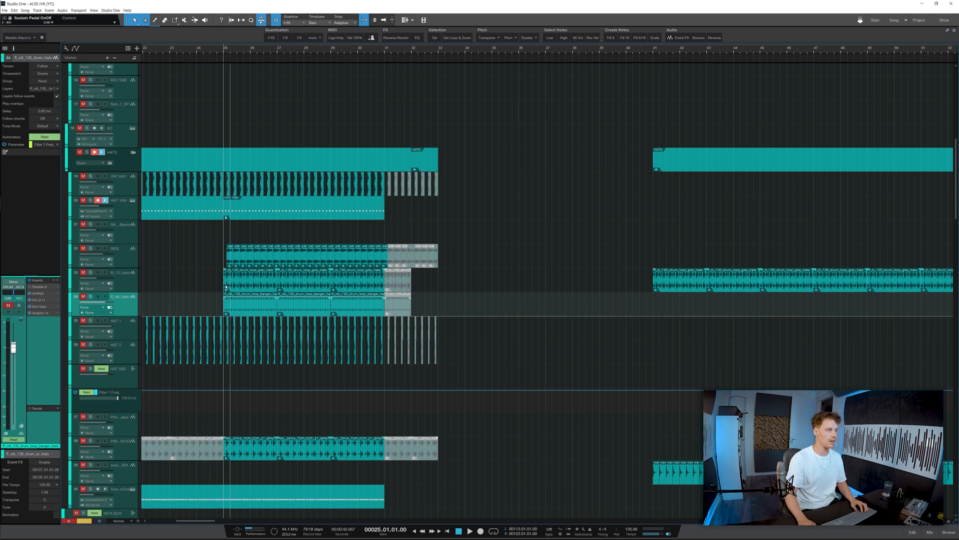
scroll(280, 240, down, 4)
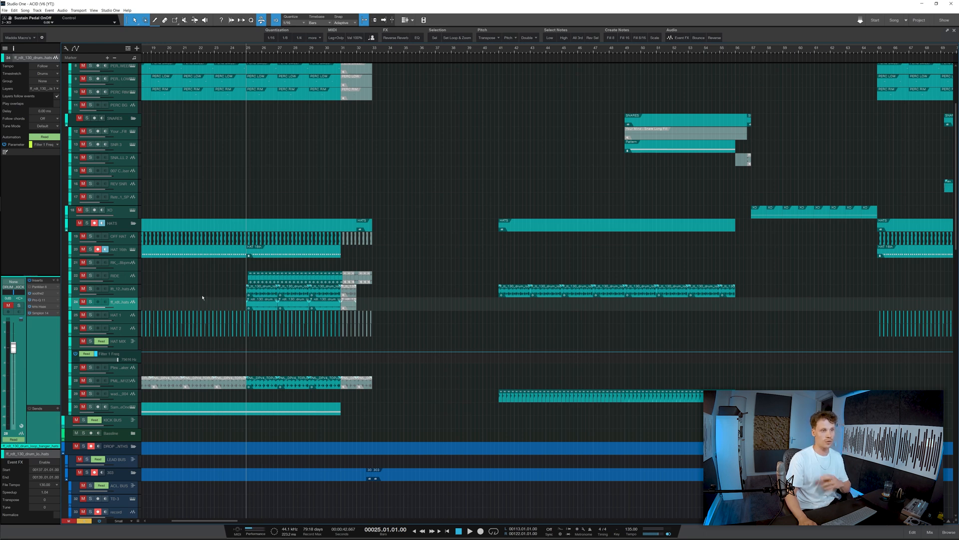
scroll(240, 303, down, 4)
scroll(239, 303, down, 2)
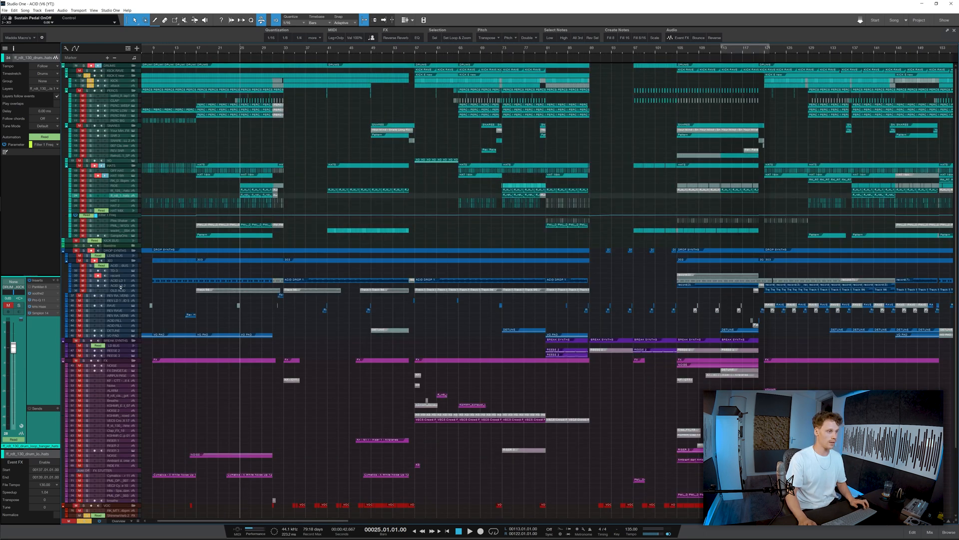
- Review the Plex Shaker, PML top loop and SampleOne tracks below HAT MIX during playback from bar 25
scroll(225, 302, up, 1)
scroll(220, 303, up, 2)
key(space)
scroll(164, 263, down, 2)
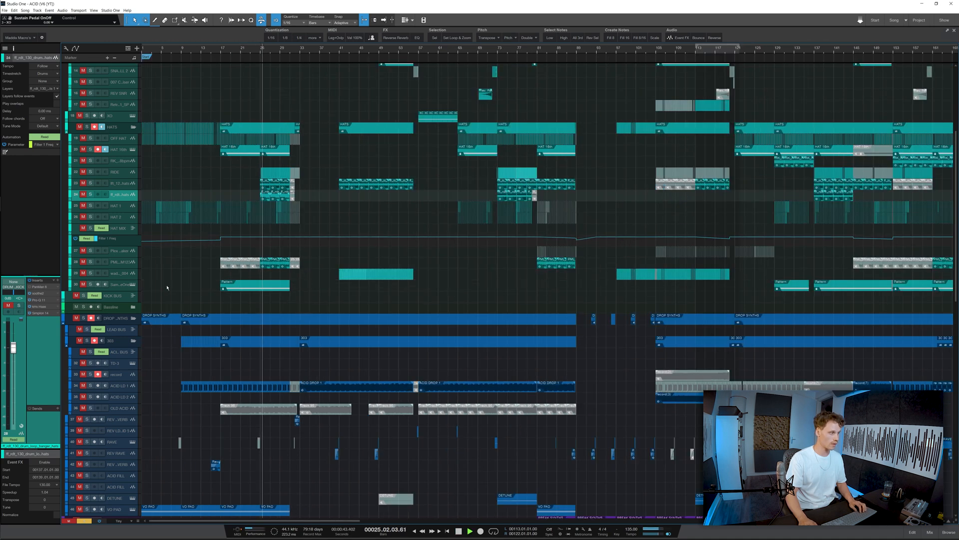
click(125, 251)
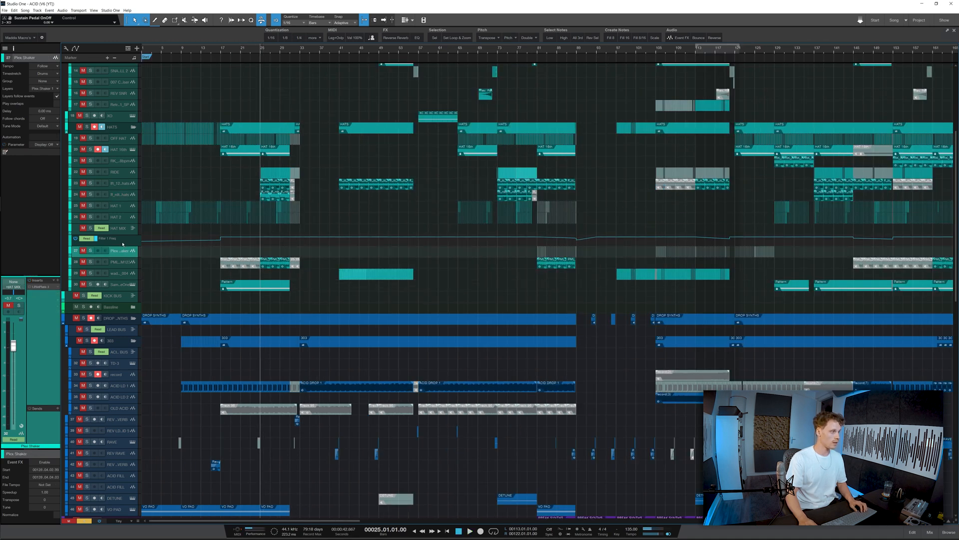
click(125, 251)
key(s)
key(space)
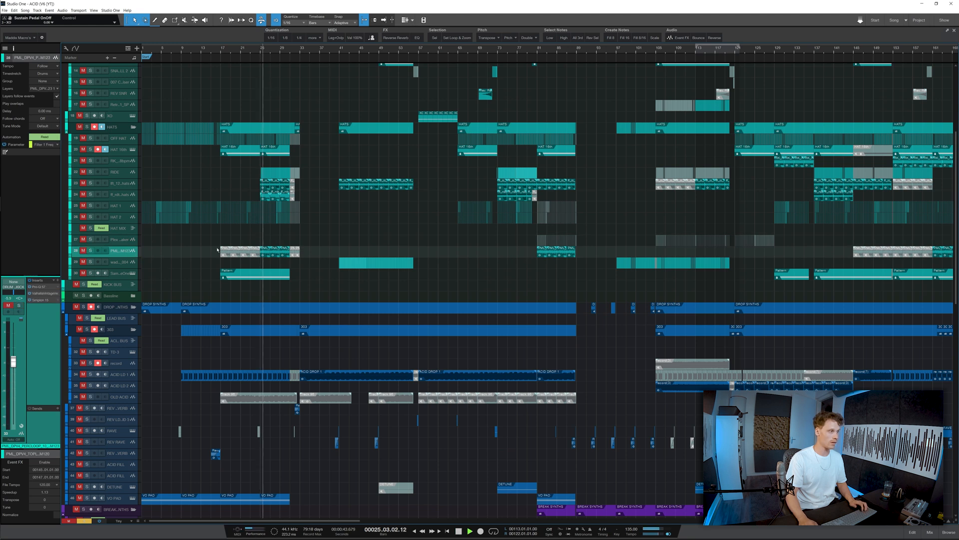
click(192, 278)
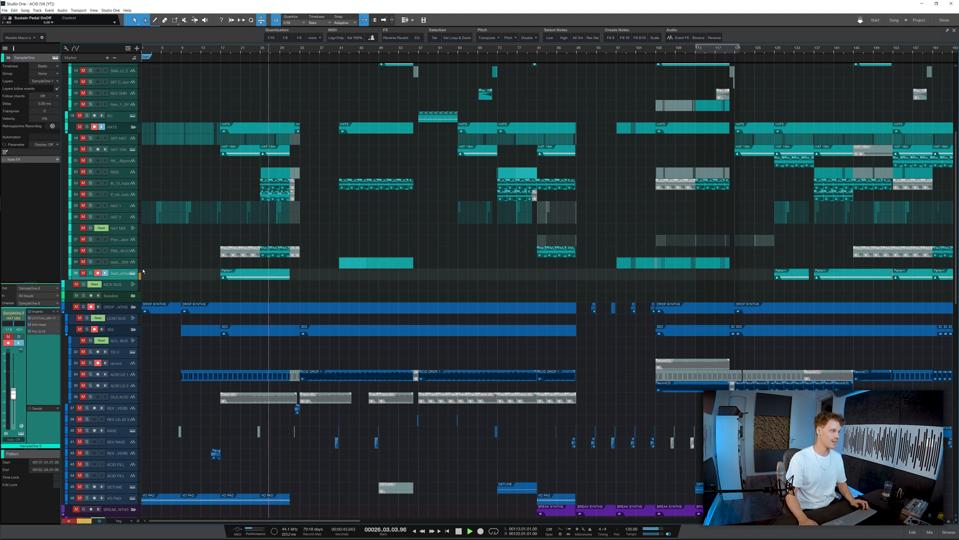
scroll(119, 240, up, 1)
key(space)
- Solo the whole HATS folder and clear all solos in the song
click(87, 131)
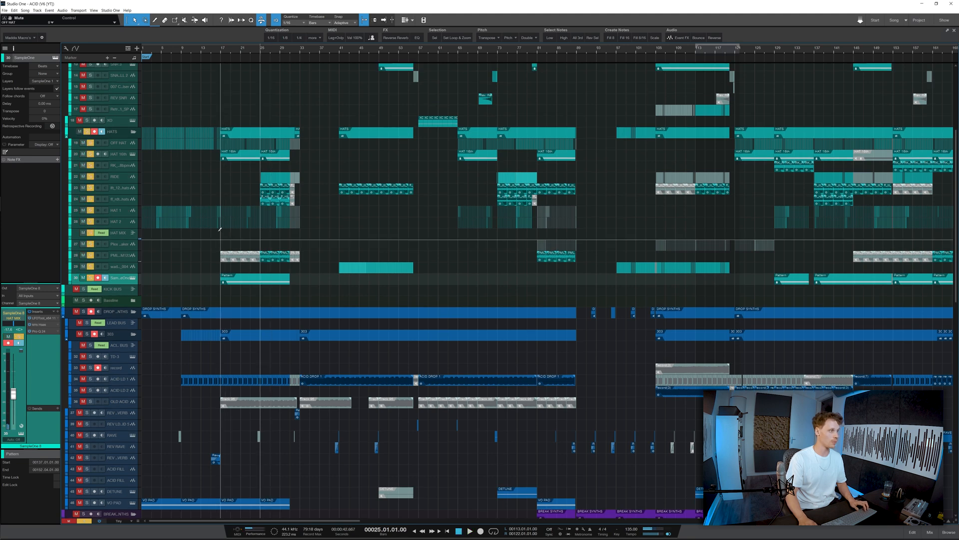
scroll(218, 255, down, 2)
click(85, 521)
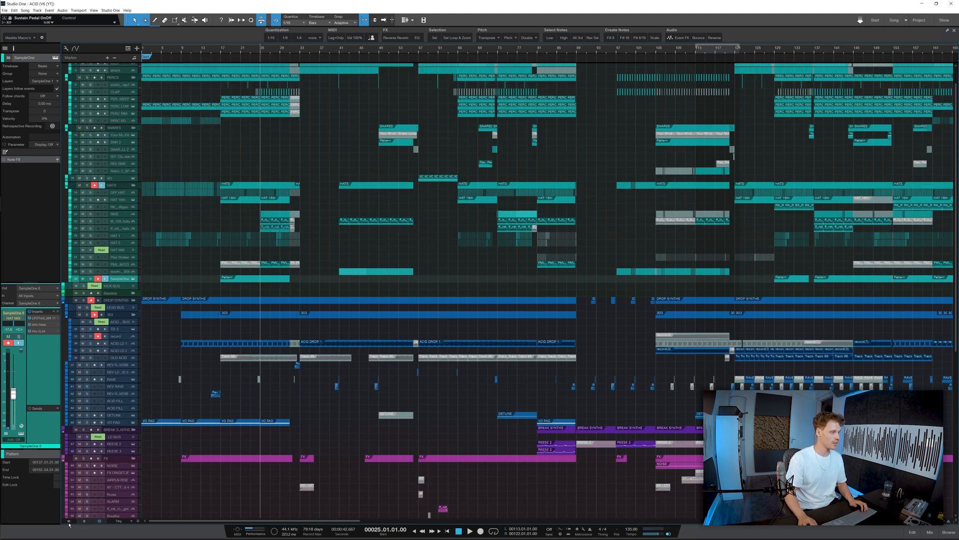
- Play the full mix from bar 25, fit the whole song in view and stop
key(space)
key(z)
key(space)
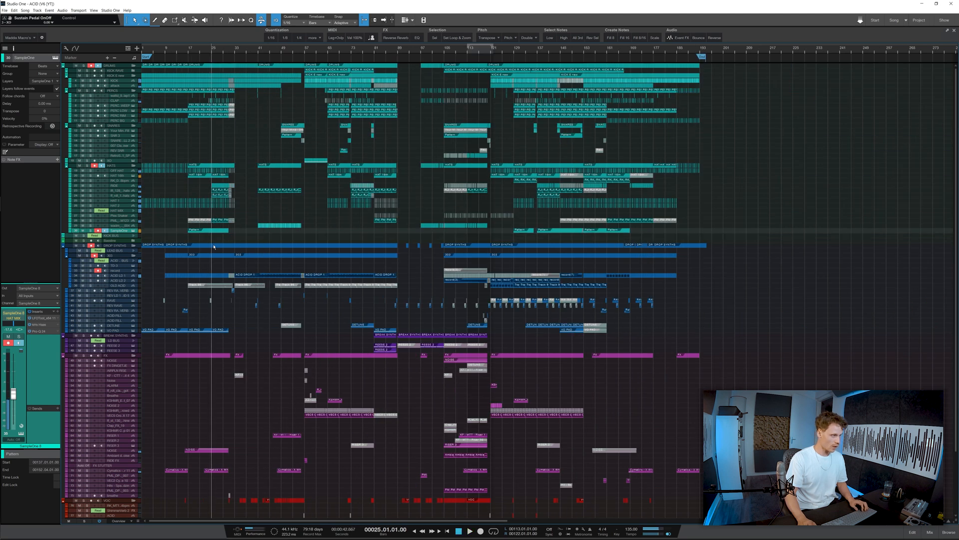
- Select the REESE 2 track in the break synths group
scroll(230, 271, down, 3)
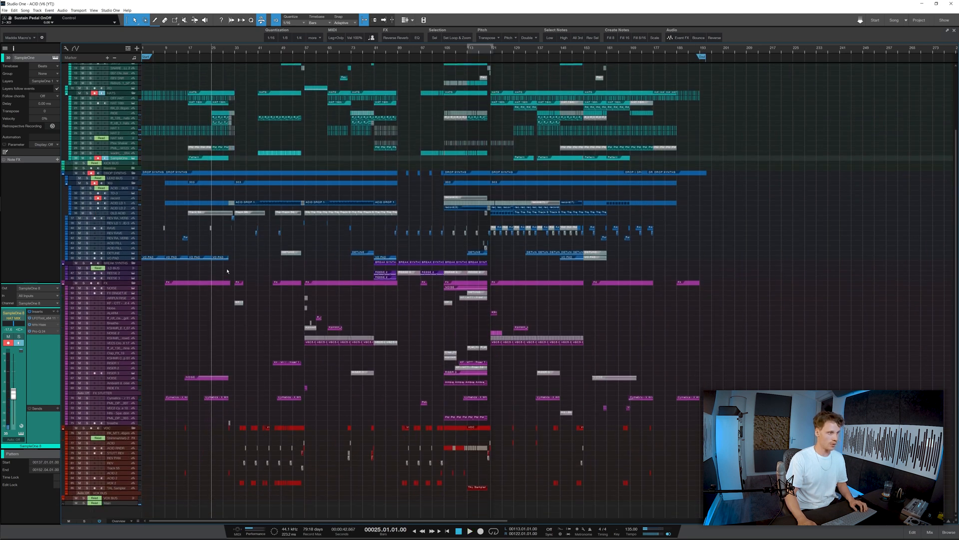
scroll(228, 271, up, 2)
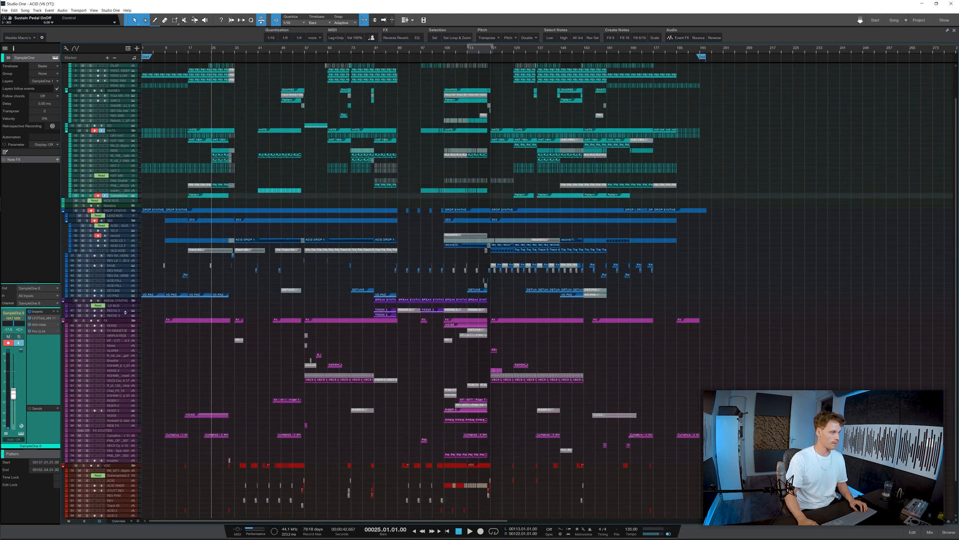
click(120, 311)
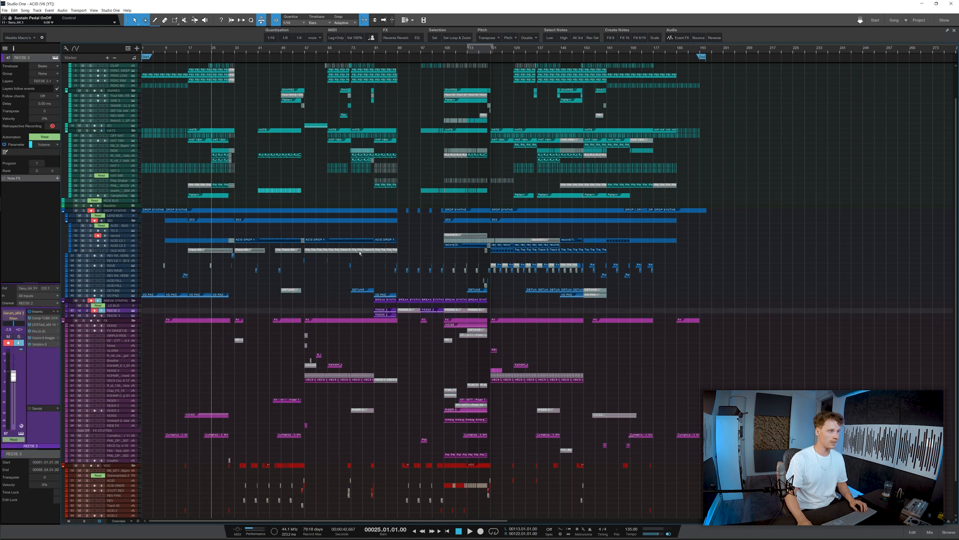
- Play the full mix in the break synths section from bar 84 and again from bar 87, and stop
click(383, 49)
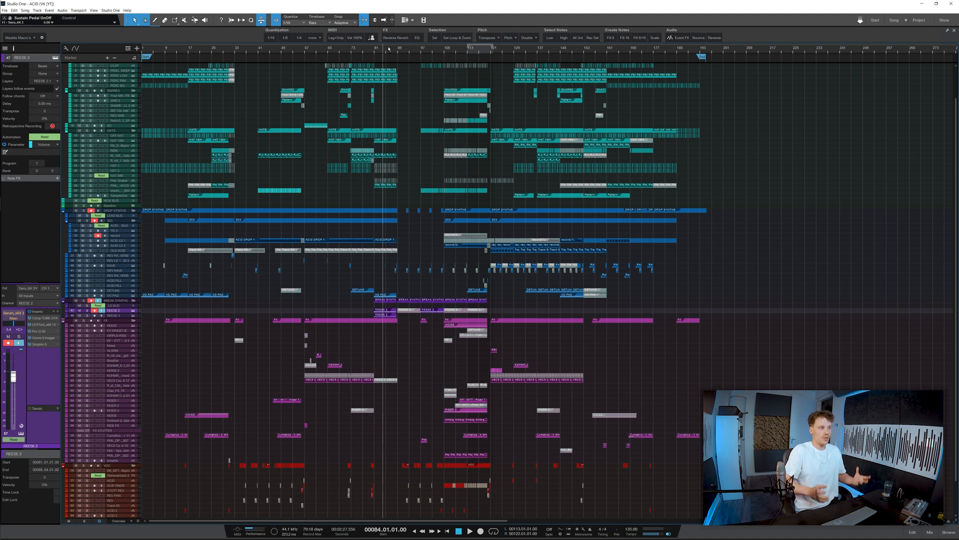
key(space)
key(space)
click(392, 48)
scroll(416, 325, up, 1)
scroll(416, 327, up, 2)
key(space)
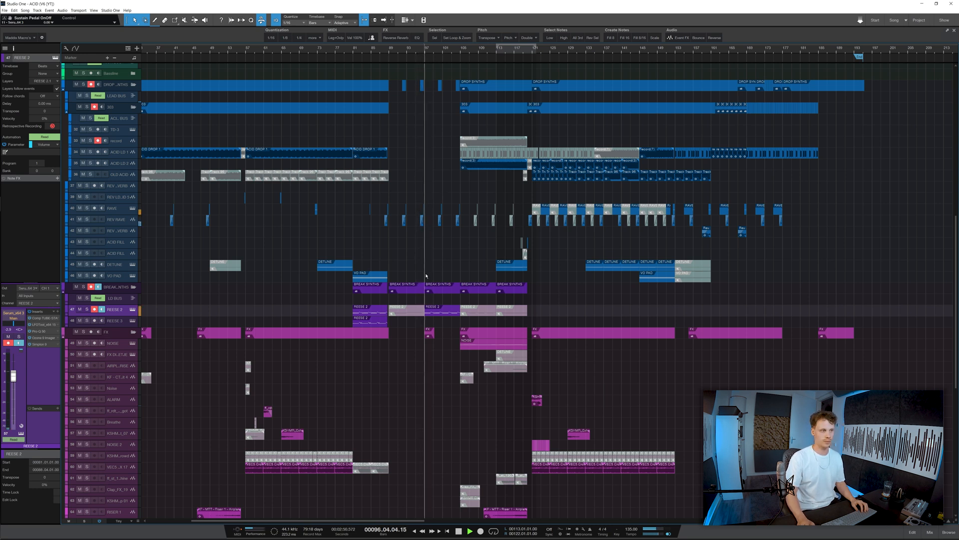
key(space)
- Move the playback position to bar 97 and select the REESE 2 event that starts there
scroll(440, 299, up, 2)
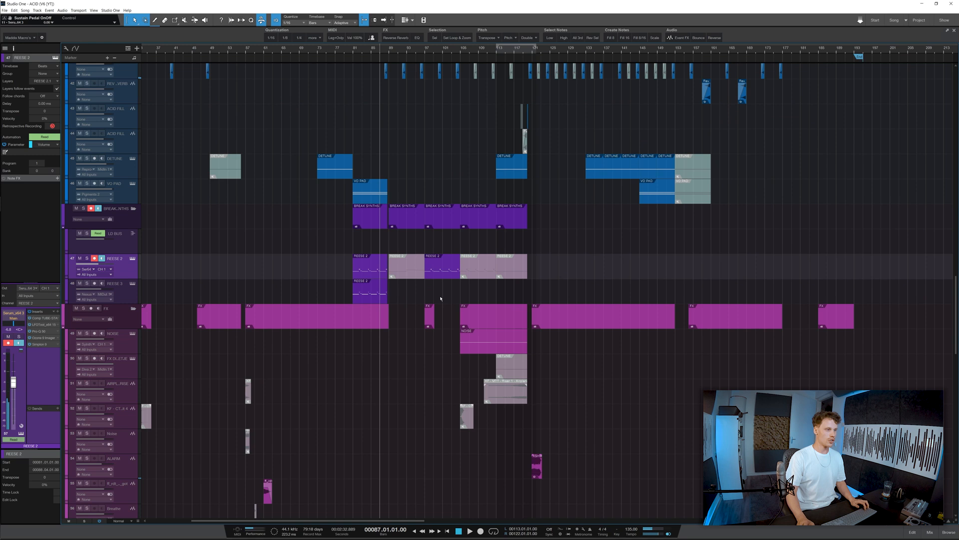
scroll(448, 287, up, 2)
click(412, 49)
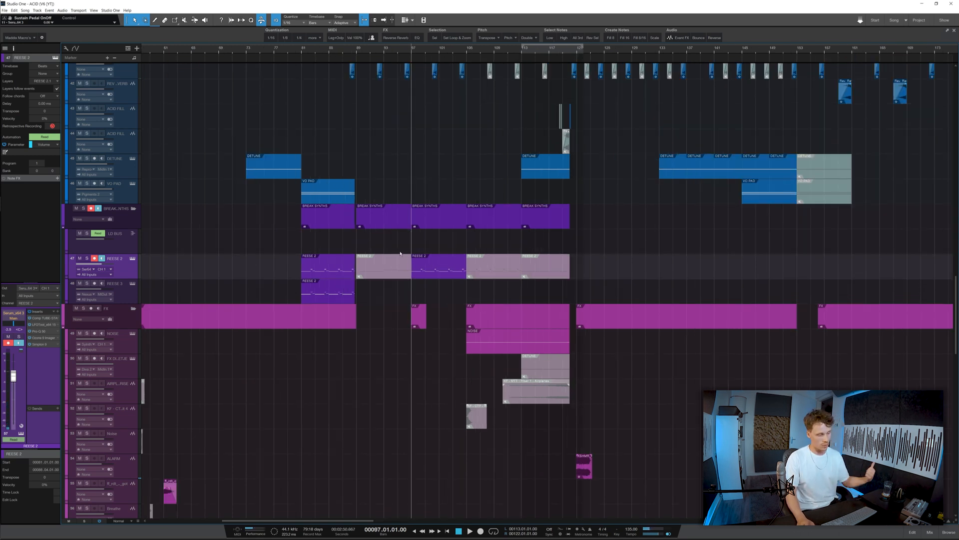
scroll(400, 251, up, 4)
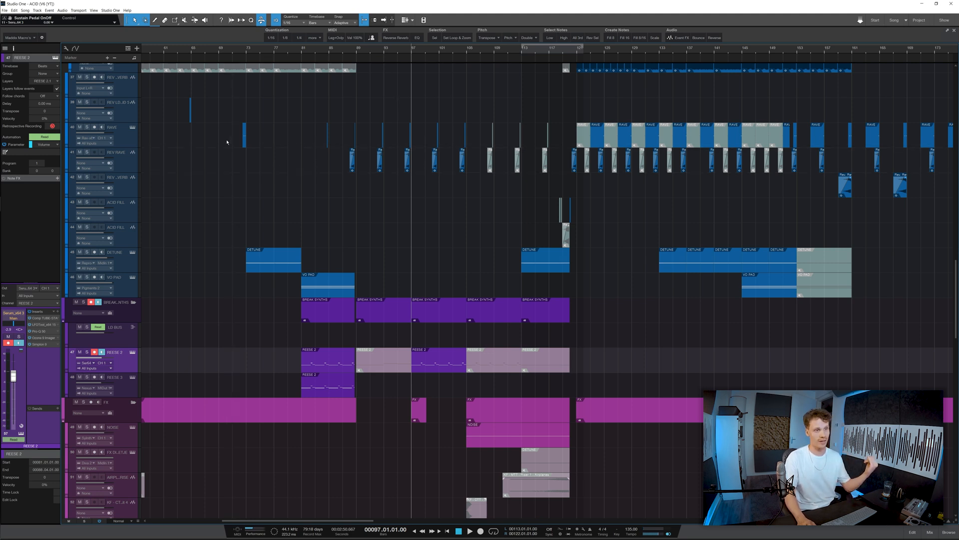
scroll(434, 239, down, 2)
scroll(435, 238, up, 2)
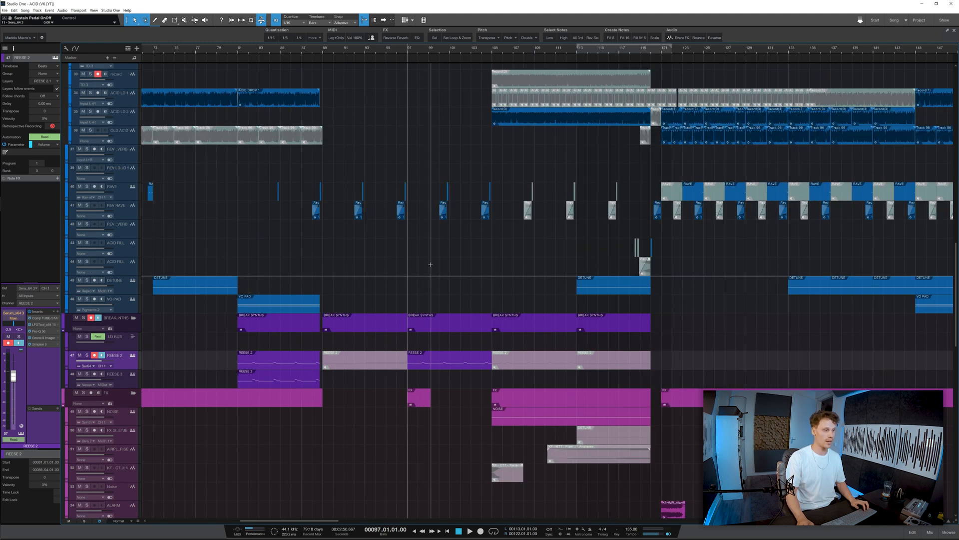
scroll(428, 263, down, 1)
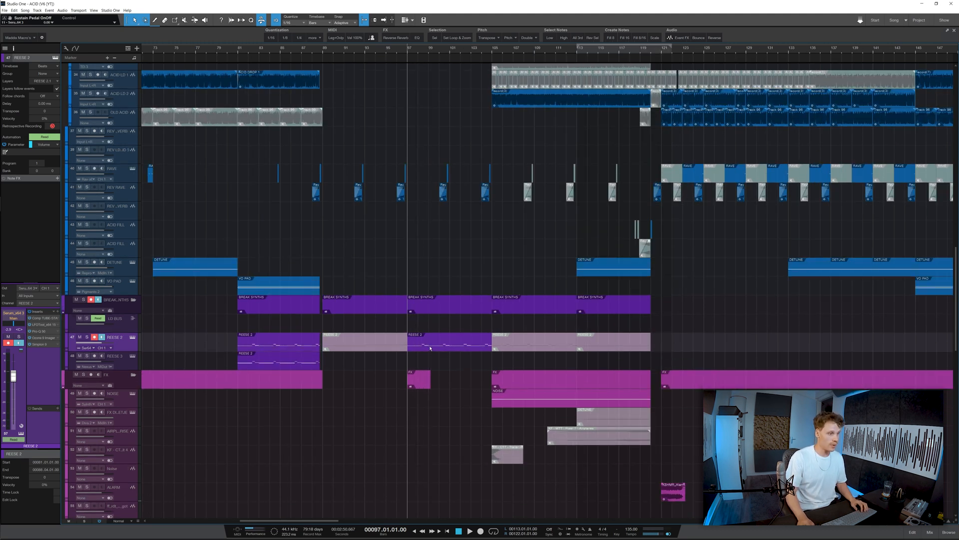
click(431, 349)
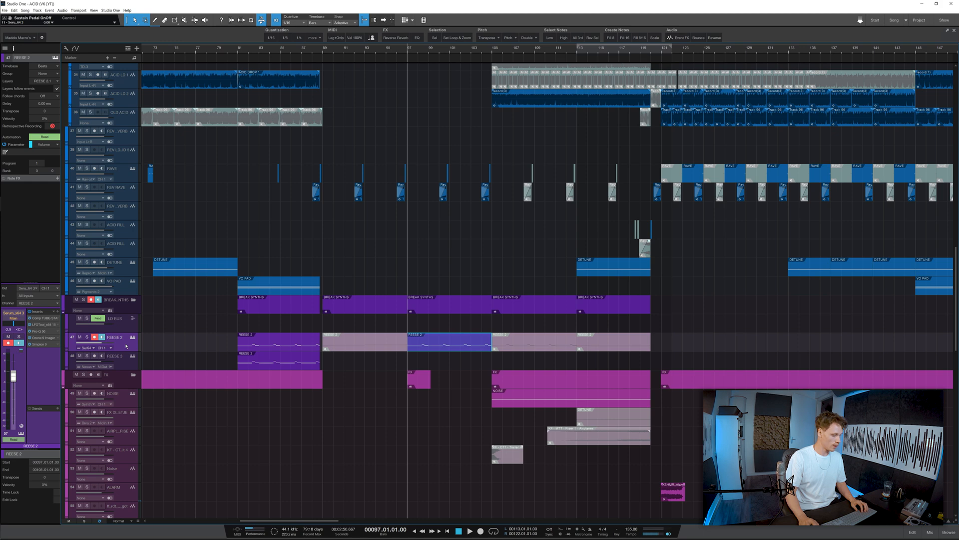
- Inspect the Serum patch of REESE 2, choosing Basic Mini from oscillator A's Analog wavetables, and close the instrument
click(132, 336)
drag(594, 167, 424, 145)
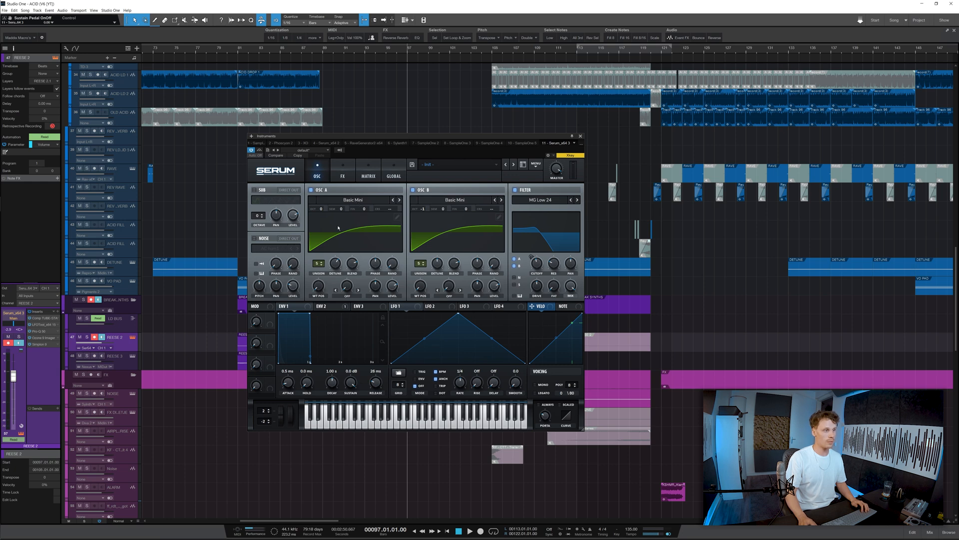
click(361, 200)
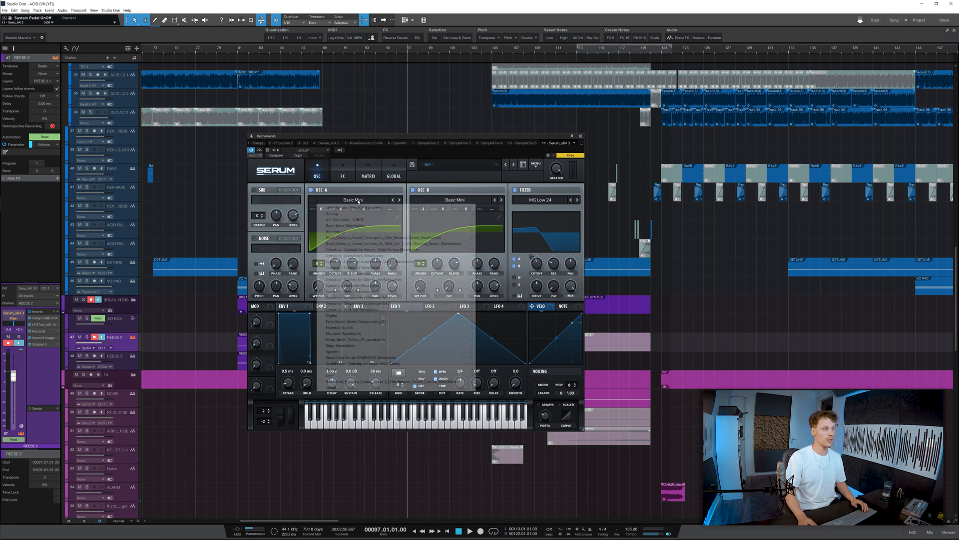
mouse_move(440, 214)
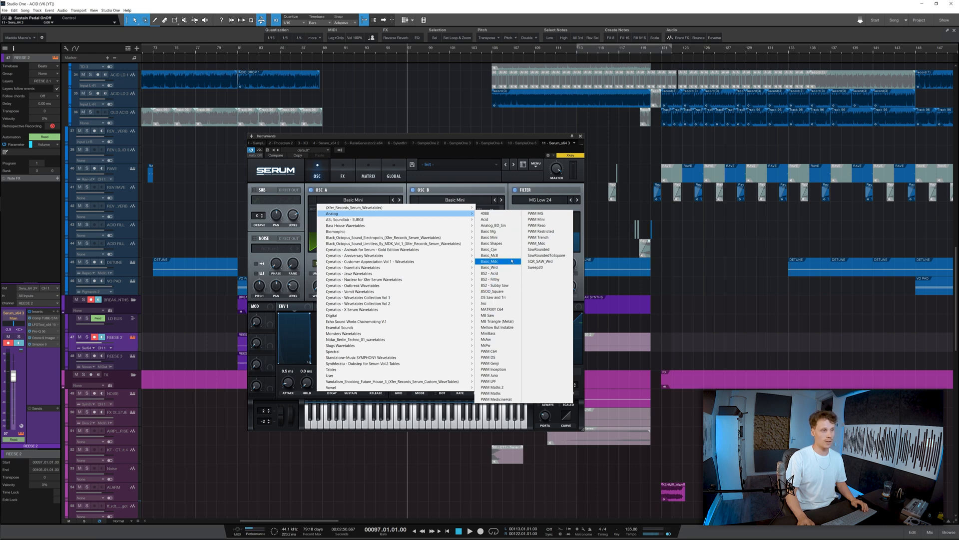
click(492, 238)
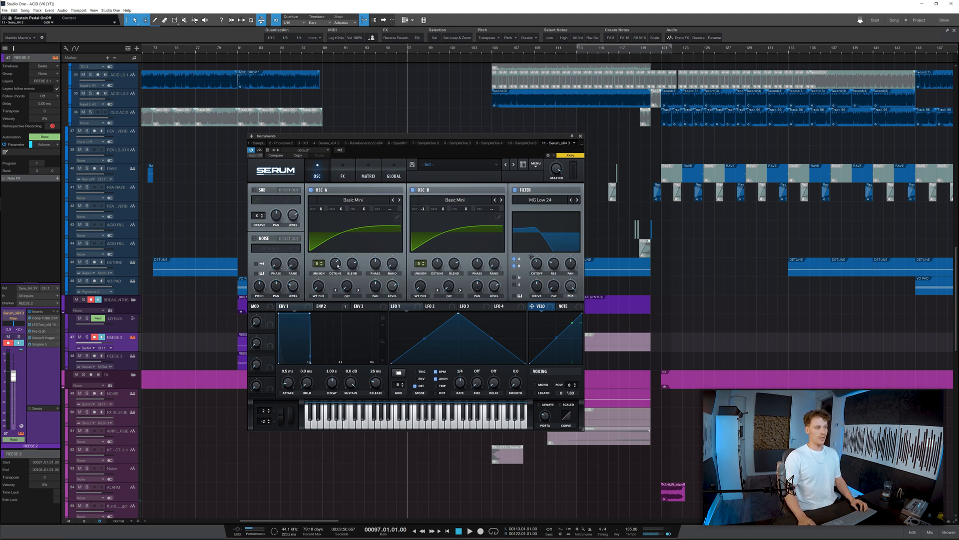
click(580, 135)
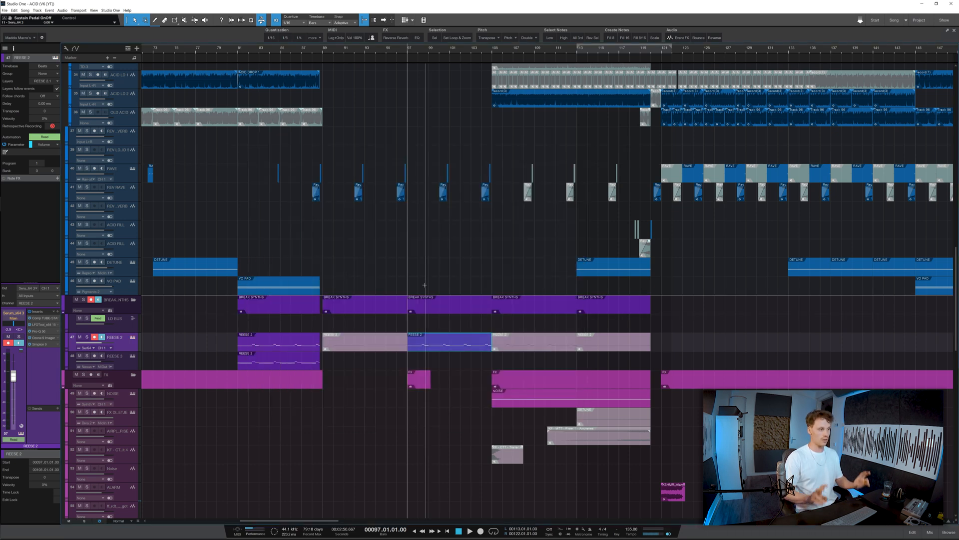
- Solo REESE 2 and audition it from bar 97 with its Comp TUBE-STA insert open, closing the plugin at the end
key(s)
key(space)
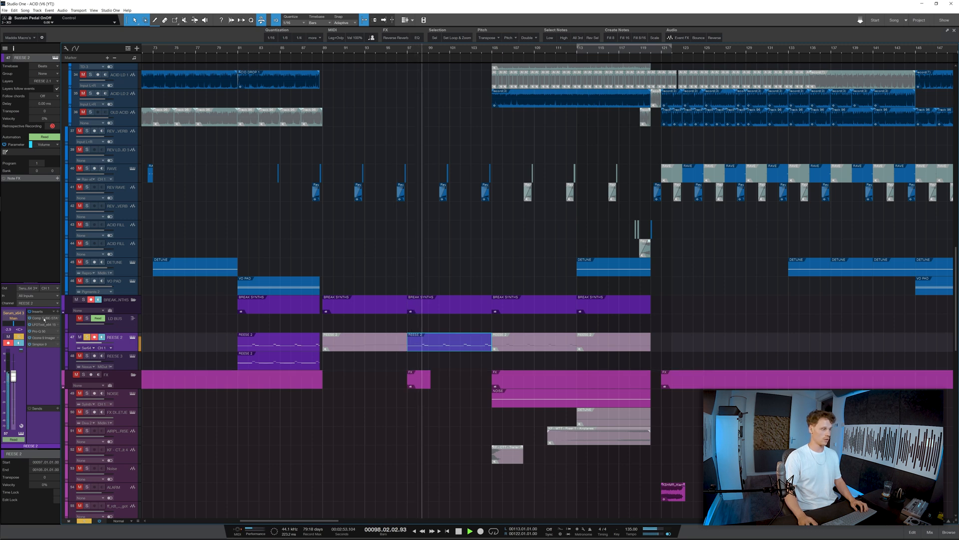
key(space)
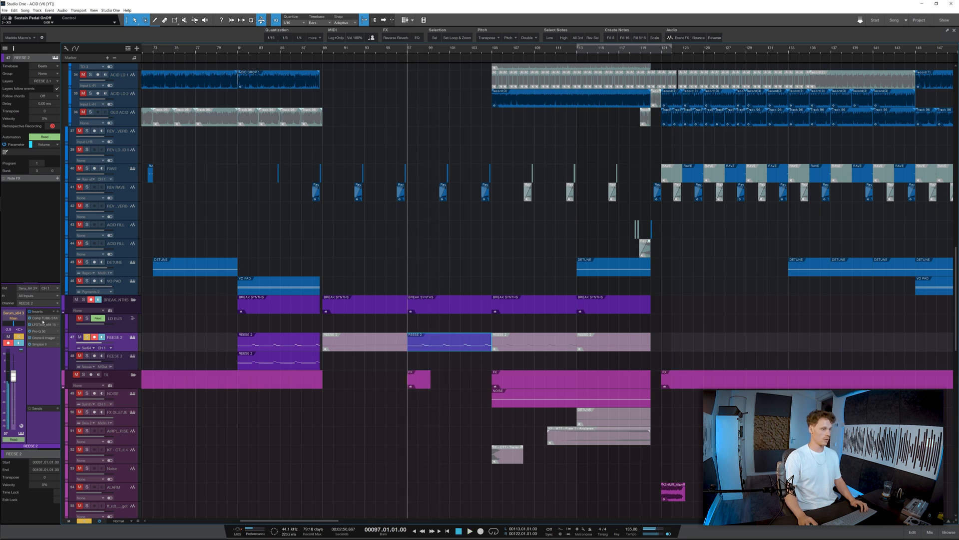
double_click(44, 318)
key(space)
drag(431, 228, 416, 113)
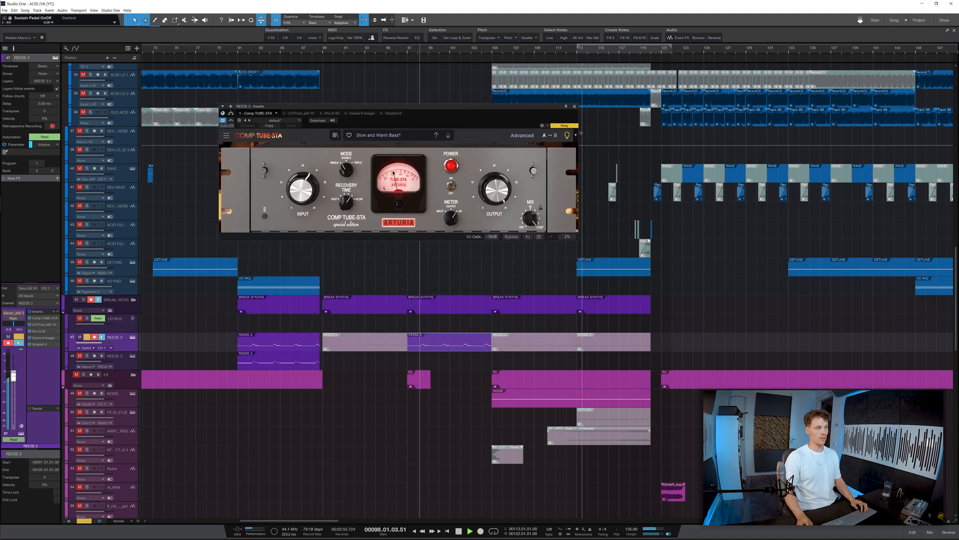
key(space)
click(574, 105)
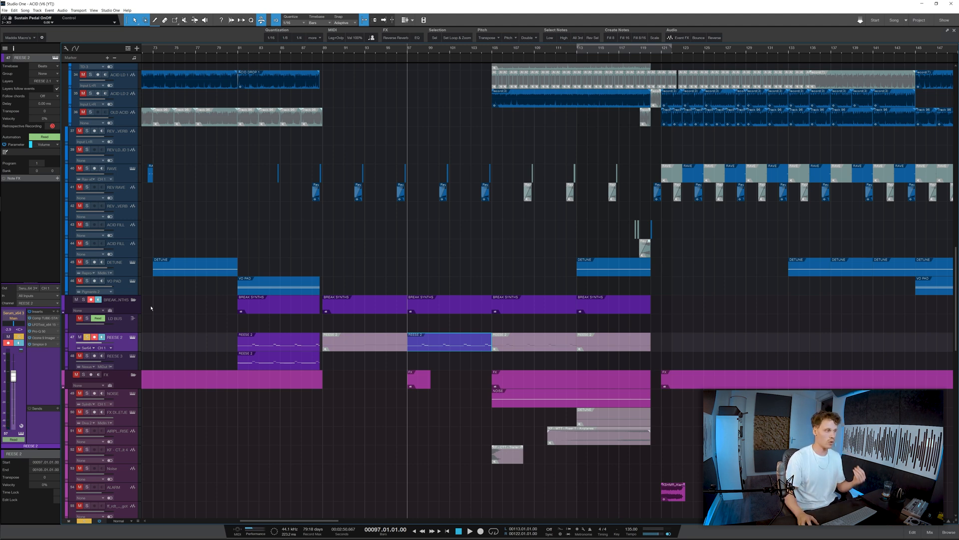
- Examine the LFOTool volume shape and the Pro-Q low cut on REESE 2 during solo playback
double_click(43, 324)
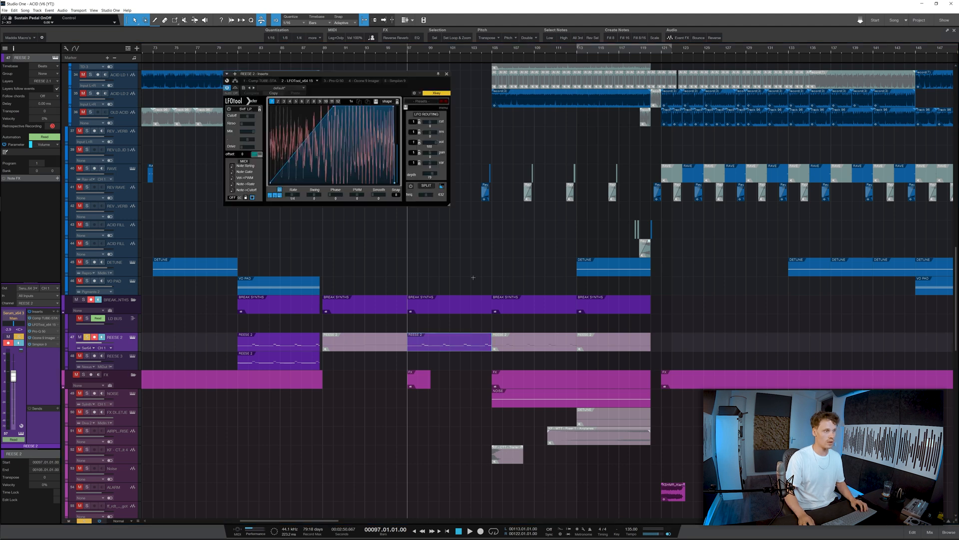
drag(353, 76, 376, 80)
key(space)
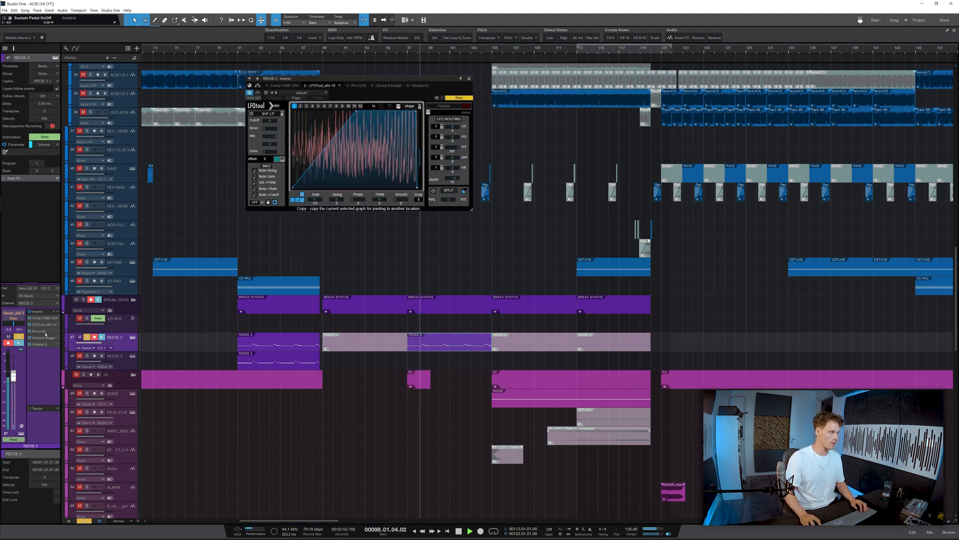
click(358, 85)
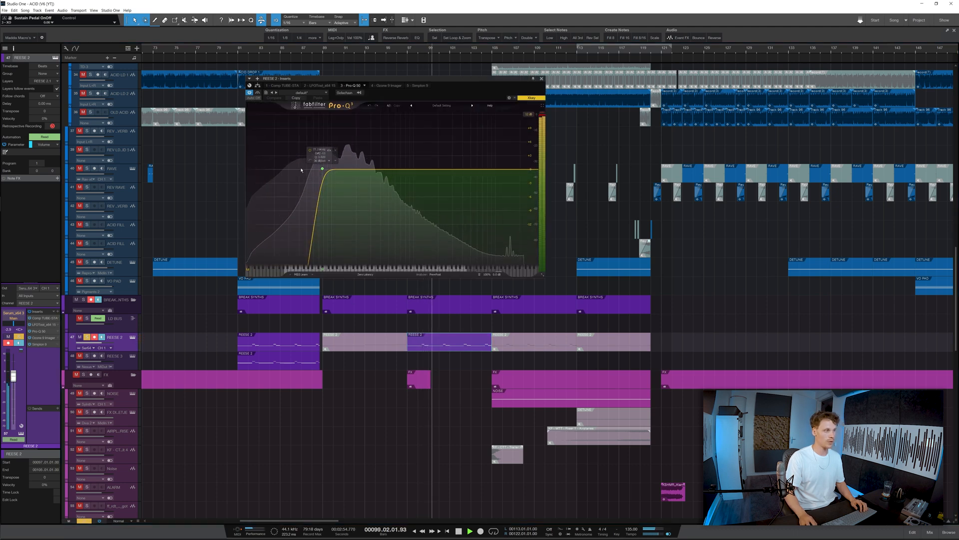
- Examine the Ozone 9 Imager and Simplon inserts on REESE 2, auditioning the stereo width from bar 97, and close the plugin windows
click(43, 337)
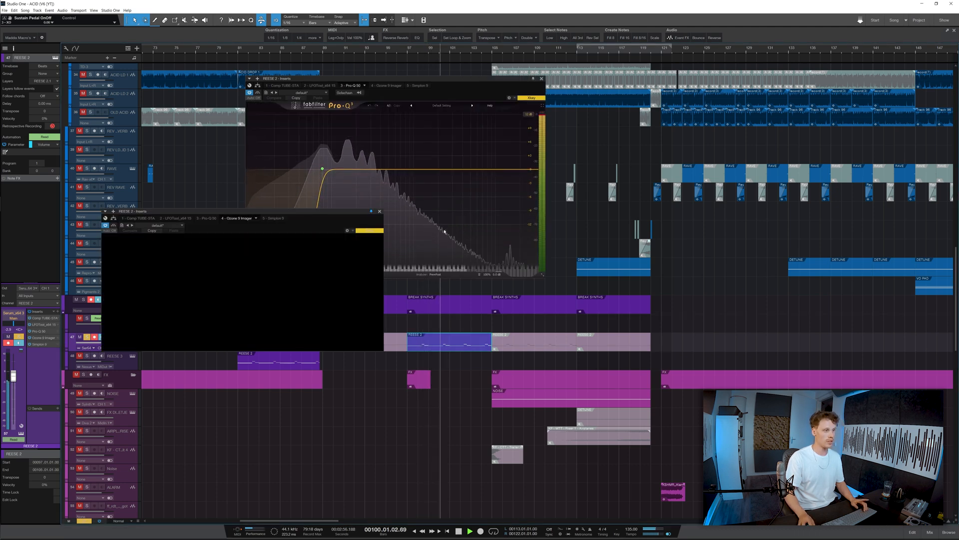
drag(257, 211, 492, 221)
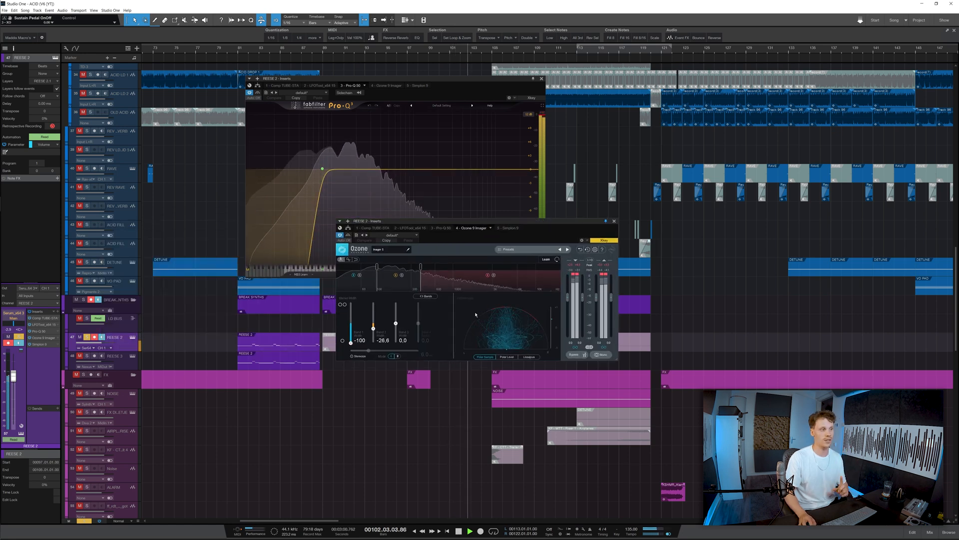
key(space)
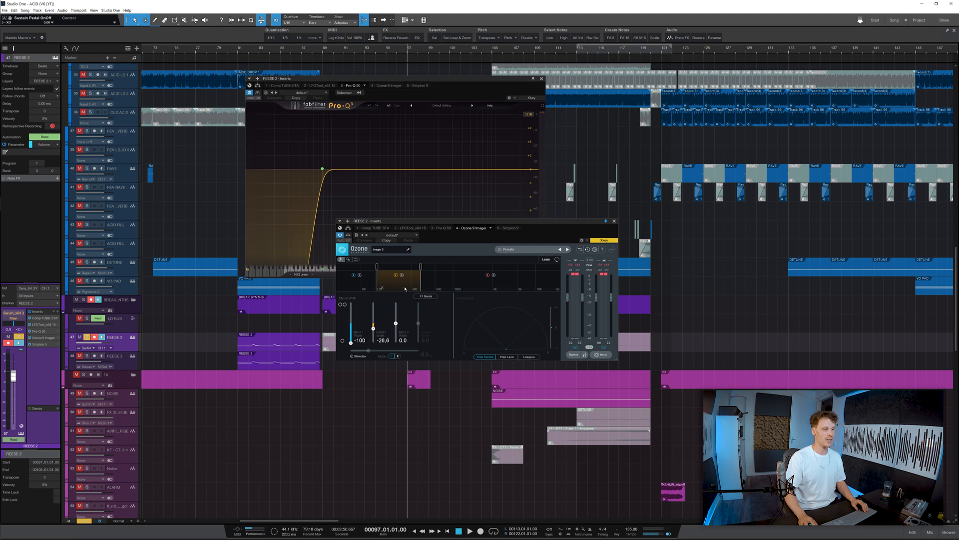
key(space)
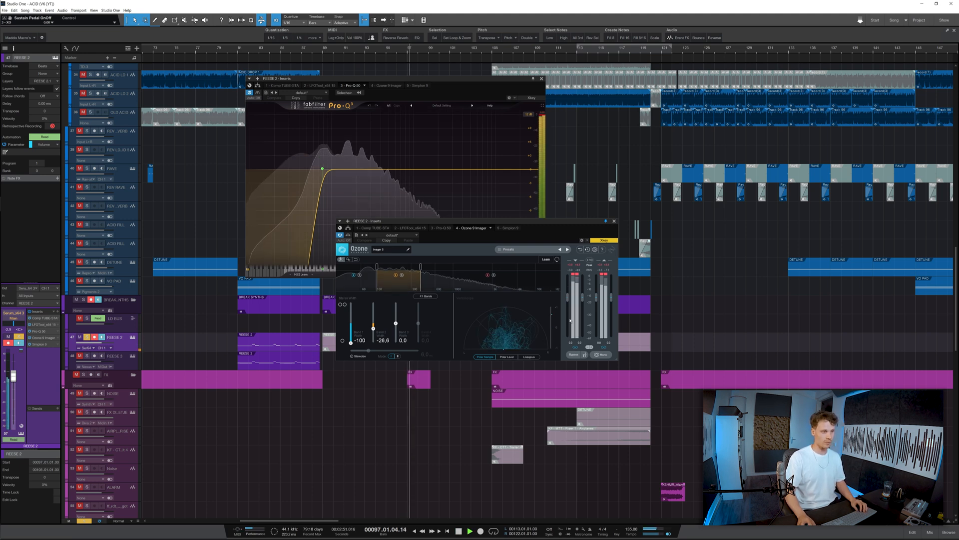
key(space)
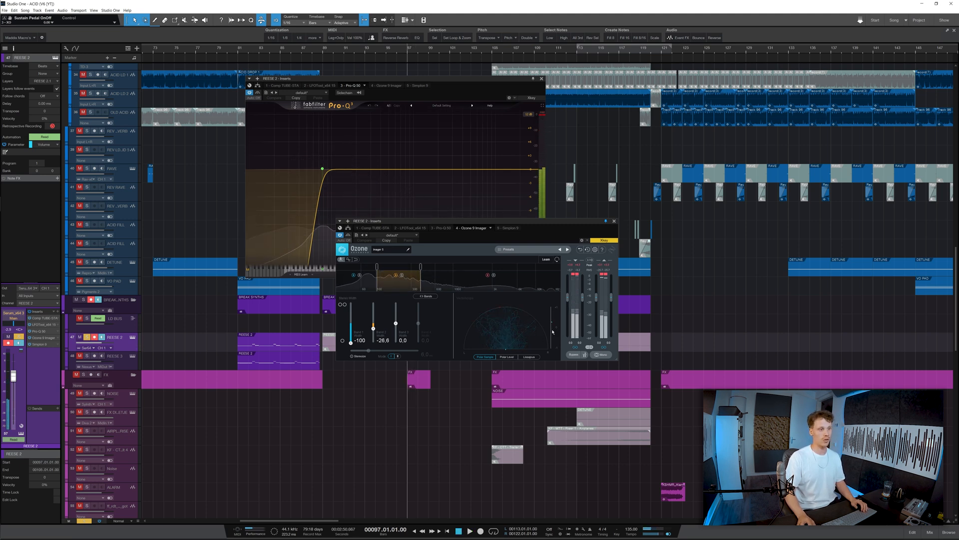
click(615, 222)
click(541, 78)
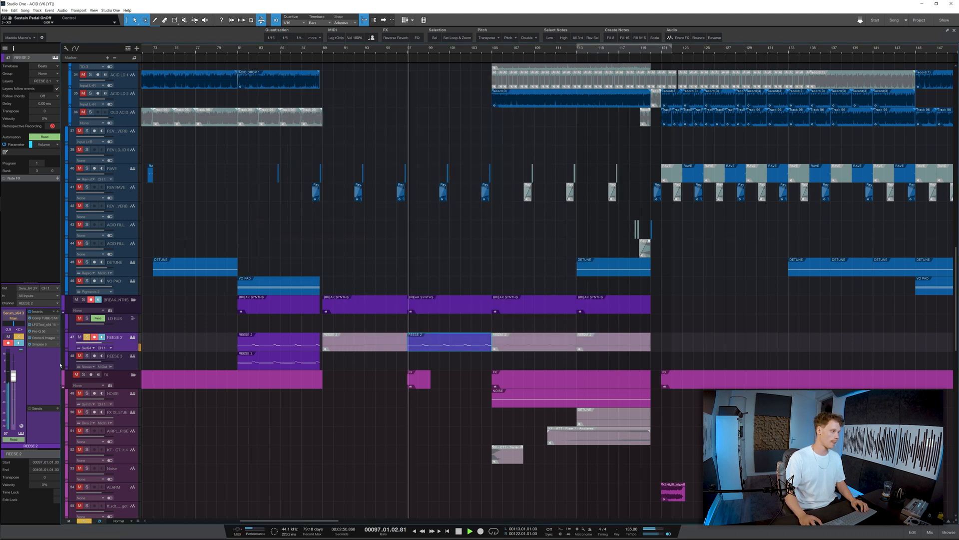
double_click(41, 345)
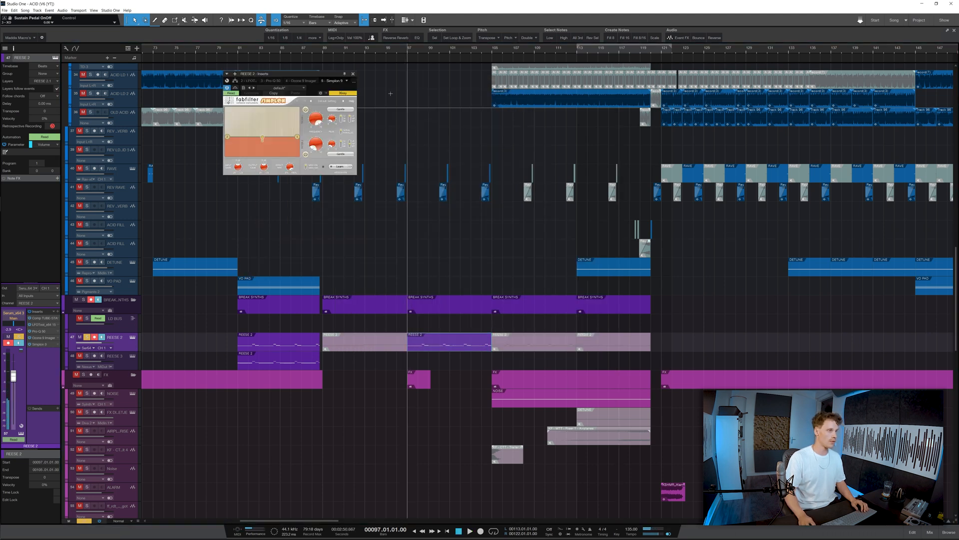
click(355, 74)
- Unsolo REESE 2 and play the full mix from bar 97, and stop
key(s)
key(space)
scroll(407, 264, down, 4)
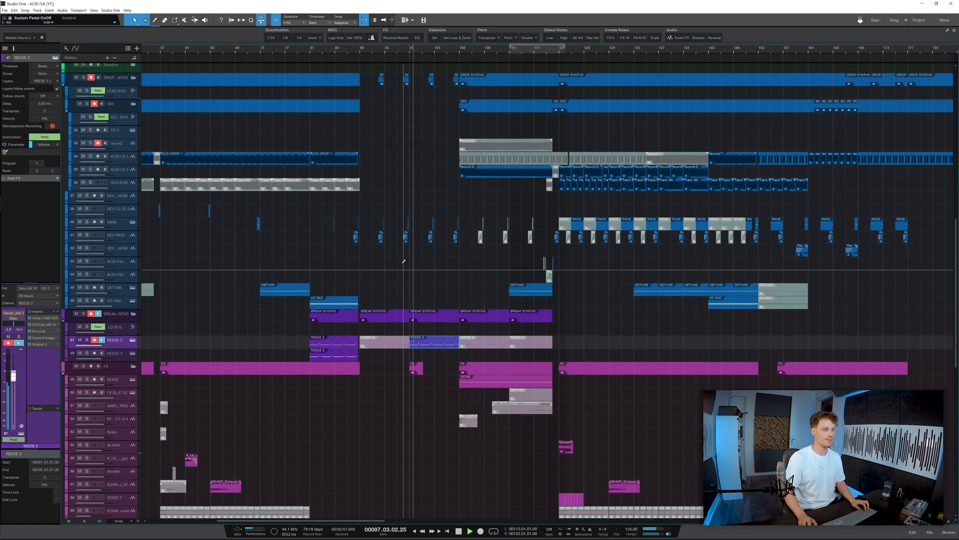
scroll(428, 272, up, 3)
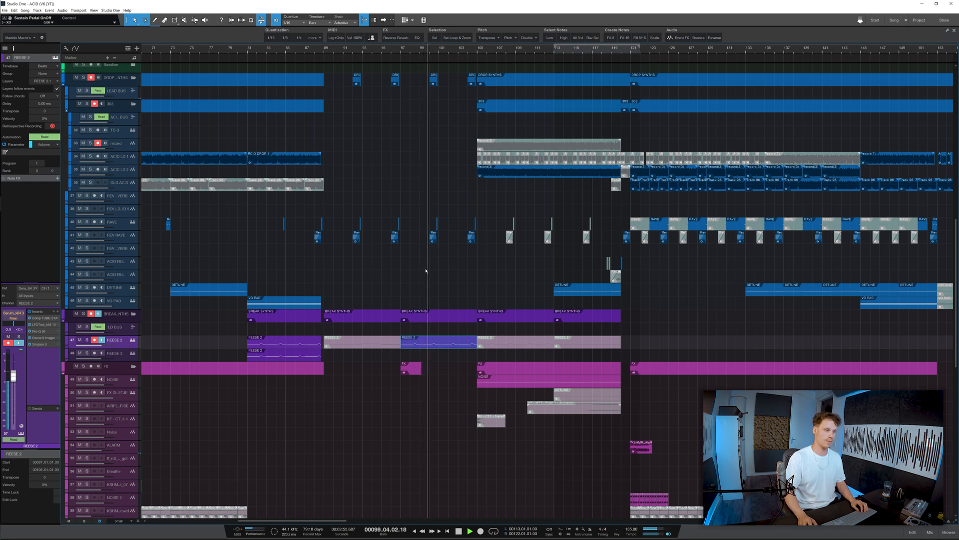
scroll(463, 267, down, 2)
scroll(463, 268, down, 2)
key(space)
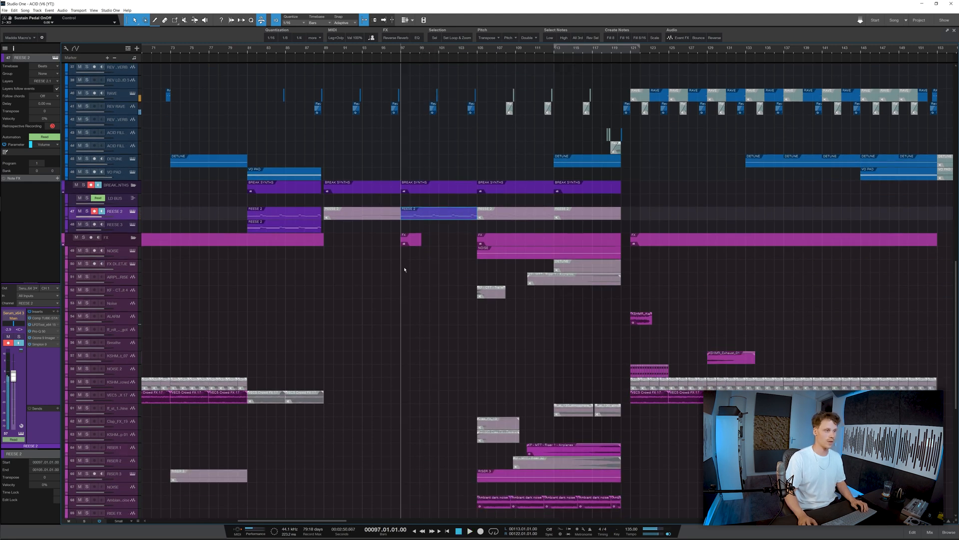
- Select the red VOC folder below the FX tracks and the VOX 2 track inside it
scroll(404, 267, down, 7)
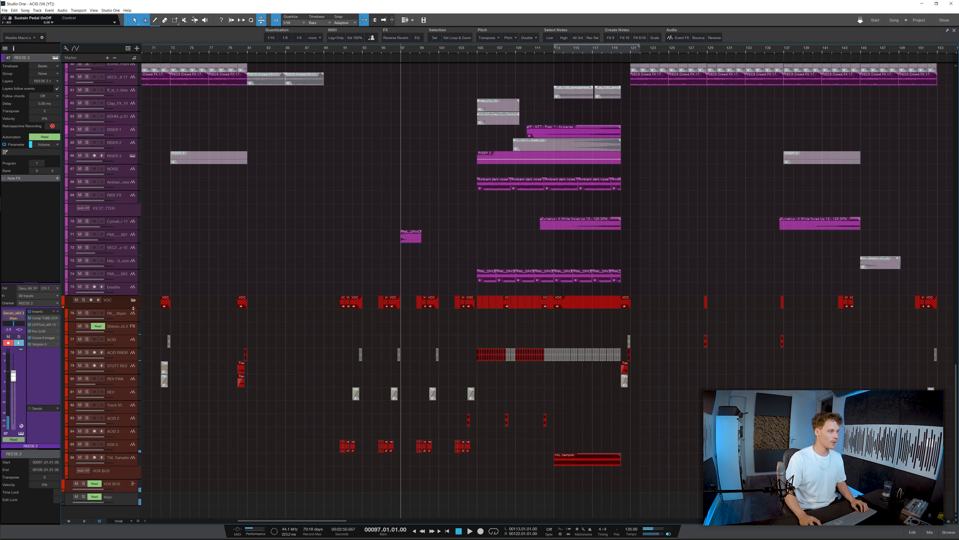
click(118, 306)
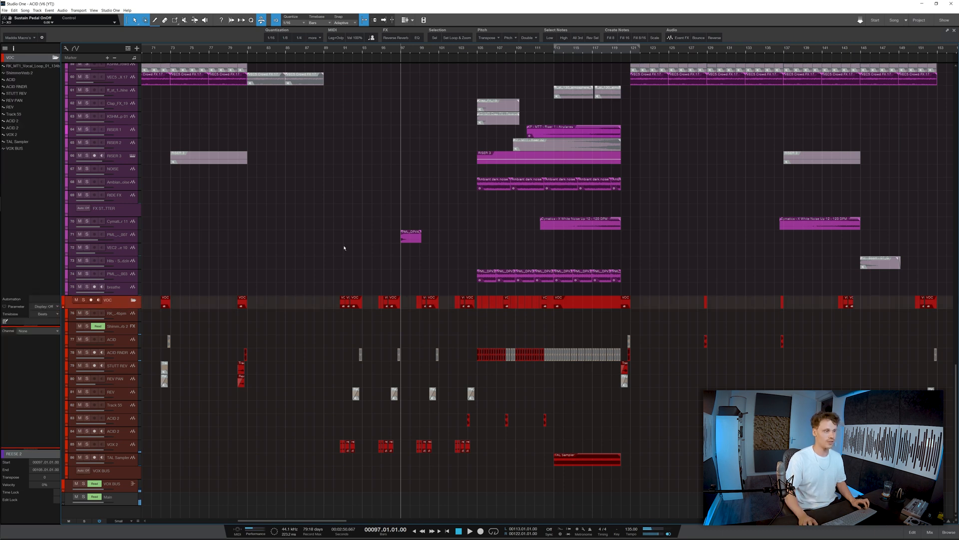
scroll(343, 248, up, 5)
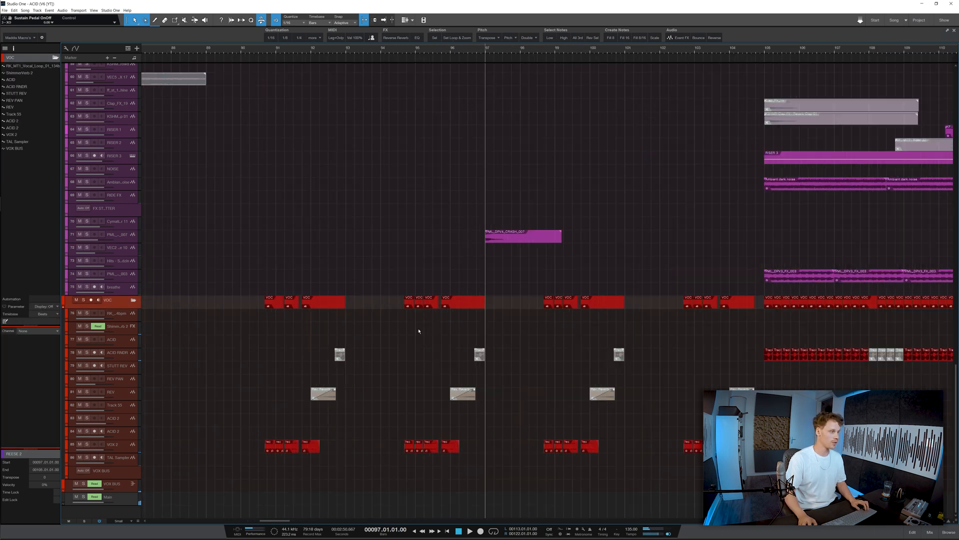
scroll(419, 329, down, 1)
scroll(346, 332, up, 2)
scroll(419, 333, up, 1)
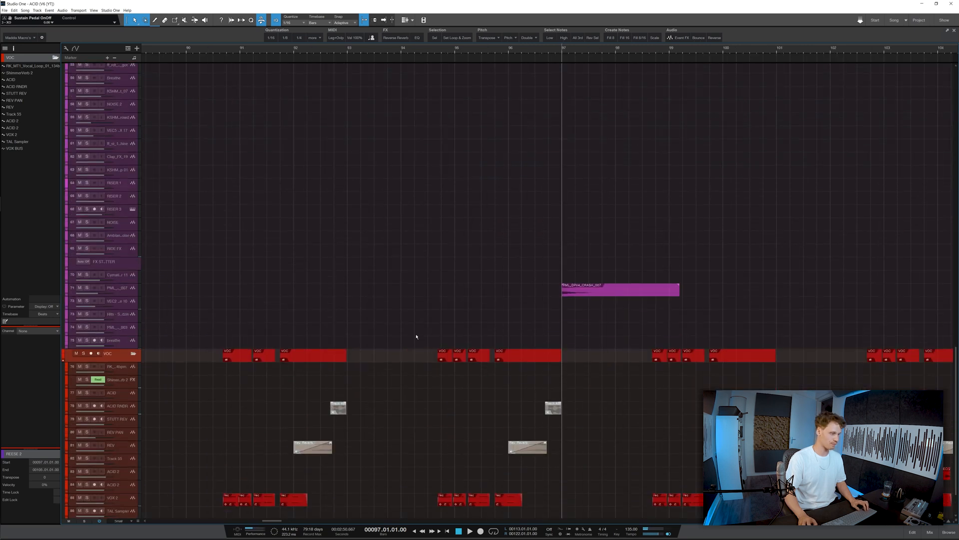
scroll(416, 336, down, 2)
click(127, 452)
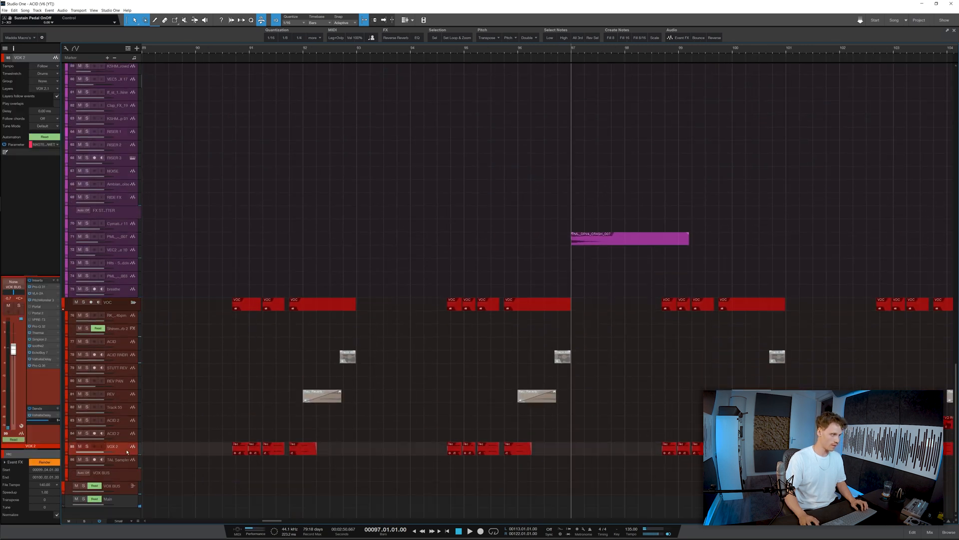
- Play the VOX 2 clips starting just before bar 91, and stop
click(234, 438)
key(space)
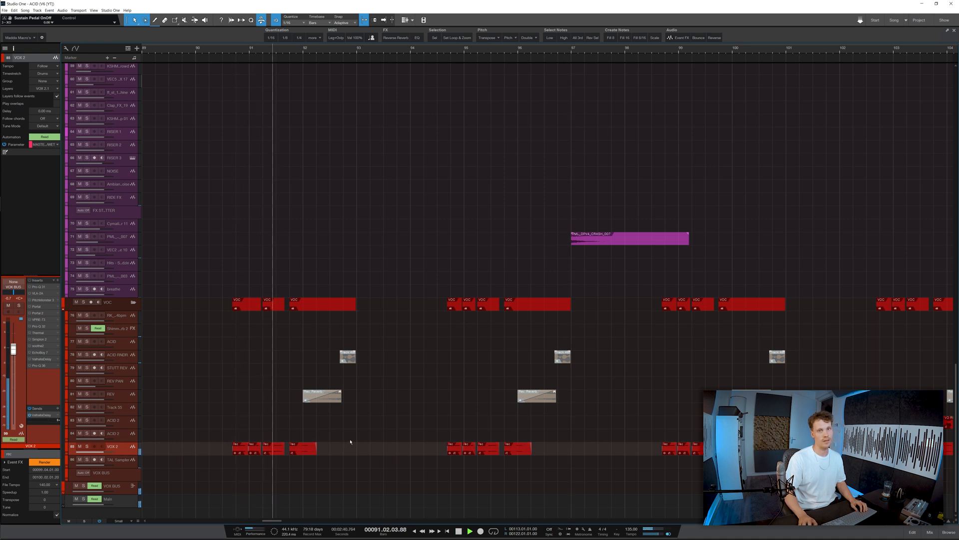
key(space)
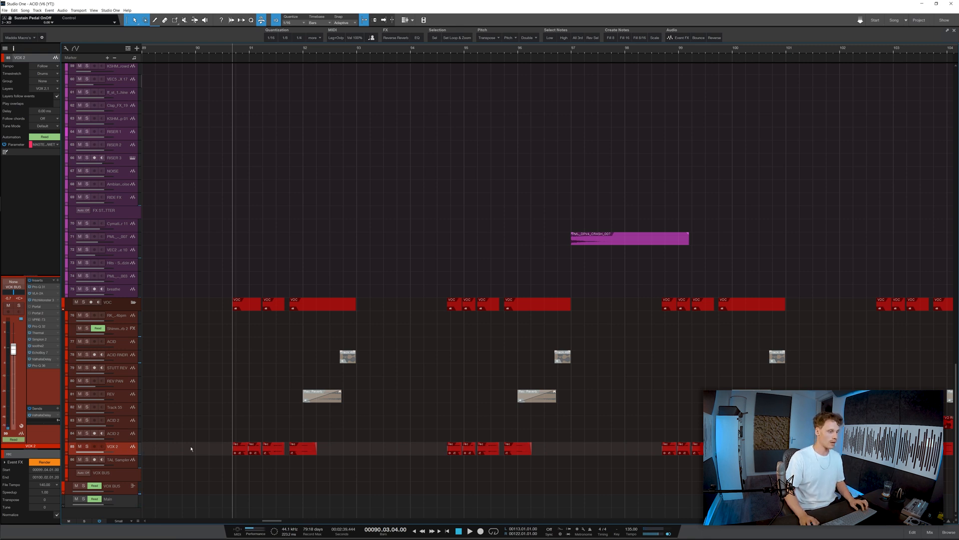
- Examine the first Pro-Q insert on VOX 2 during playback, look at the VLA-2A compressor, and close both plugin windows
scroll(219, 448, up, 2)
scroll(271, 461, left, 1)
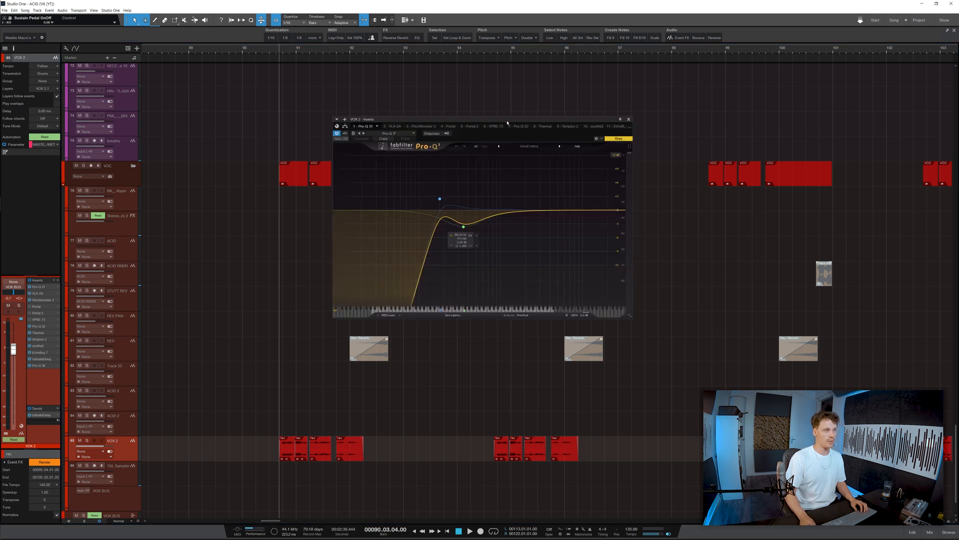
drag(507, 122, 406, 122)
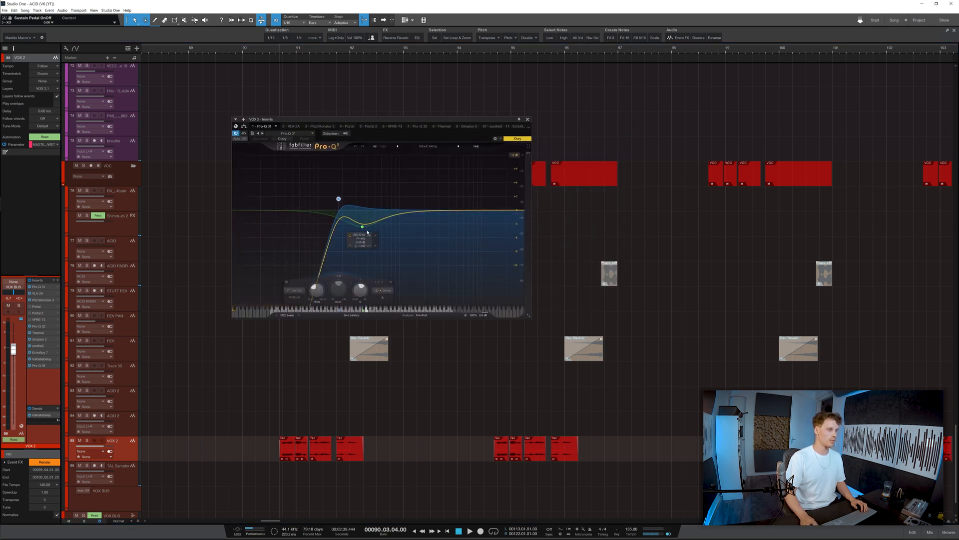
key(space)
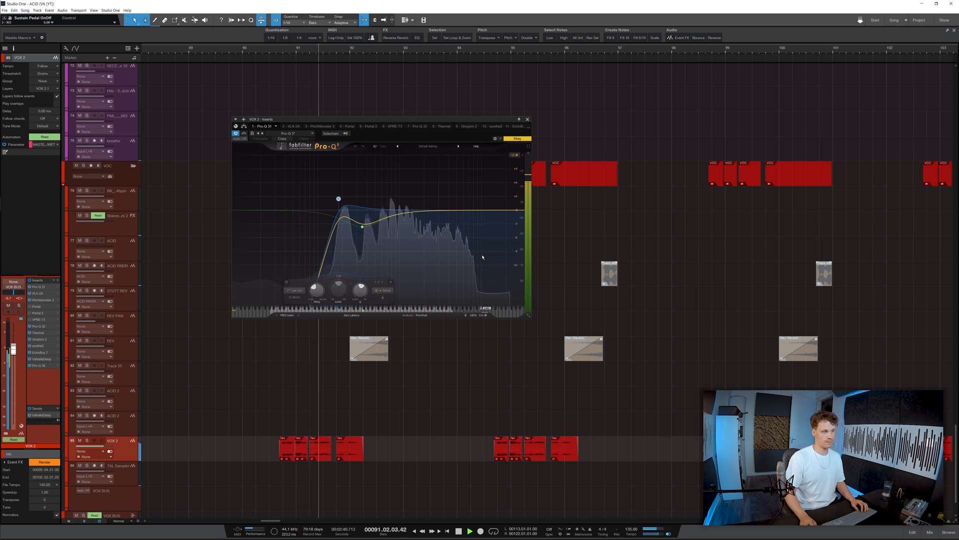
key(space)
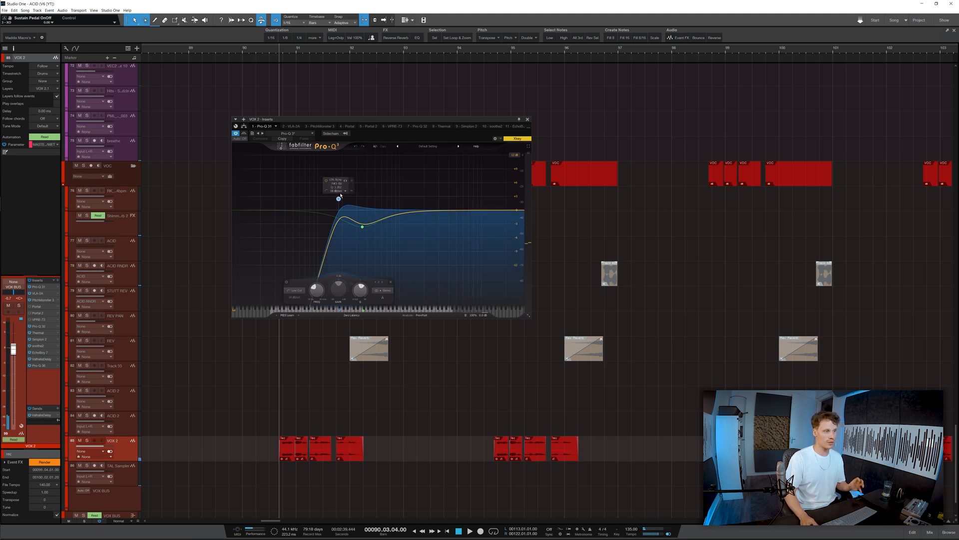
click(526, 120)
double_click(40, 293)
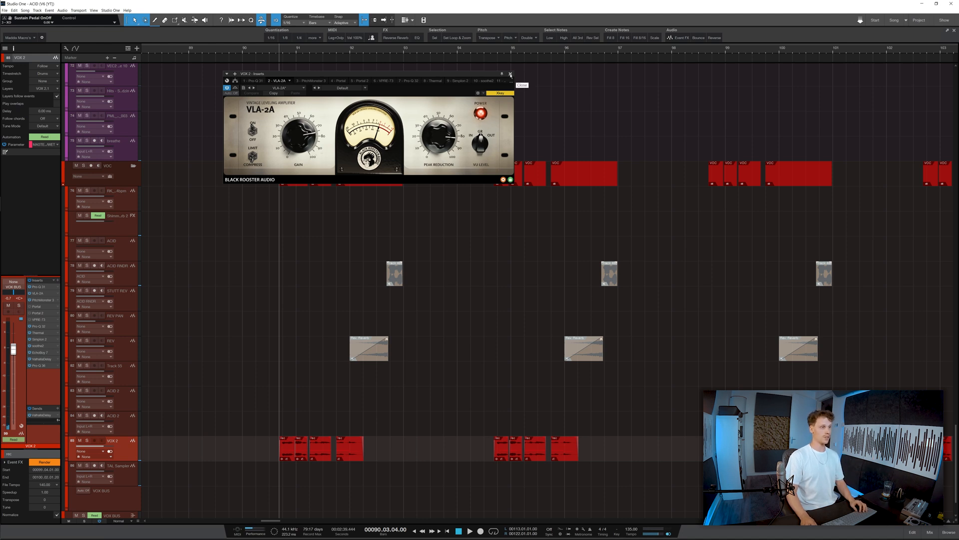
click(510, 75)
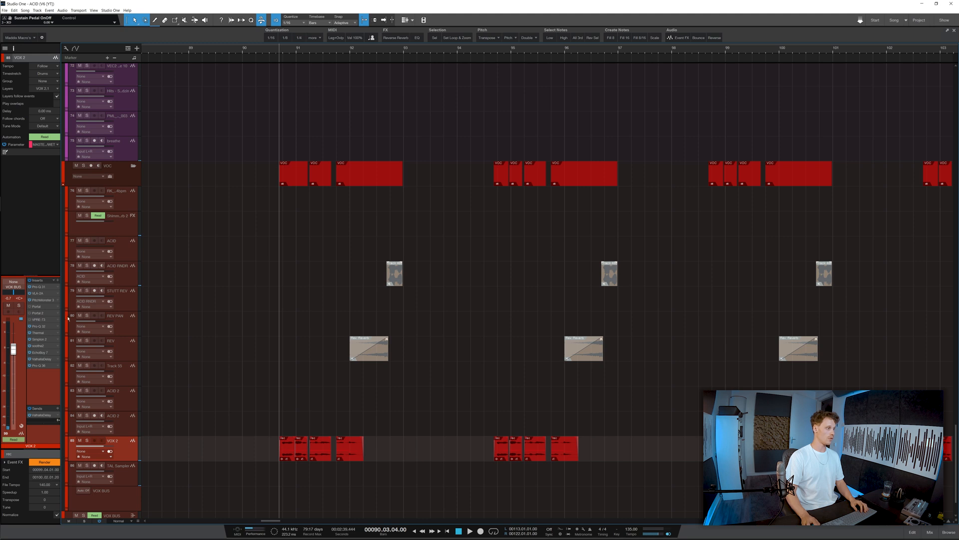
- Audition the PitchMonster insert on VOX 2, comparing the vocal with the effect bypassed and active, and close it
click(43, 300)
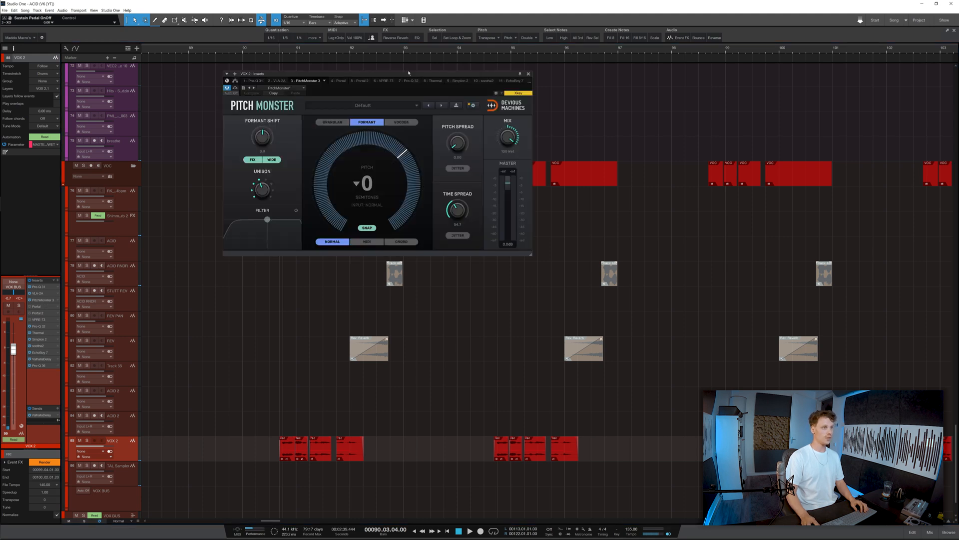
drag(403, 75, 531, 182)
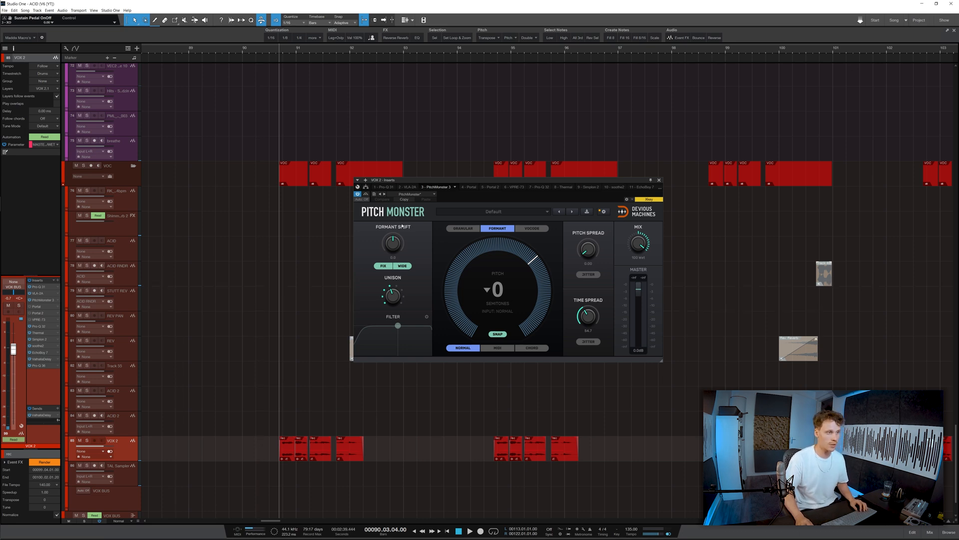
drag(461, 180, 450, 181)
key(space)
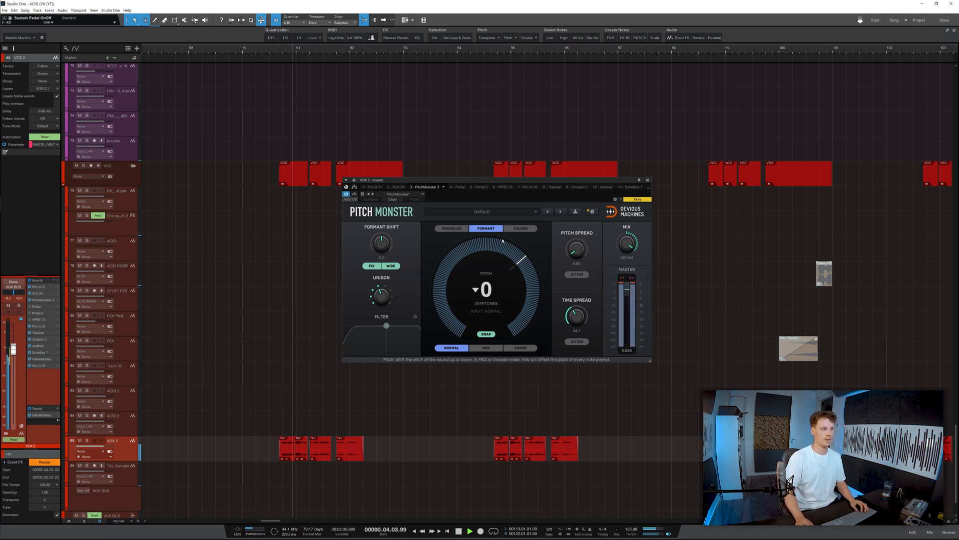
click(354, 195)
key(space)
key(space)
key(space)
click(355, 194)
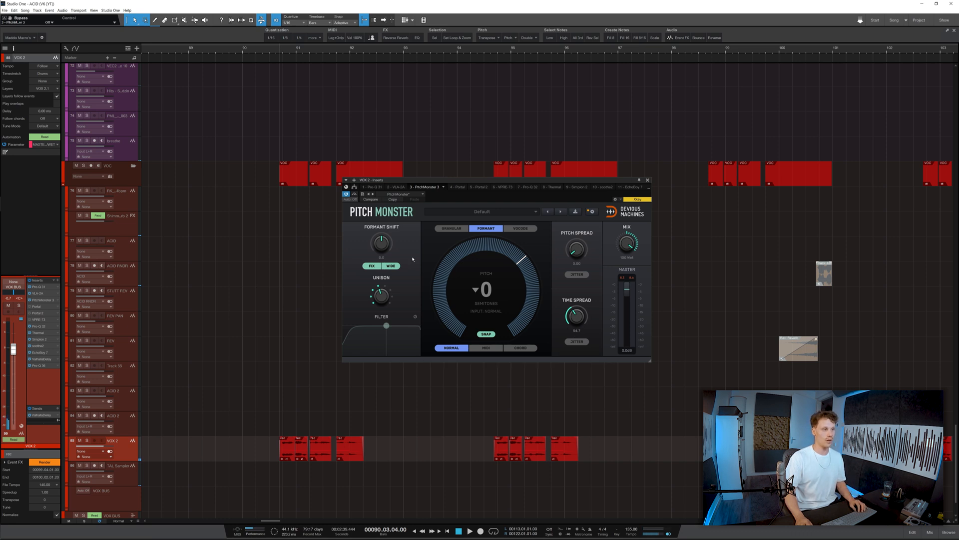
click(648, 180)
- Examine the EQ curve of the second Pro-Q insert on VOX 2 during playback, and stop
click(42, 326)
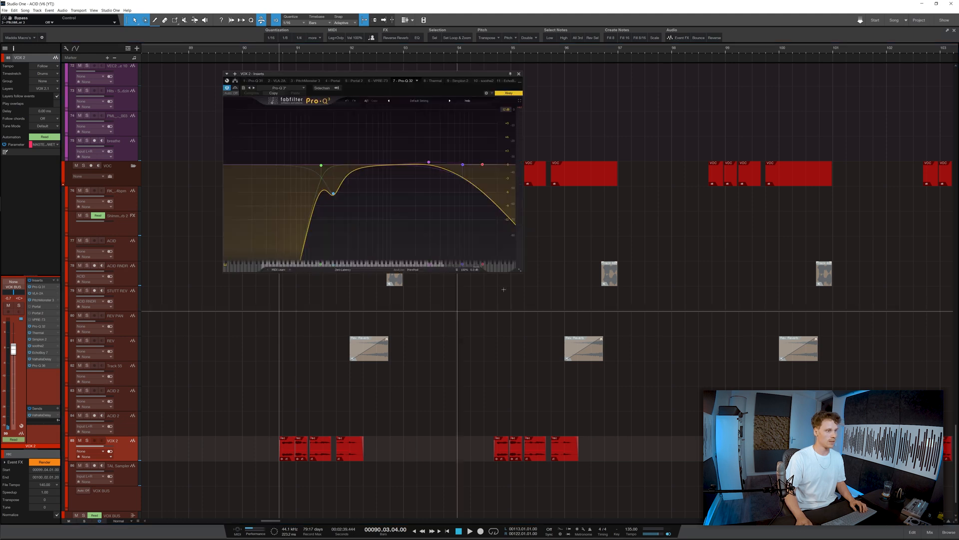
drag(363, 77, 515, 116)
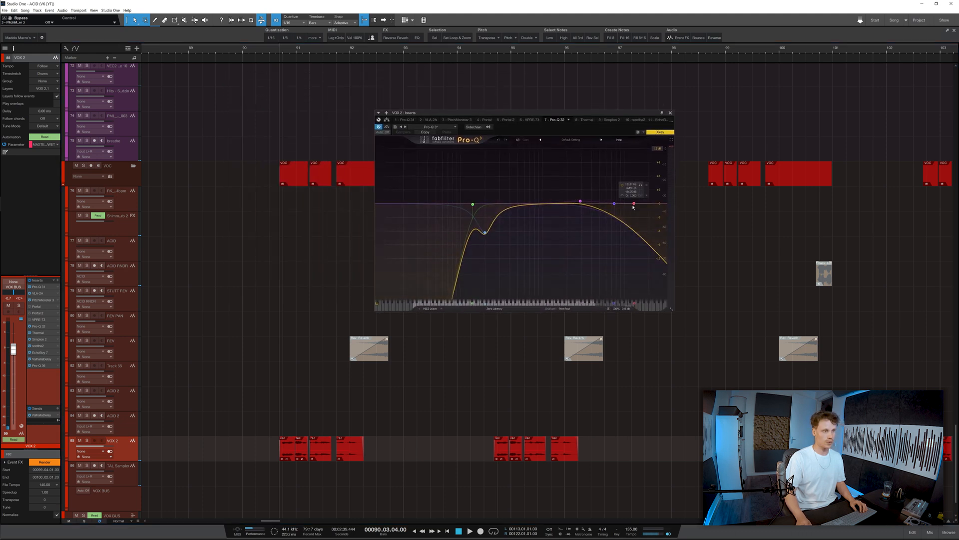
key(space)
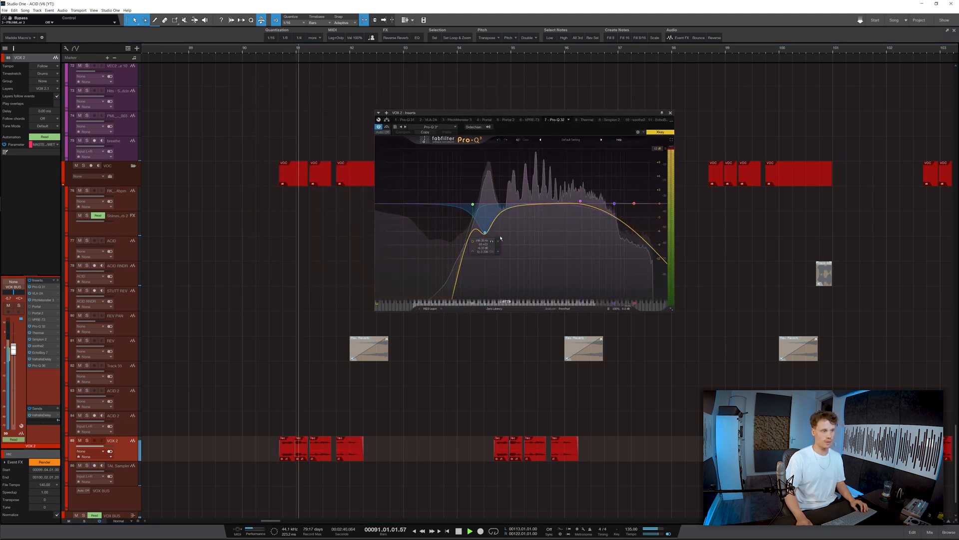
key(space)
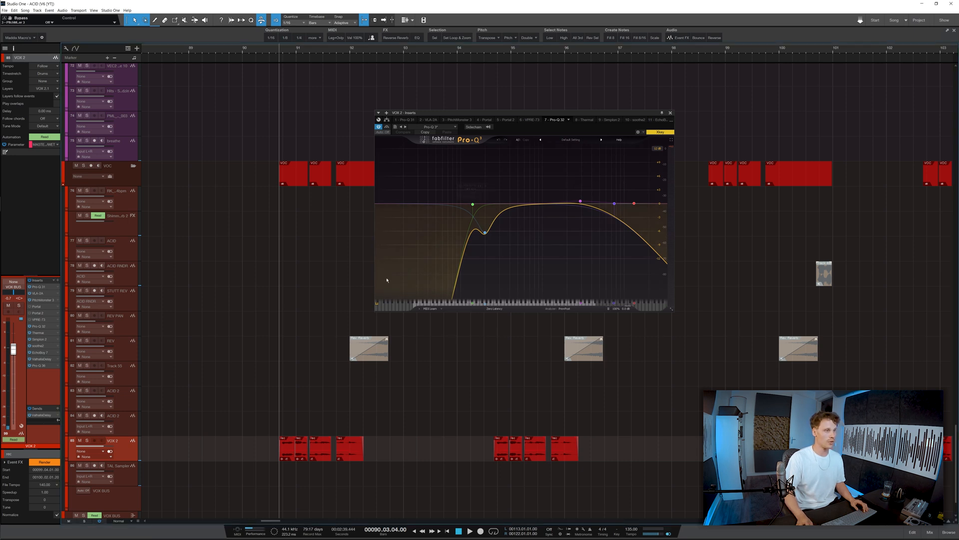
- Audition the Thermal distortion on VOX 2 with and without bypass, and show its detailed effect stages
click(585, 119)
key(space)
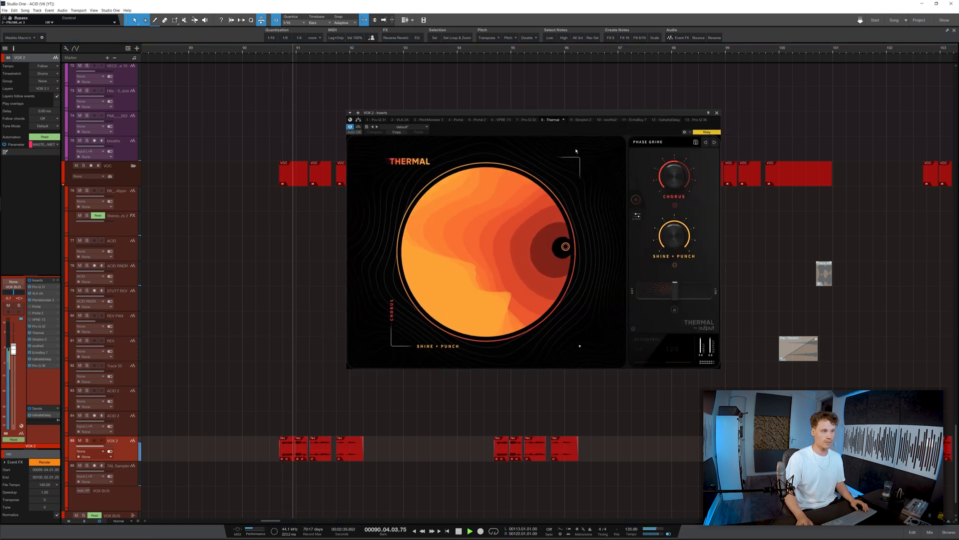
click(358, 127)
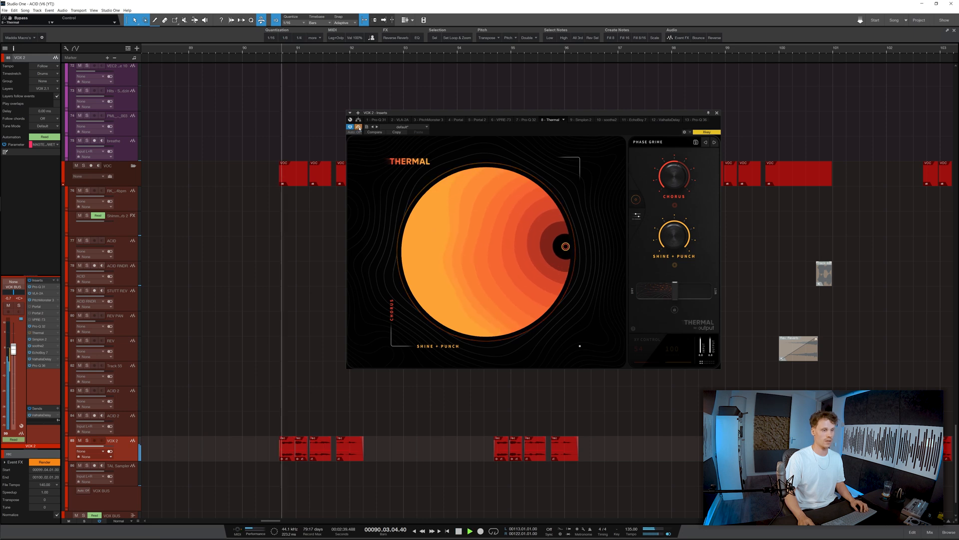
key(space)
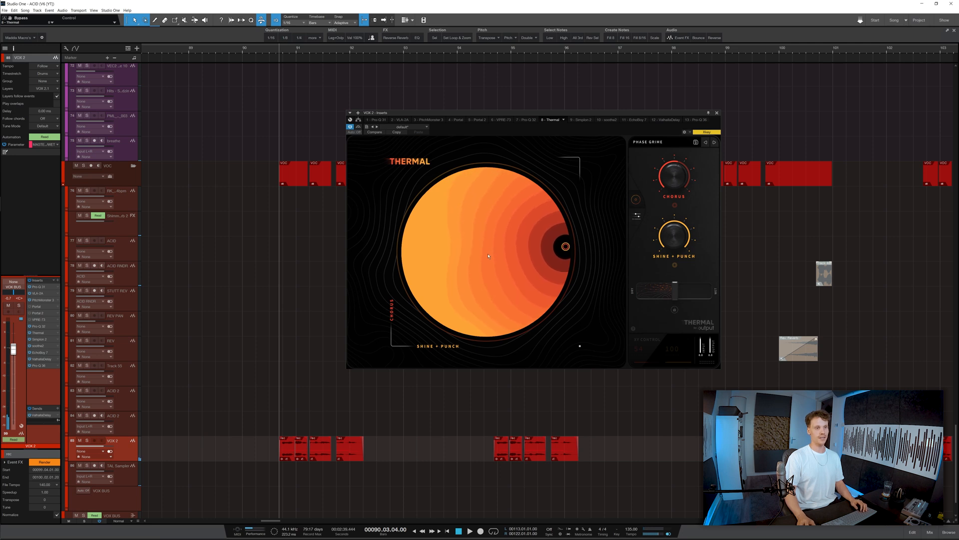
mouse_move(568, 114)
mouse_down()
mouse_move(561, 108)
mouse_move(570, 103)
mouse_up()
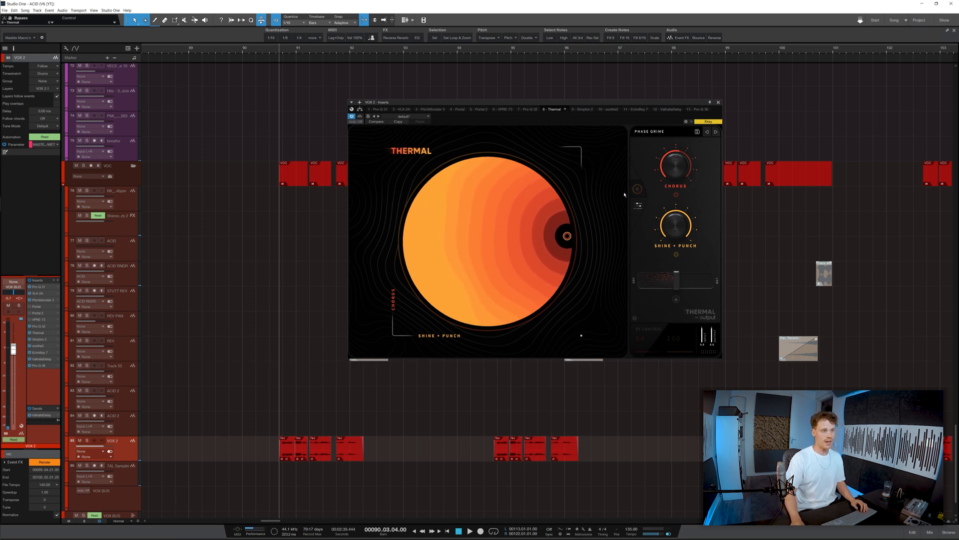
click(641, 207)
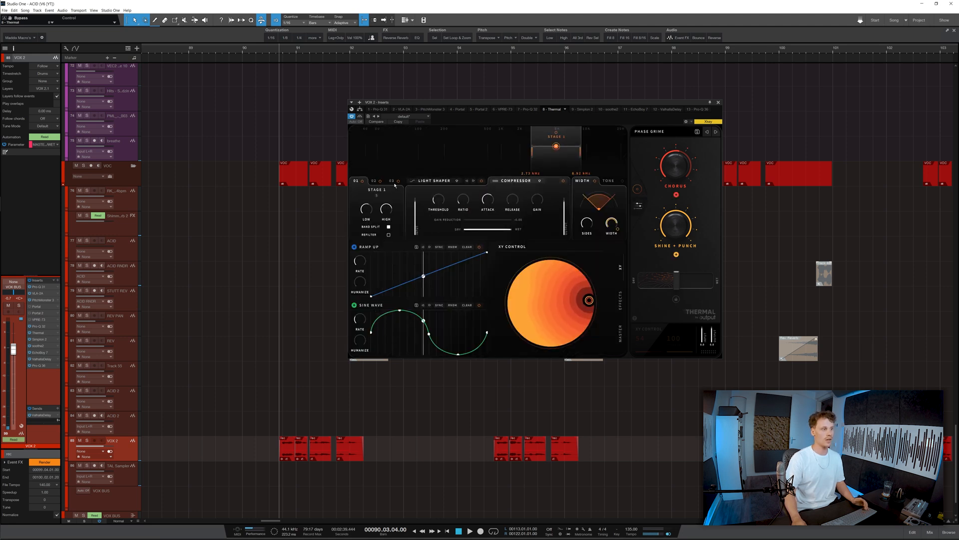
- Examine the Simplon, soothe2 and EchoBoy inserts on VOX 2 while auditioning the vocal
click(38, 340)
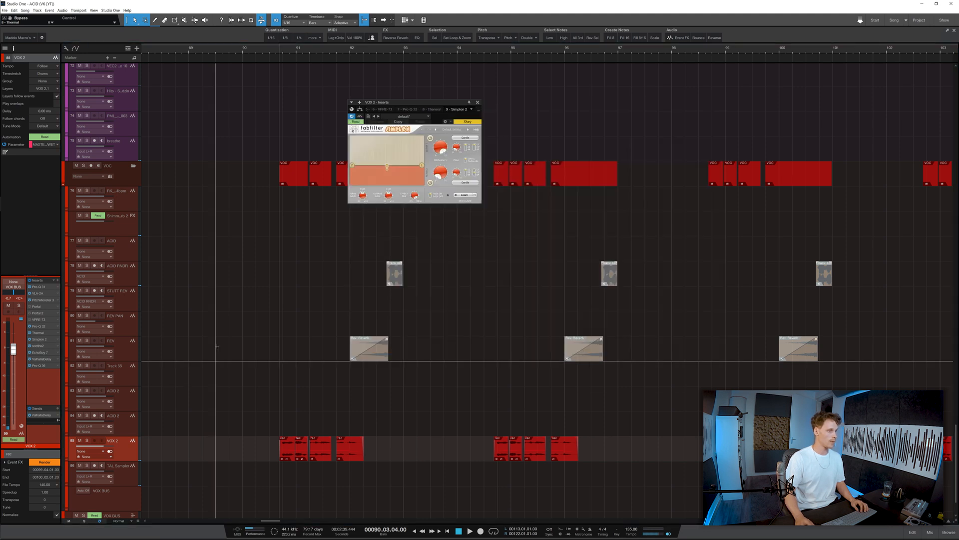
double_click(44, 345)
key(space)
double_click(45, 353)
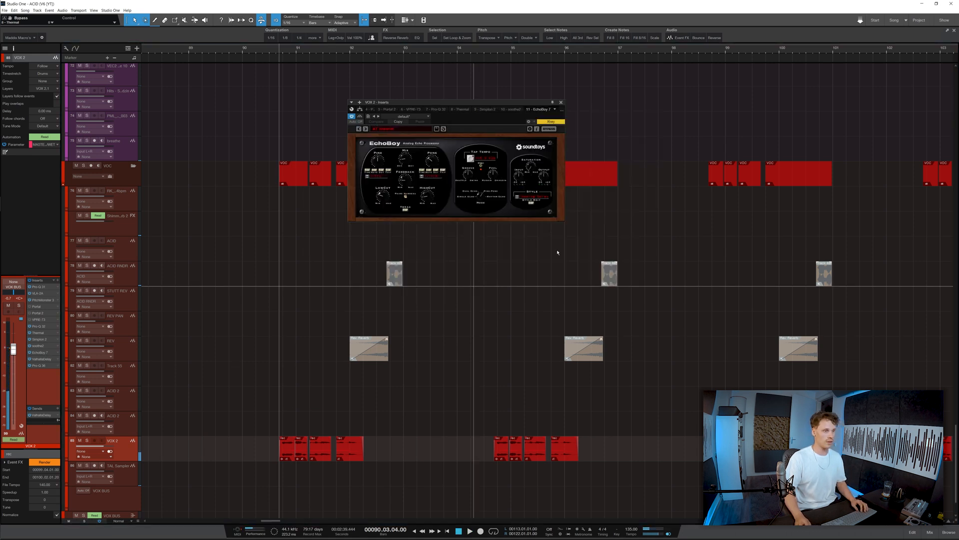
drag(461, 122, 570, 231)
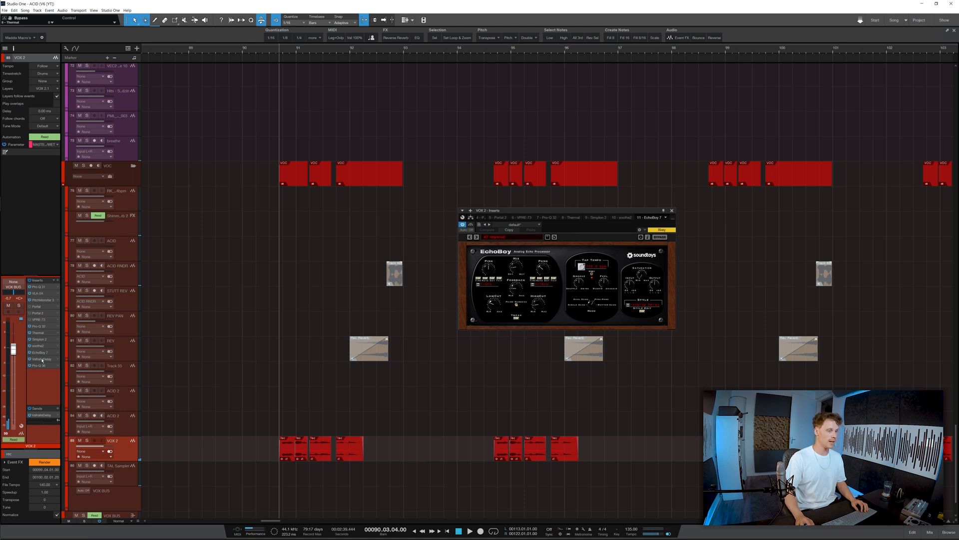
key(space)
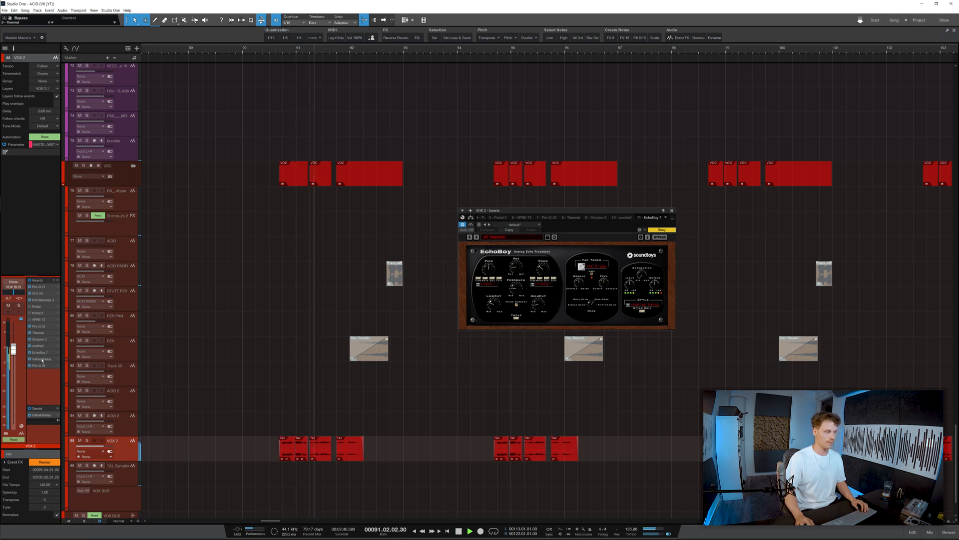
key(space)
- Examine the ValhallaDelay and final Pro-Q inserts on VOX 2 during playback, and close the plugin window
double_click(42, 359)
key(space)
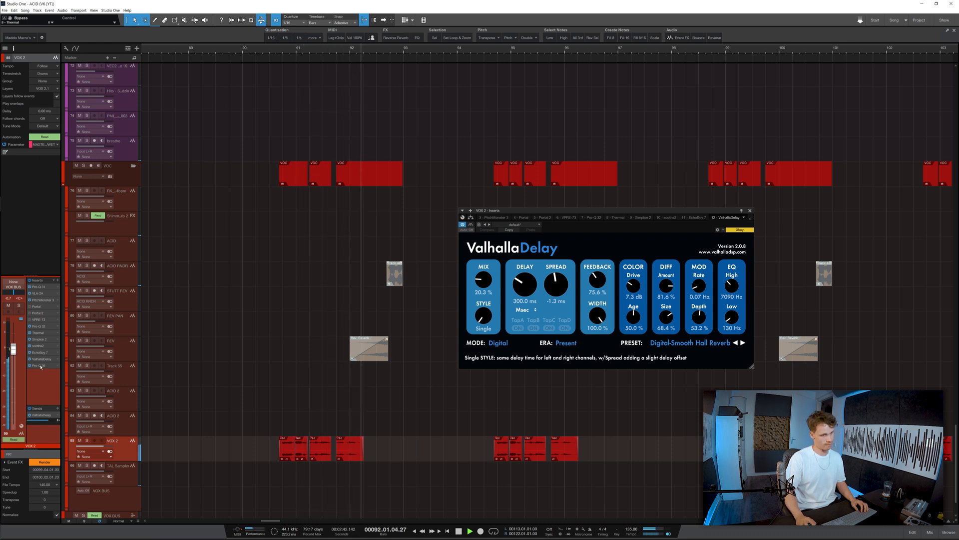
key(space)
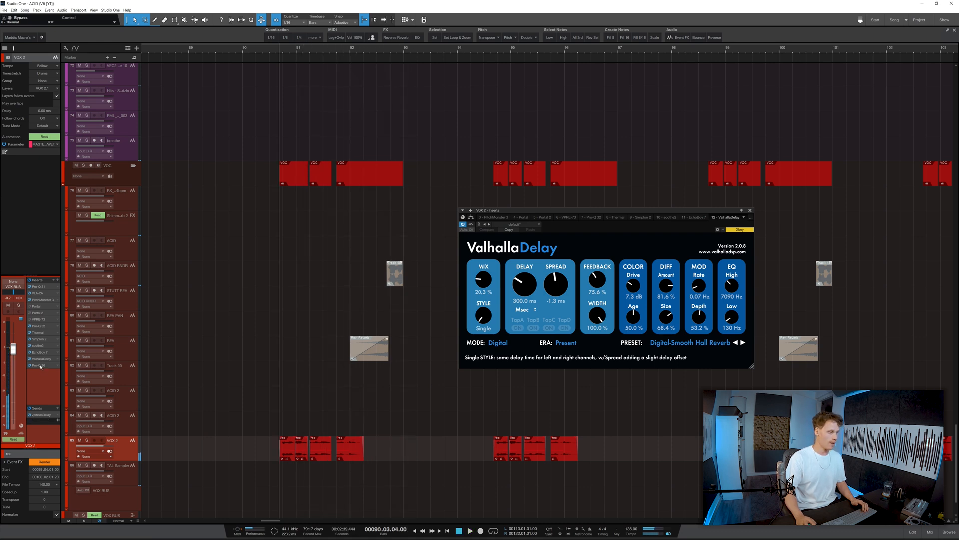
double_click(41, 365)
drag(648, 212, 471, 181)
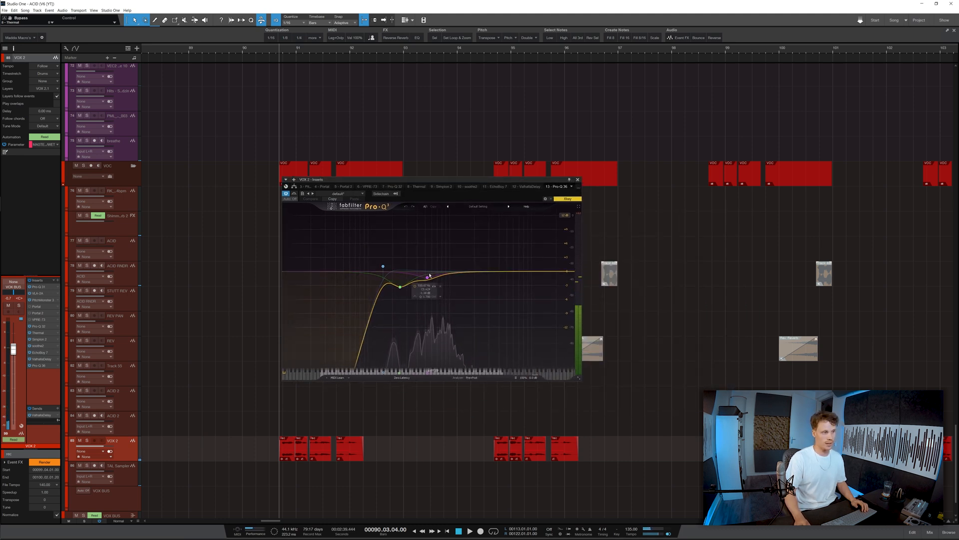
key(space)
key(space)
click(578, 180)
- Play the build-up from bar 105 and select the ACID RNDR track to audition its chopped vocal
scroll(345, 359, down, 5)
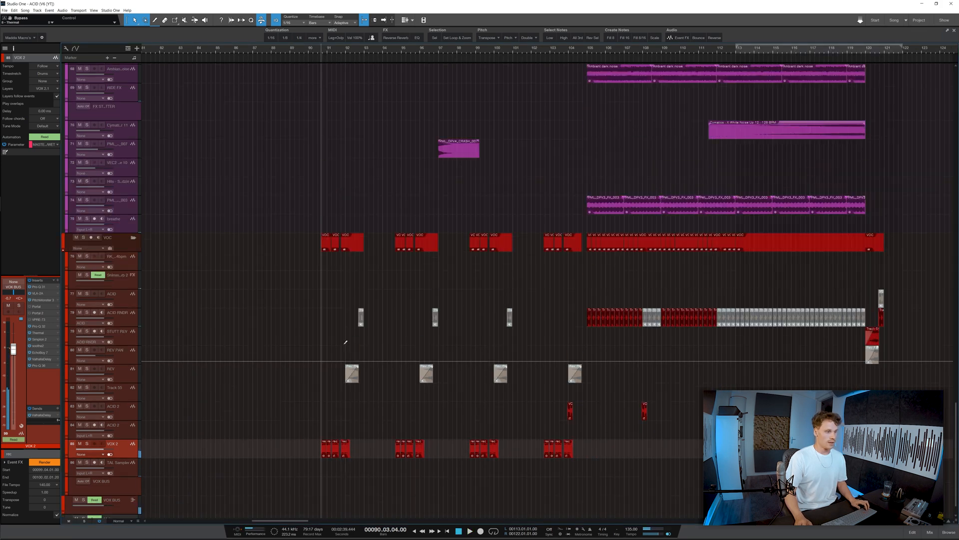
scroll(345, 342, down, 2)
scroll(345, 342, down, 4)
scroll(375, 340, up, 3)
click(493, 48)
key(space)
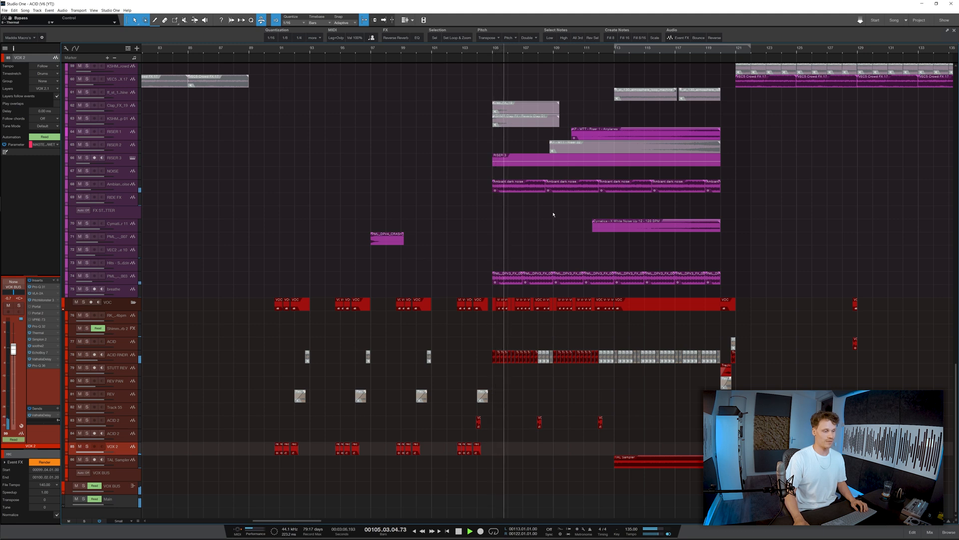
click(125, 359)
key(space)
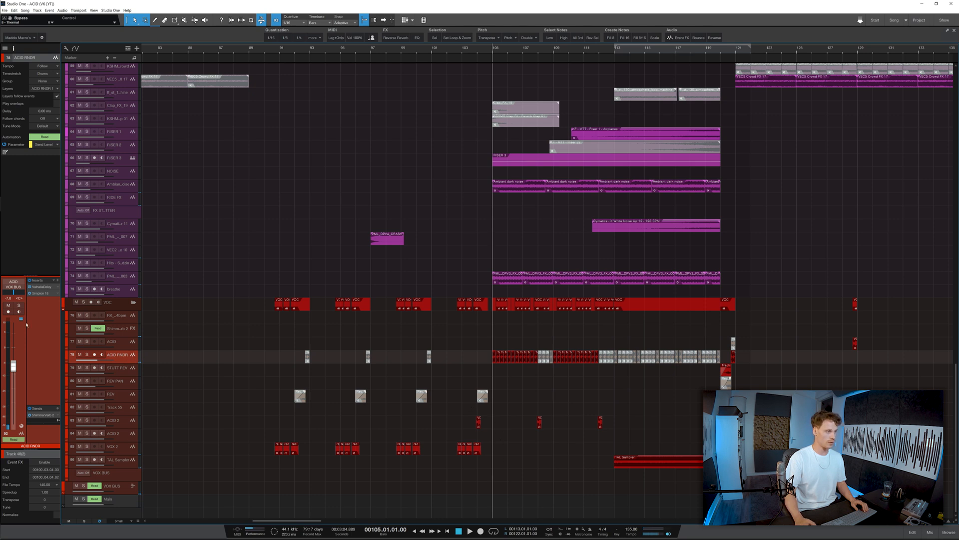
key(space)
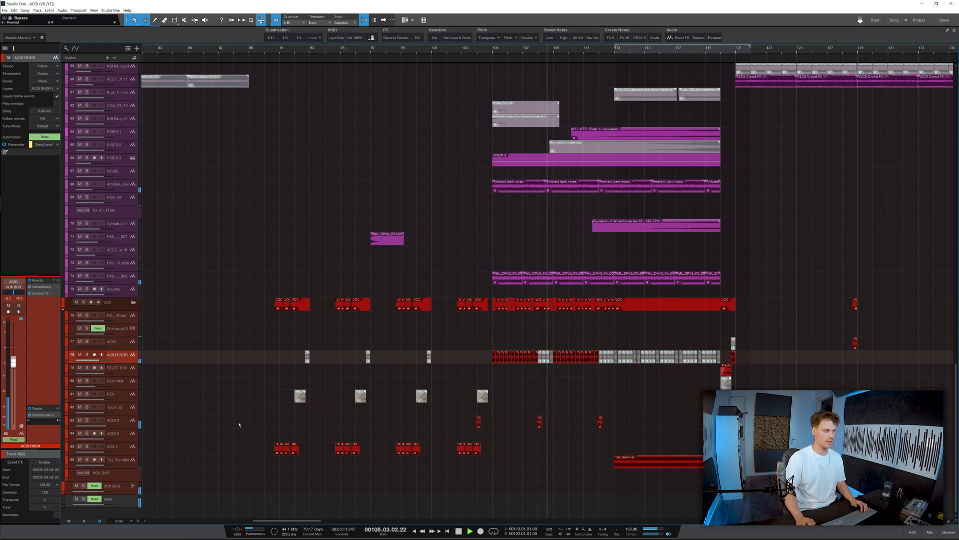
- Solo the ACID 2 track and play its vocal clip from around bar 108, and stop
click(411, 418)
key(space)
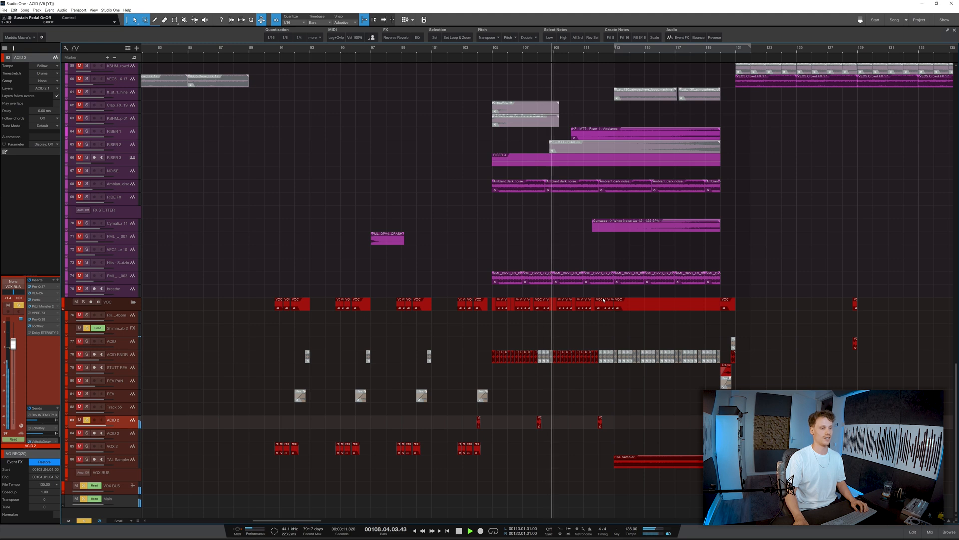
key(space)
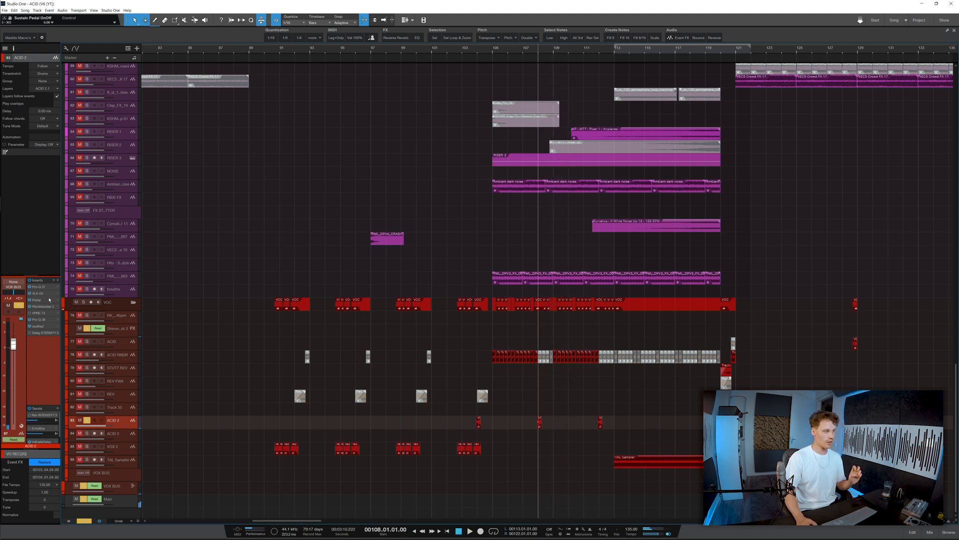
scroll(548, 433, up, 10)
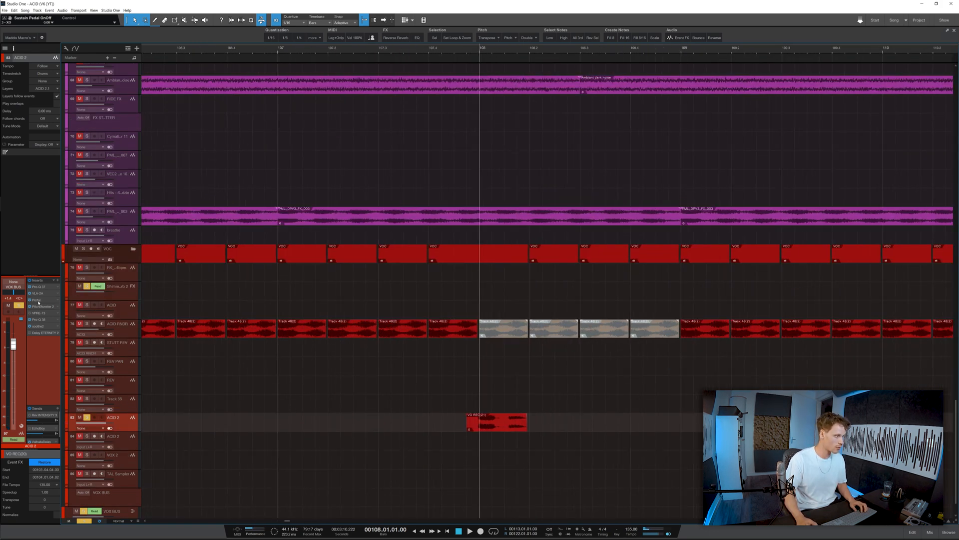
- Examine the Portal insert on the ACID 2 track, shift its window aside, and close it
key(F11)
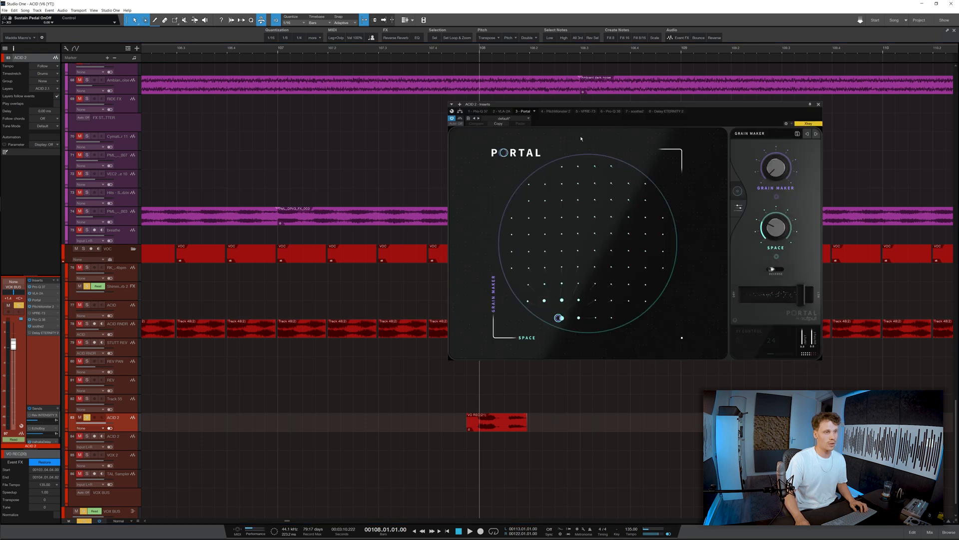
drag(623, 106, 411, 140)
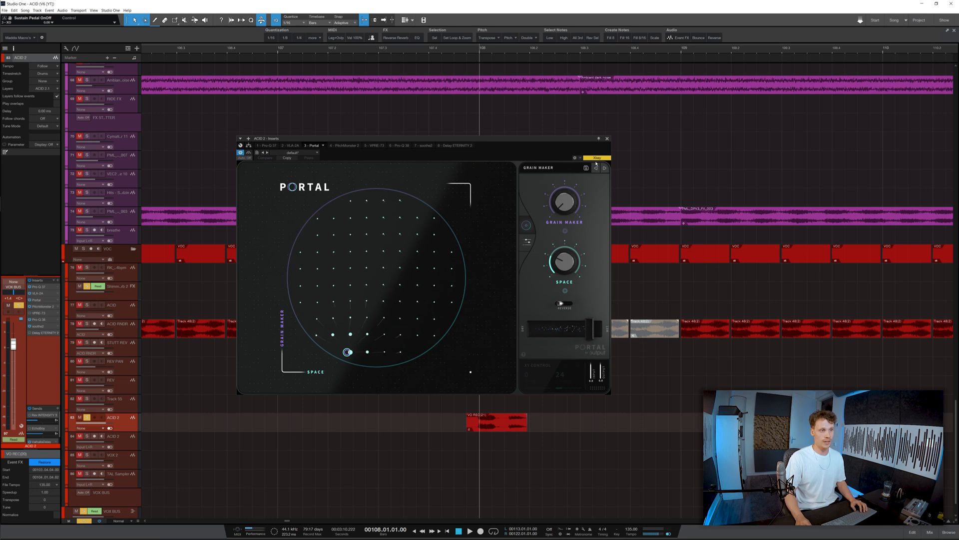
click(607, 139)
- Play the ACID 2 vocal from bar 108, and solo the TAL Sampler track during playback
scroll(676, 353, down, 10)
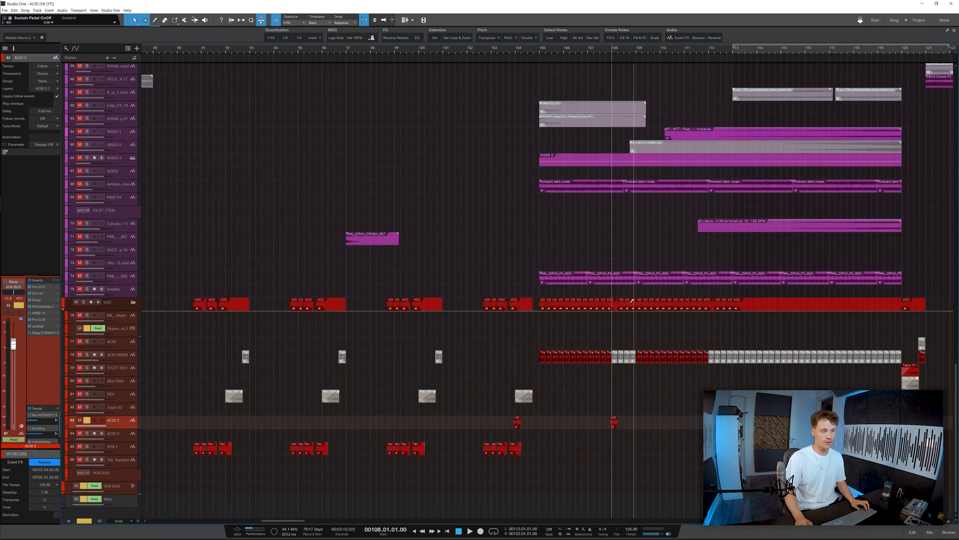
scroll(675, 353, up, 5)
key(space)
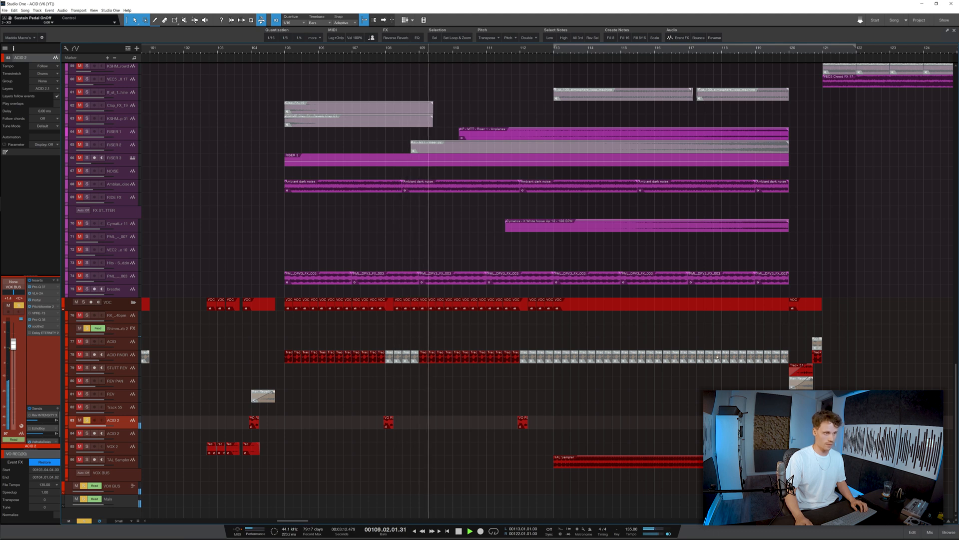
click(129, 310)
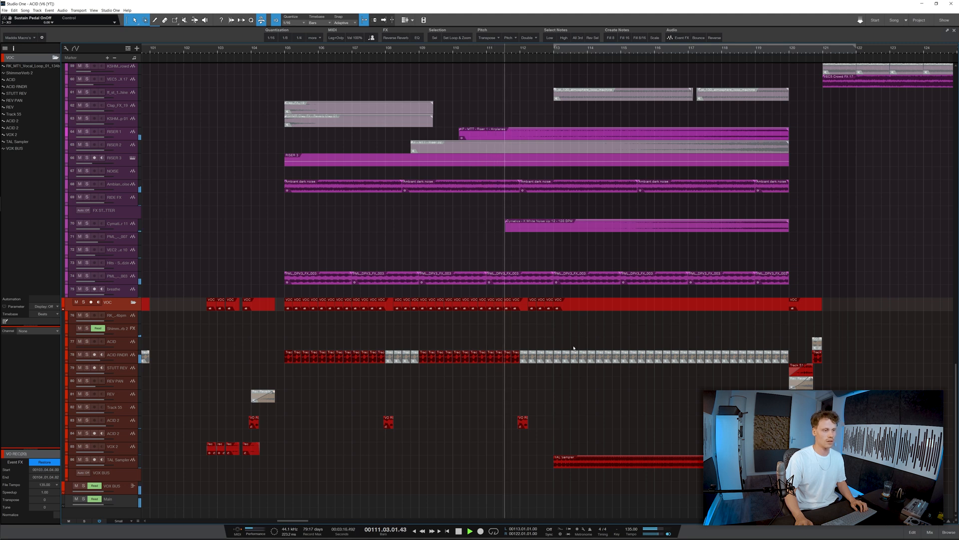
click(118, 458)
key(s)
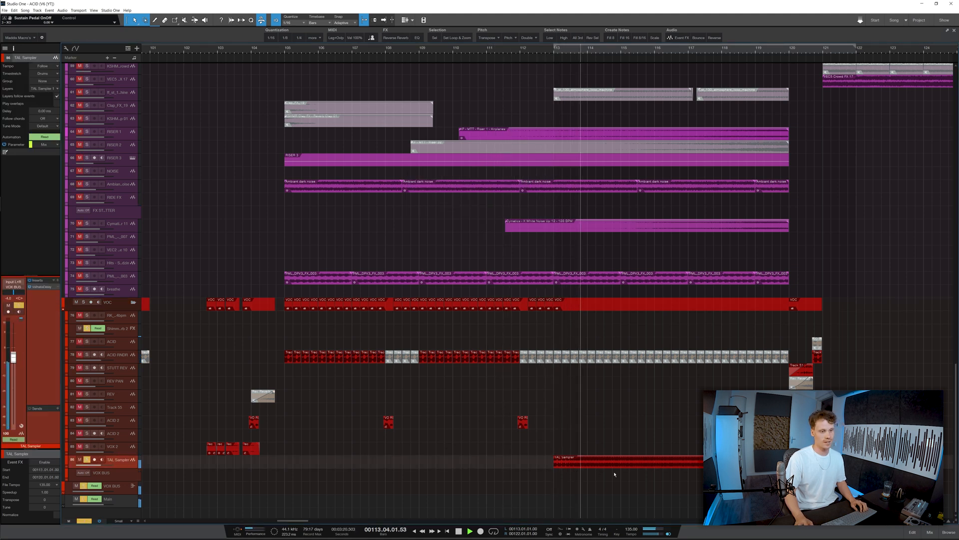
- Select the TAL Sampler clip starting at bar 113 and examine its waveform during playback
click(615, 464)
scroll(749, 462, up, 2)
scroll(752, 465, down, 2)
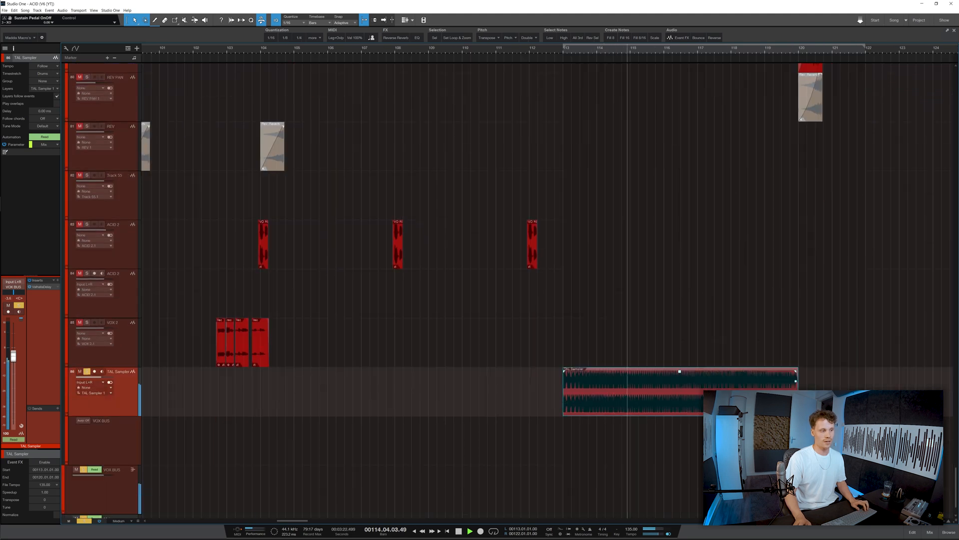
scroll(752, 466, up, 4)
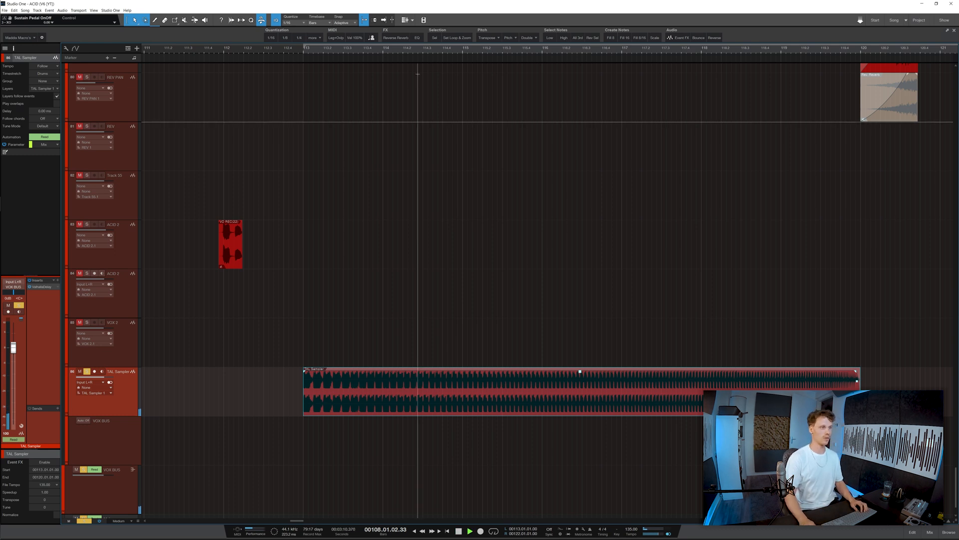
scroll(552, 221, down, 4)
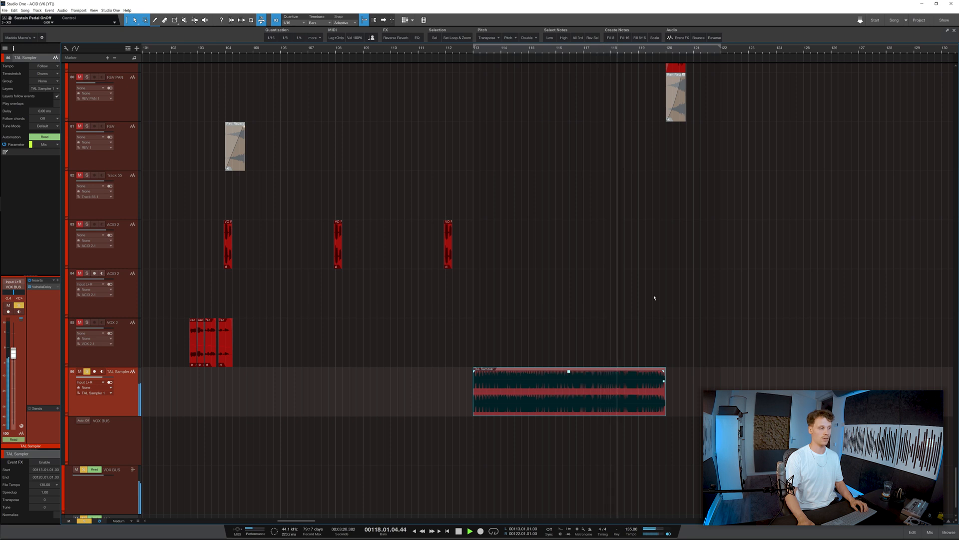
- Inspect the TAL Sampler track's volume automation and hide it again, unsolo the track, and stop playback
key(a)
scroll(651, 359, down, 3)
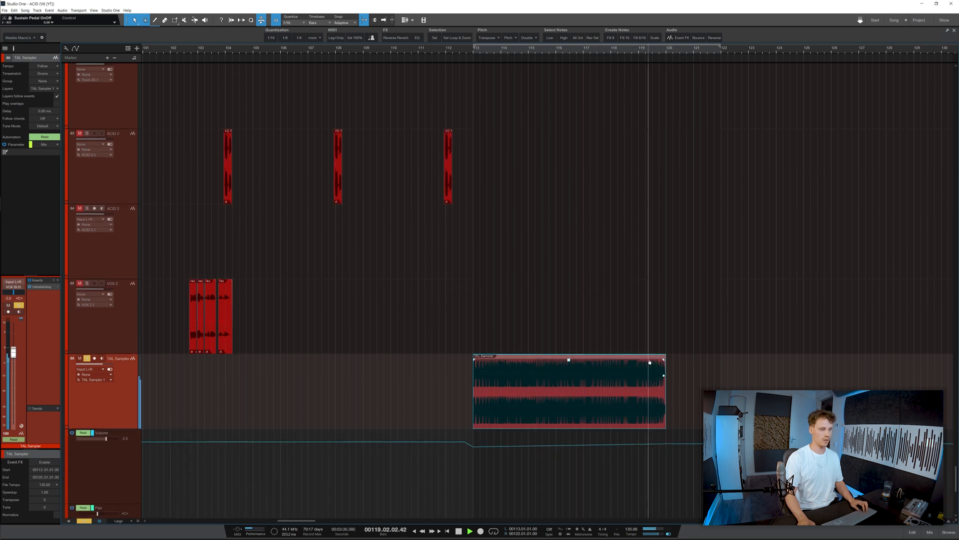
key(a)
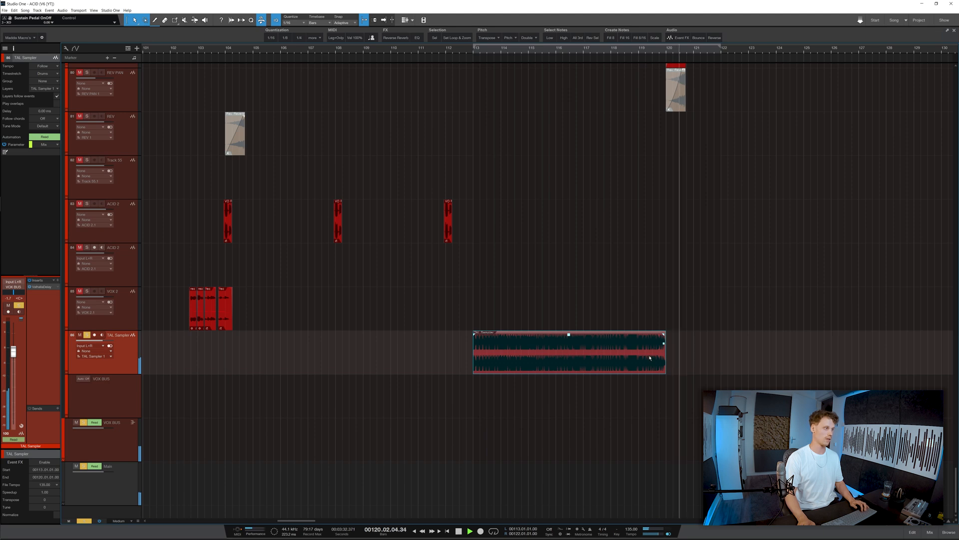
scroll(639, 350, down, 1)
key(s)
key(space)
- Examine the whole arrangement from the drums to the vocals, focusing on the purple FX track group
scroll(639, 298, up, 5)
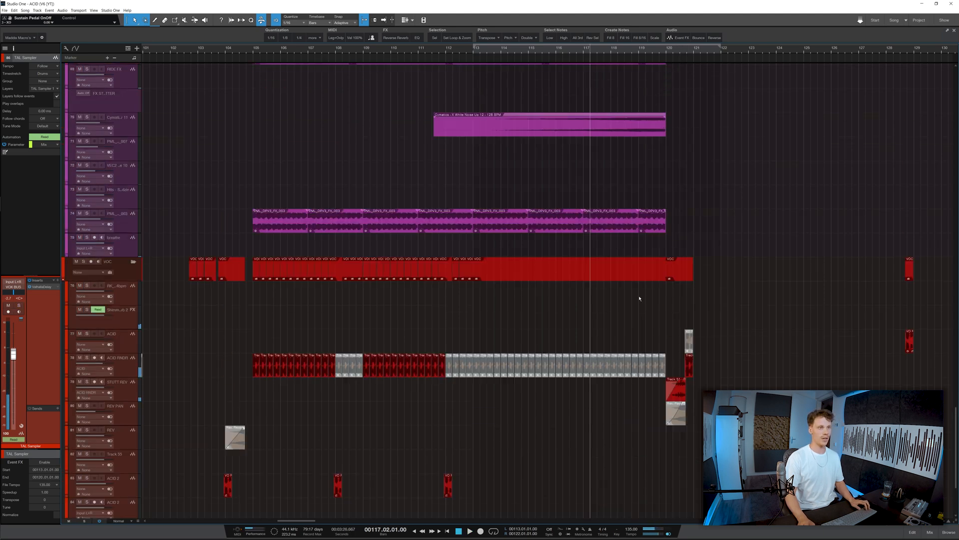
scroll(639, 294, down, 3)
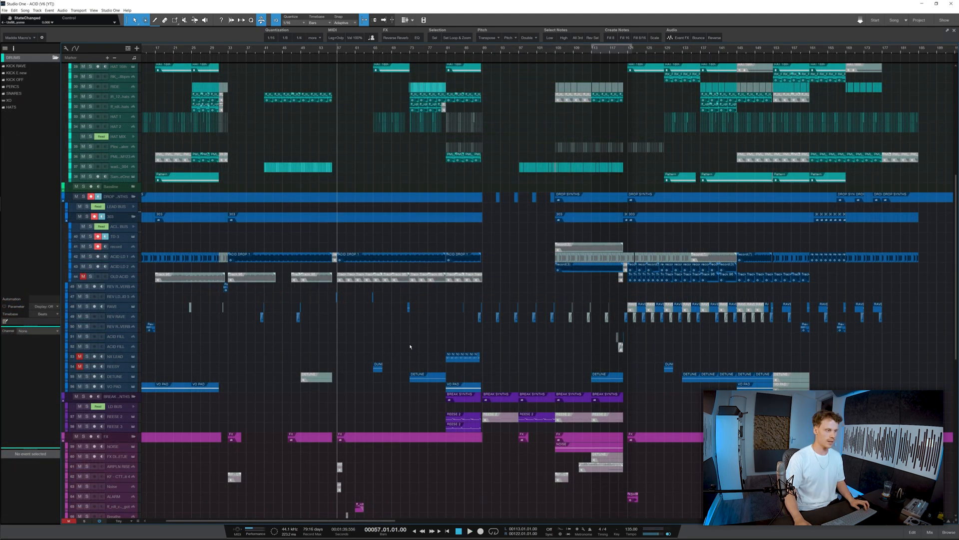
scroll(410, 346, down, 3)
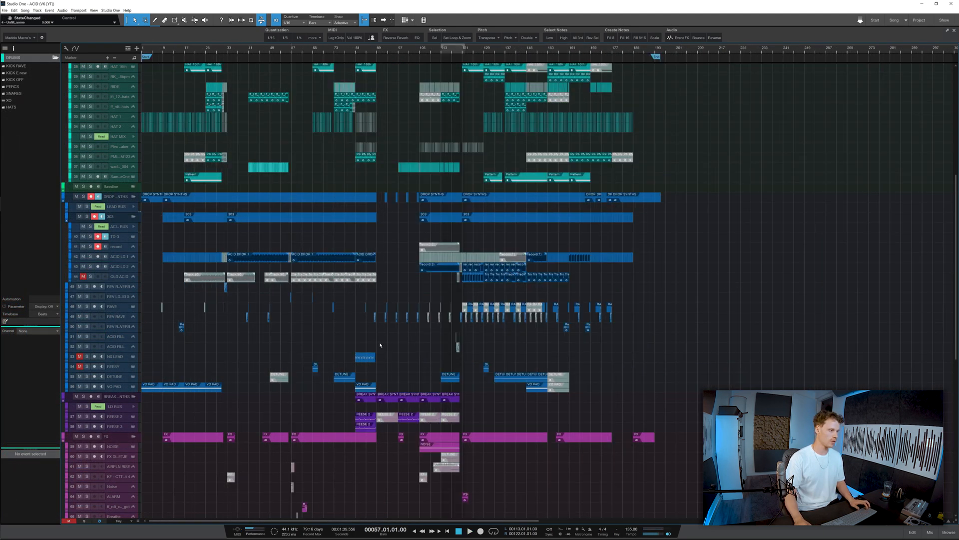
scroll(410, 346, down, 1)
scroll(379, 339, up, 1)
scroll(322, 320, down, 4)
scroll(322, 320, down, 3)
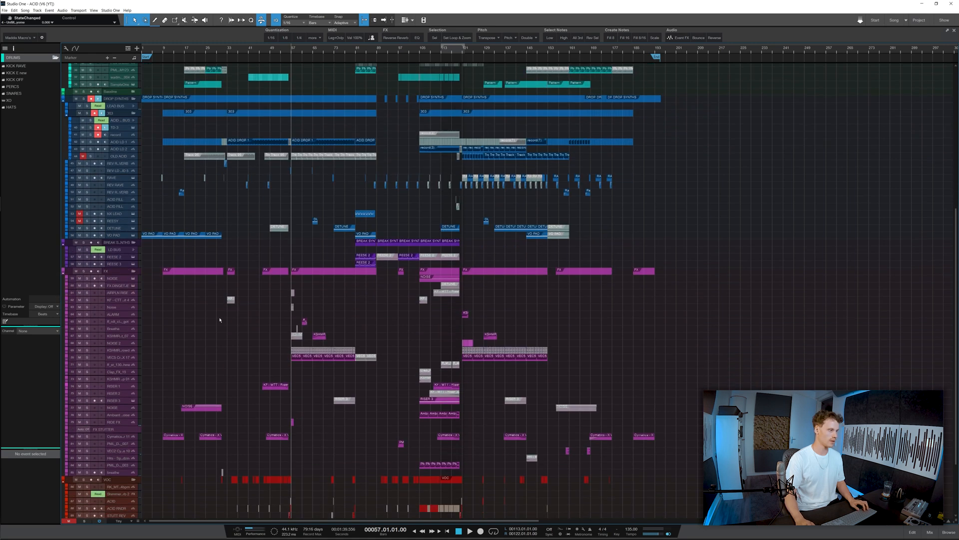
scroll(188, 325, up, 2)
scroll(304, 332, up, 3)
scroll(461, 344, up, 3)
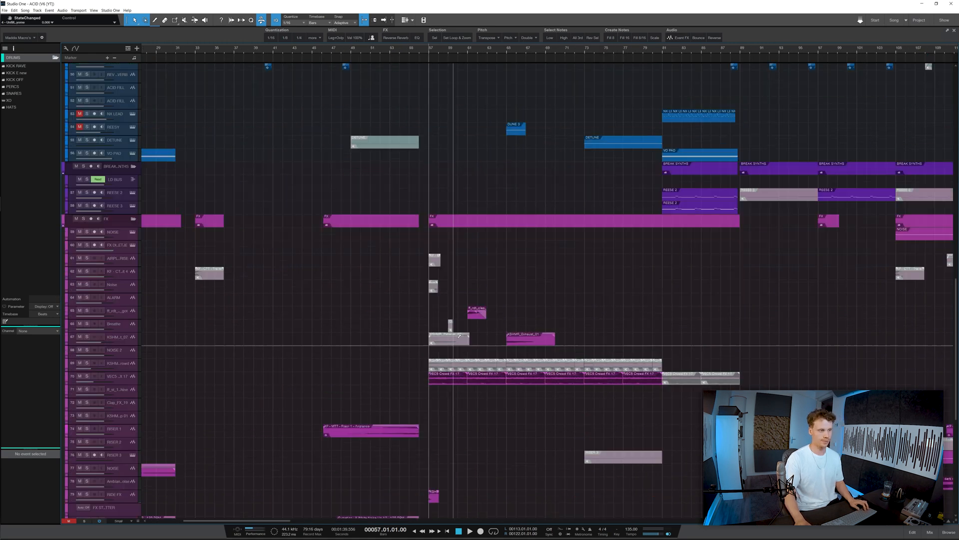
scroll(461, 344, down, 5)
scroll(224, 328, up, 3)
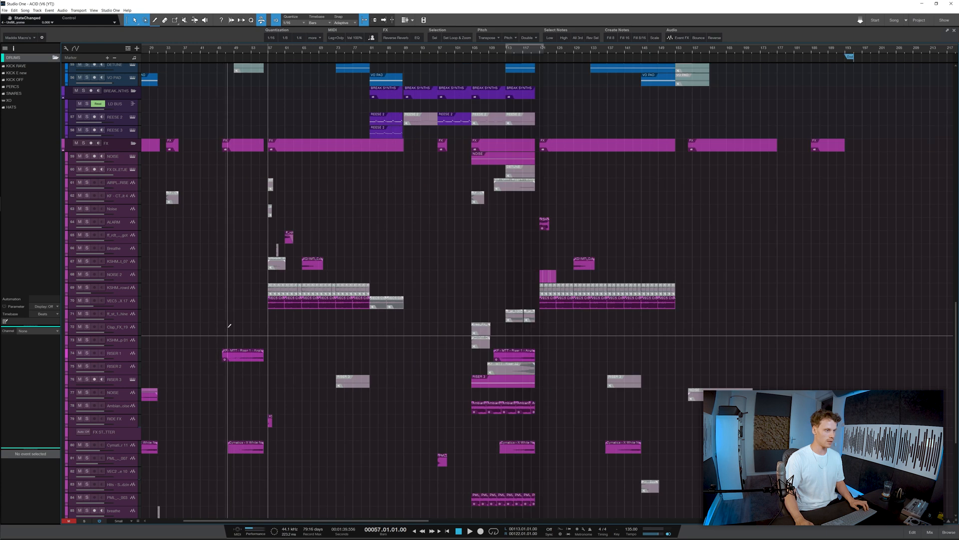
- Go through the upper FX group tracks, from the FX ONGETJE track to the clap one-shot track
click(126, 172)
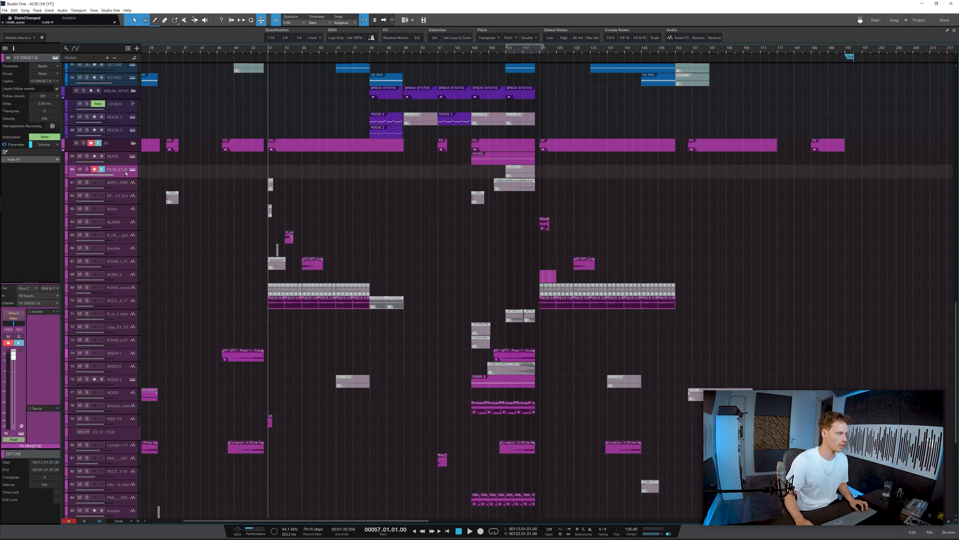
drag(128, 186, 121, 221)
click(120, 231)
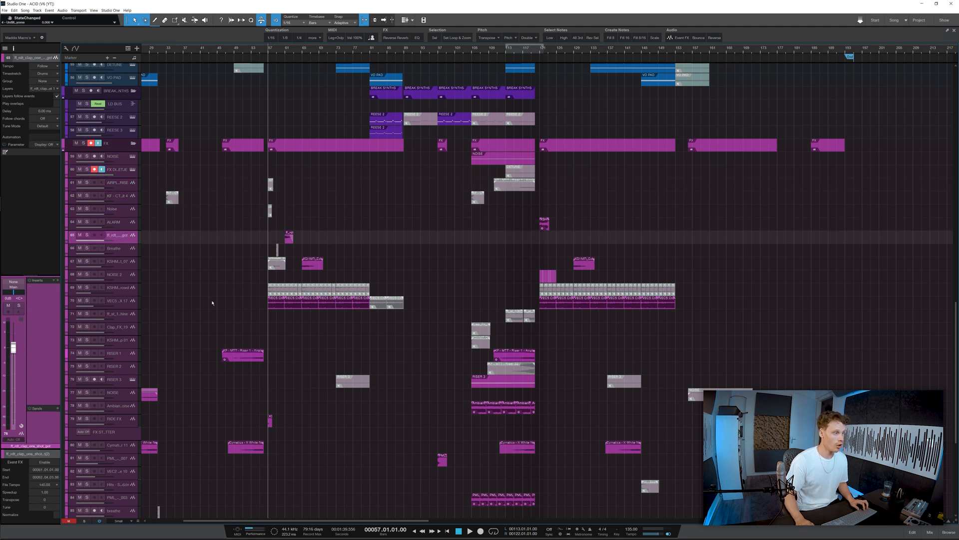
- Solo the VEC5 Crowd FX 17 track, play its clips from bar 57, and stop
click(133, 305)
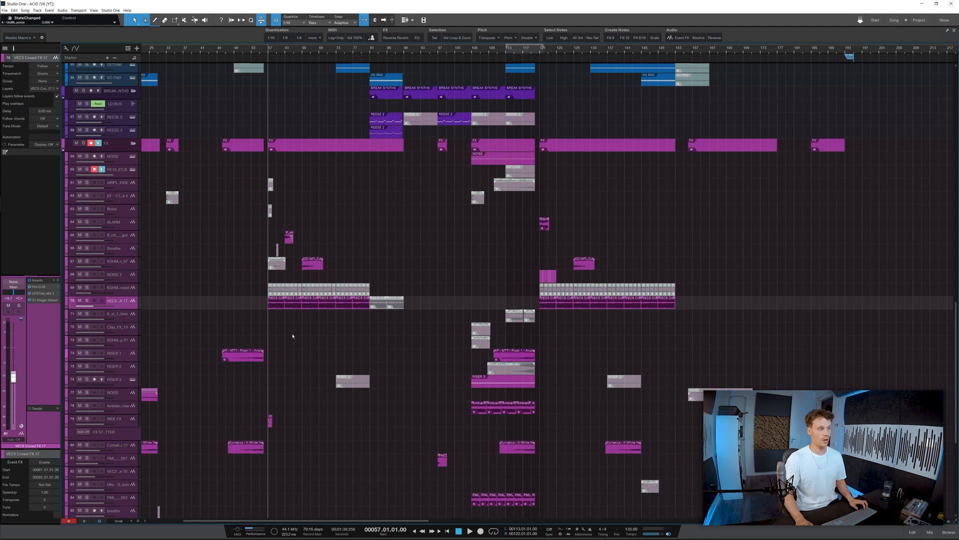
scroll(270, 330, up, 5)
key(s)
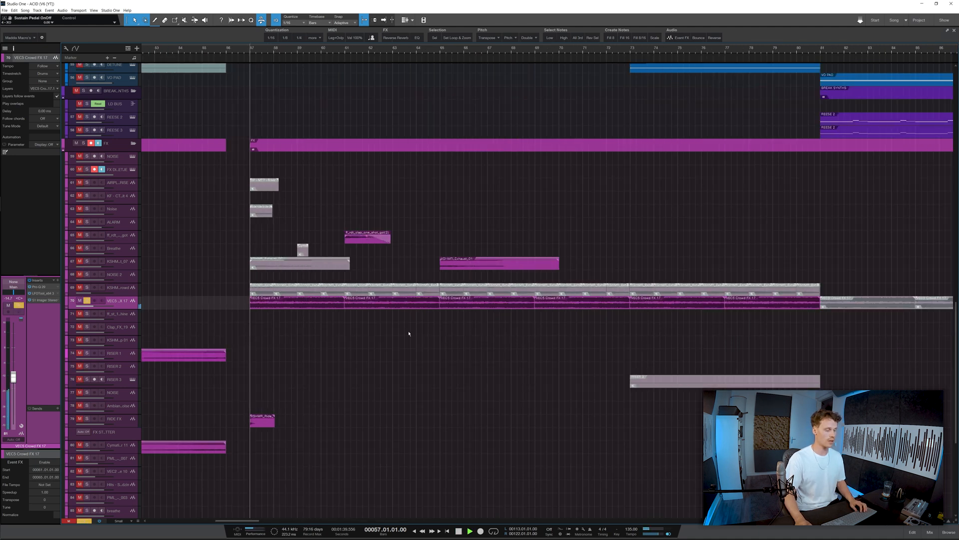
key(space)
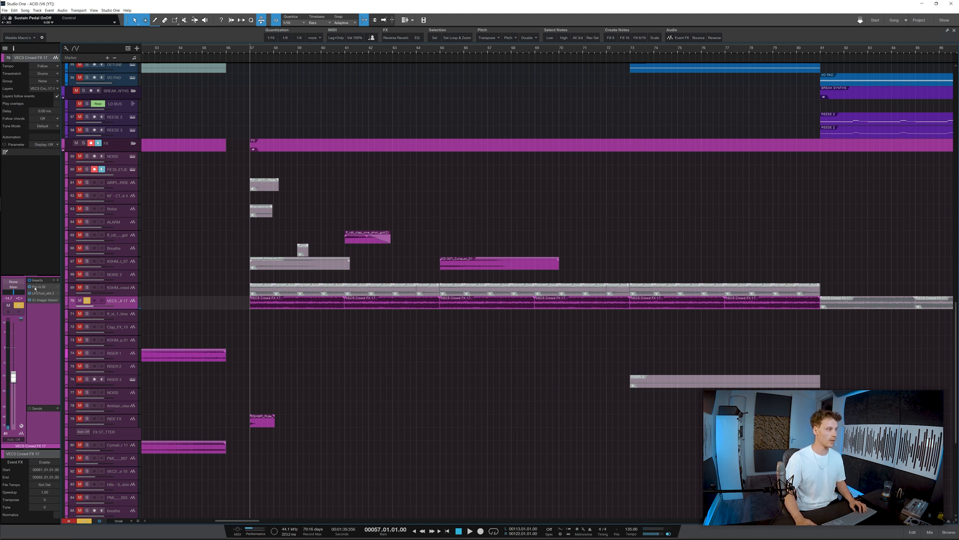
- Examine the Pro-Q, LFOTool and S1 Imager Stereo inserts on the crowd FX track, and close the plugin window
click(36, 287)
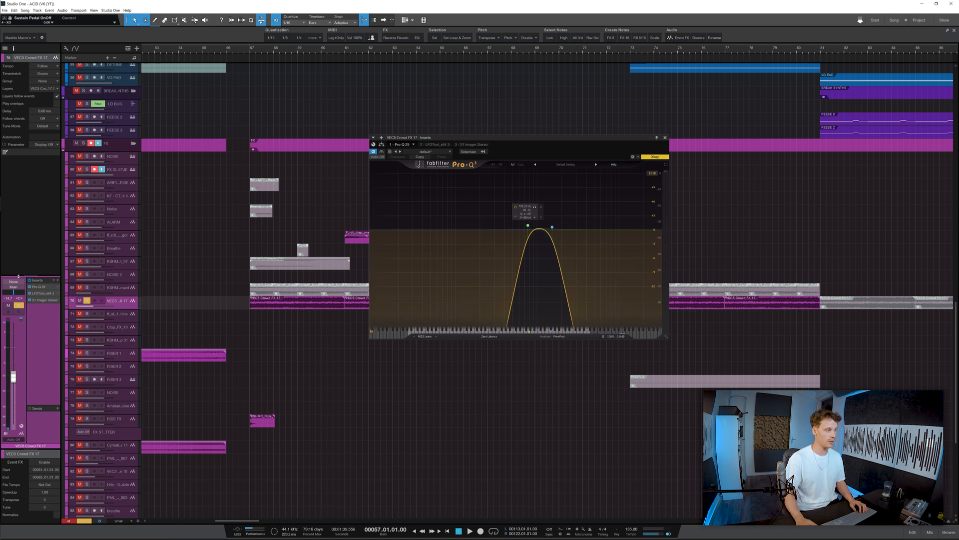
click(43, 294)
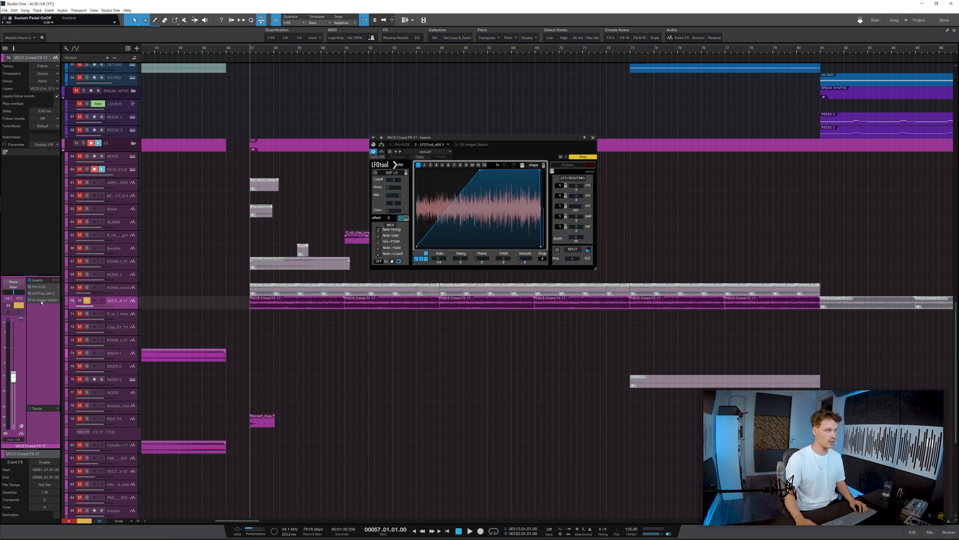
click(42, 300)
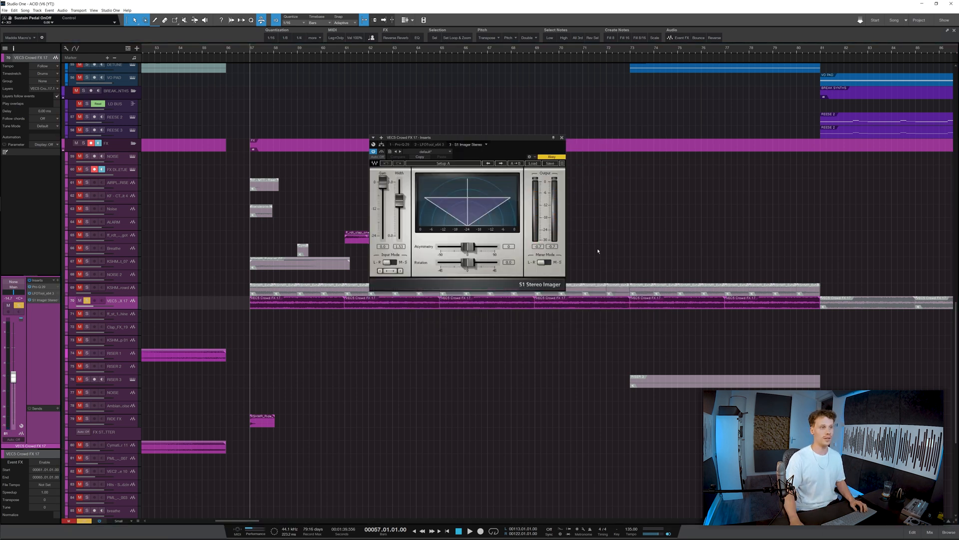
click(562, 137)
- Replay the soloed crowd FX from bar 57, and bring the riser and noise tracks into view
scroll(571, 294, down, 5)
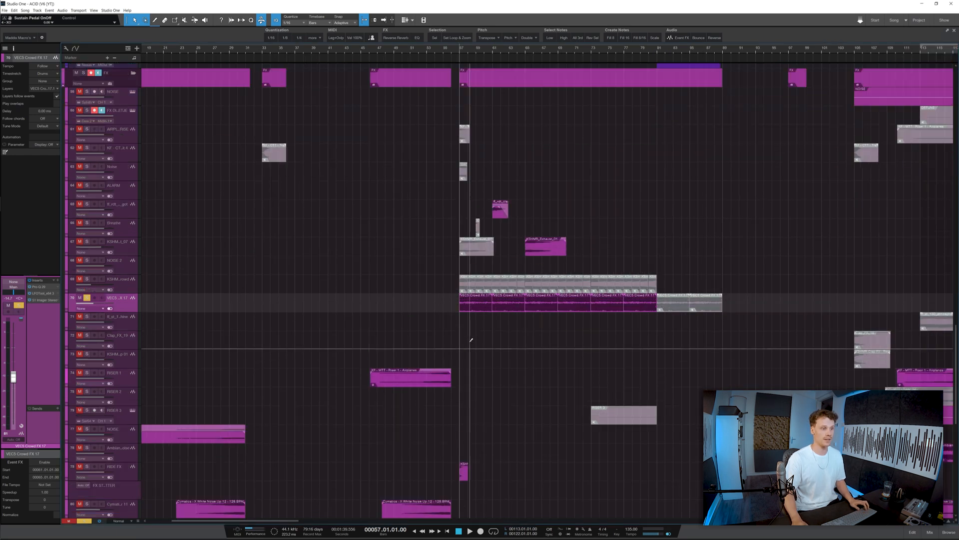
scroll(590, 340, up, 2)
scroll(565, 332, down, 2)
scroll(560, 326, up, 3)
key(space)
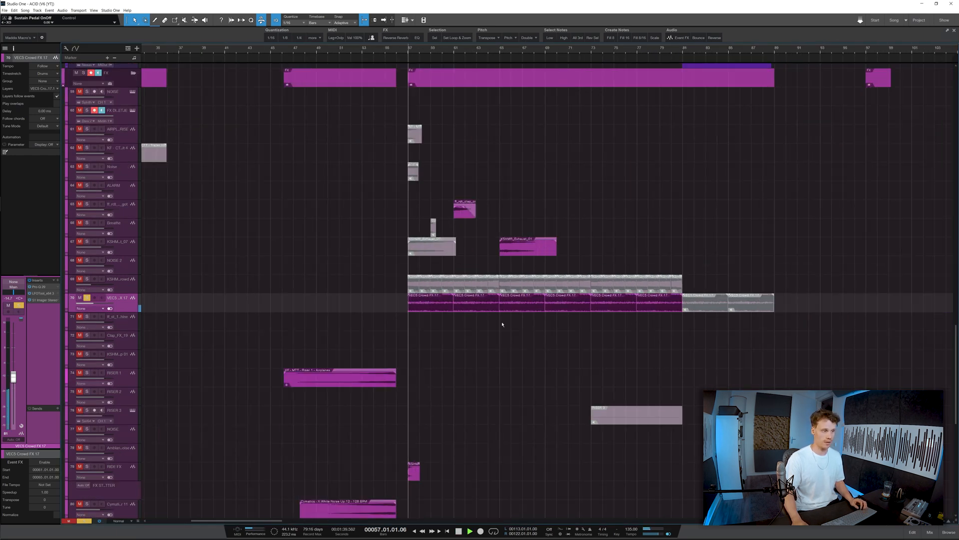
scroll(503, 324, down, 5)
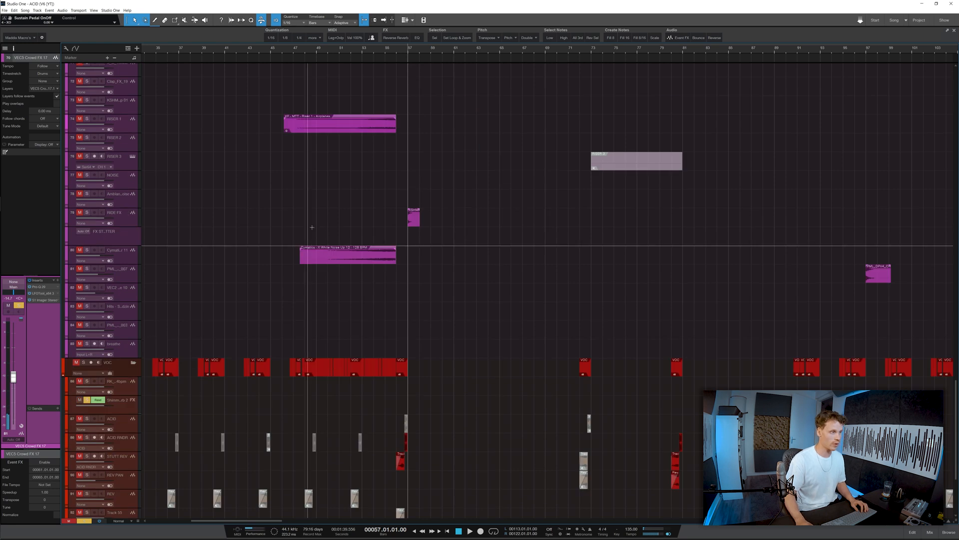
- Play from bar 51 and solo the RISER 1 and Cymatics white noise uplifter tracks
scroll(385, 259, up, 2)
click(338, 49)
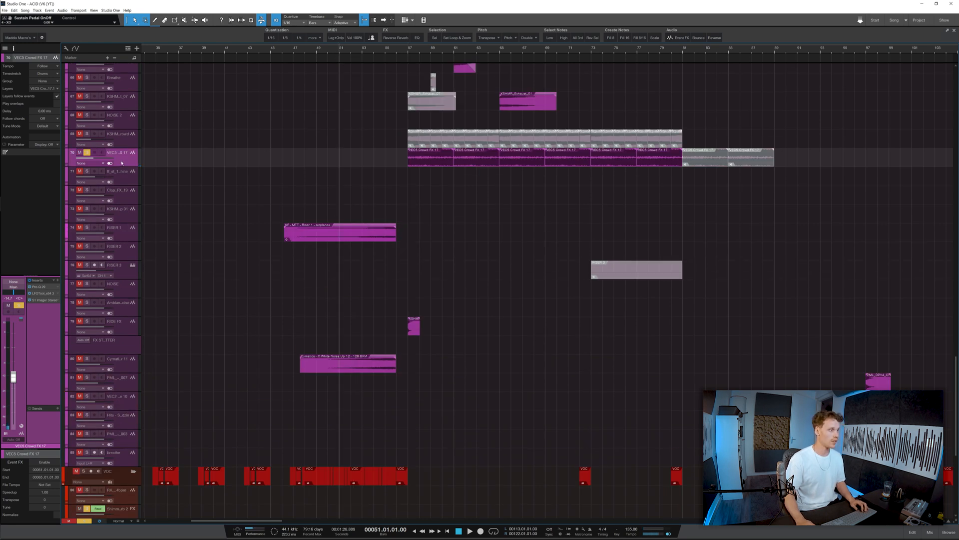
key(space)
click(126, 237)
key(s)
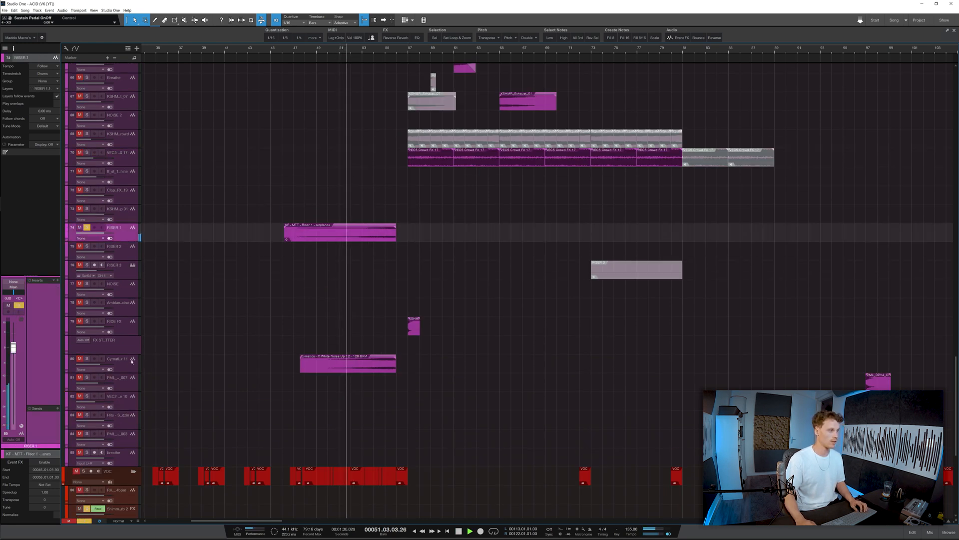
click(124, 367)
key(s)
- Unsolo the white noise uplifter and RISER 1 tracks, and stop playback
scroll(244, 319, up, 2)
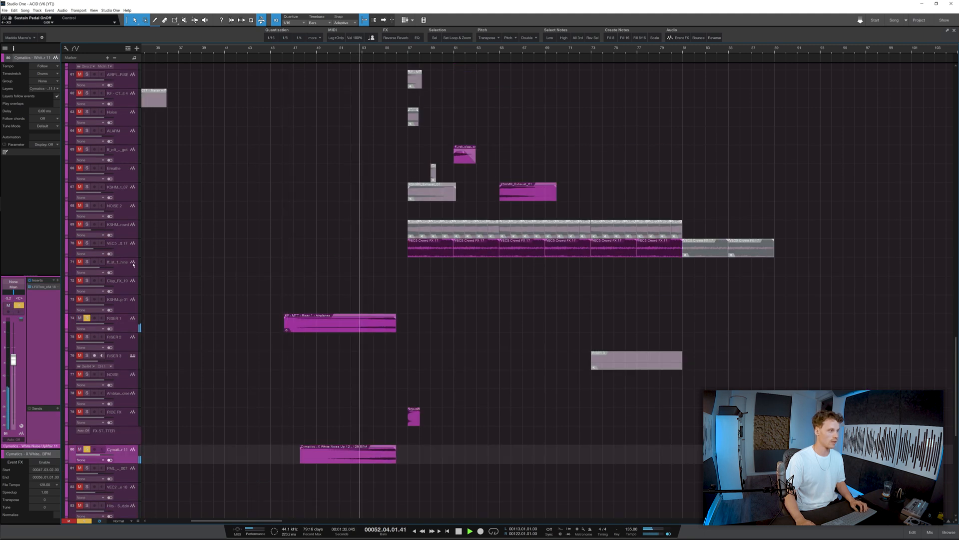
key(s)
scroll(205, 280, up, 4)
scroll(164, 362, down, 3)
click(123, 394)
key(s)
key(space)
- Solo the whole FX folder, play it from bar 57, and select the clap one-shot track to examine its clip
scroll(123, 379, up, 3)
click(122, 226)
key(s)
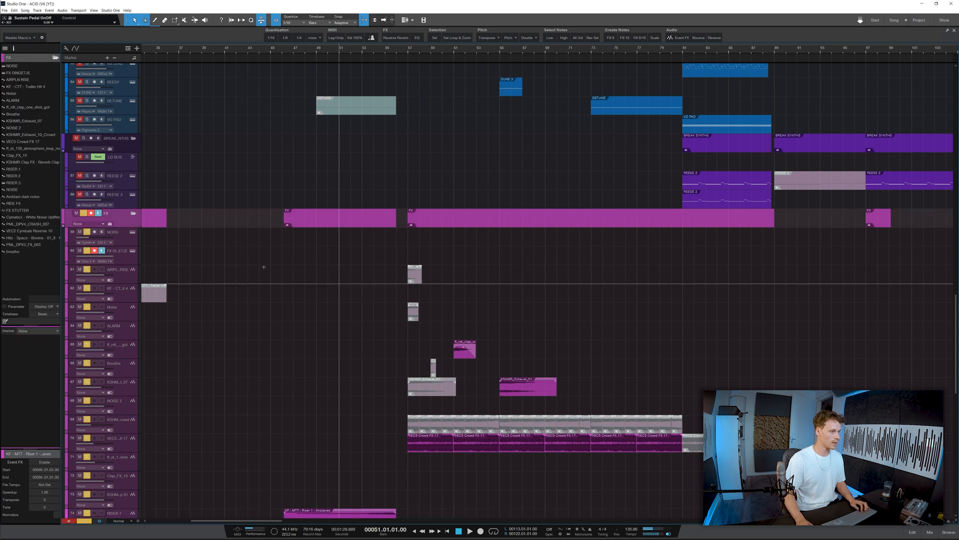
click(409, 48)
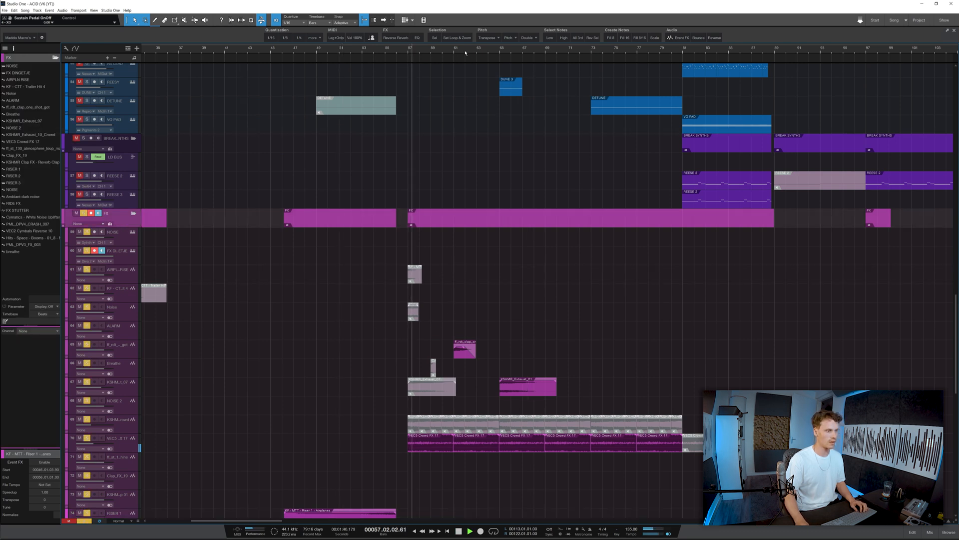
scroll(443, 311, down, 5)
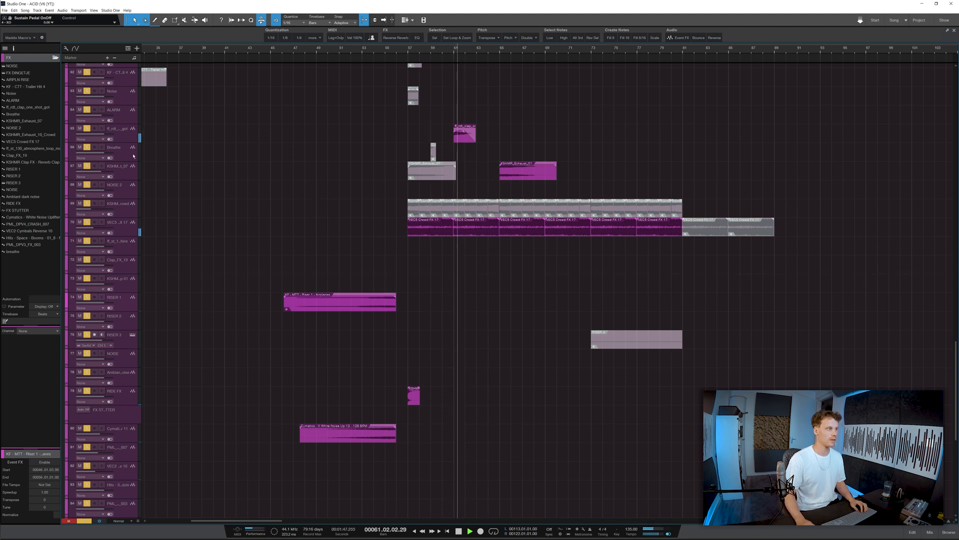
click(129, 134)
scroll(579, 183, up, 5)
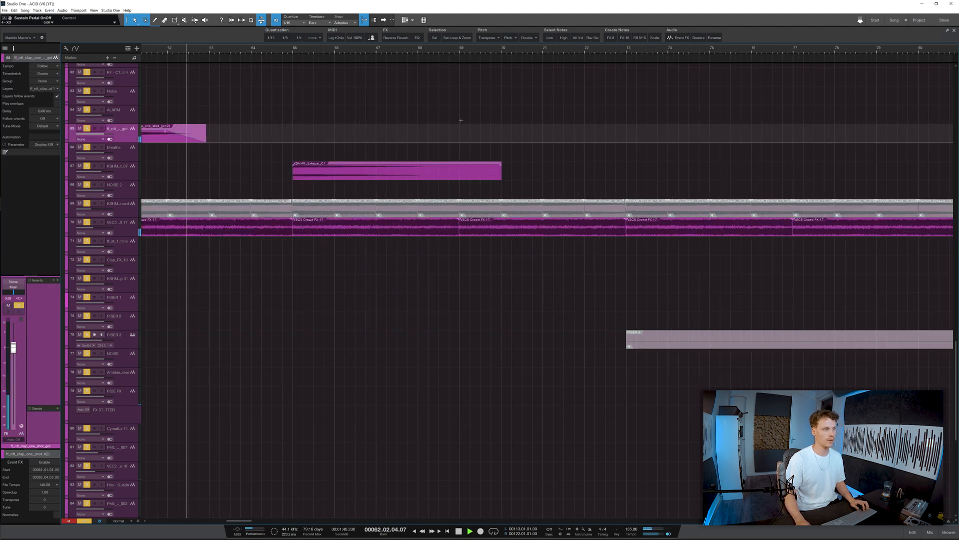
- Stop the current playback and play the soloed FX folder from bar 105, keeping the break's FX tracks in view
scroll(307, 183, down, 5)
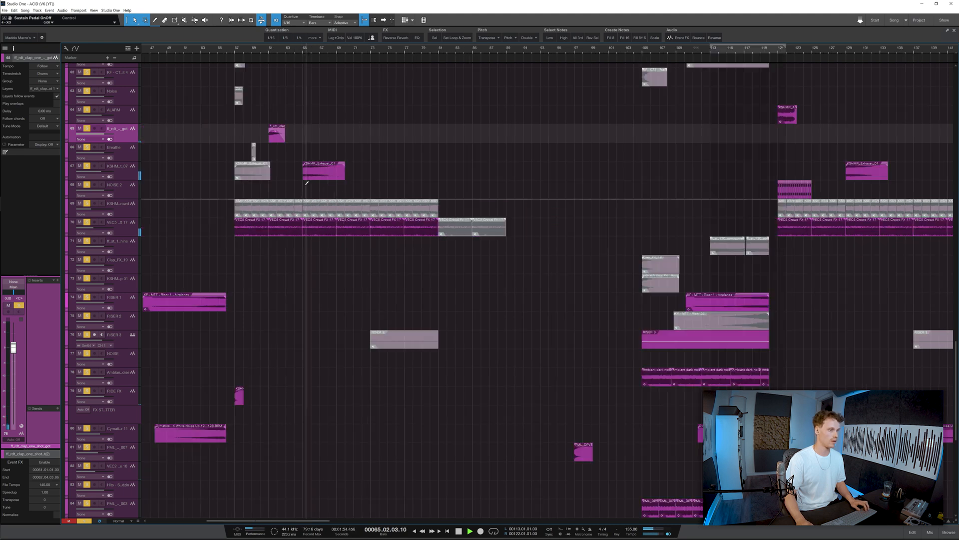
scroll(307, 183, down, 3)
key(space)
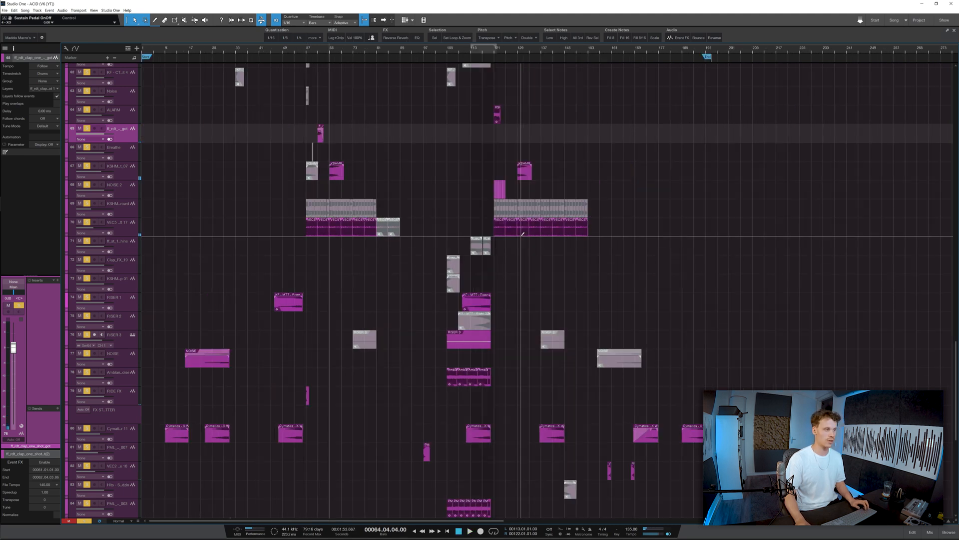
scroll(380, 231, down, 1)
scroll(394, 125, up, 4)
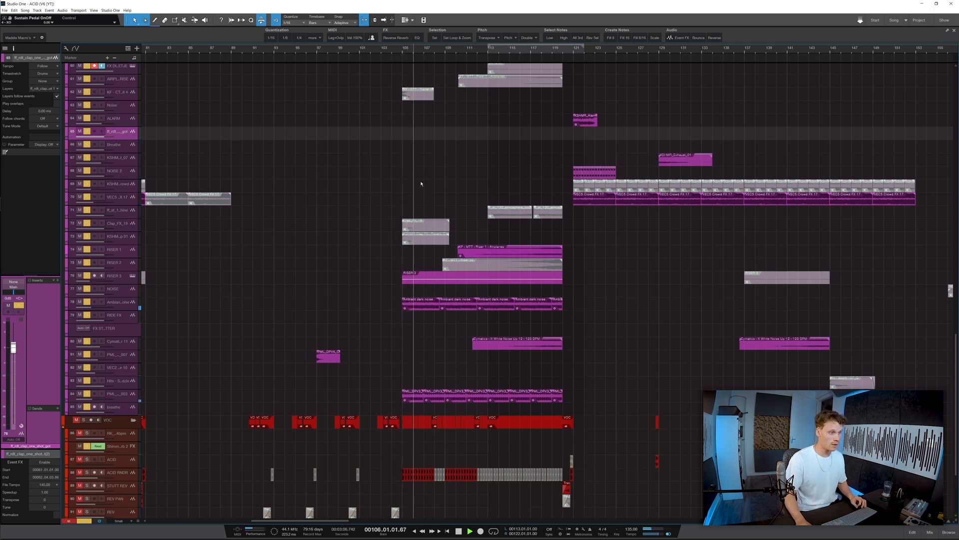
scroll(165, 263, down, 1)
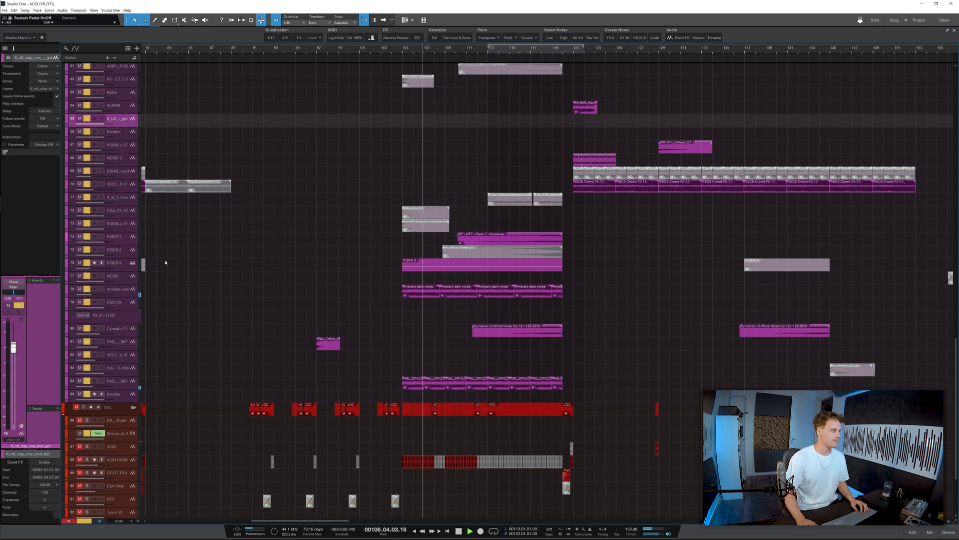
- Select the RISER 3 track, listen to the soloed FX from bar 114.03, and stop
click(133, 268)
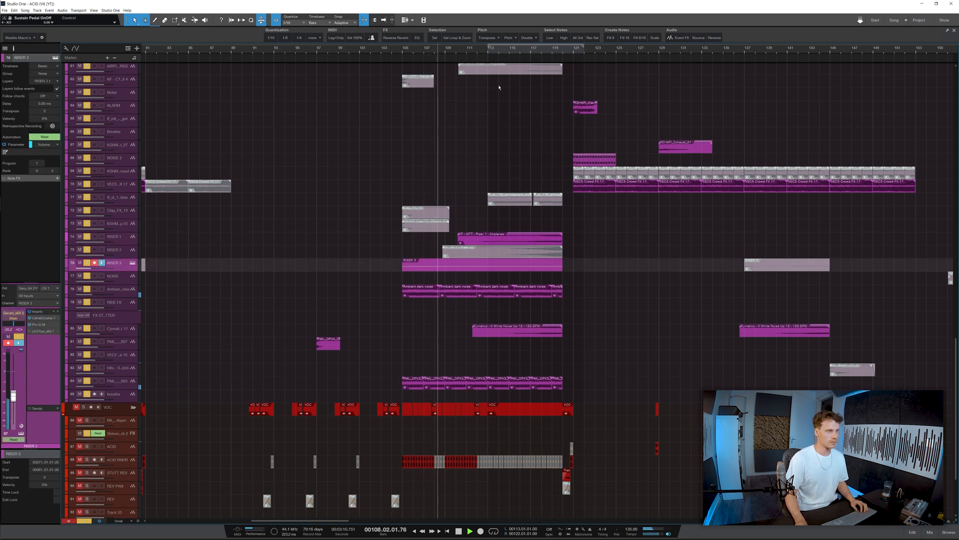
click(504, 50)
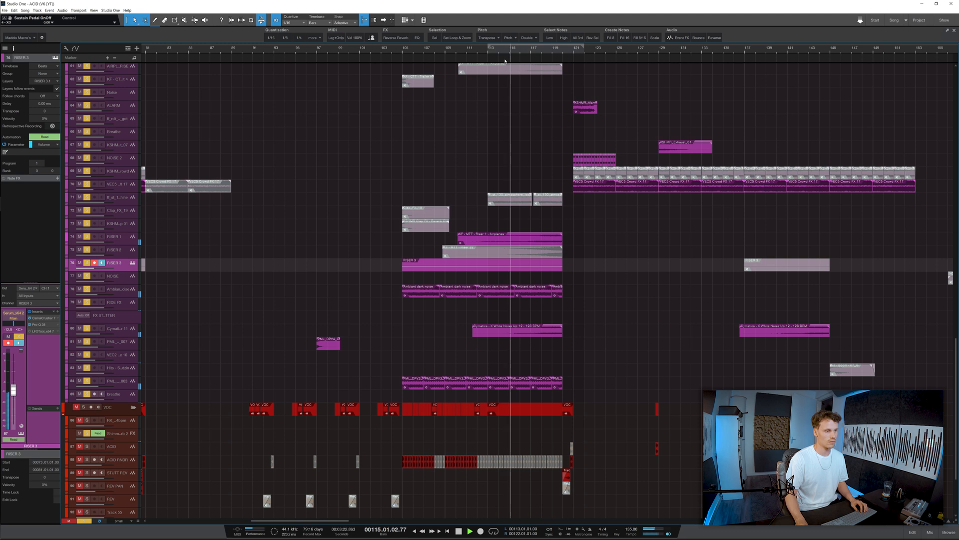
key(space)
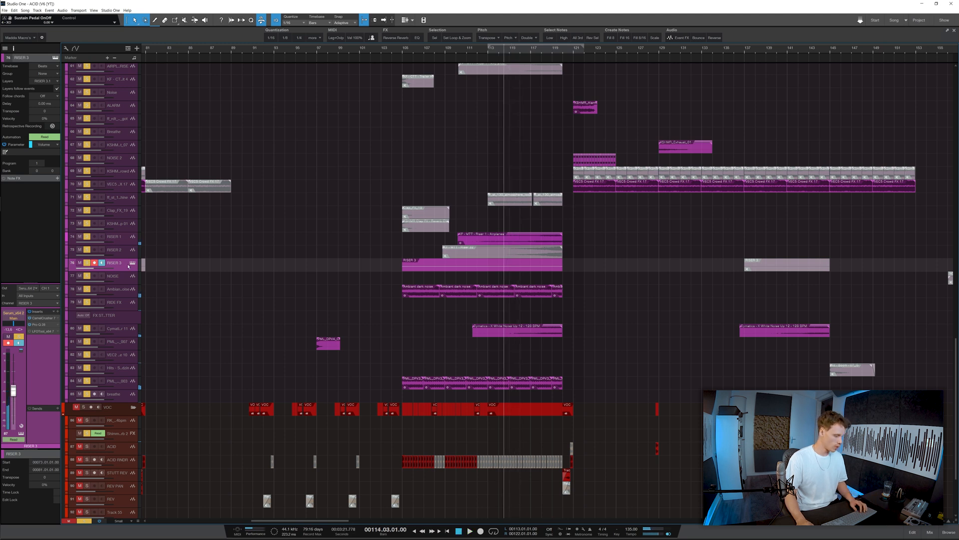
- Open the RISER 3 track's Serum instrument, move its window aside to examine the patch, and close it
key(shift+F11)
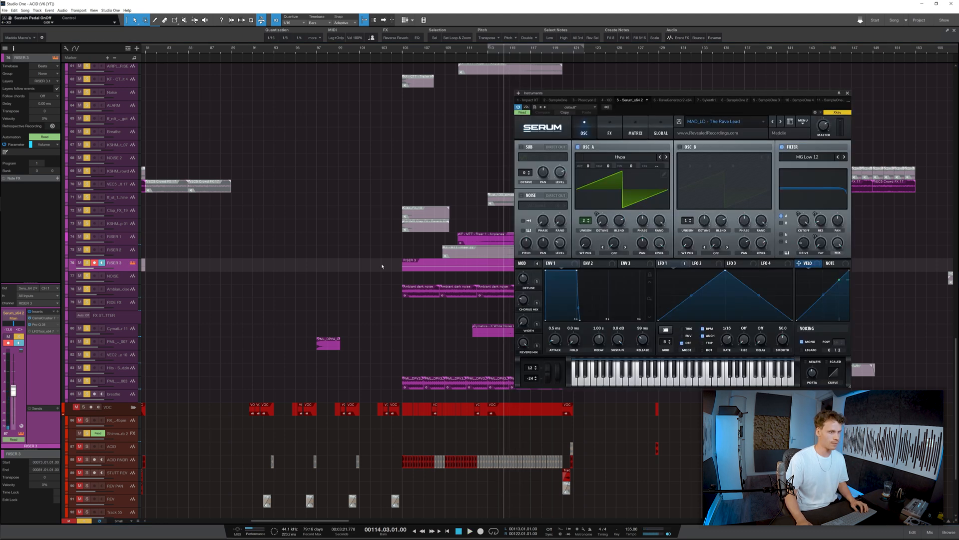
drag(700, 97, 309, 125)
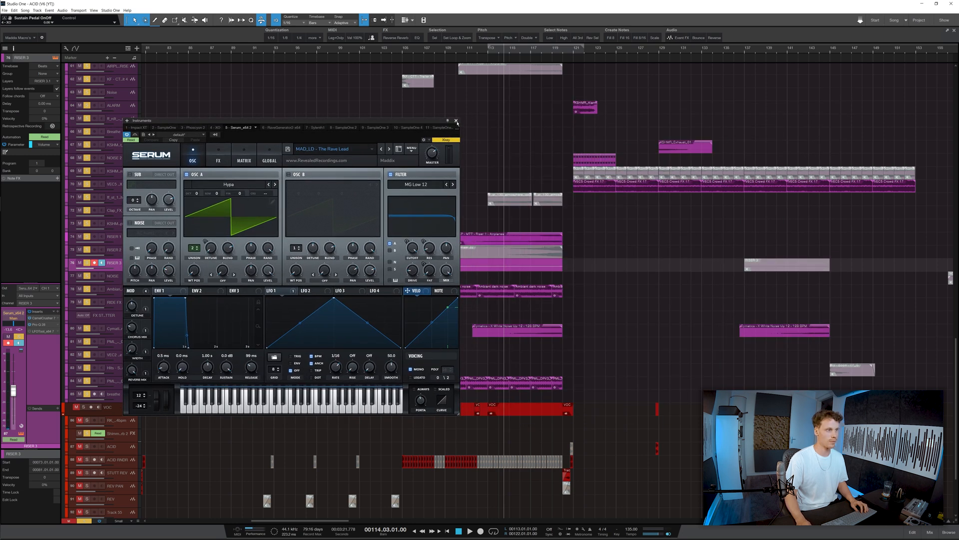
click(456, 121)
- Replay the soloed FX from bar 114.03, stop, and show RISER 3's Volume and Pitch Bend automation lanes
key(space)
key(z)
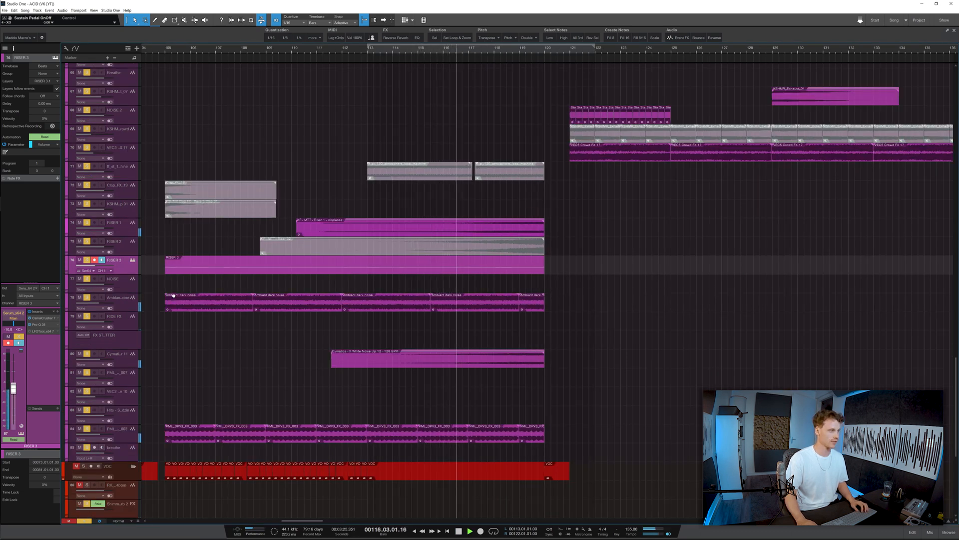
key(space)
key(a)
scroll(359, 315, up, 3)
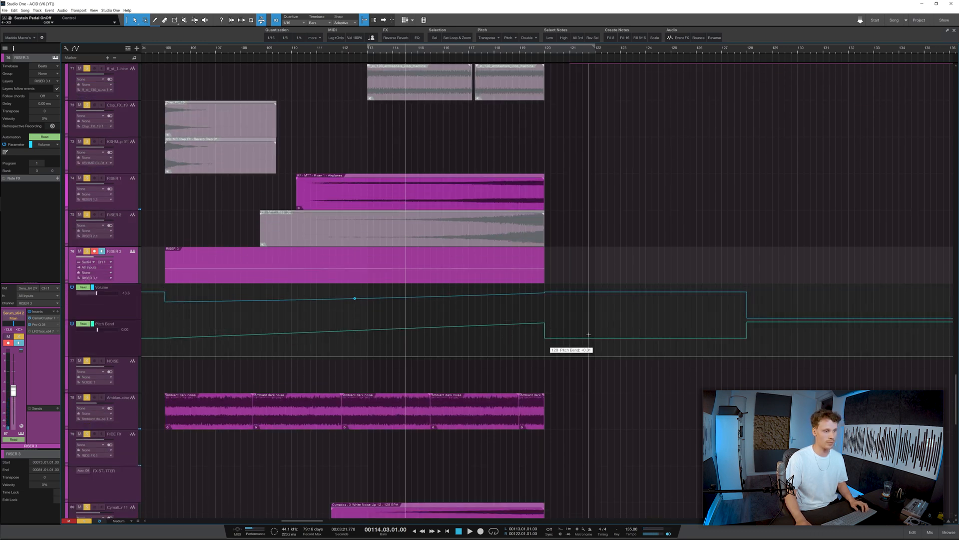
scroll(567, 340, down, 4)
scroll(133, 304, down, 2)
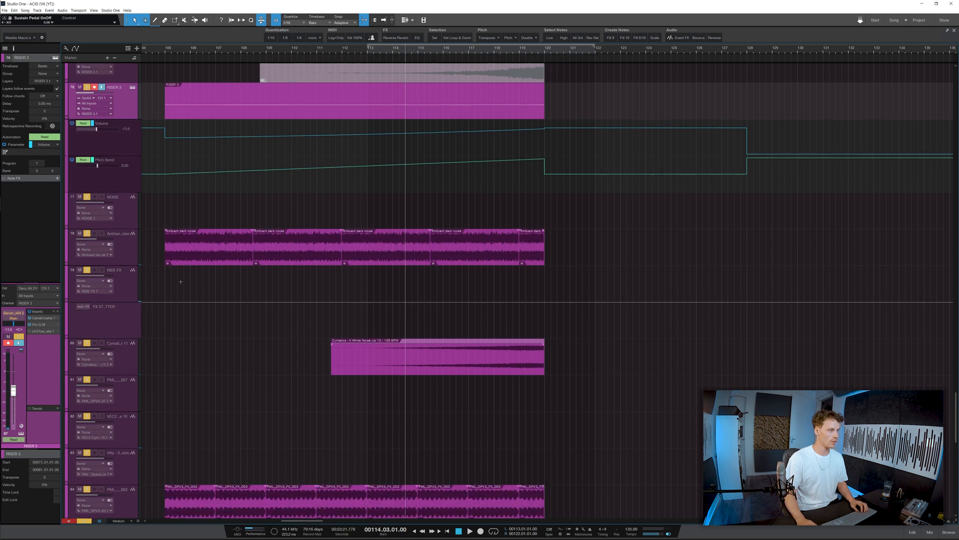
- Select the Ambient dark noise track, set playback to bar 117.03, and show its Volume, Pan and Filter 2 Freq automation
click(128, 253)
click(428, 50)
click(482, 49)
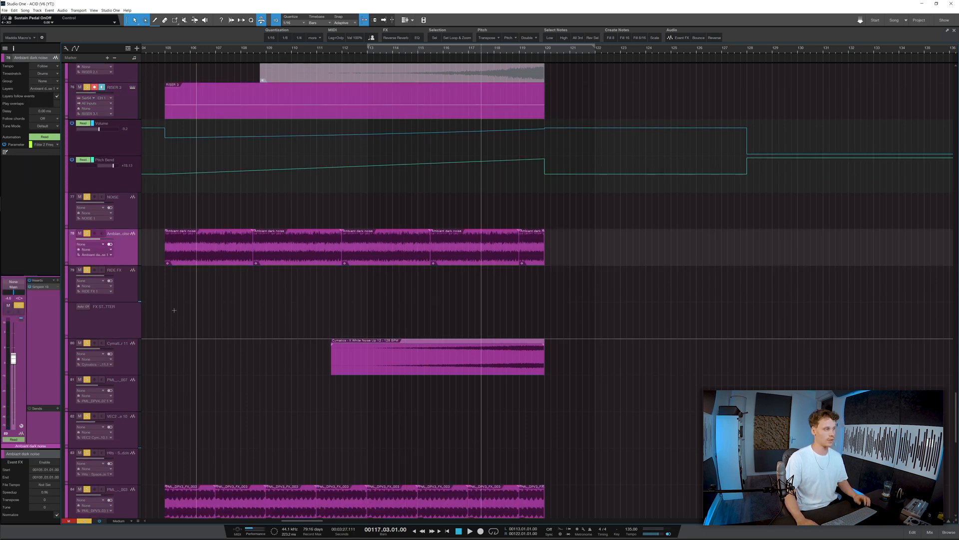
click(66, 264)
key(shift+e)
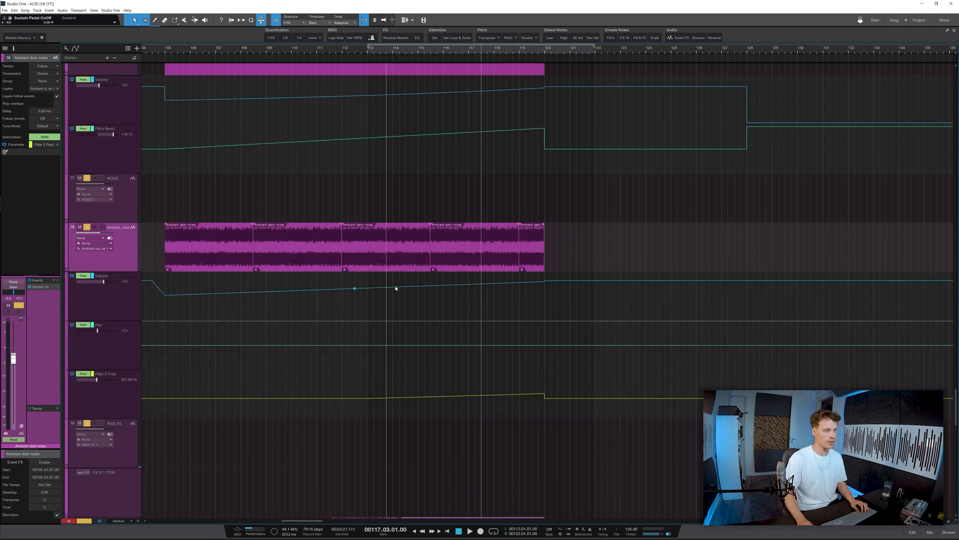
scroll(127, 405, down, 5)
- Select the Cymatics white noise uplifter, reduce the track heights, and select PML_DPV3_FX_003 to hear the soloed FX from bar 117.03
click(127, 405)
key(shift+w)
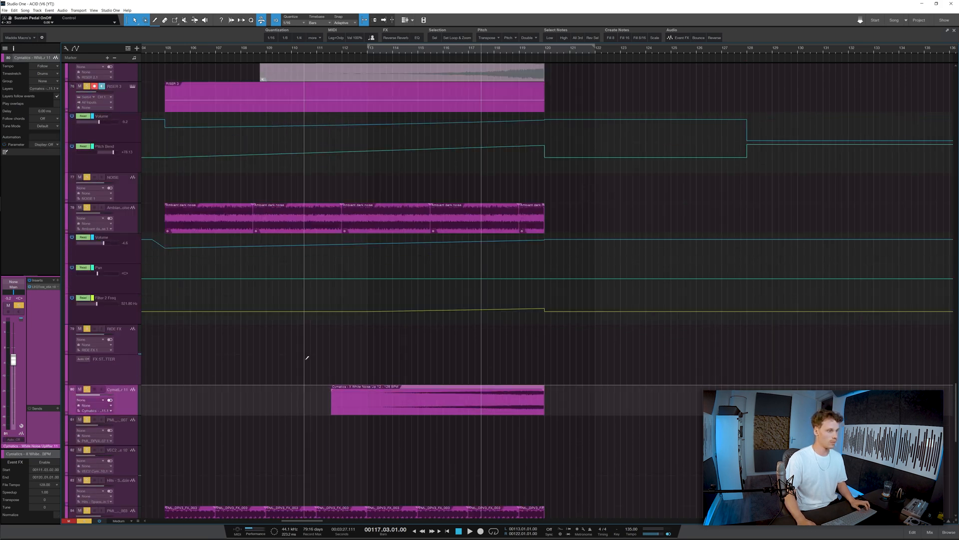
scroll(307, 355, down, 3)
scroll(307, 352, down, 5)
click(167, 351)
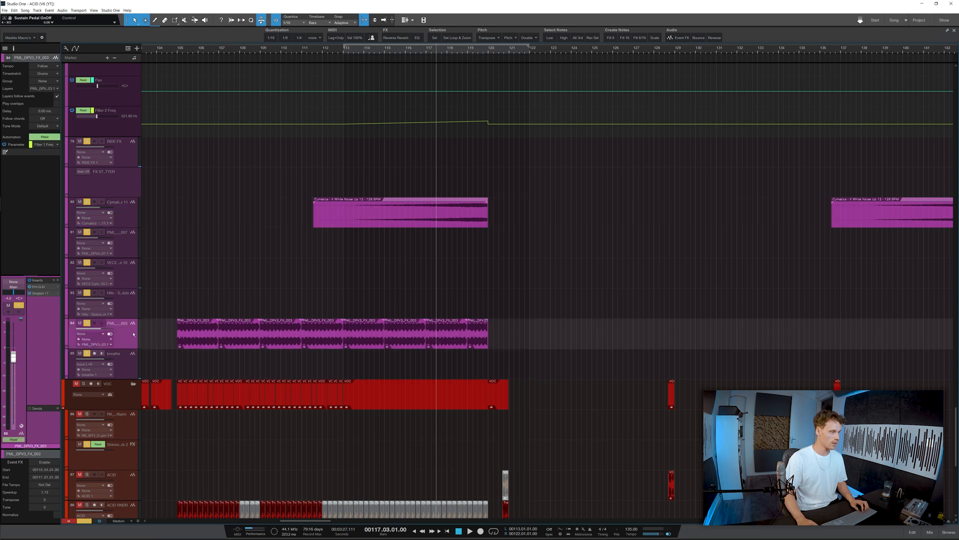
key(space)
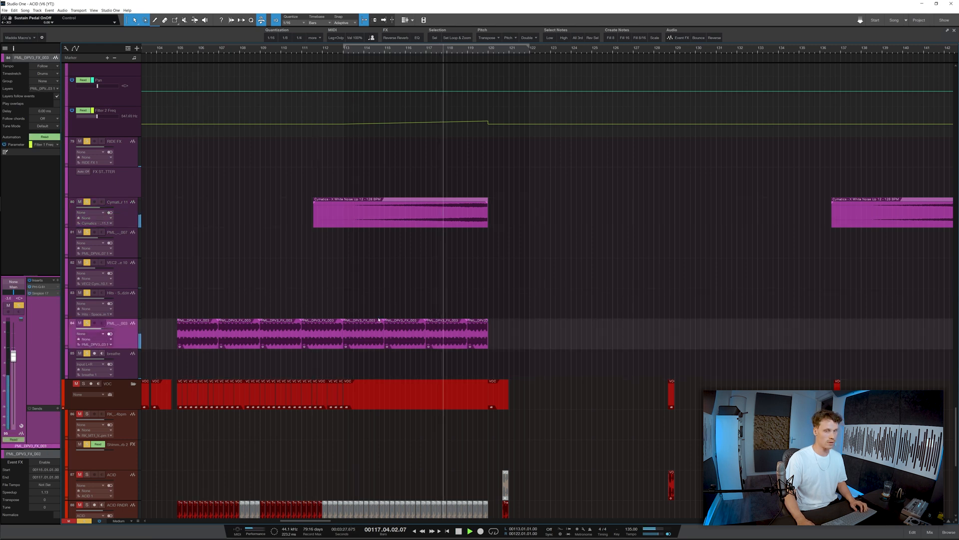
key(space)
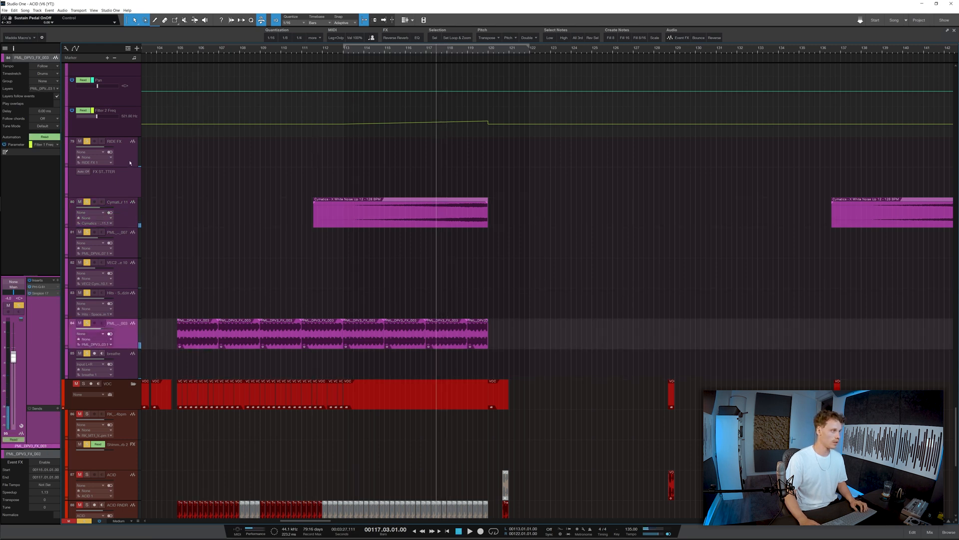
- Unsolo the FX folder, play only the PML_DPV3_FX_003 track from bar 117.03, and clear its solo
scroll(182, 206, down, 2)
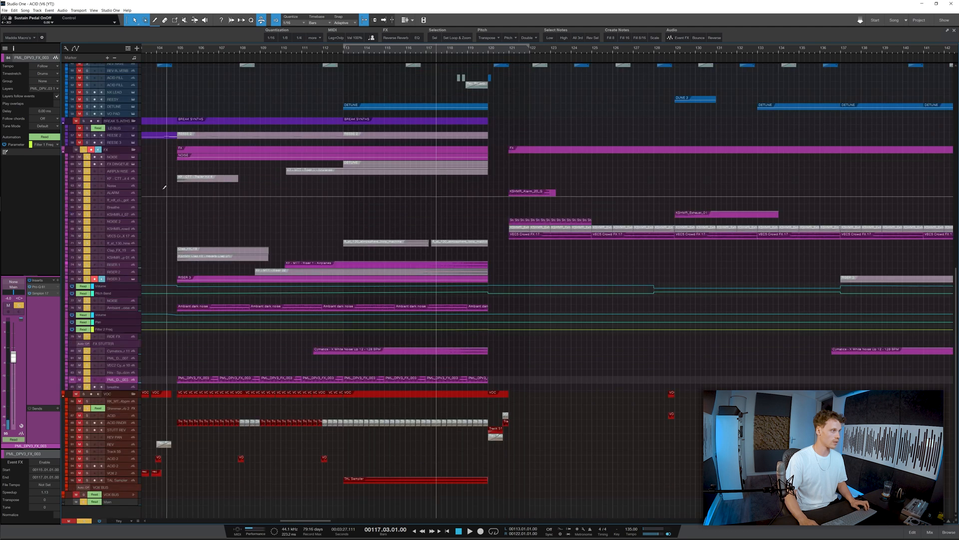
click(82, 149)
key(space)
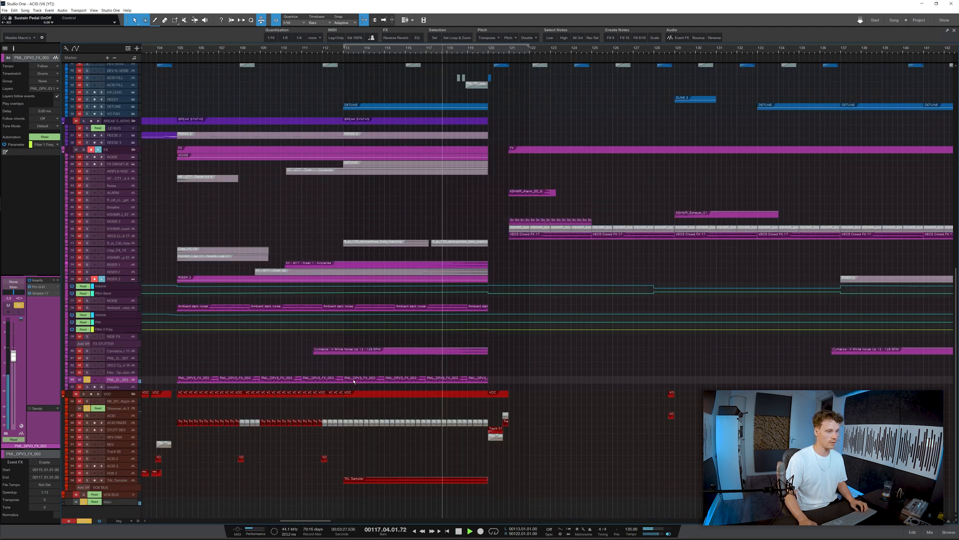
key(space)
key(s)
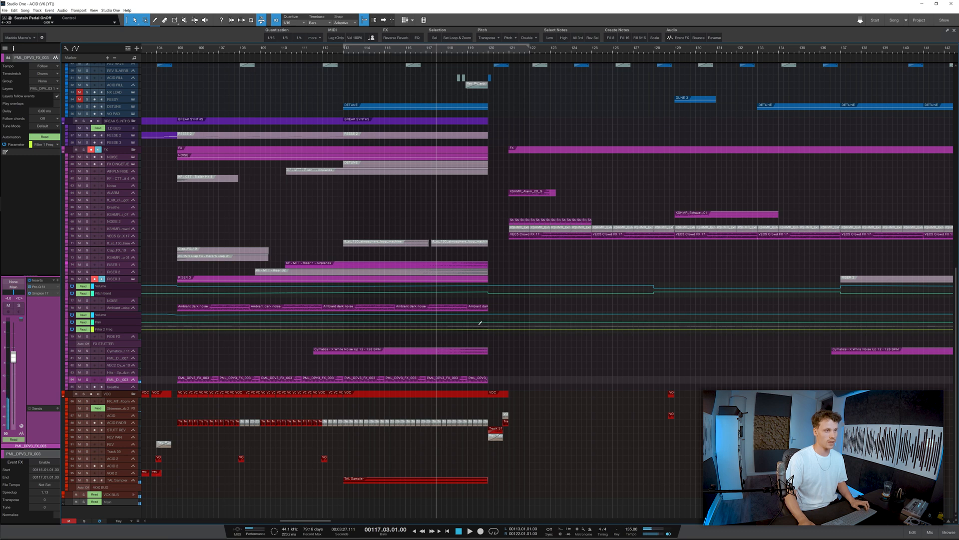
- Select the ALARM track and play the full mix from bar 121 to hear the alarm in context
scroll(478, 328, down, 2)
scroll(500, 302, up, 5)
scroll(450, 250, up, 2)
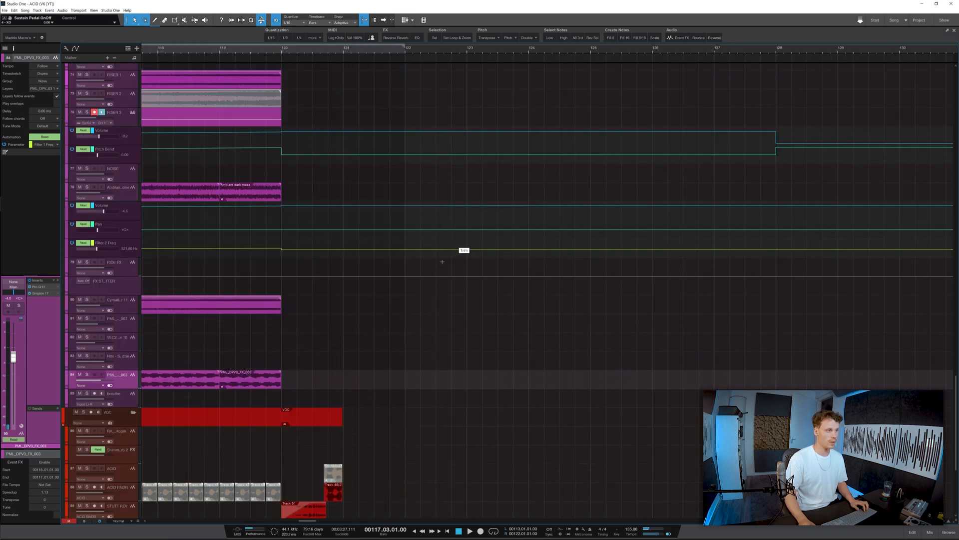
scroll(450, 250, down, 4)
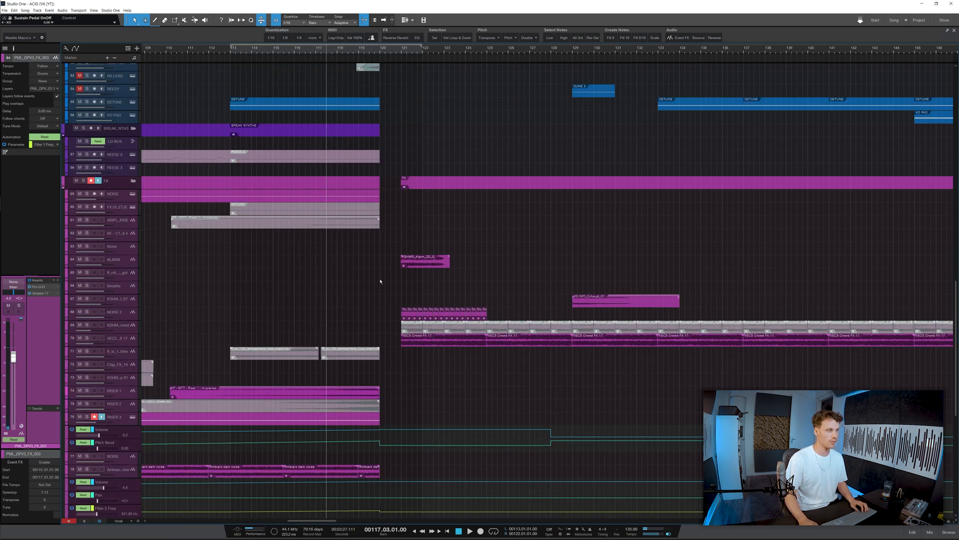
click(120, 262)
key(space)
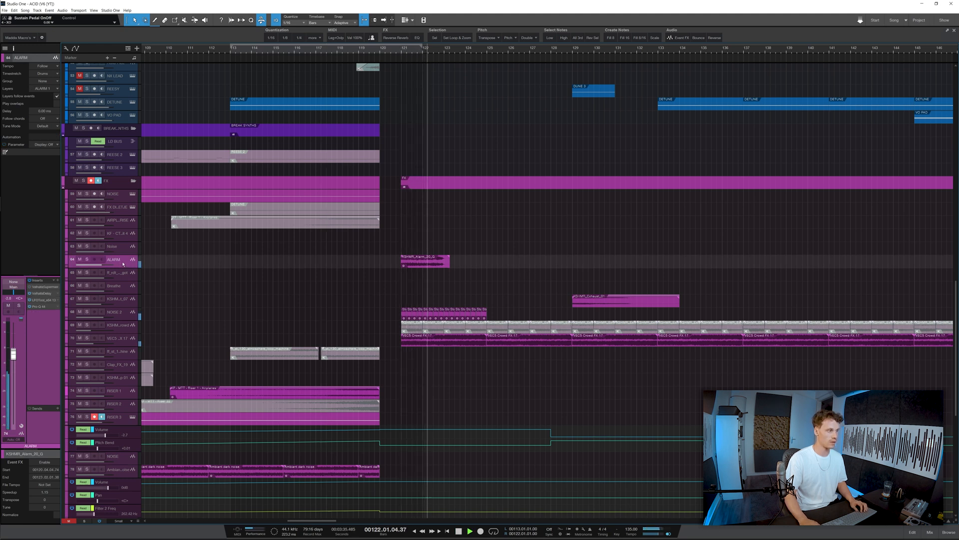
key(space)
- Solo the ALARM track, replay it from bar 121, and examine its ValhallaDelay insert before closing the plugin window
key(s)
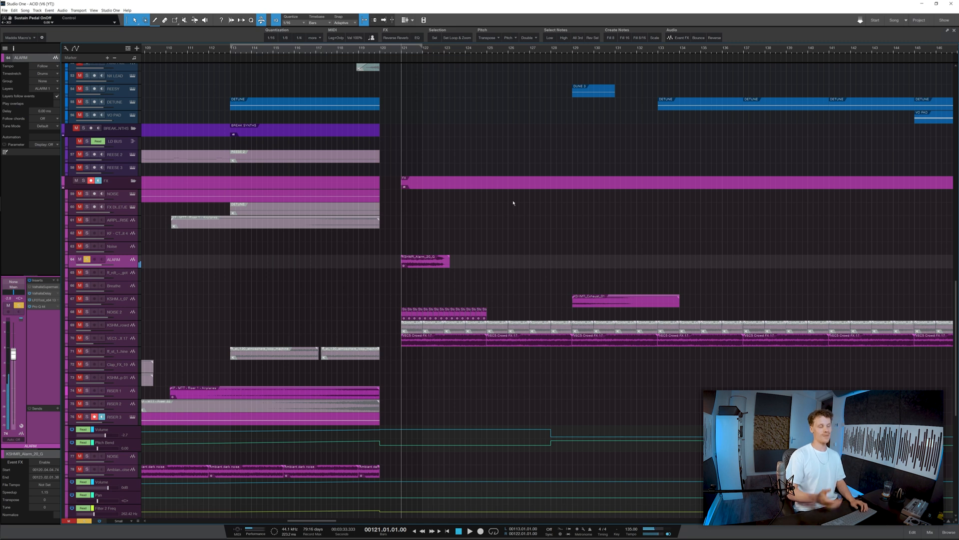
key(space)
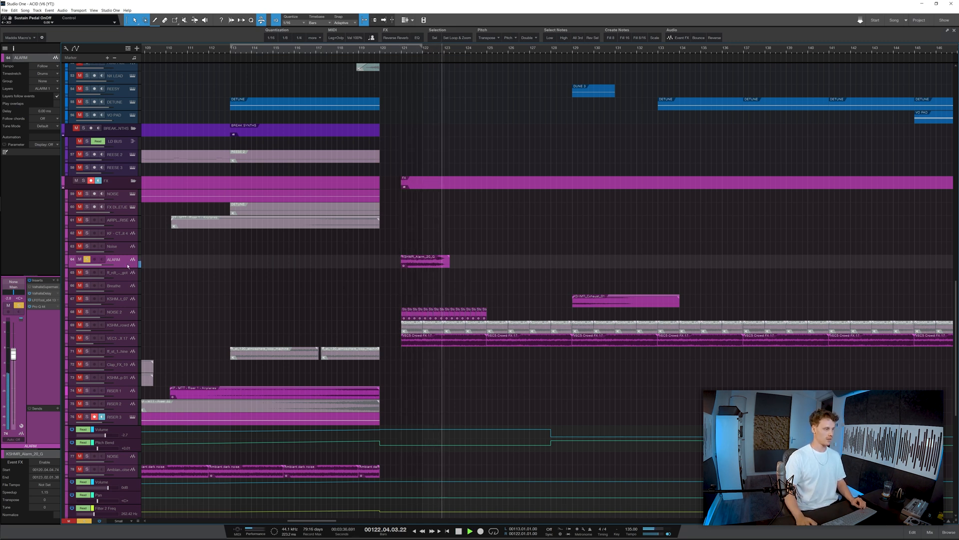
key(space)
double_click(43, 294)
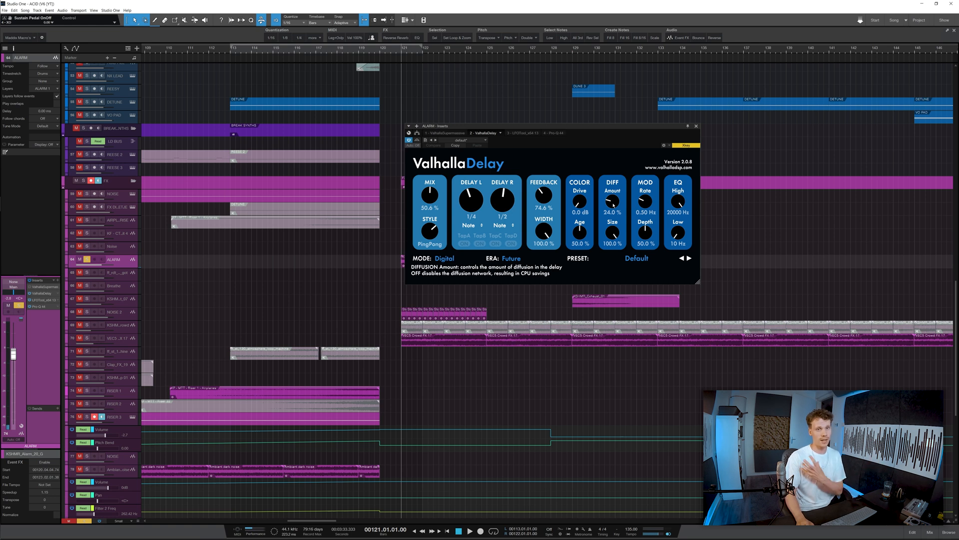
click(696, 127)
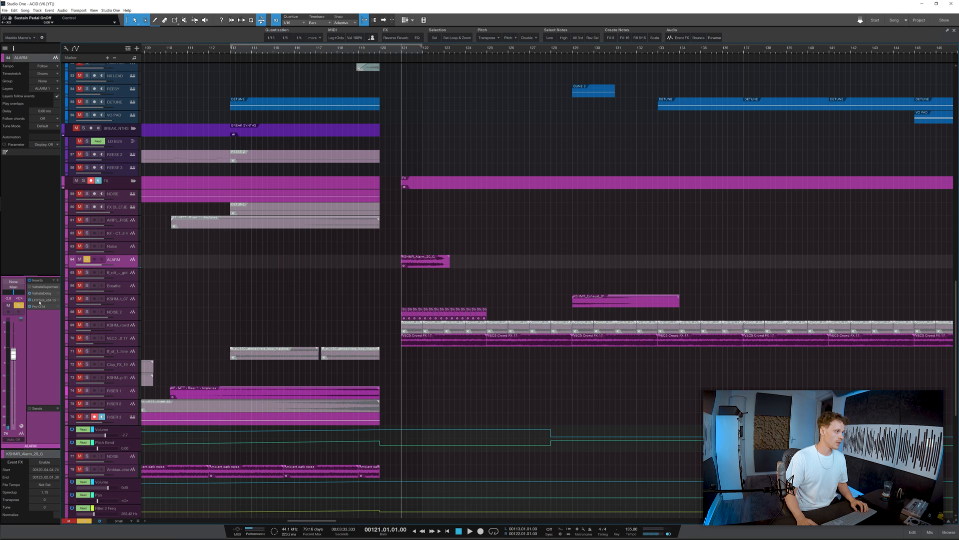
key(space)
key(space)
click(701, 127)
- Survey the arrangement from bar 121 onward across the FX, synth and percussion tracks
scroll(528, 234, down, 4)
scroll(596, 215, down, 2)
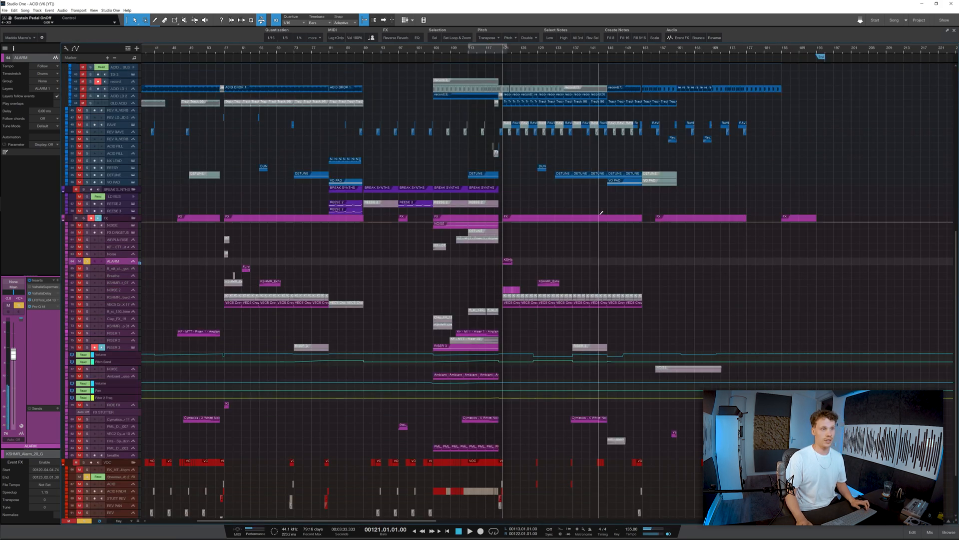
scroll(662, 200, up, 2)
scroll(662, 201, up, 1)
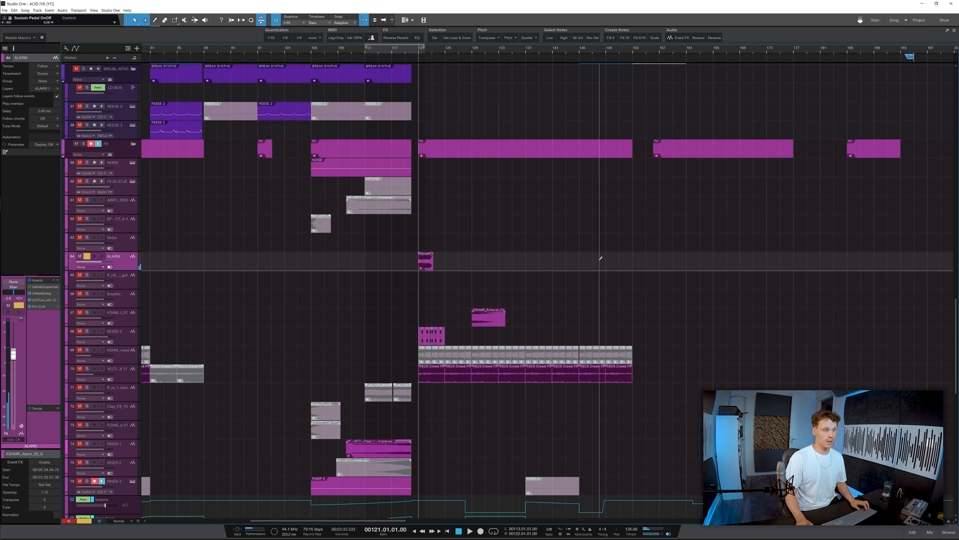
scroll(598, 257, down, 1)
scroll(596, 258, down, 2)
scroll(597, 257, up, 8)
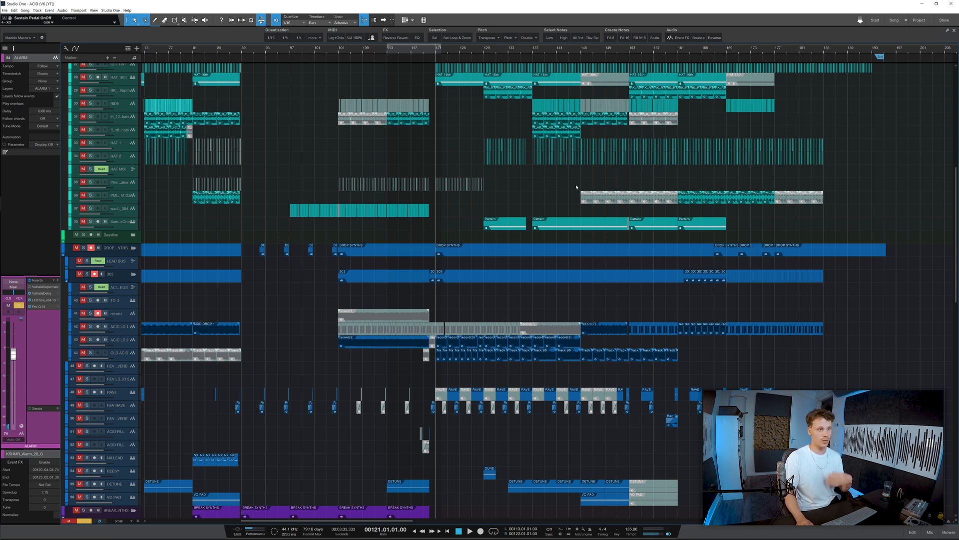
scroll(577, 187, down, 3)
- Unsolo the ALARM track, select and solo the DETUNE track, and play it from bar 133
click(513, 59)
scroll(624, 390, up, 4)
scroll(515, 392, up, 3)
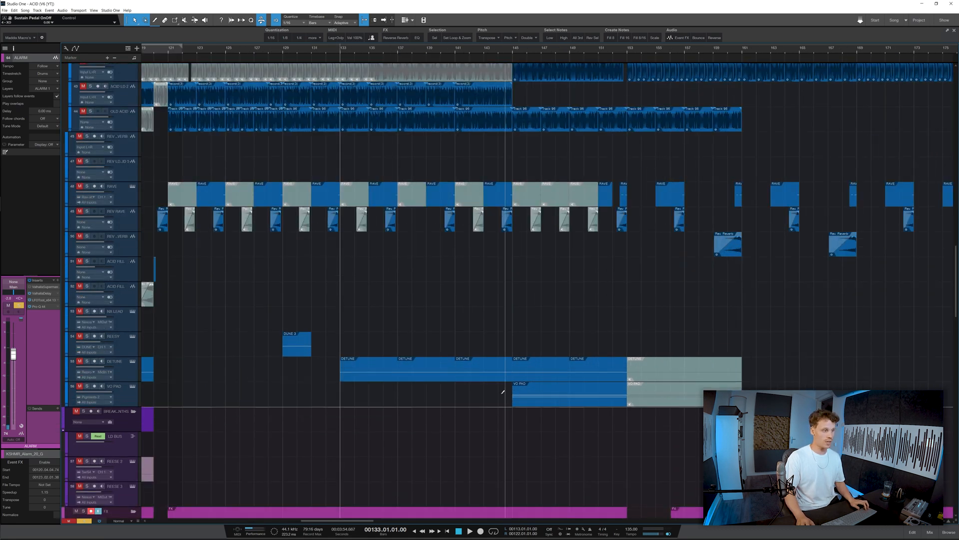
key(s)
key(space)
click(128, 364)
key(s)
key(space)
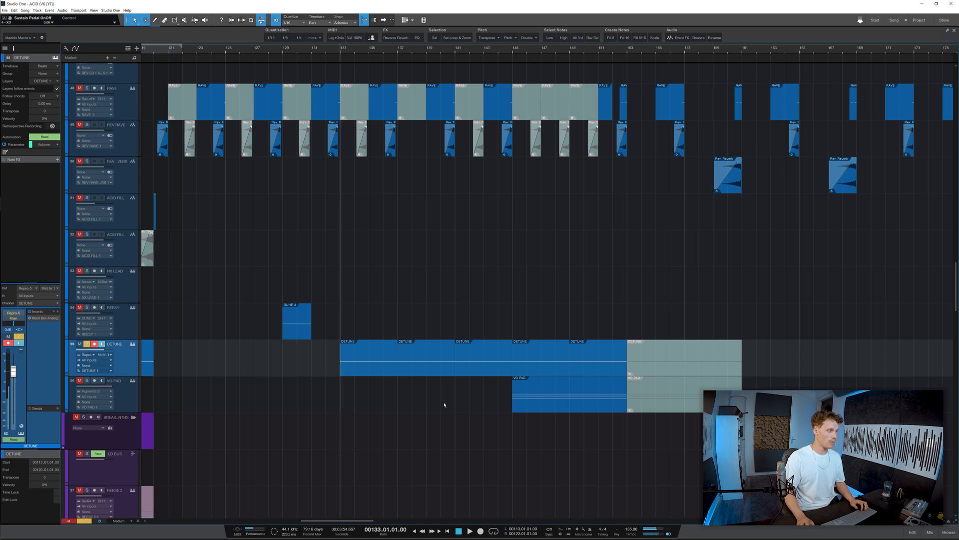
key(space)
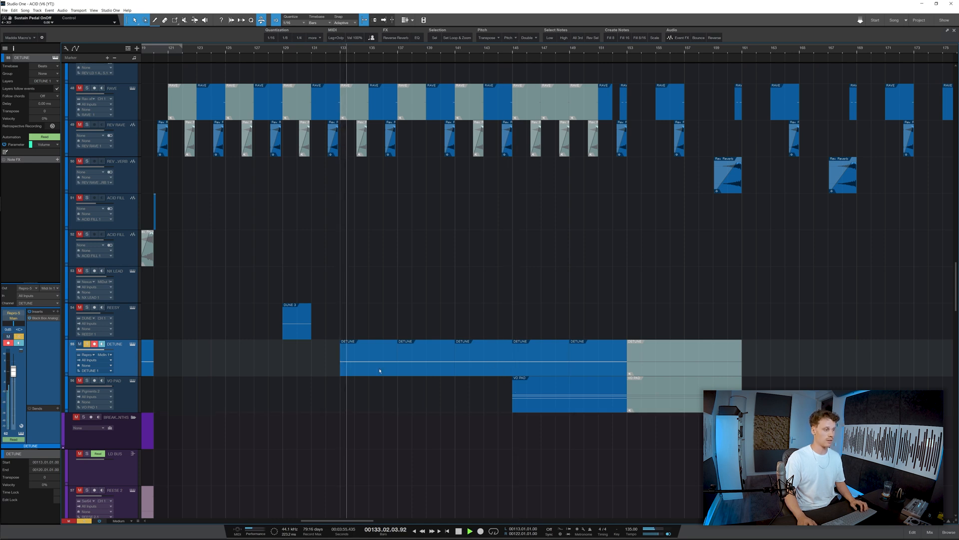
- Show the DETUNE track's Cutoff, Volume and CC automation lanes, listen from bar 140, and stop
key(a)
scroll(438, 422, down, 2)
scroll(438, 422, down, 1)
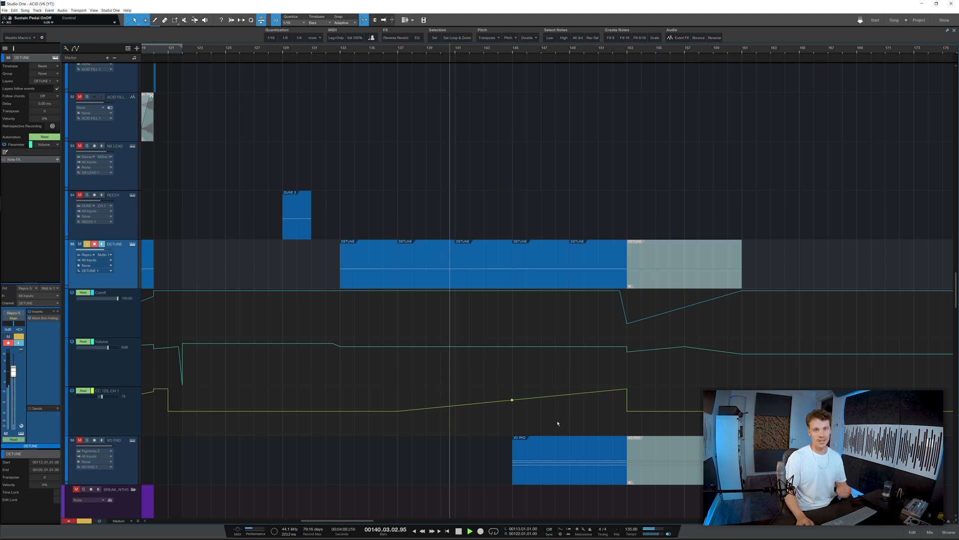
key(space)
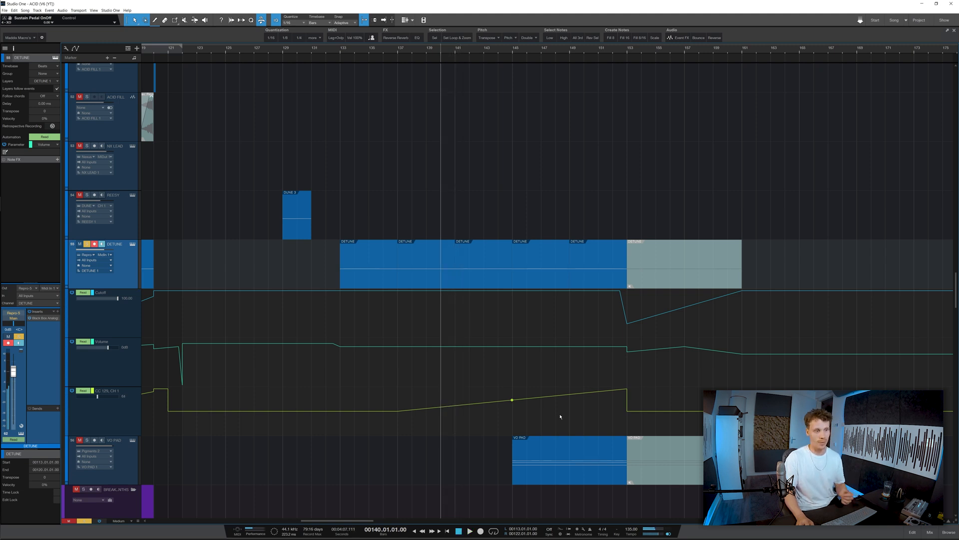
- Play the soloed DETUNE track from bar 151, unsolo it during playback, and reduce the track heights
click(599, 414)
key(space)
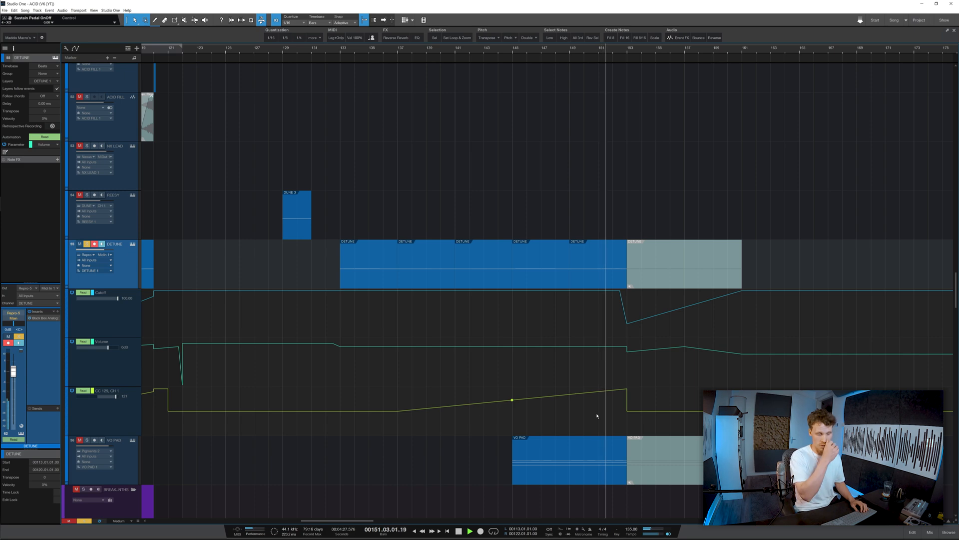
key(s)
key(shift+w)
key(shift+w)
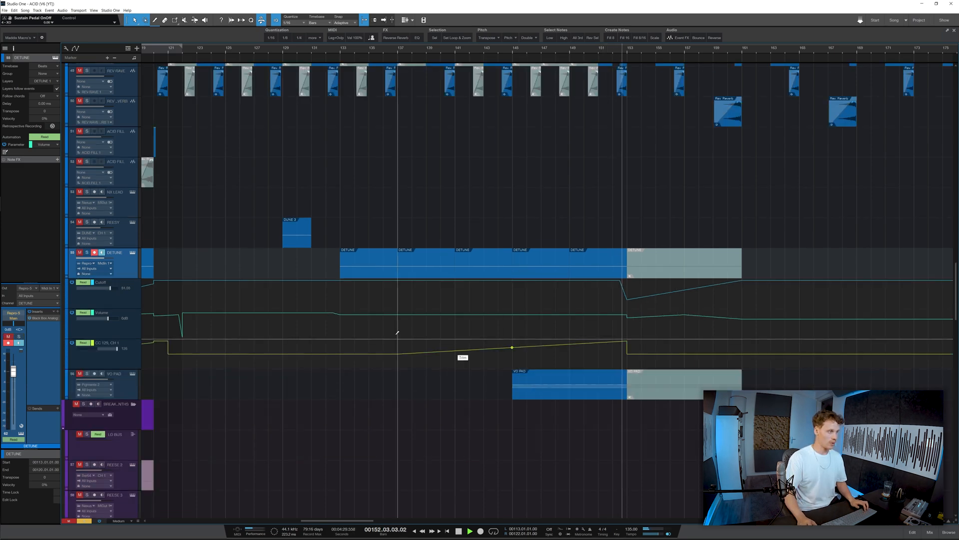